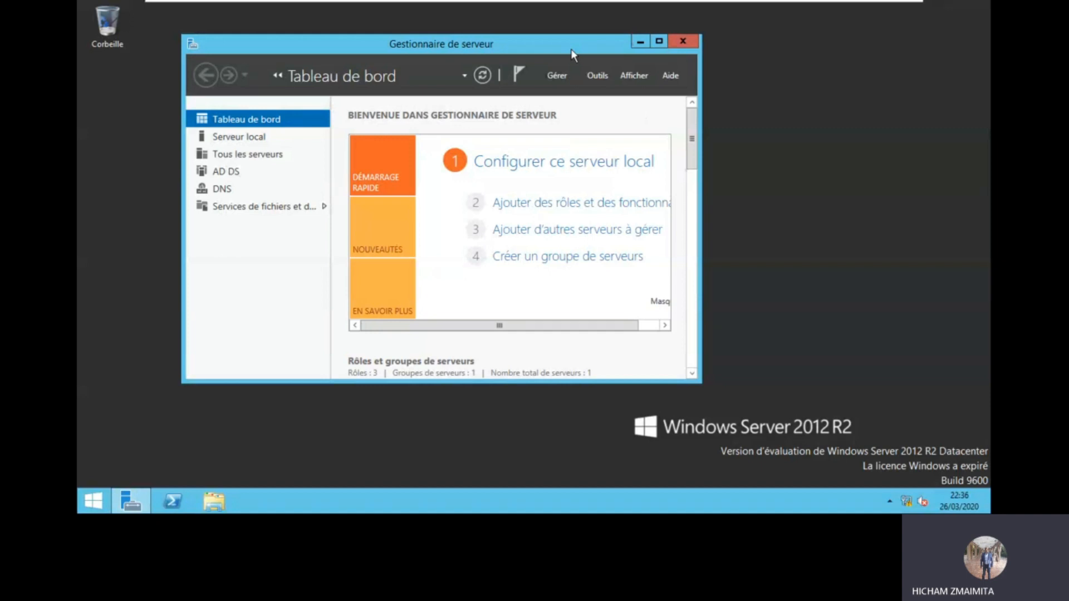
# Step: Open the Sauvegarde Windows Server tool to check whether the backup feature is installed, and close it
pyautogui.click(598, 75)
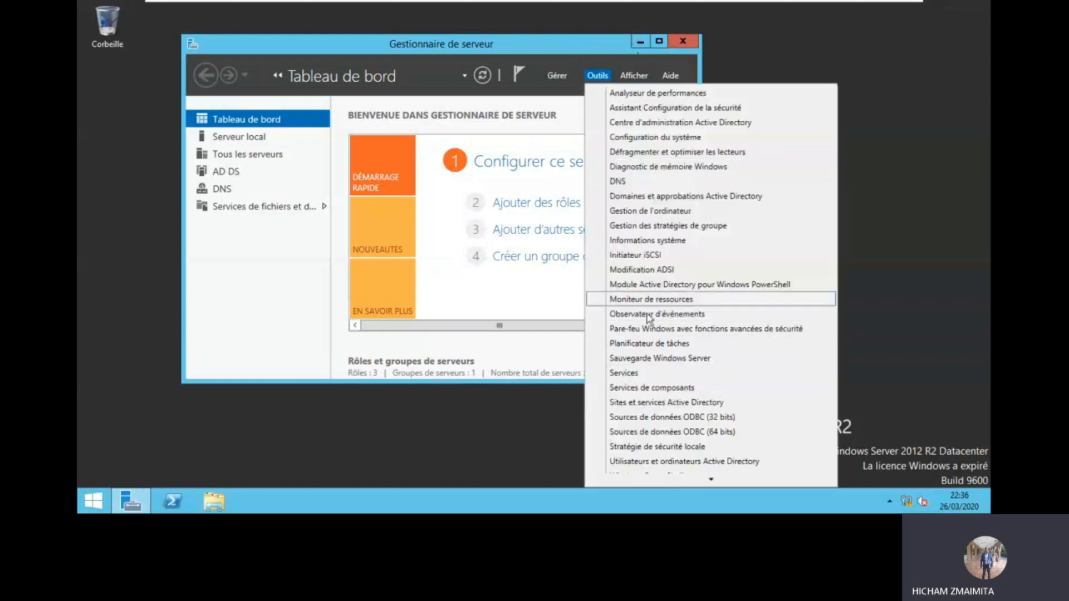
pyautogui.click(677, 361)
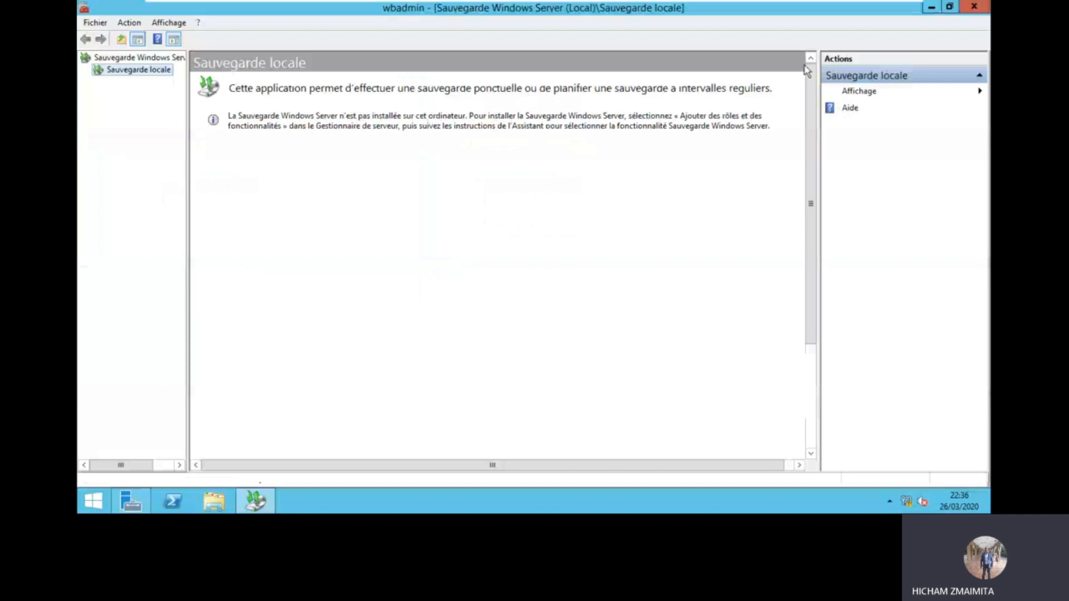
pyautogui.click(984, 6)
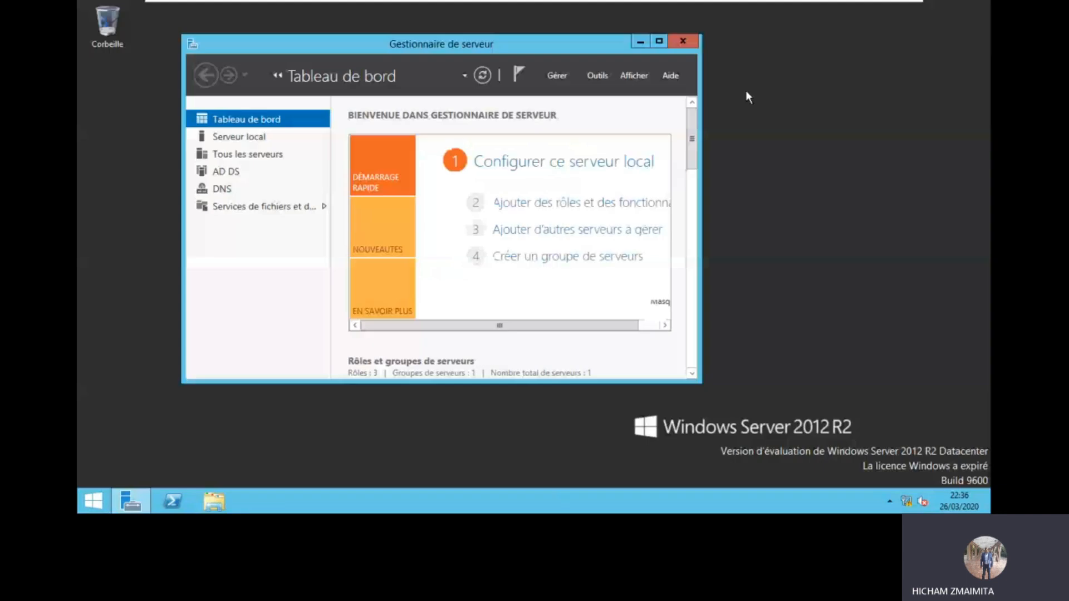
# Step: Select the Sauvegarde Windows Server feature for DC1.infosys.intra in the roles and features wizard and continue to the confirmation
pyautogui.click(659, 42)
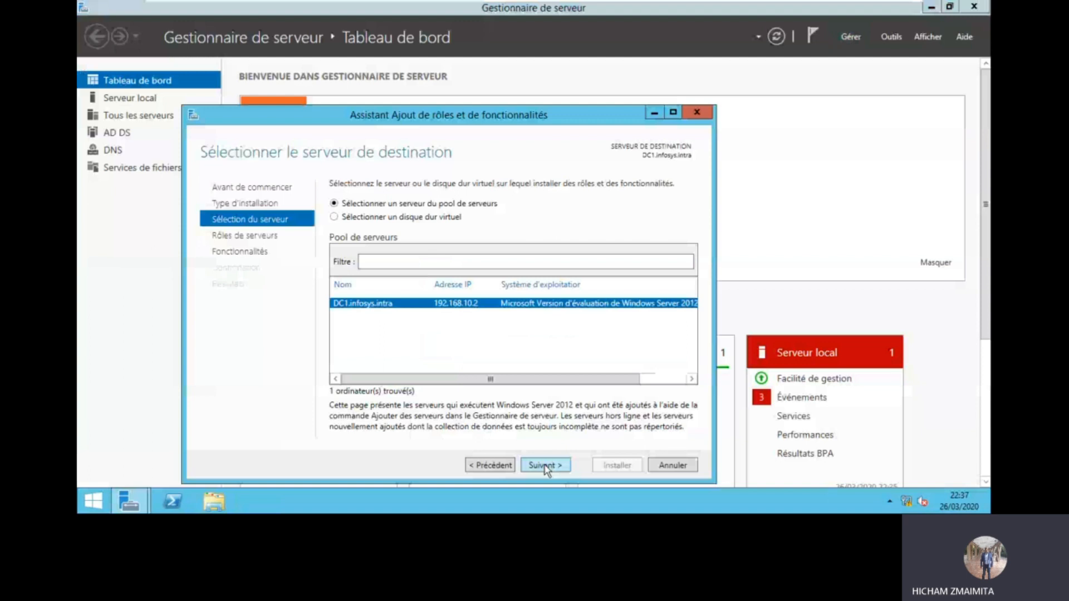
pyautogui.click(544, 467)
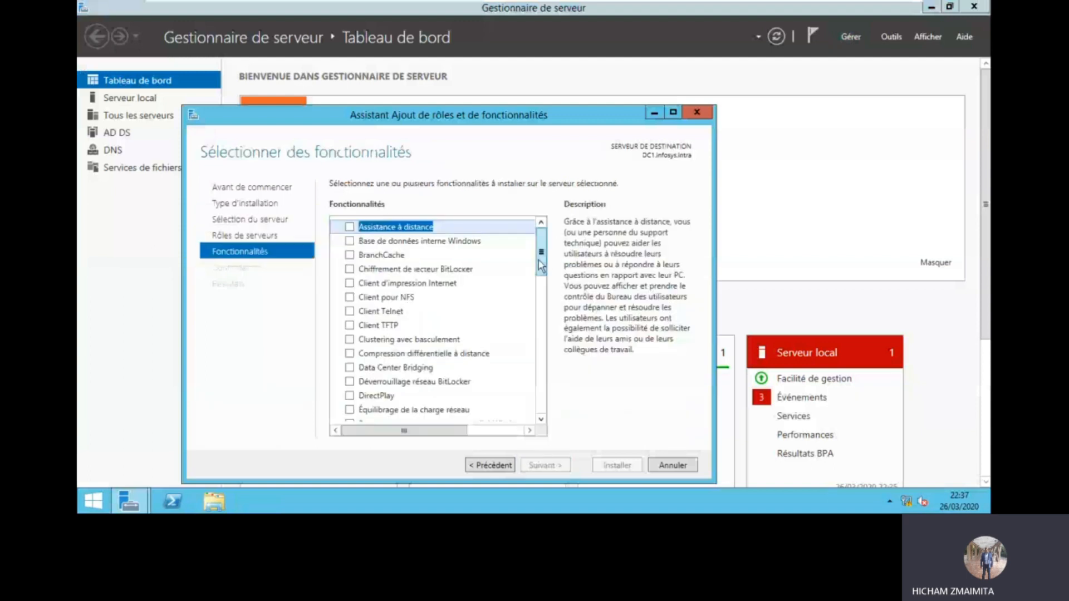
pyautogui.moveTo(541, 266); pyautogui.dragTo(543, 356)
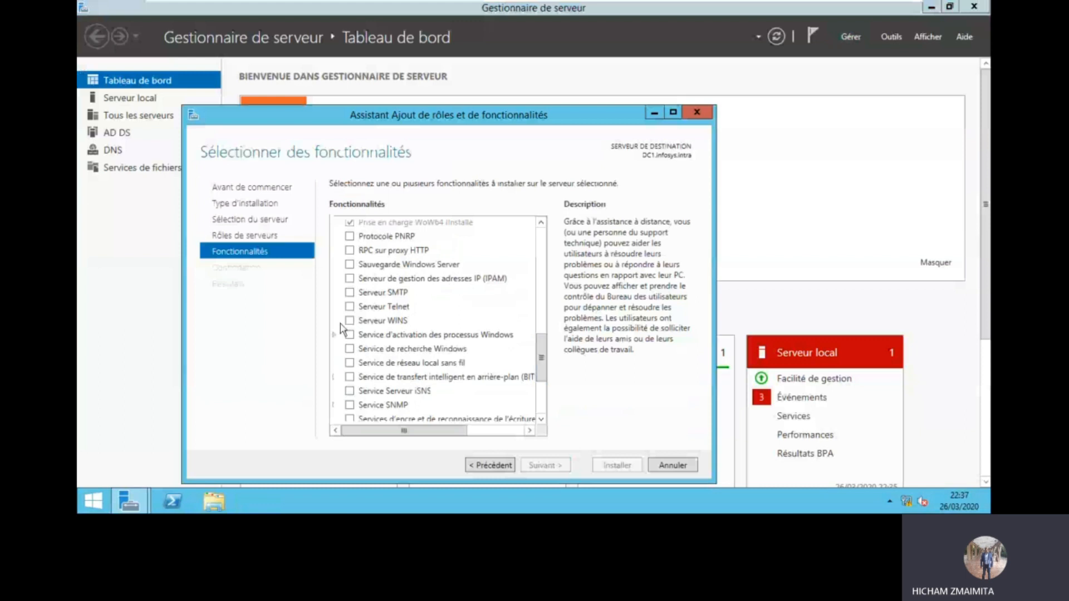
pyautogui.scroll(2, 542, 361)
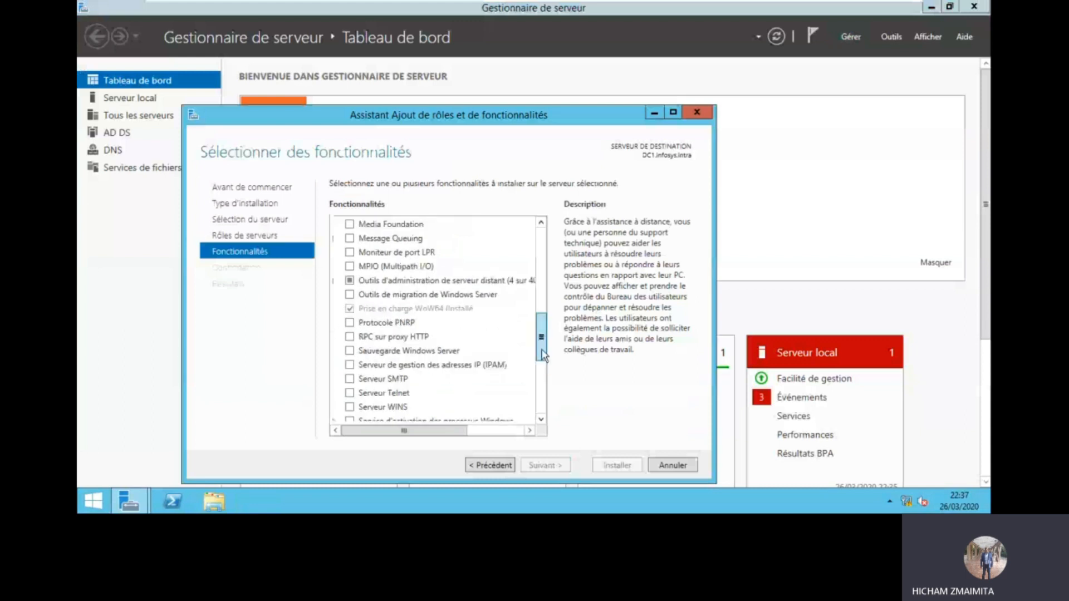
pyautogui.scroll(-4, 543, 357)
pyautogui.moveTo(544, 379)
pyautogui.mouseDown()
pyautogui.moveTo(543, 369)
pyautogui.moveTo(542, 400)
pyautogui.moveTo(542, 359)
pyautogui.mouseUp()
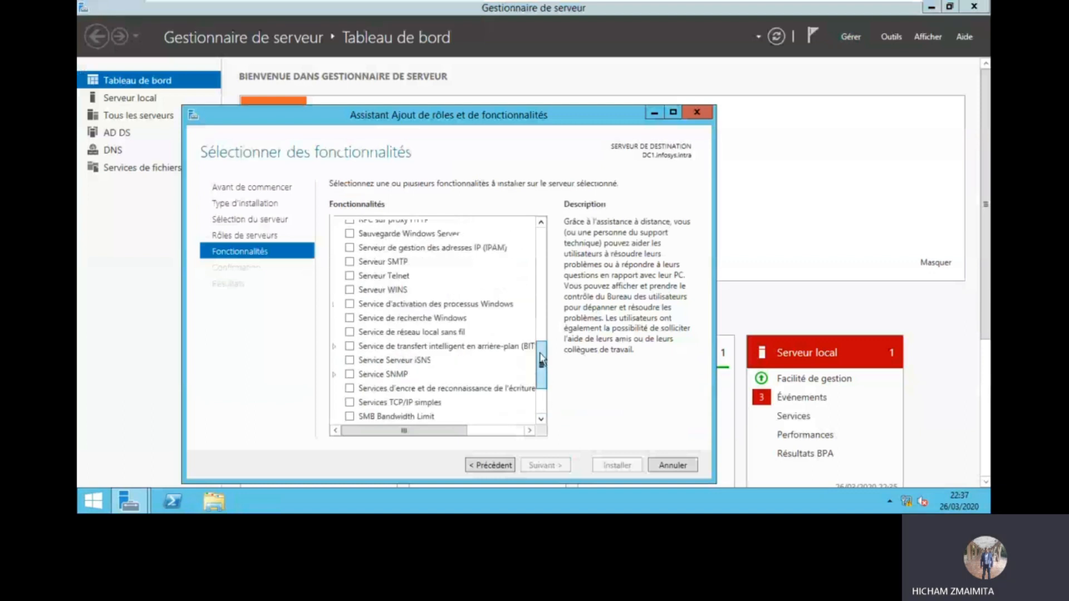
pyautogui.scroll(2, 393, 313)
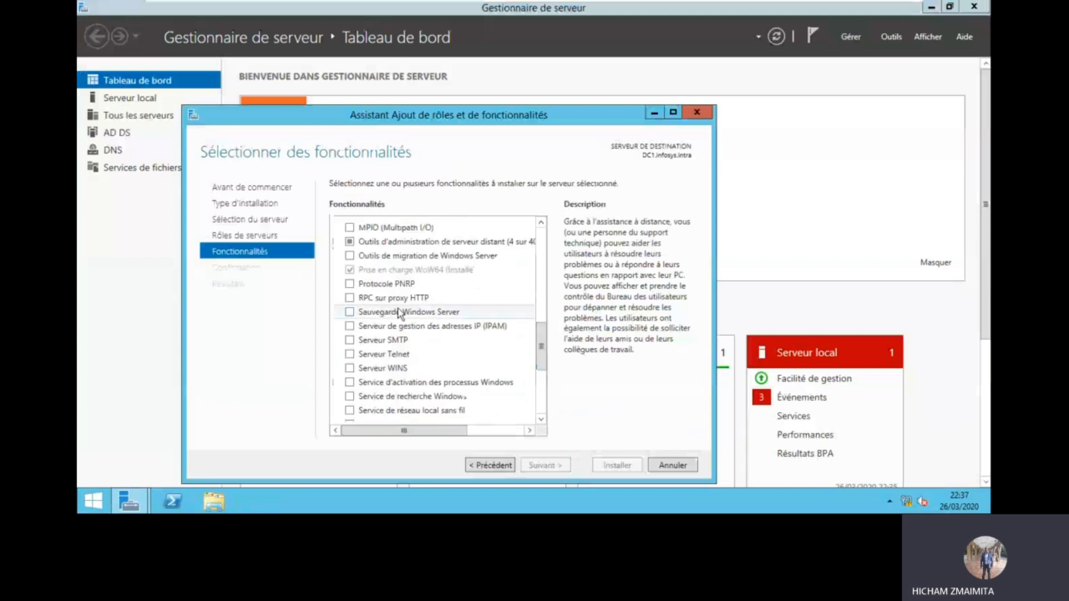
pyautogui.click(350, 312)
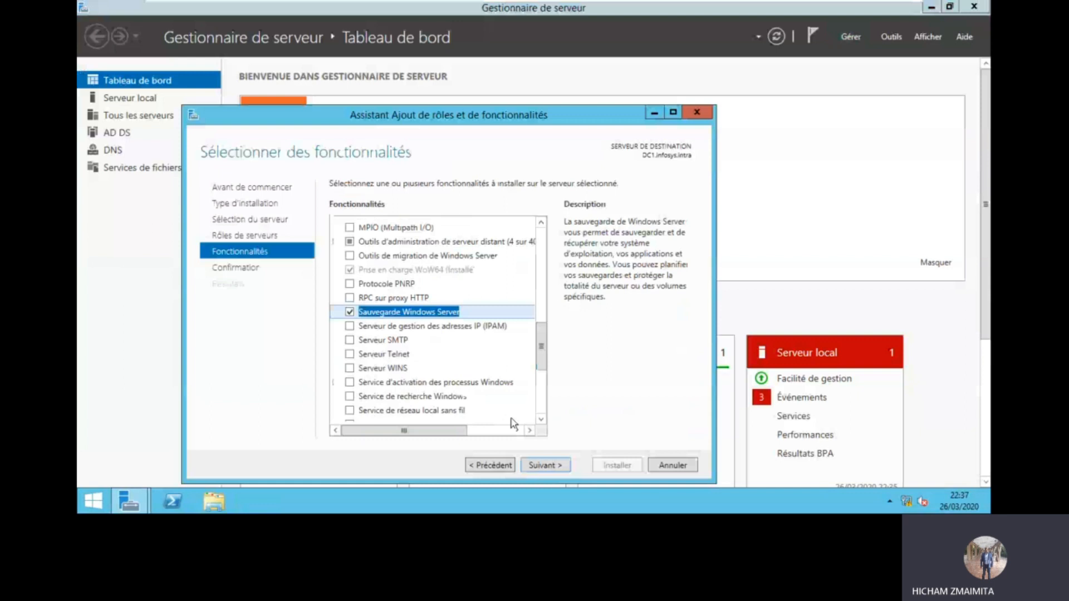
pyautogui.click(545, 465)
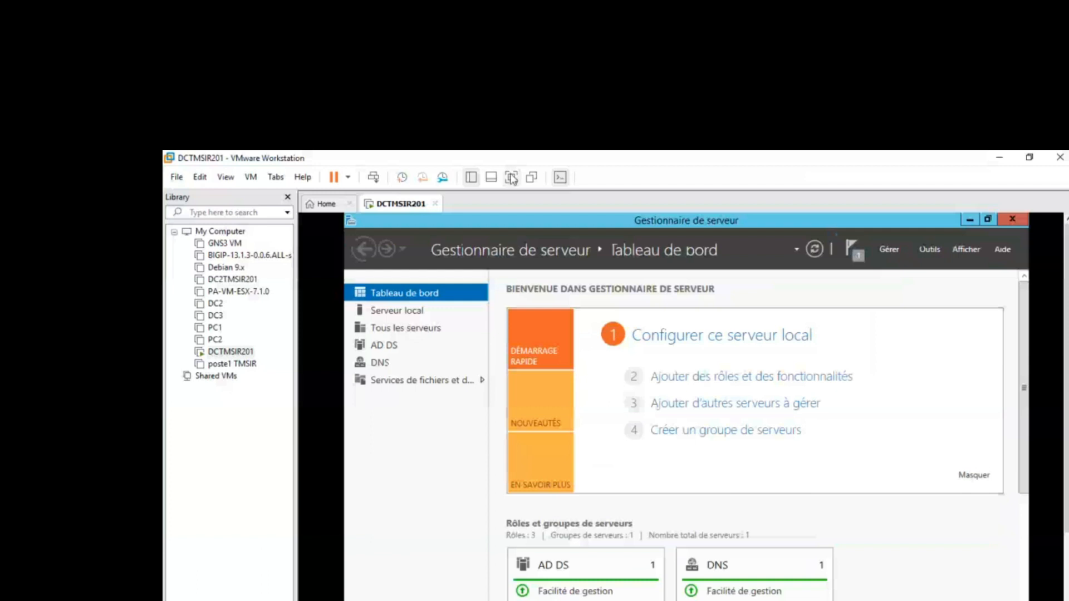
# Step: Show the DCTMSIR201 virtual machine in full screen and start planning a scheduled backup for Sauvegarde locale
pyautogui.click(512, 178)
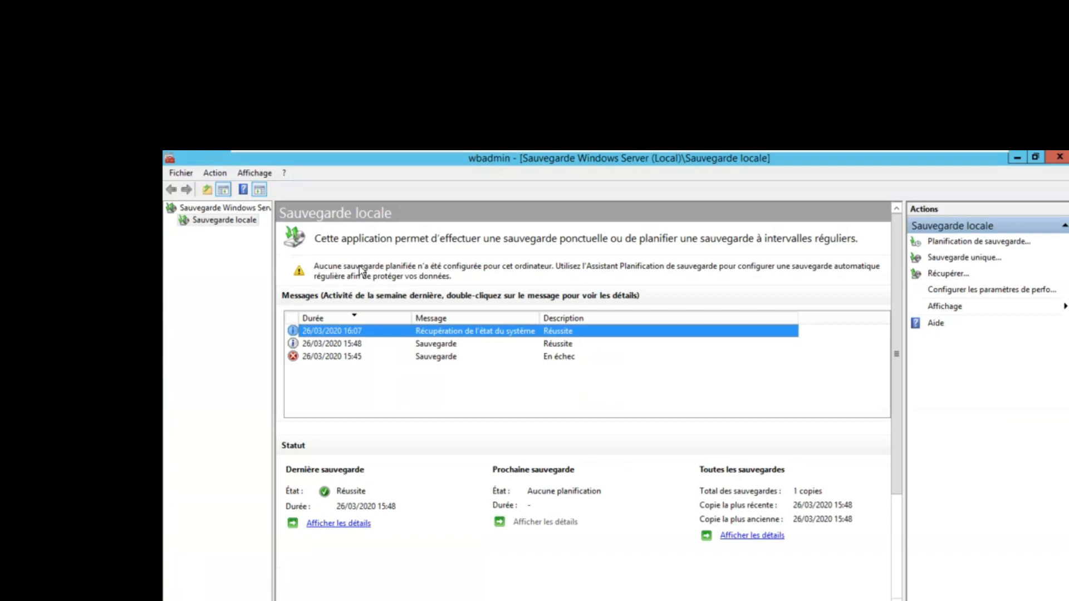
pyautogui.click(220, 223)
pyautogui.click(212, 174)
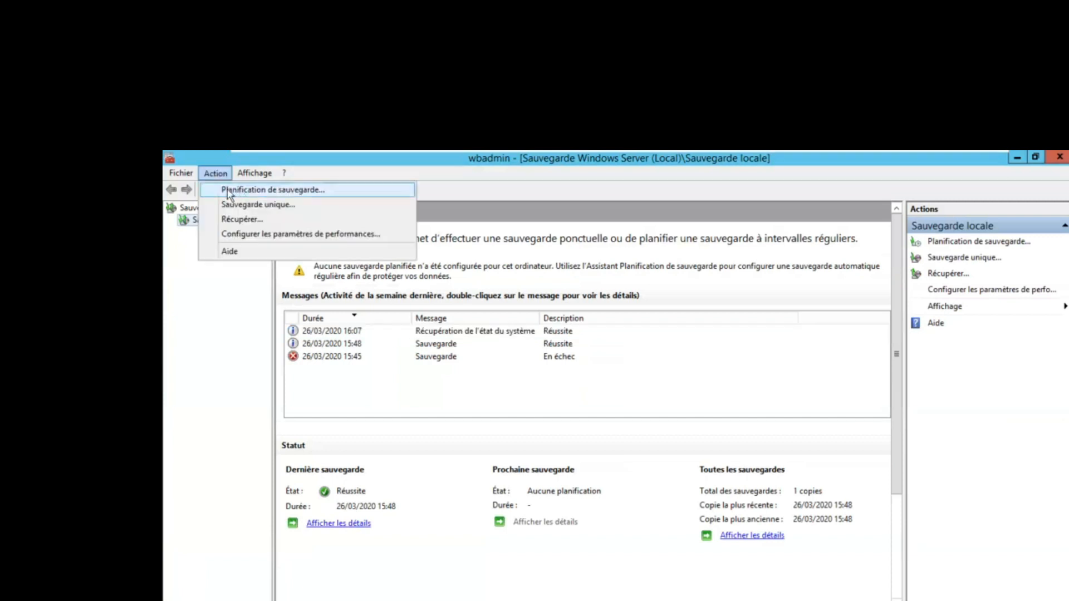
pyautogui.click(268, 190)
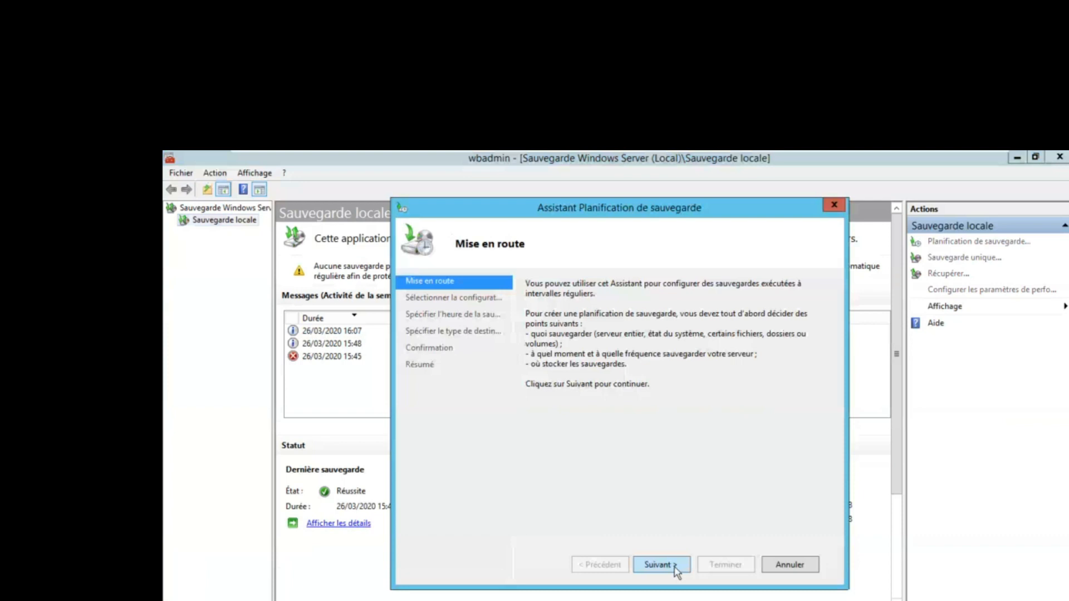
# Step: Choose the Personnalisé backup configuration and open the selection of items to back up
pyautogui.click(675, 565)
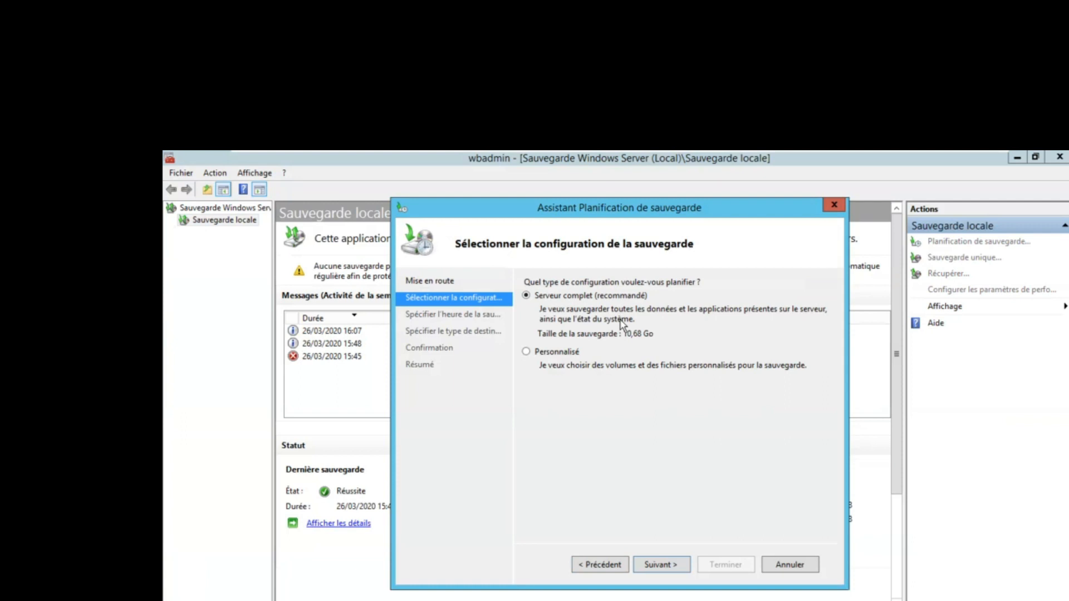
pyautogui.click(553, 355)
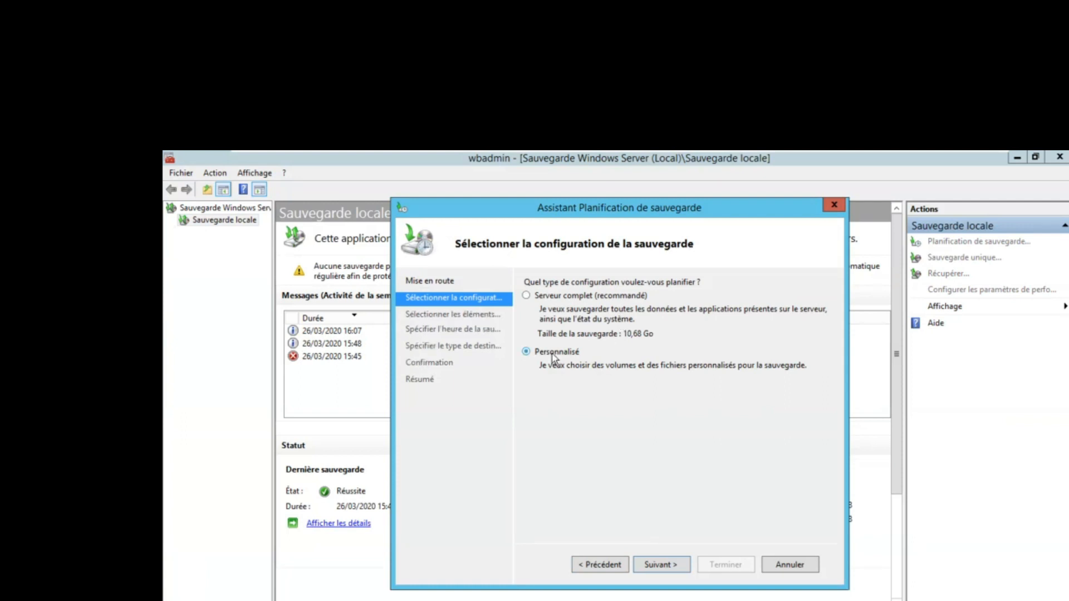
pyautogui.click(669, 566)
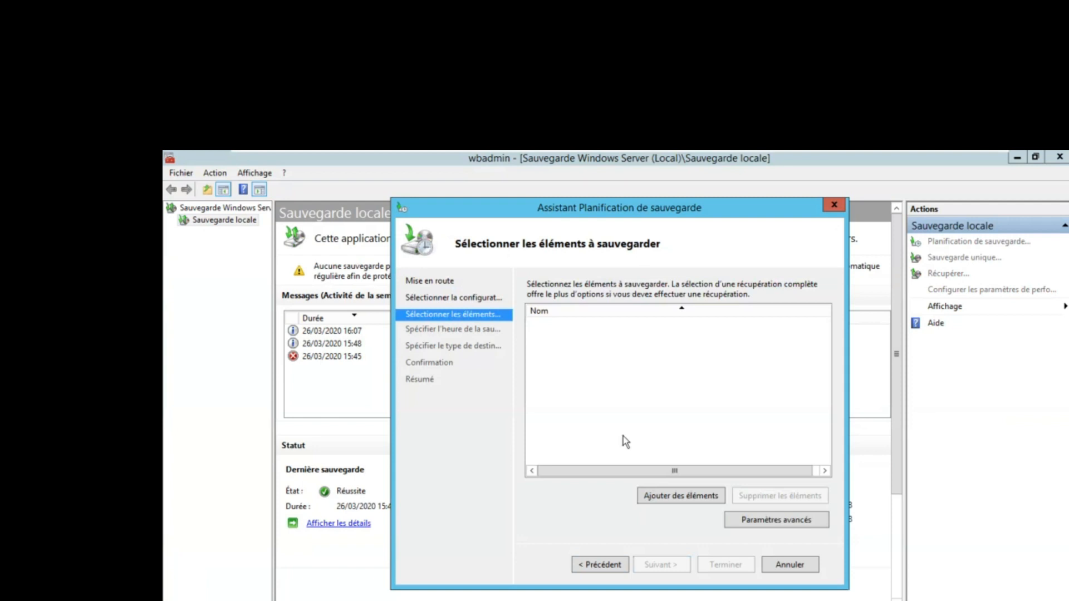
pyautogui.click(684, 498)
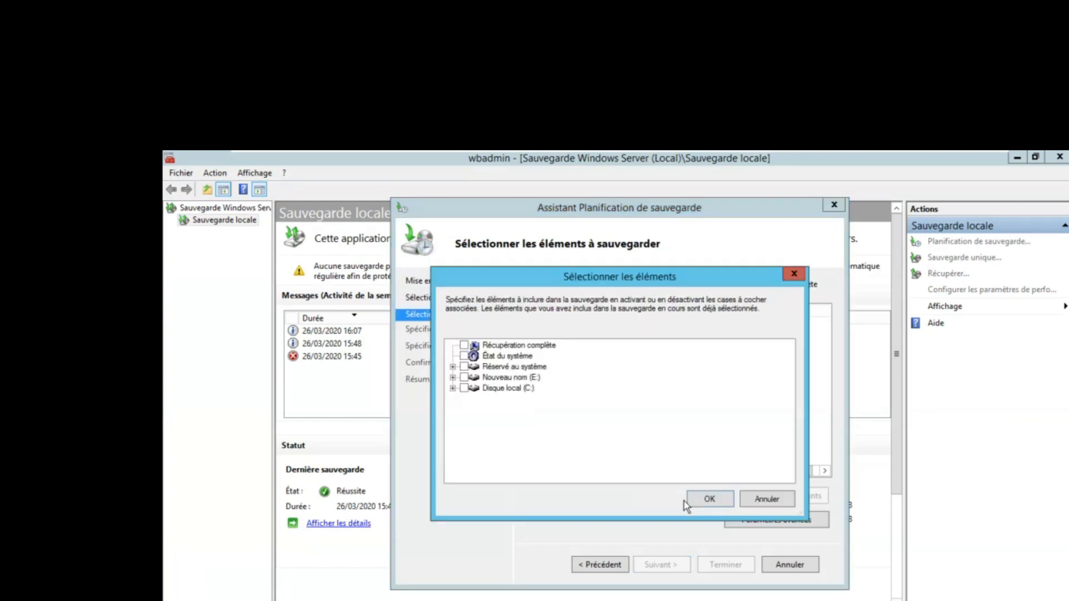
# Step: Try including État du système, then the whole Disque local (C:), in the backup and browse the volume's folders
pyautogui.click(464, 356)
pyautogui.click(473, 357)
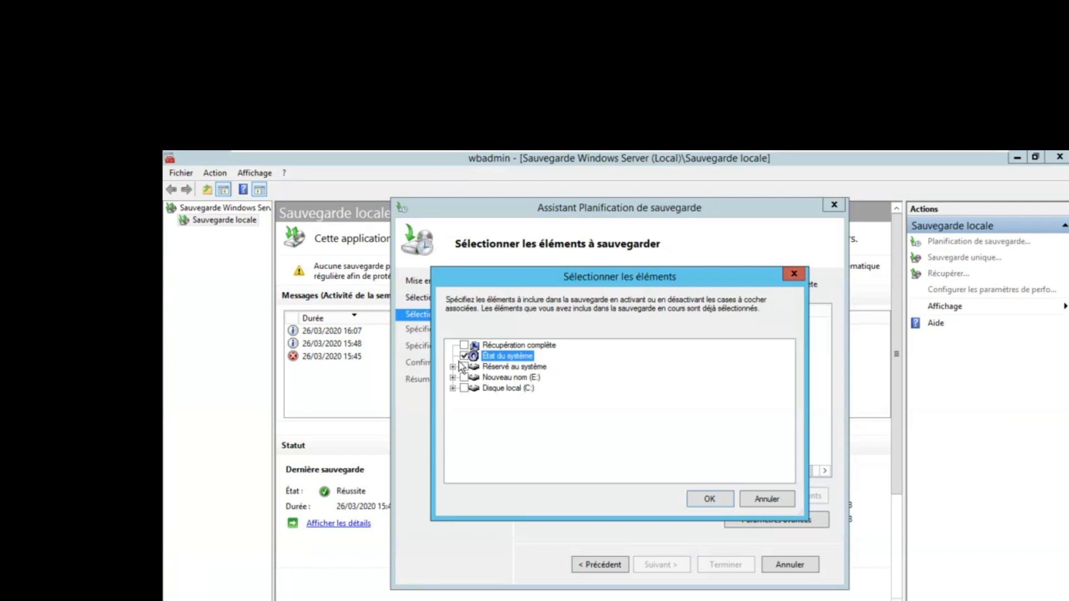
pyautogui.click(452, 378)
pyautogui.click(452, 378)
pyautogui.click(453, 389)
pyautogui.press('space')
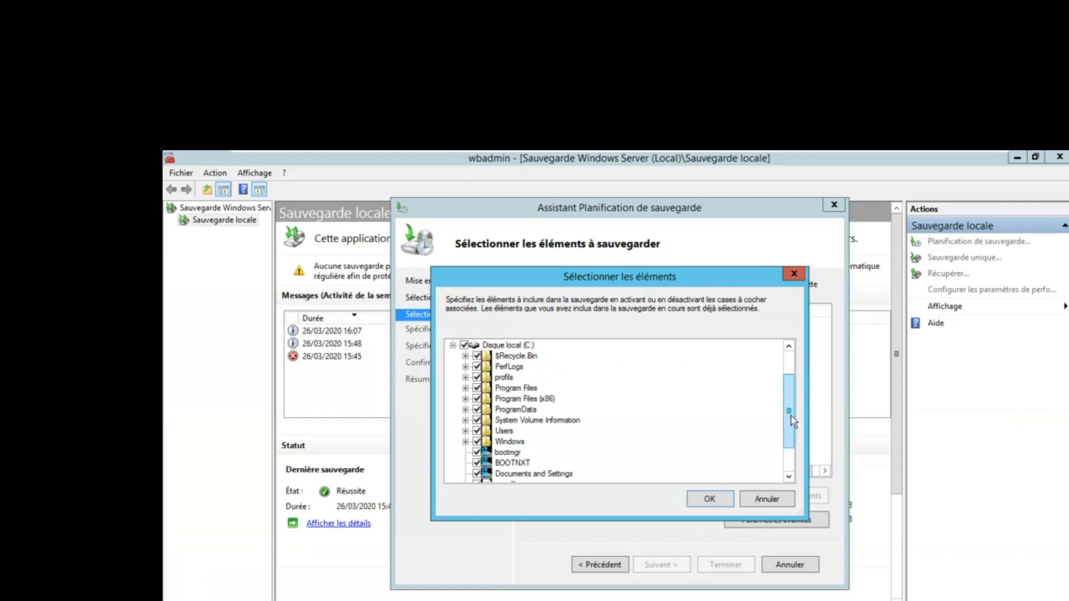
pyautogui.scroll(2, 573, 404)
pyautogui.click(453, 389)
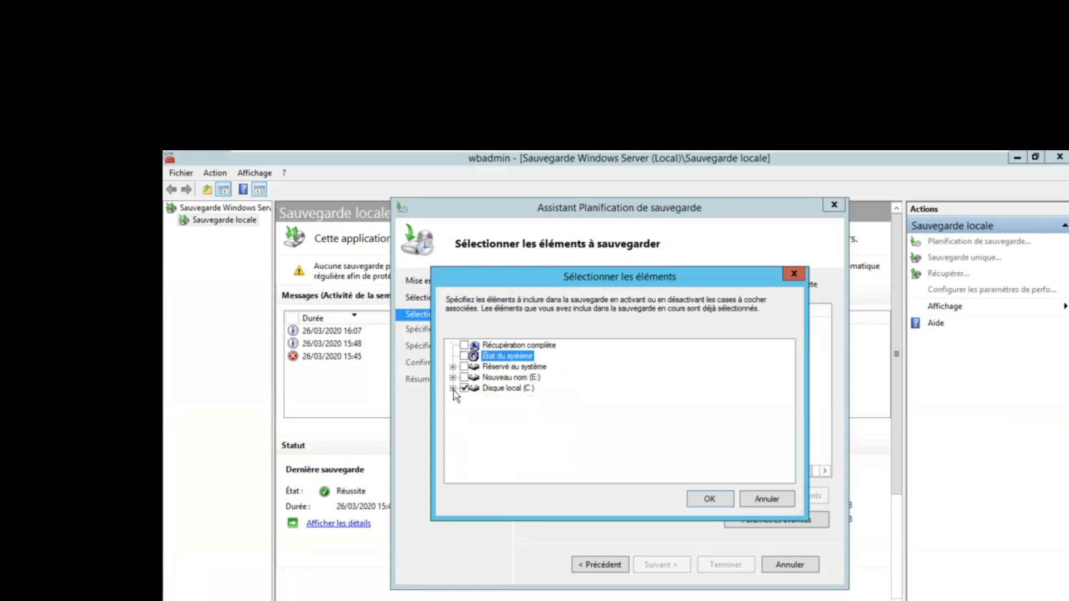
pyautogui.click(453, 388)
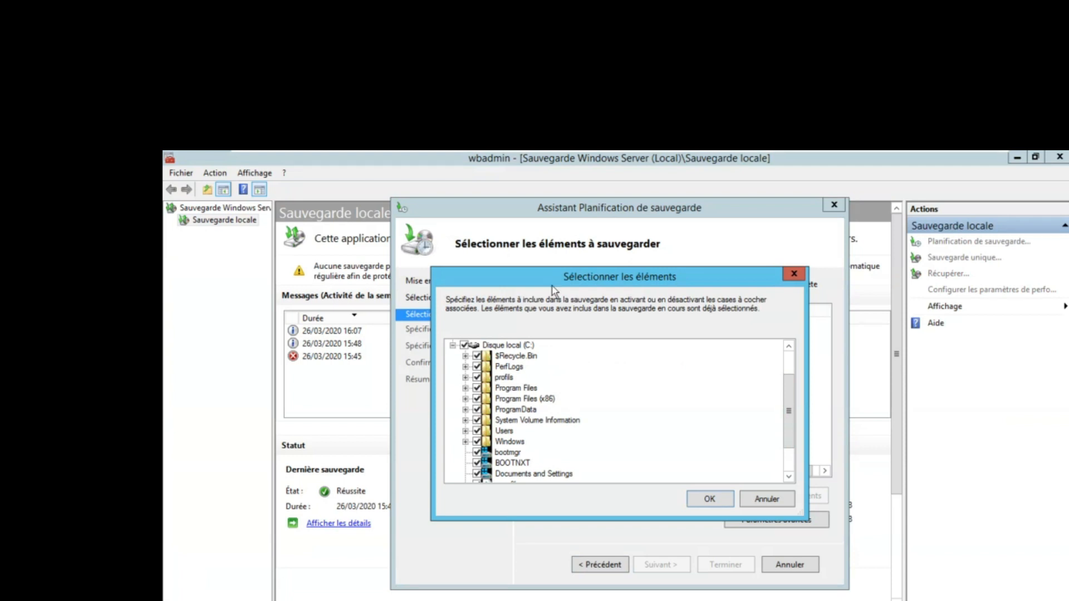
pyautogui.click(452, 345)
# Step: Include only the profils folder of Disque local (C:) in the backup and continue to the schedule settings
pyautogui.click(464, 388)
pyautogui.click(453, 388)
pyautogui.click(478, 378)
pyautogui.click(706, 504)
pyautogui.click(663, 566)
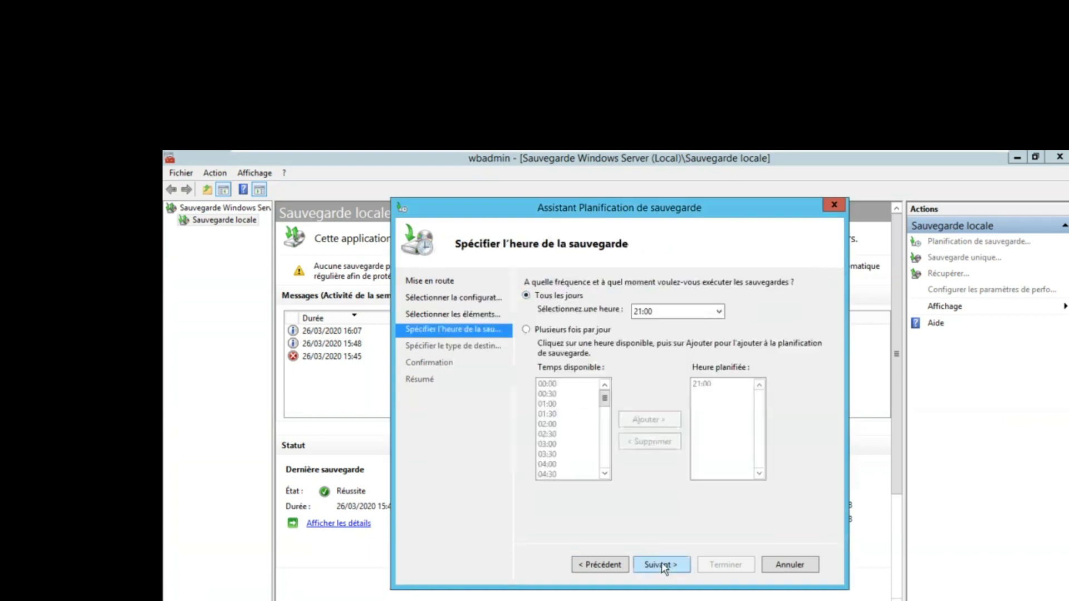
# Step: Try 19:00 as the daily backup time, and set it back to 21:00
pyautogui.click(698, 314)
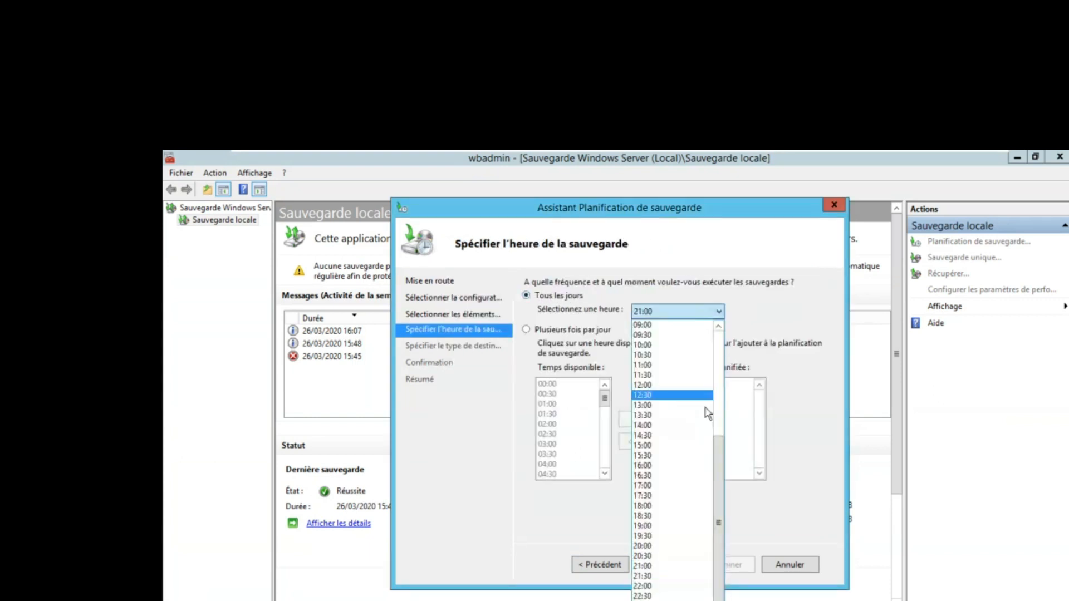
pyautogui.scroll(6, 721, 440)
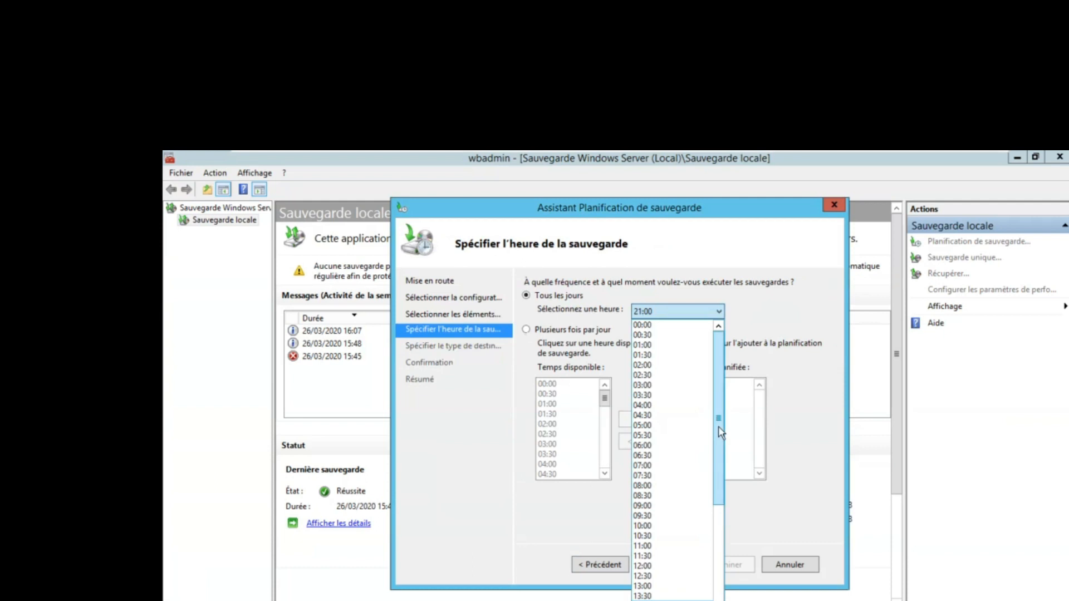
pyautogui.moveTo(722, 457); pyautogui.dragTo(719, 538)
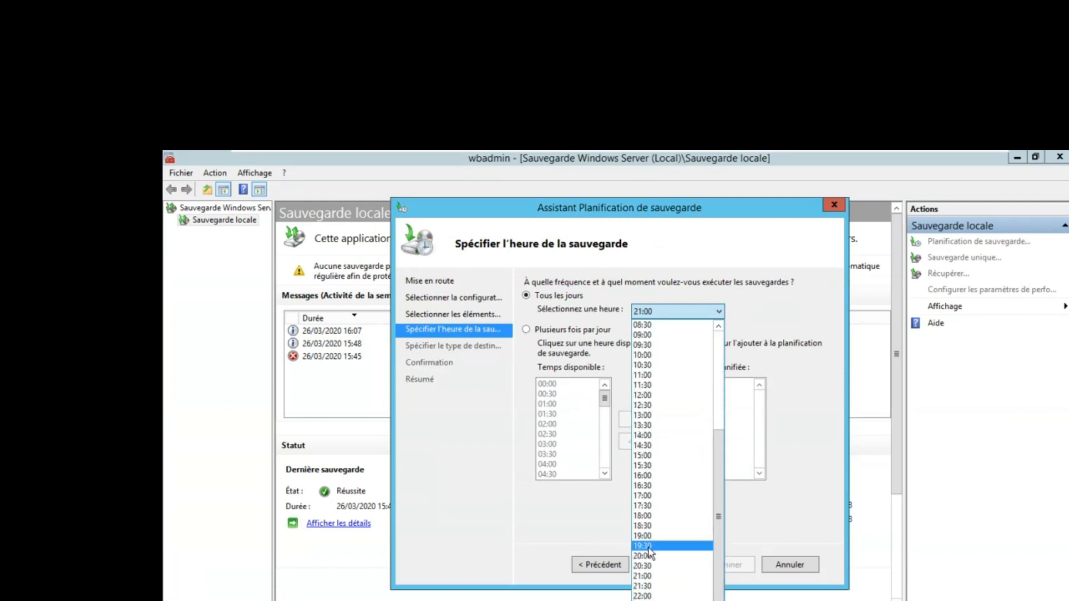
pyautogui.click(649, 535)
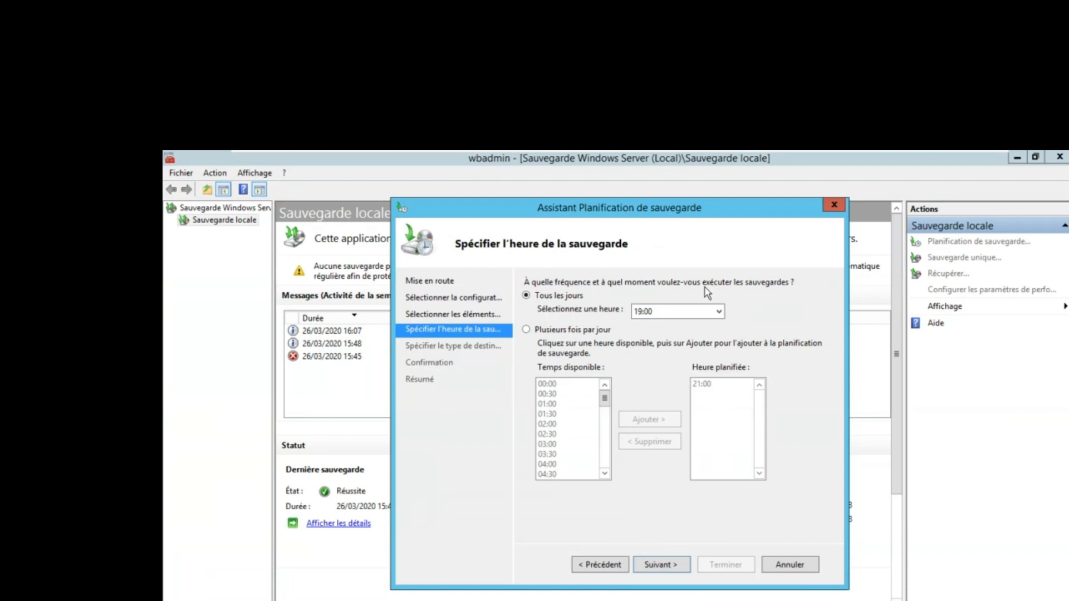
pyautogui.click(716, 312)
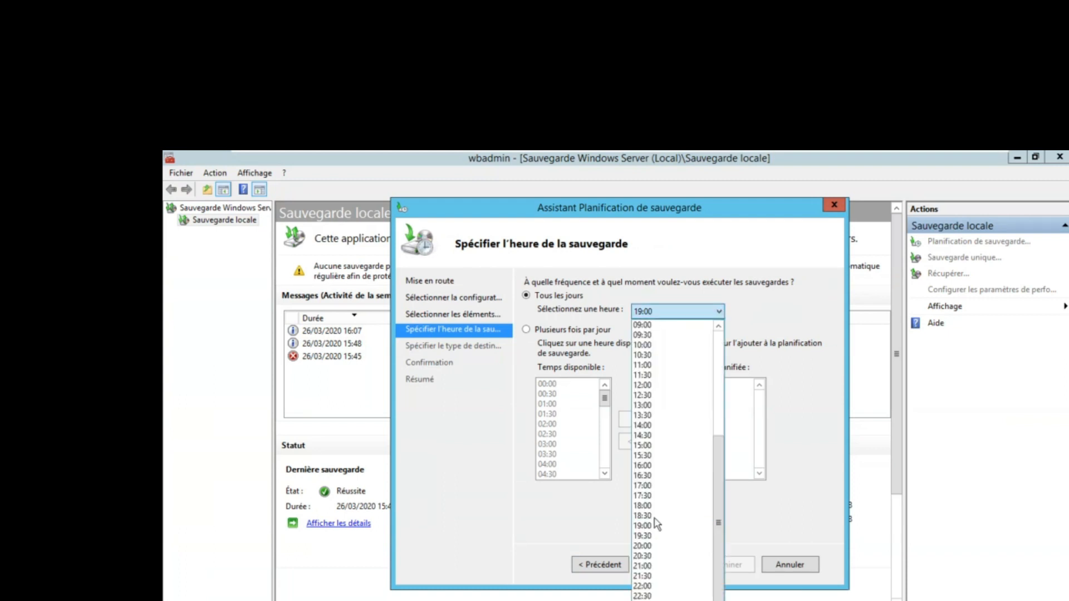
pyautogui.click(659, 566)
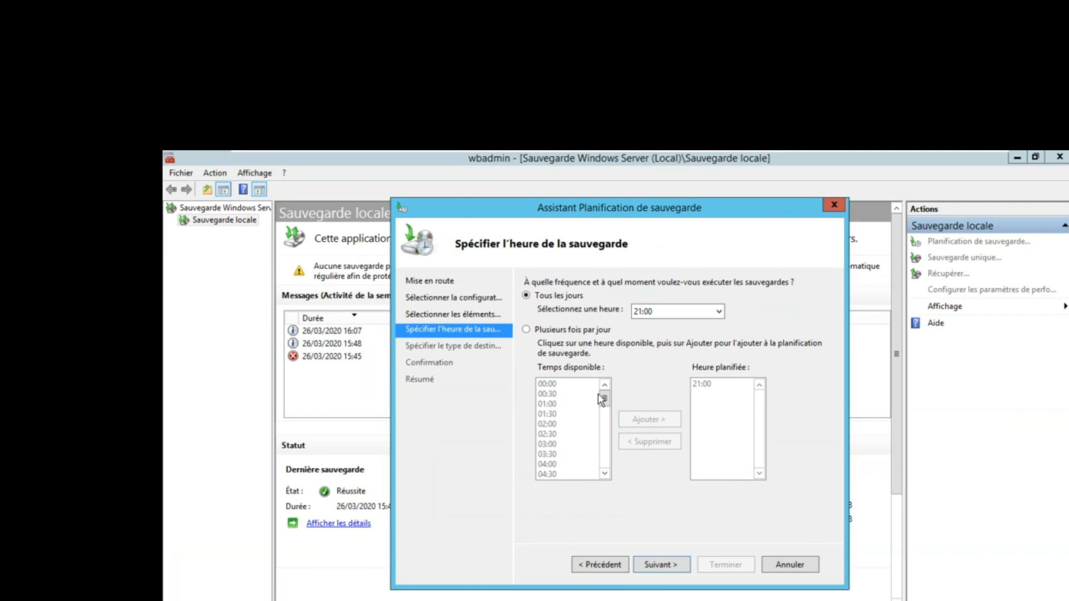
# Step: Try the Plusieurs fois par jour schedule and pick 10:00 among the available times
pyautogui.click(556, 331)
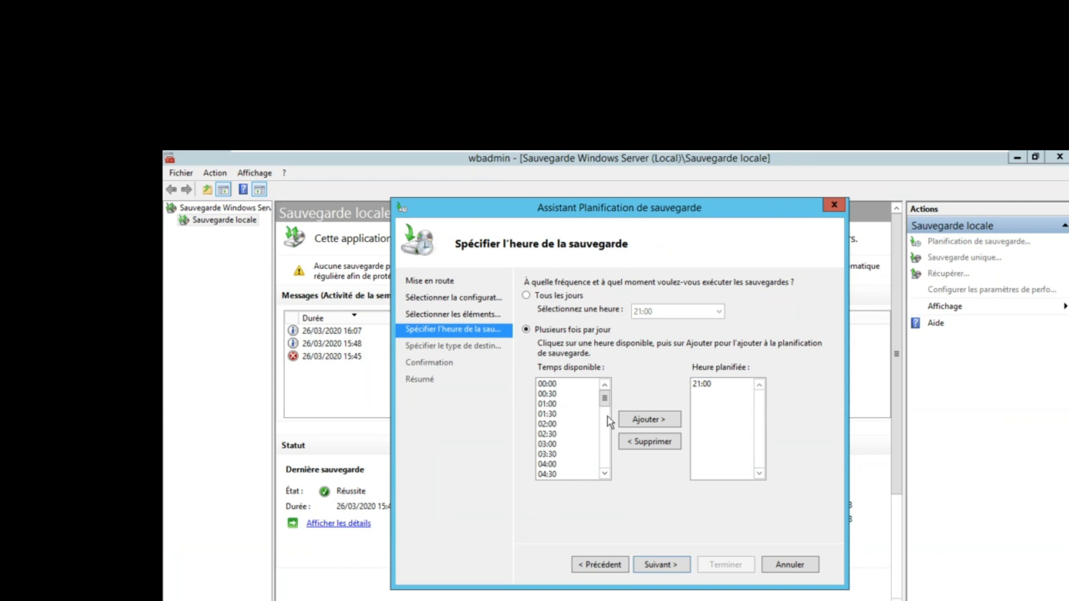
pyautogui.click(558, 445)
pyautogui.click(606, 465)
pyautogui.click(605, 474)
pyautogui.click(604, 473)
pyautogui.click(605, 473)
pyautogui.click(605, 473)
pyautogui.click(565, 455)
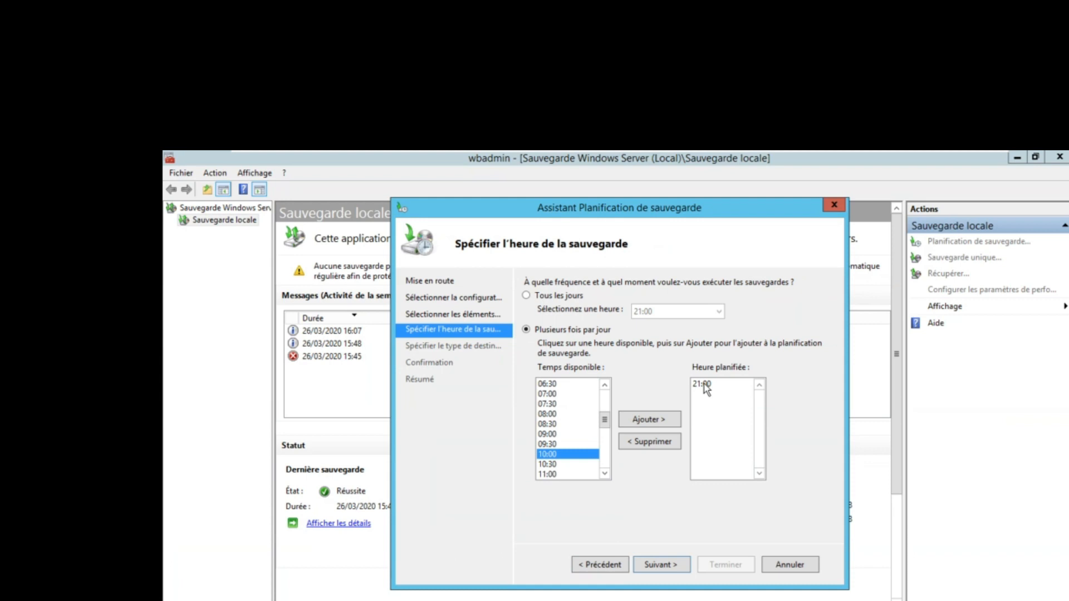
# Step: Schedule the backup to run every day at 21:00 and continue to the destination type
pyautogui.click(560, 296)
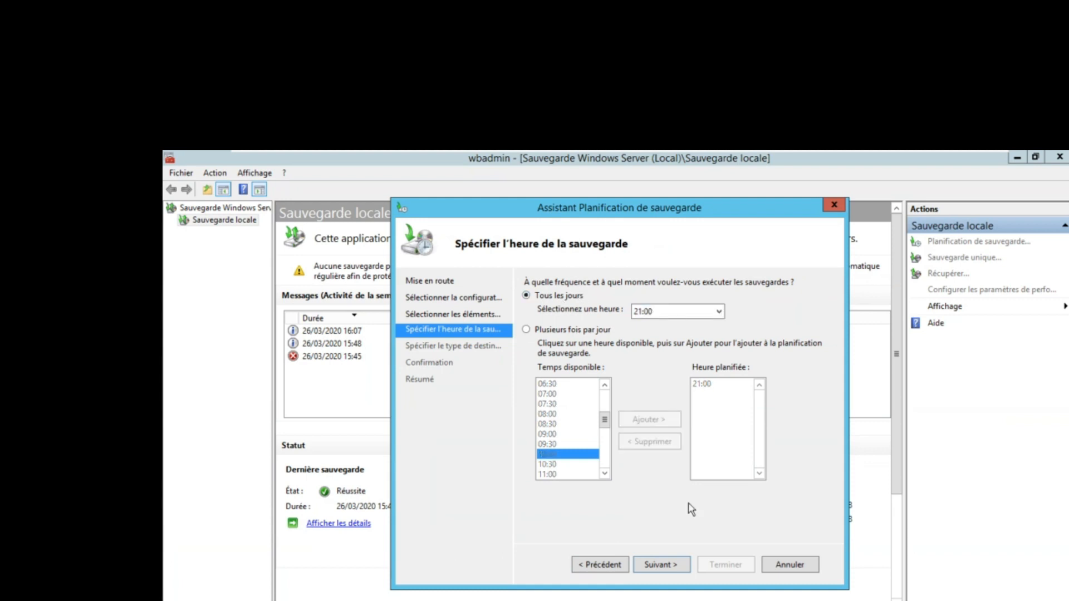
pyautogui.click(669, 563)
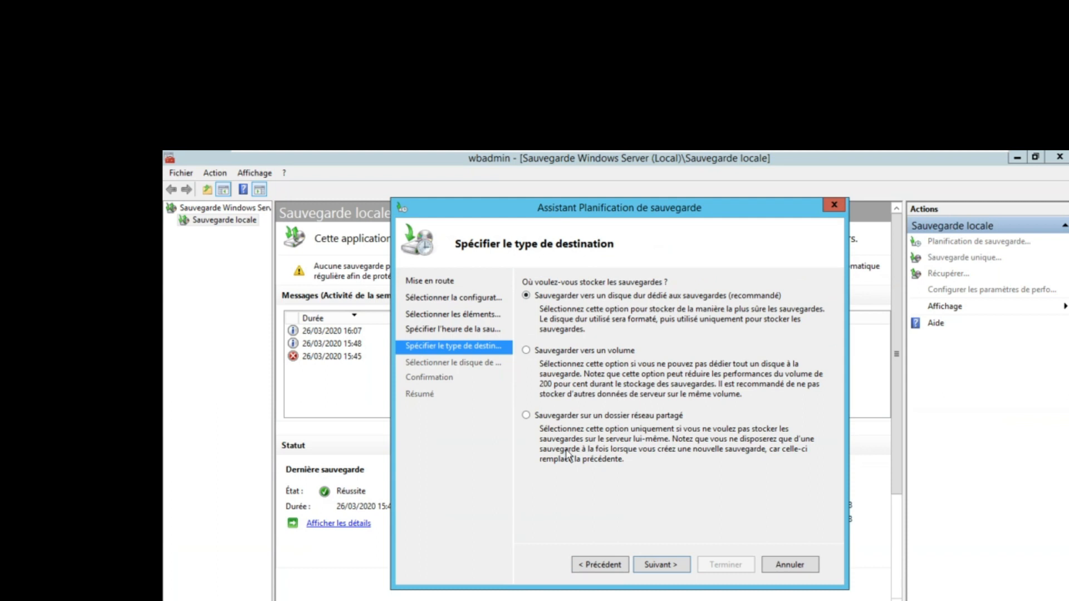
# Step: Choose backup to a dedicated hard disk as the destination type and add disk 1 to the available disks
pyautogui.click(573, 418)
pyautogui.click(541, 300)
pyautogui.click(656, 565)
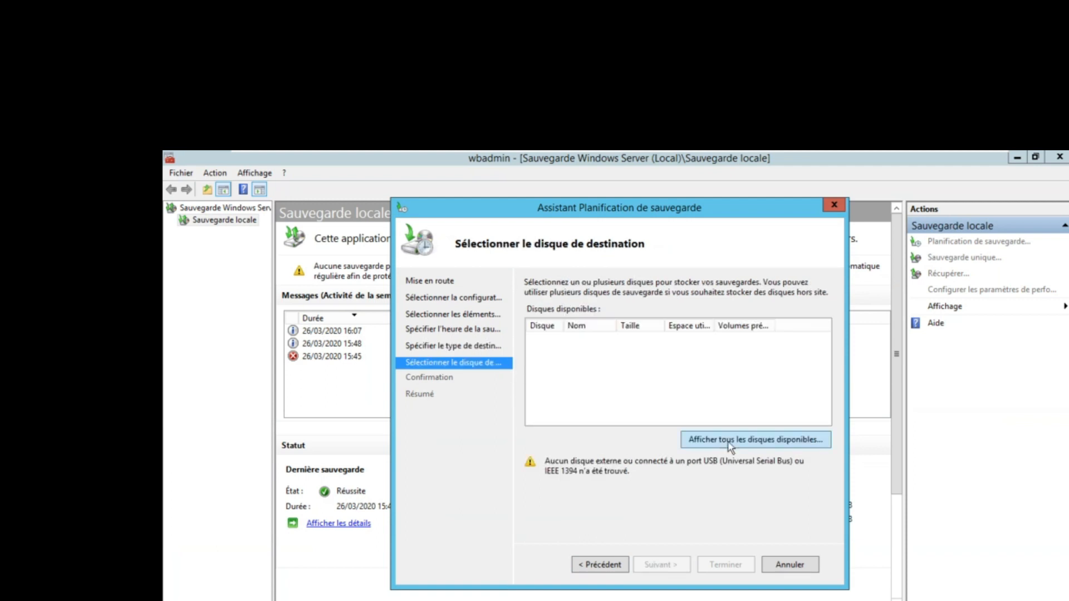
pyautogui.click(730, 442)
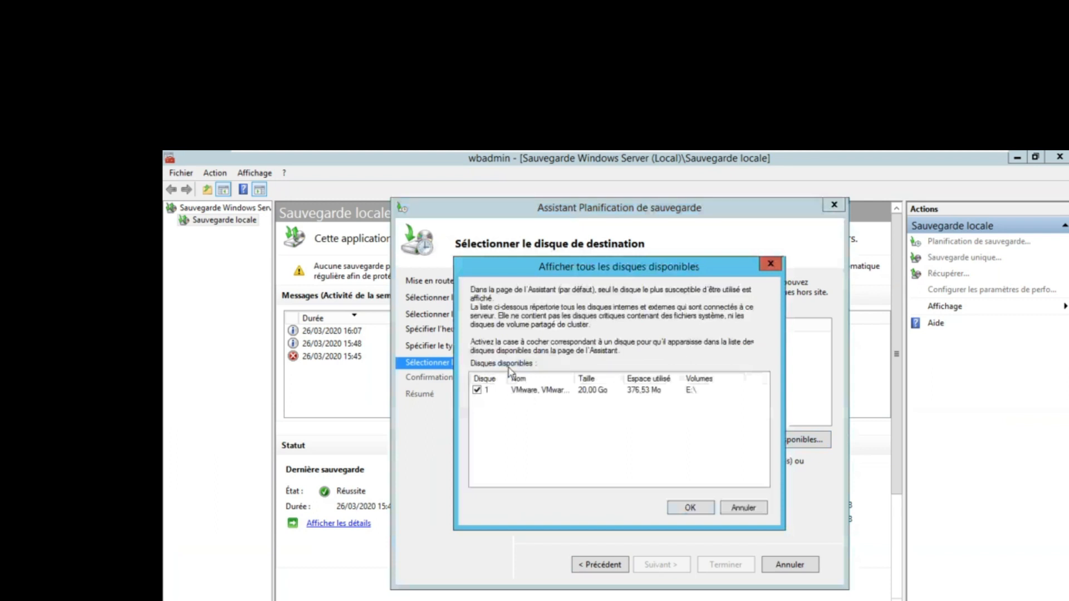
pyautogui.click(690, 508)
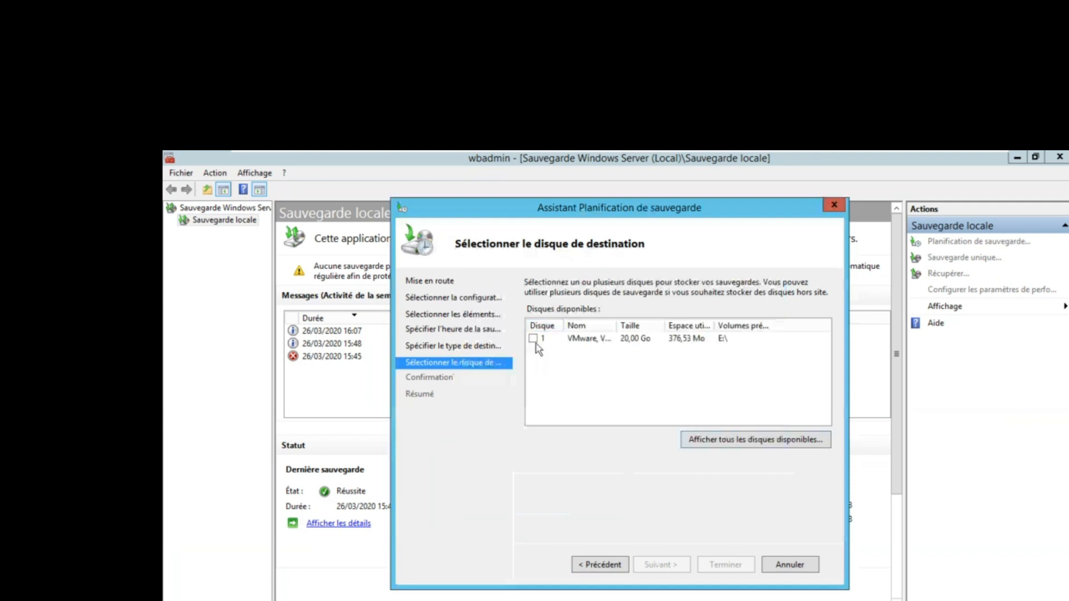
# Step: Use disk 1 as the backup destination, accept its reformatting, and finish creating the backup schedule
pyautogui.click(534, 339)
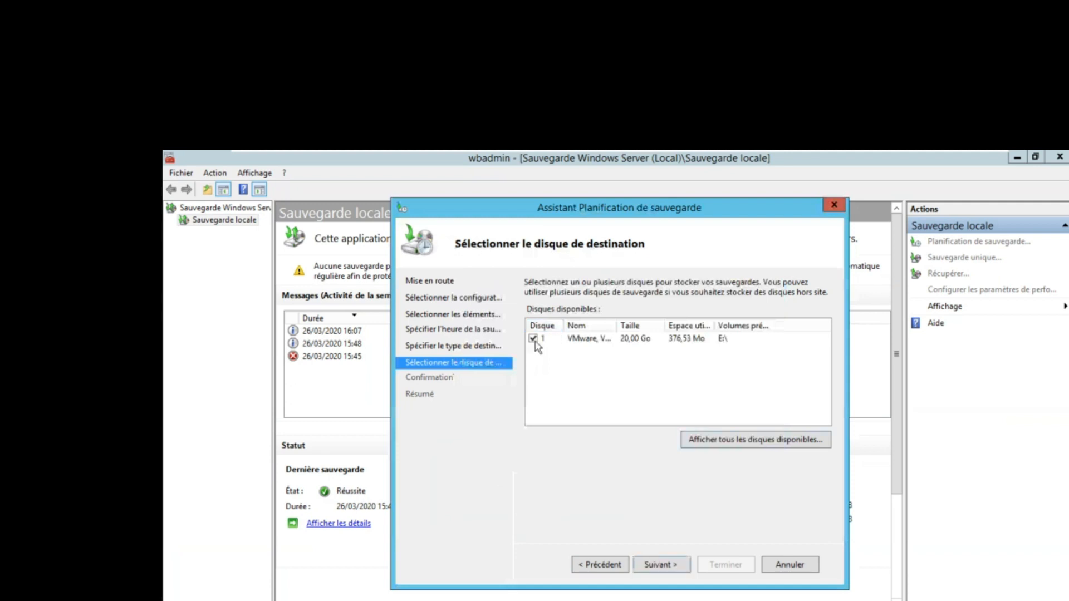
pyautogui.click(673, 570)
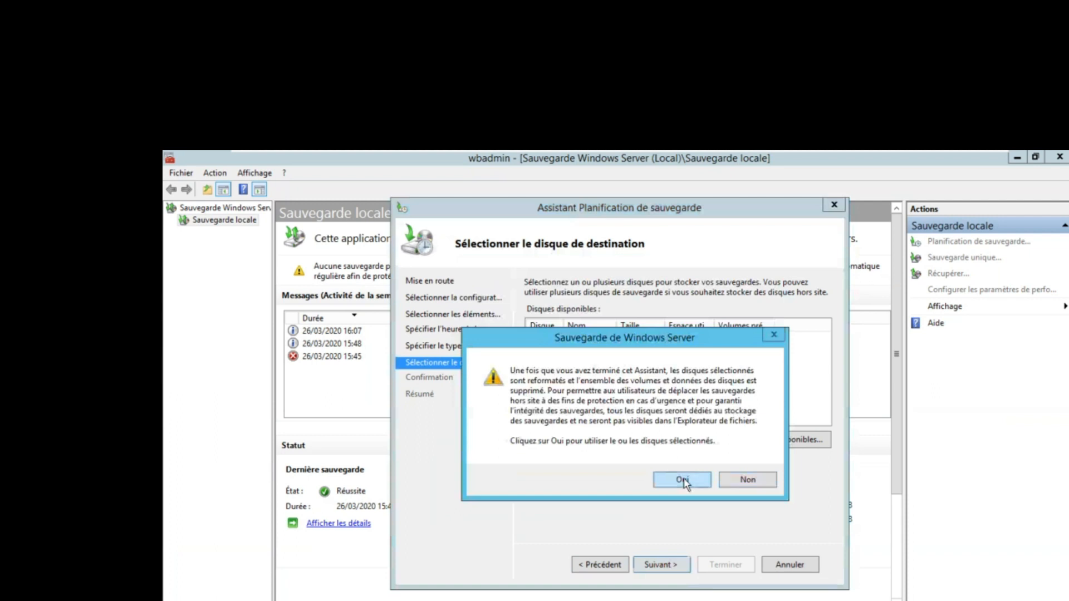
pyautogui.click(683, 483)
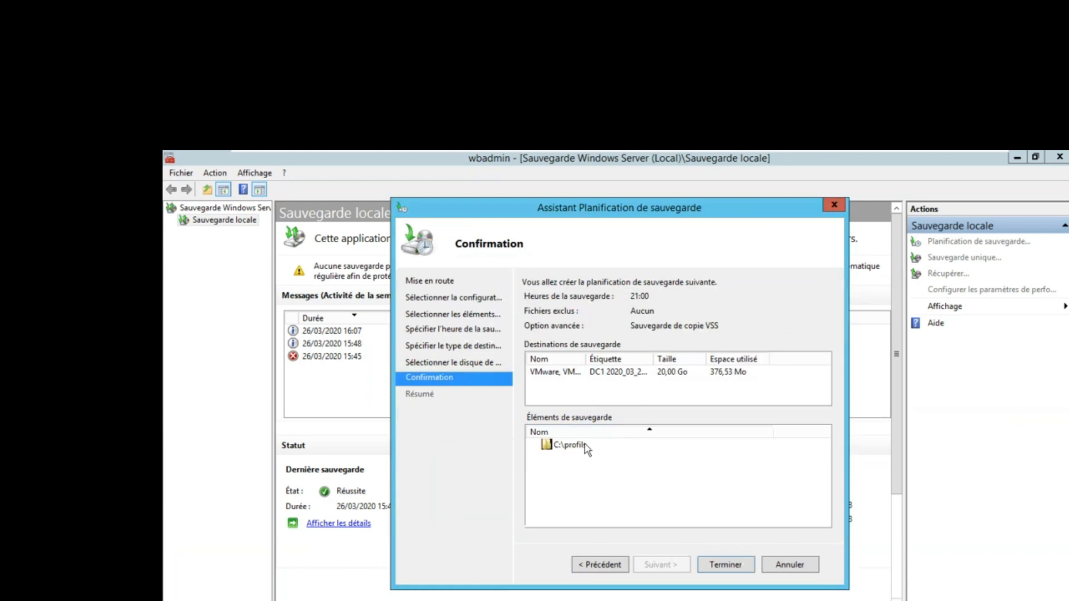
pyautogui.click(735, 568)
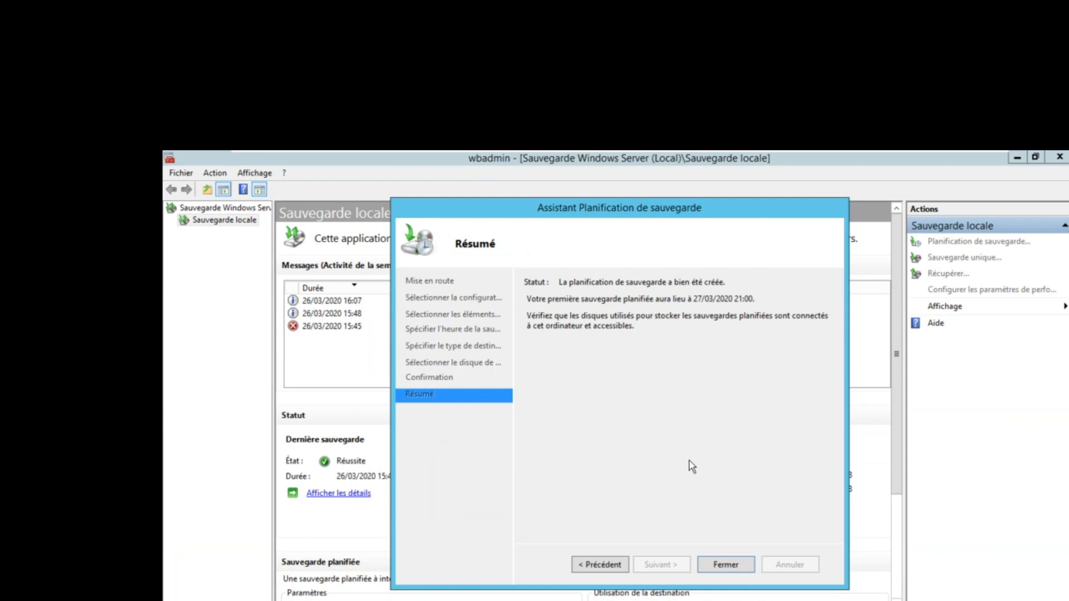
pyautogui.click(727, 567)
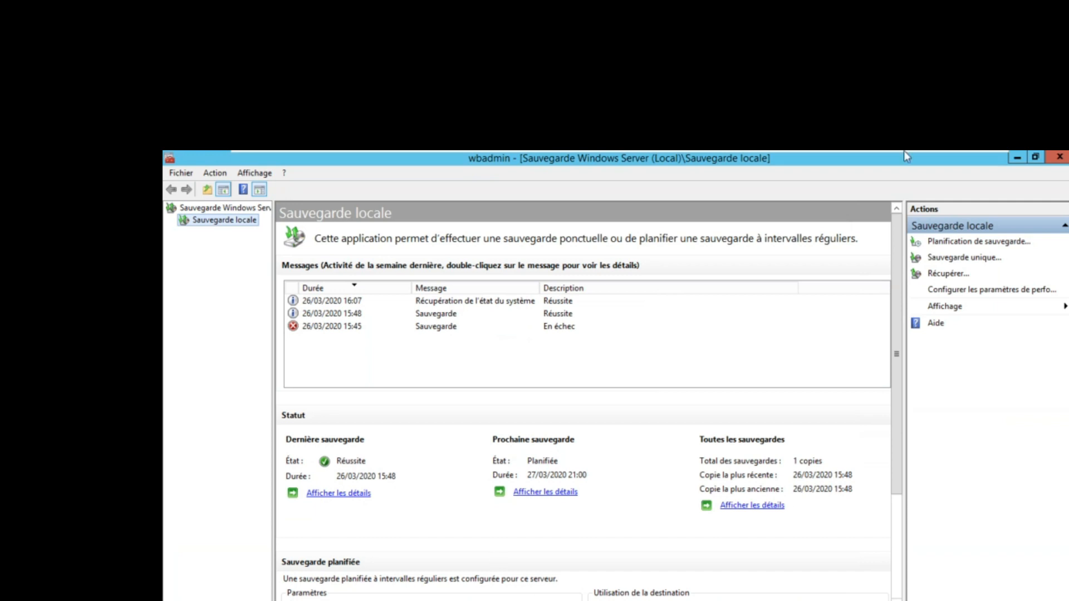
# Step: Review the details of all backups, widening the backup time column to read it in full
pyautogui.moveTo(903, 150)
pyautogui.click(214, 173)
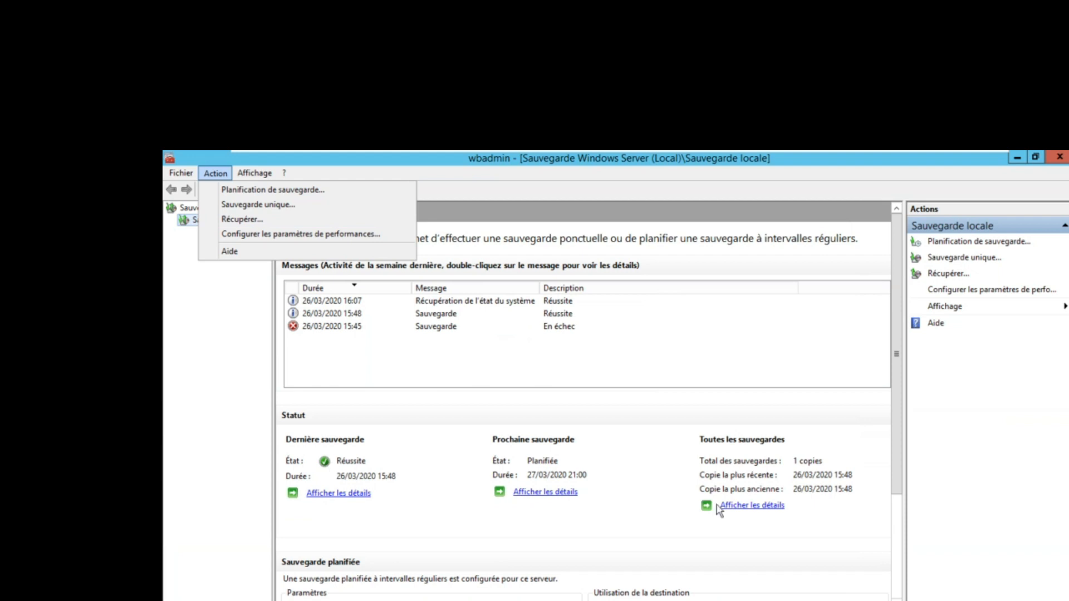
pyautogui.click(757, 508)
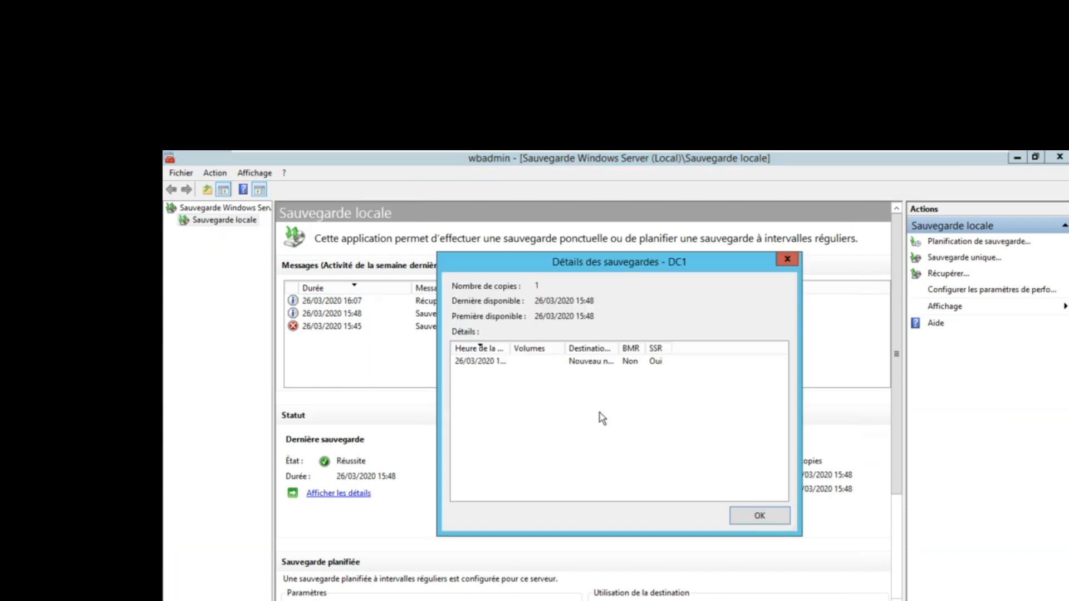
pyautogui.click(497, 362)
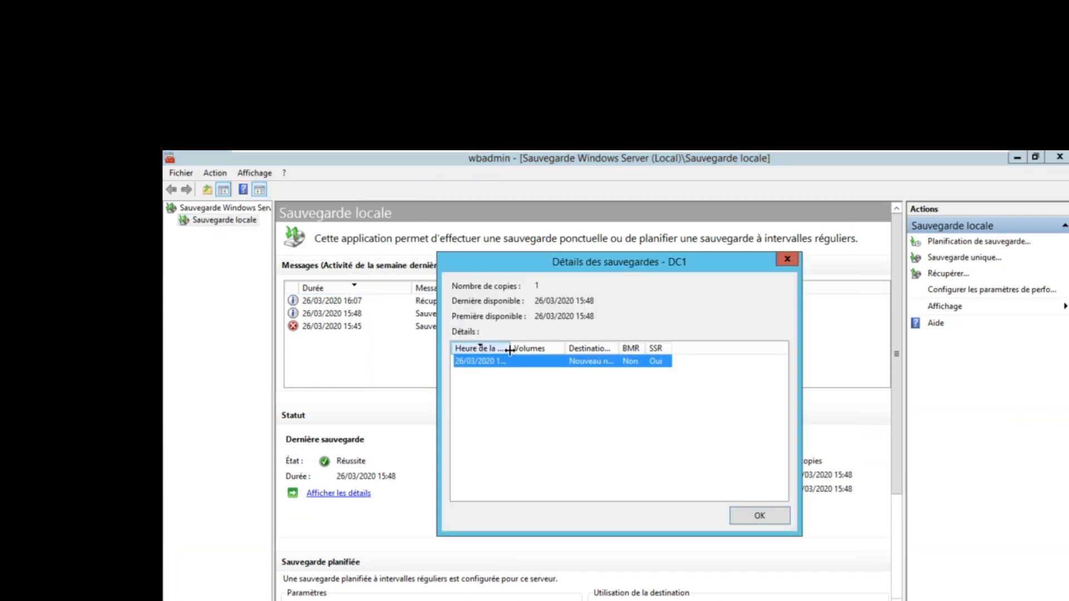
pyautogui.moveTo(509, 349); pyautogui.dragTo(559, 349)
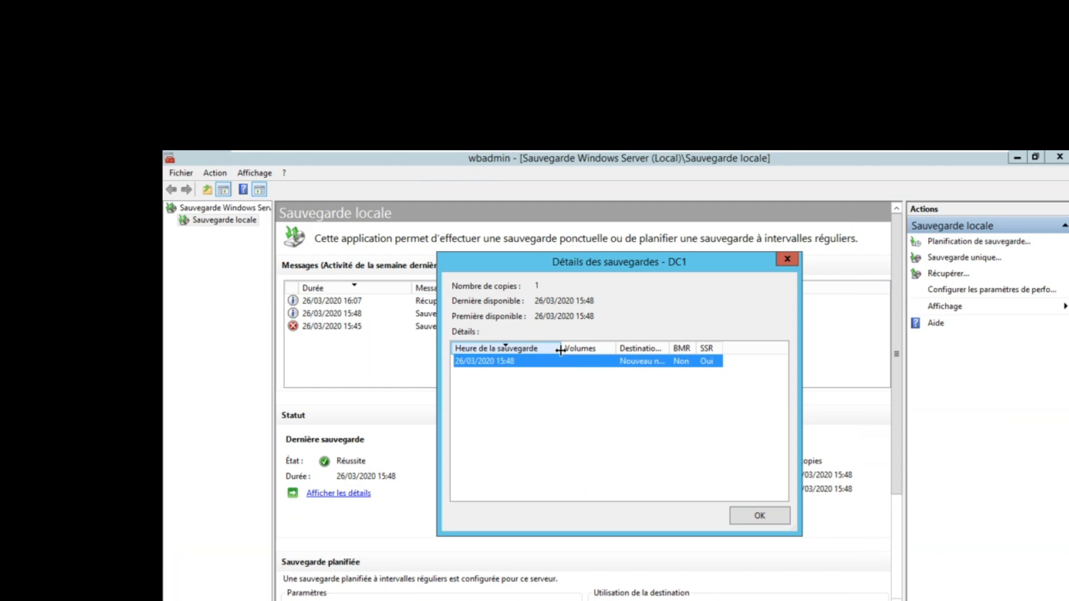
pyautogui.click(767, 518)
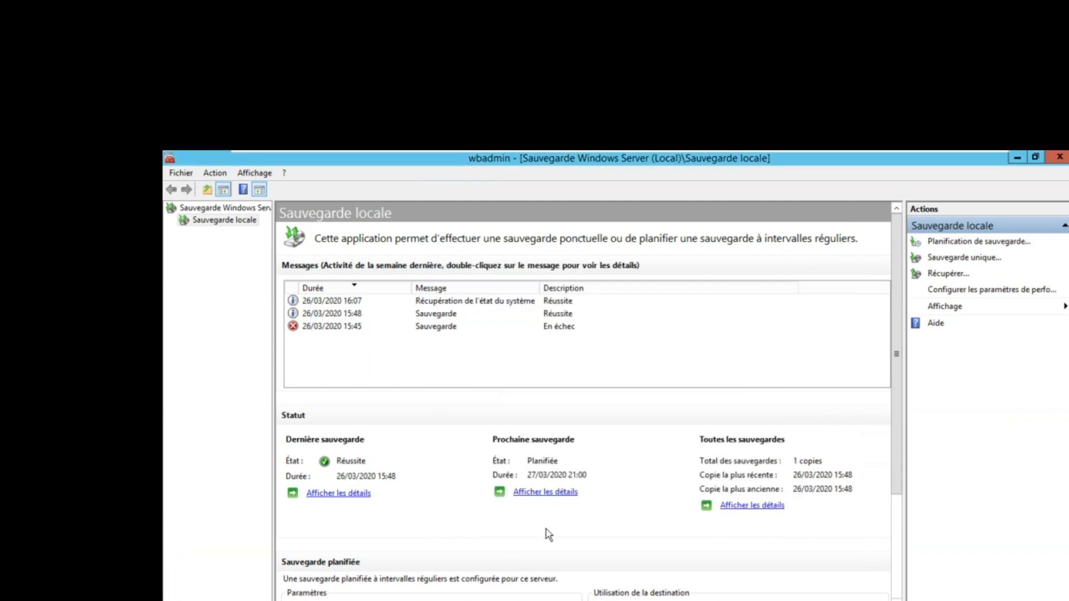
pyautogui.click(214, 174)
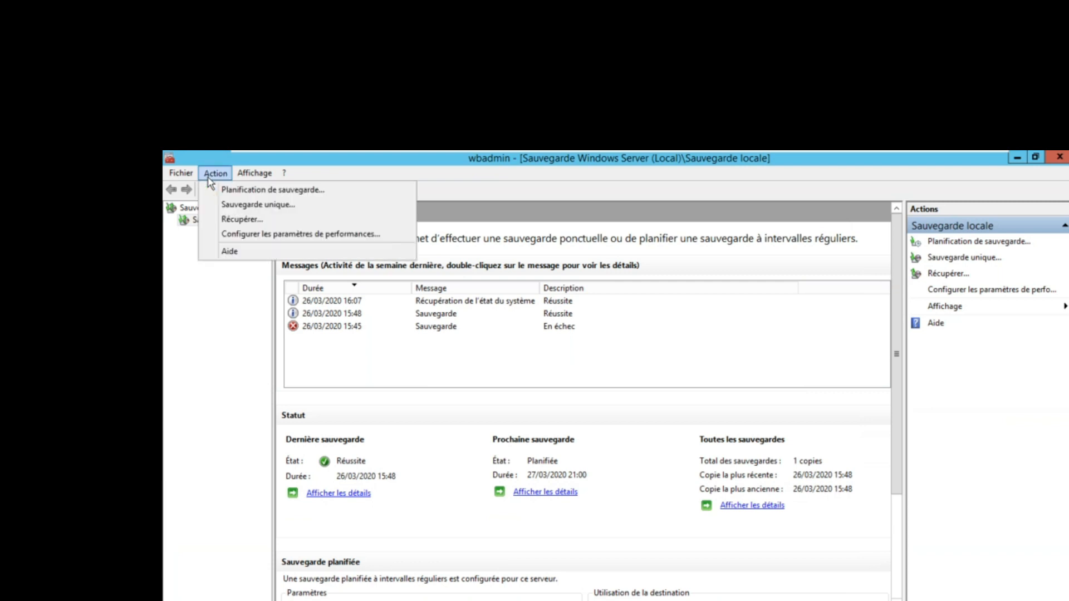
pyautogui.click(283, 206)
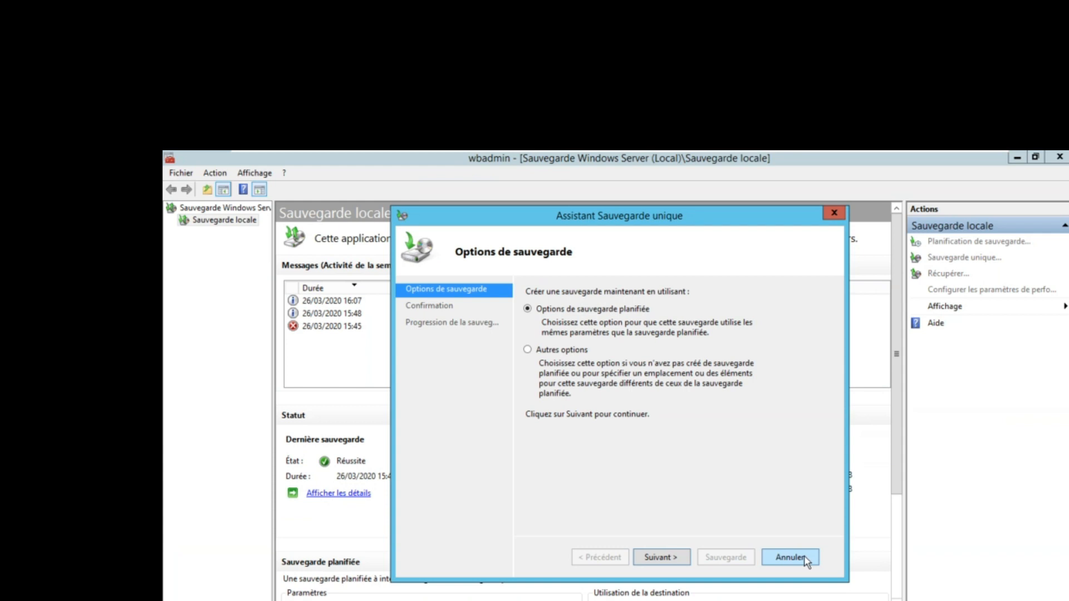
pyautogui.click(549, 352)
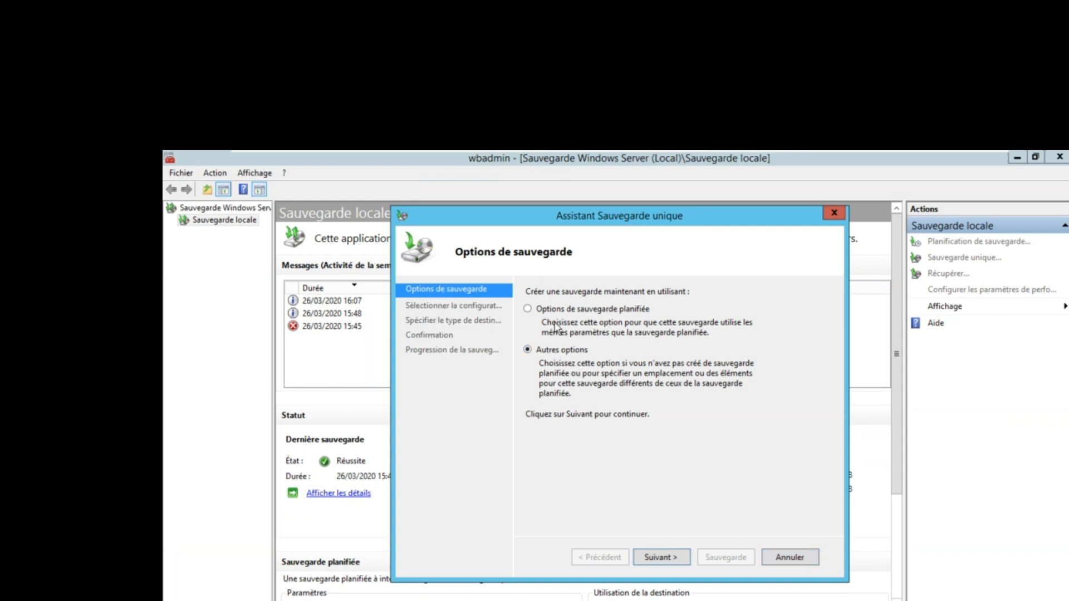
pyautogui.click(802, 558)
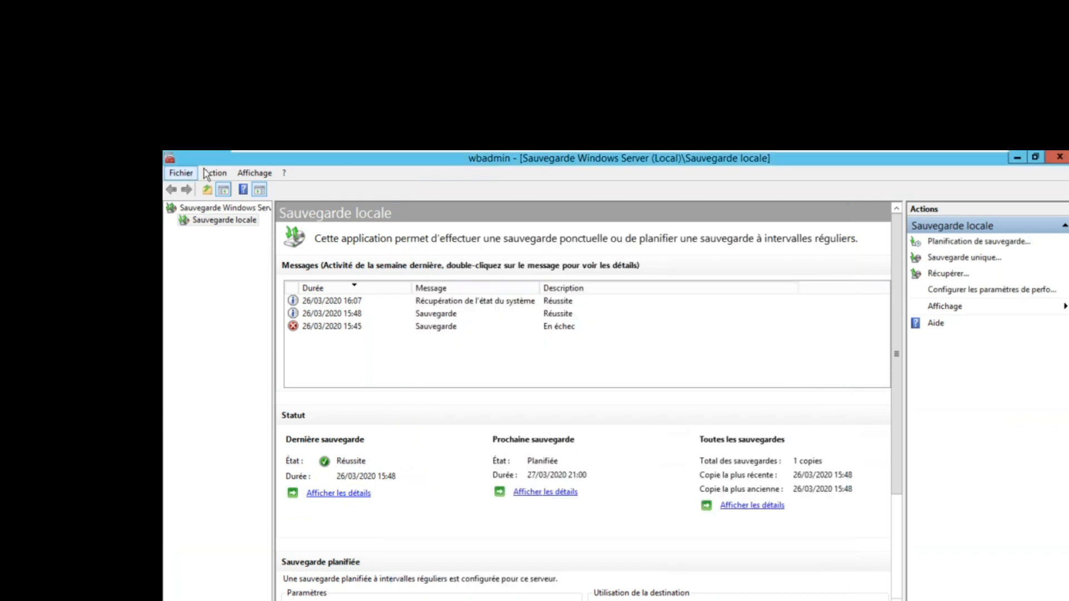
# Step: Start a one-time backup using Autres options and the Personnalisé configuration, and continue to the item selection
pyautogui.click(215, 174)
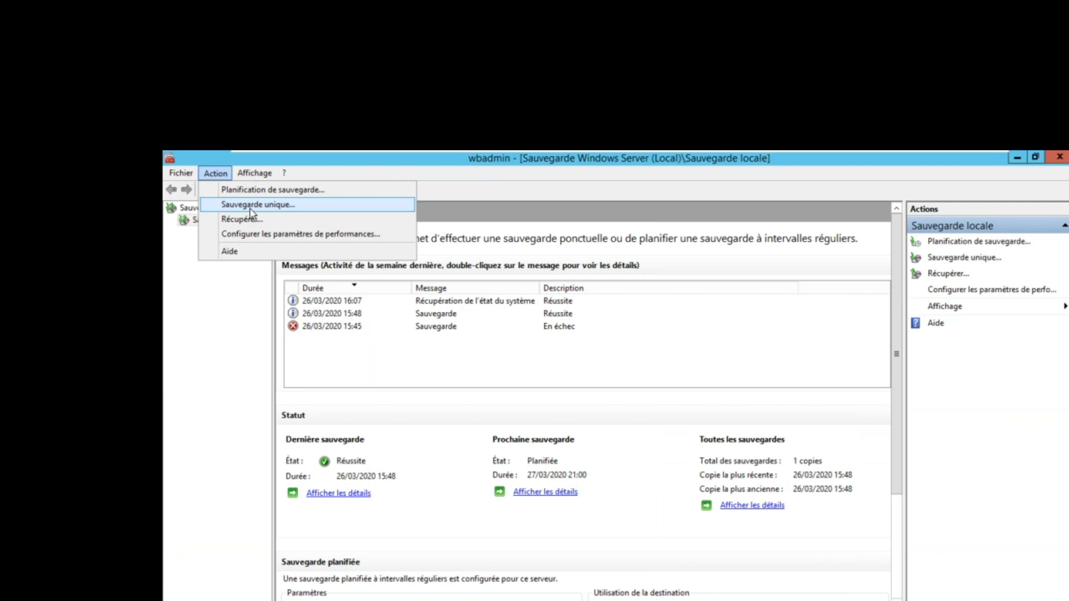
pyautogui.click(251, 205)
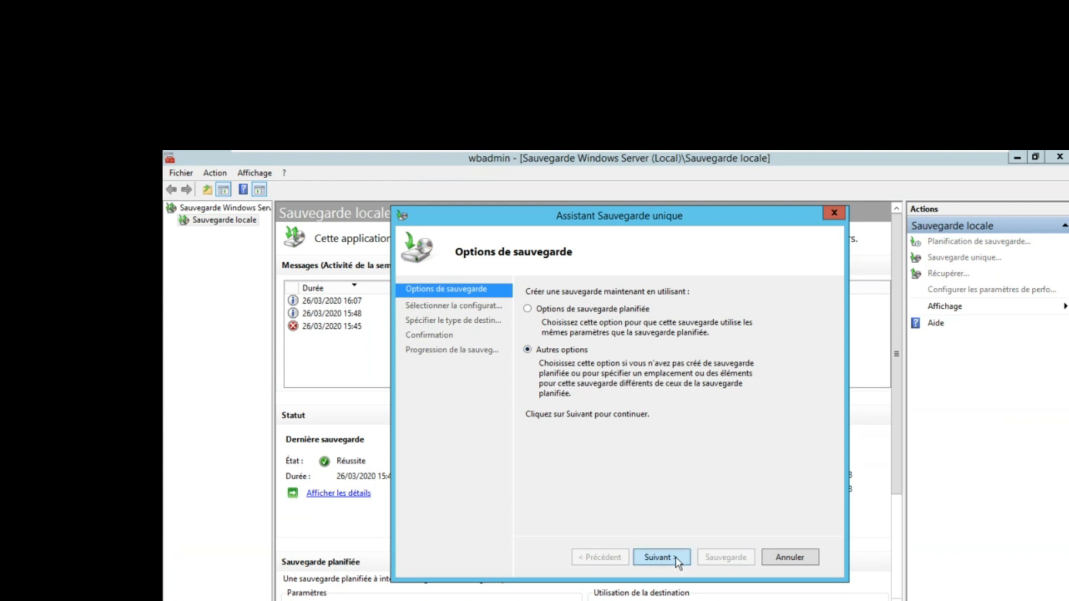
pyautogui.click(659, 557)
pyautogui.click(558, 367)
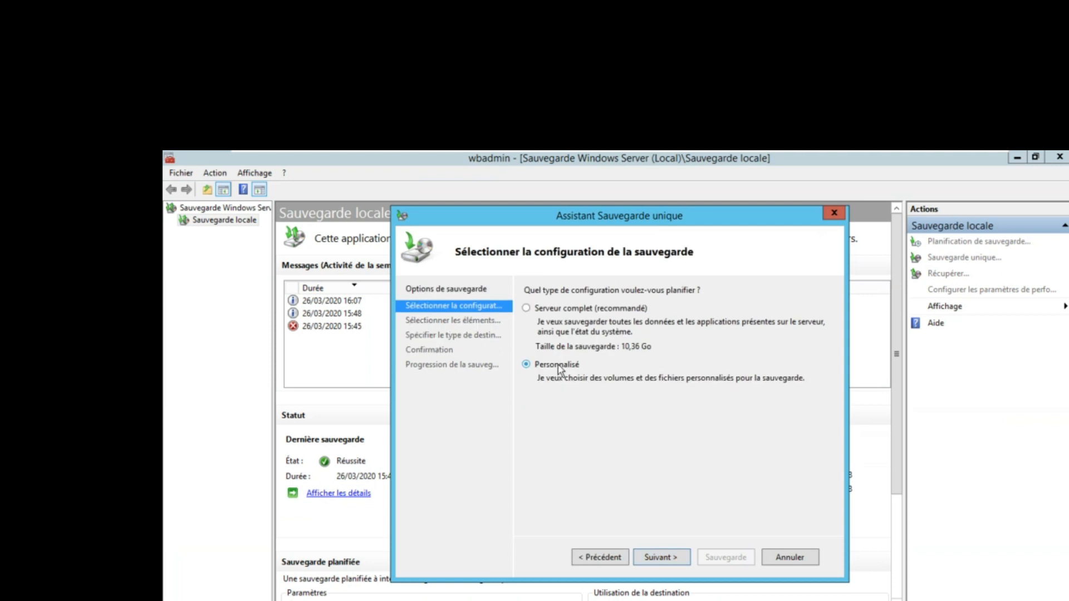
pyautogui.click(661, 557)
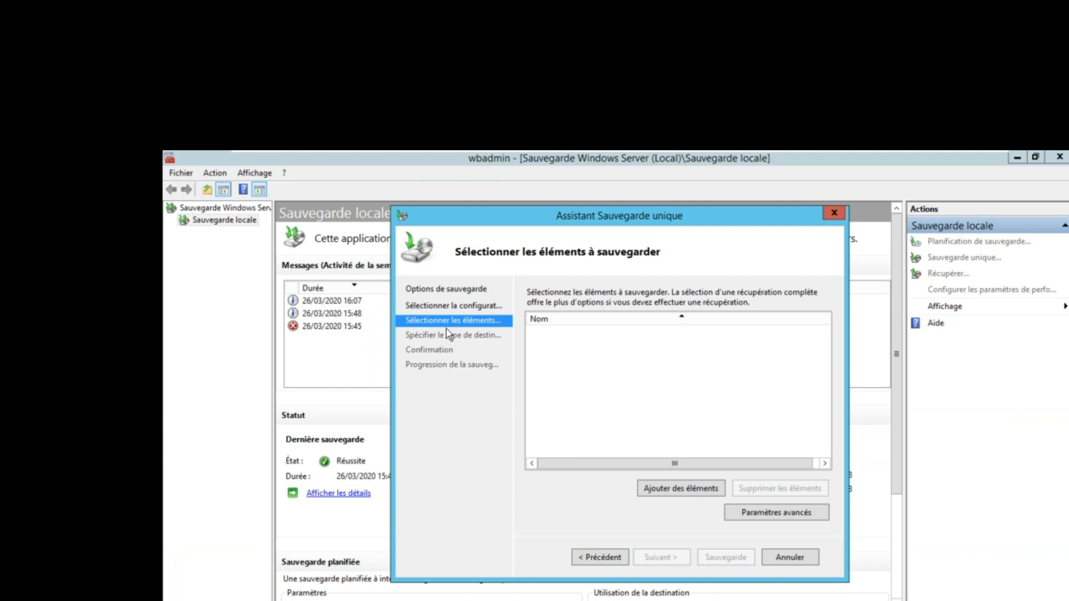
# Step: Add État du système to the one-time backup and continue to the destination type
pyautogui.click(679, 490)
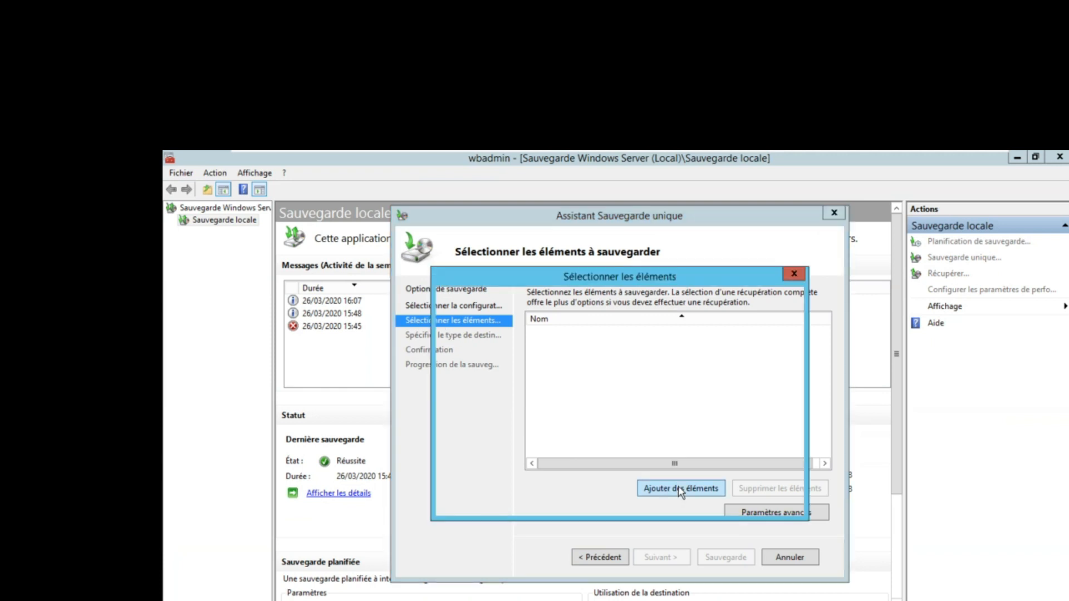
pyautogui.click(465, 357)
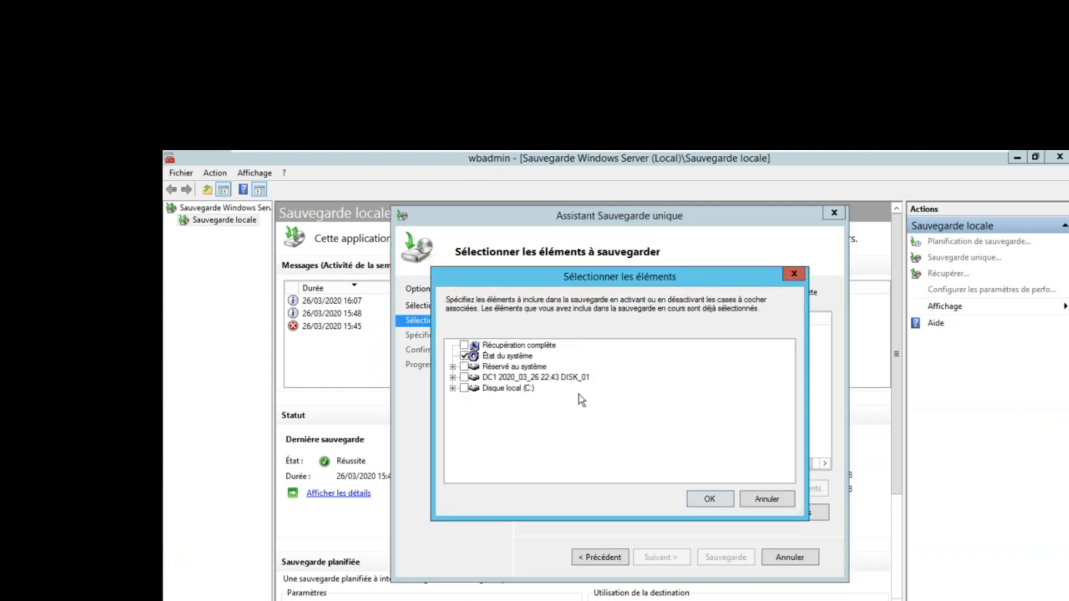
pyautogui.click(711, 499)
pyautogui.click(672, 558)
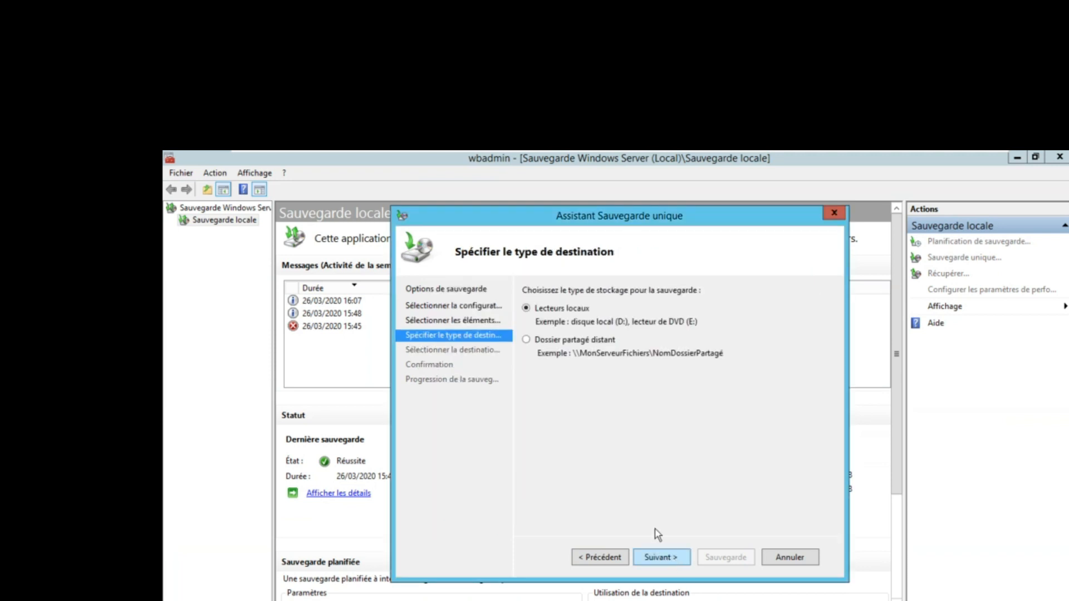
# Step: Choose Lecteurs locaux as the storage type for the one-time backup and continue to the destination selection
pyautogui.click(536, 343)
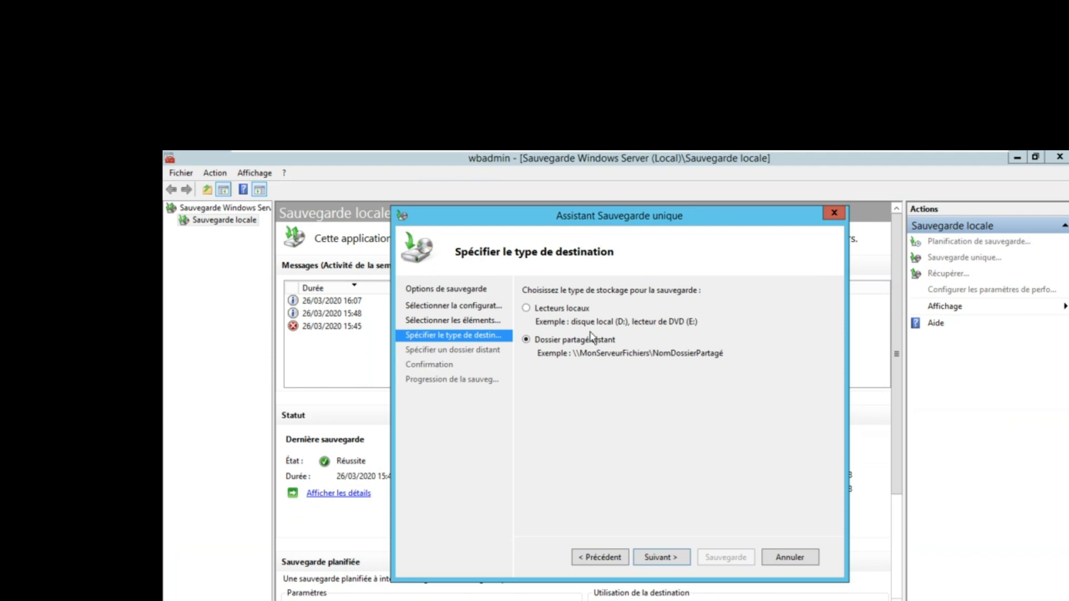
pyautogui.click(573, 311)
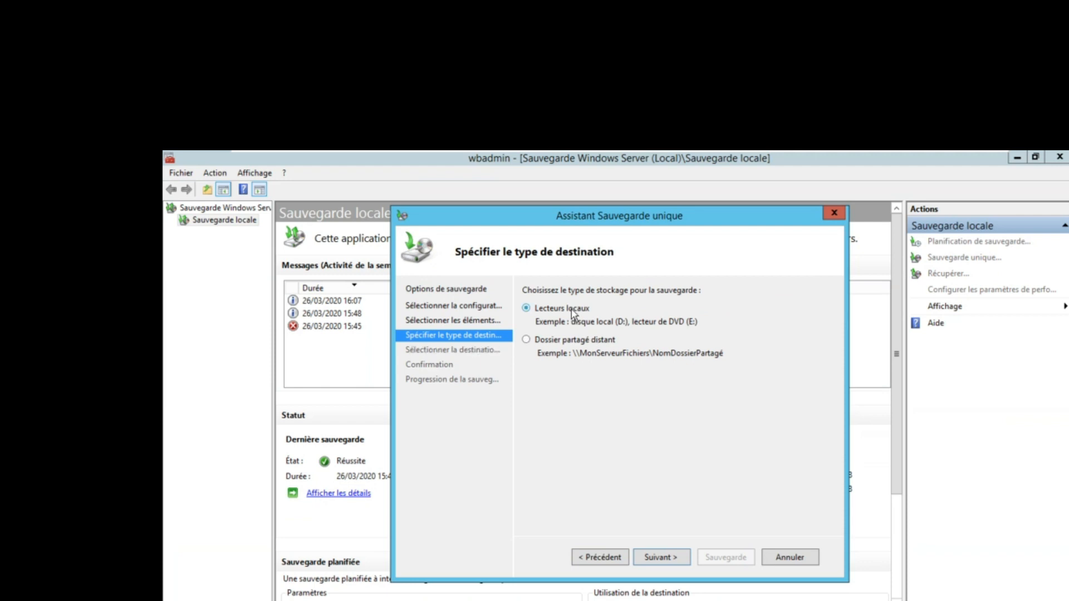
pyautogui.click(670, 560)
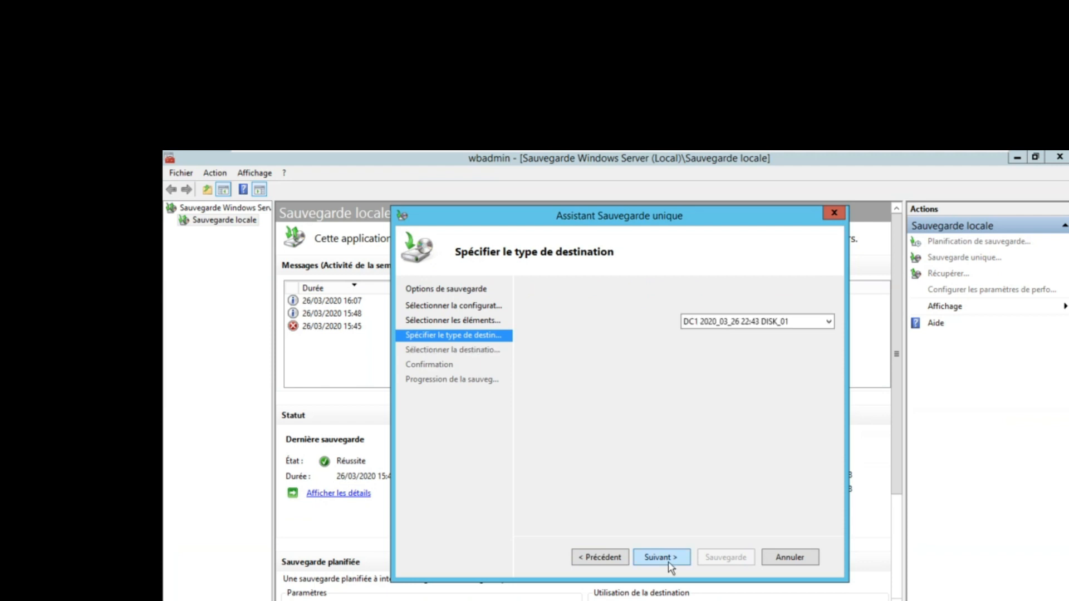
# Step: Try to use DC1 2020_03_26 22:43 DISK_01 as the destination of the one-time backup
pyautogui.click(752, 322)
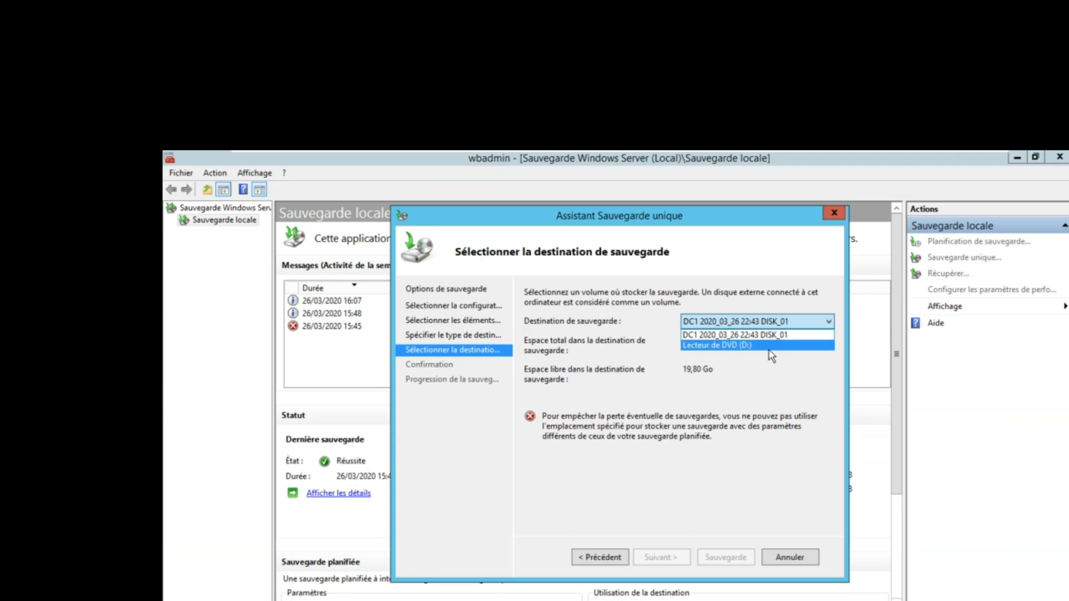
pyautogui.click(796, 336)
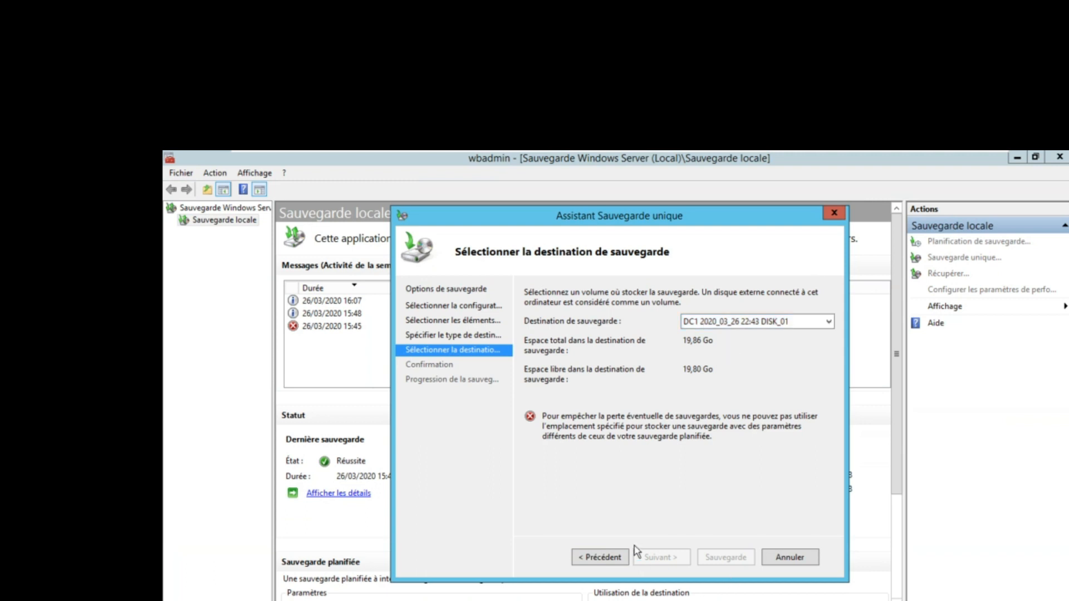
pyautogui.click(746, 322)
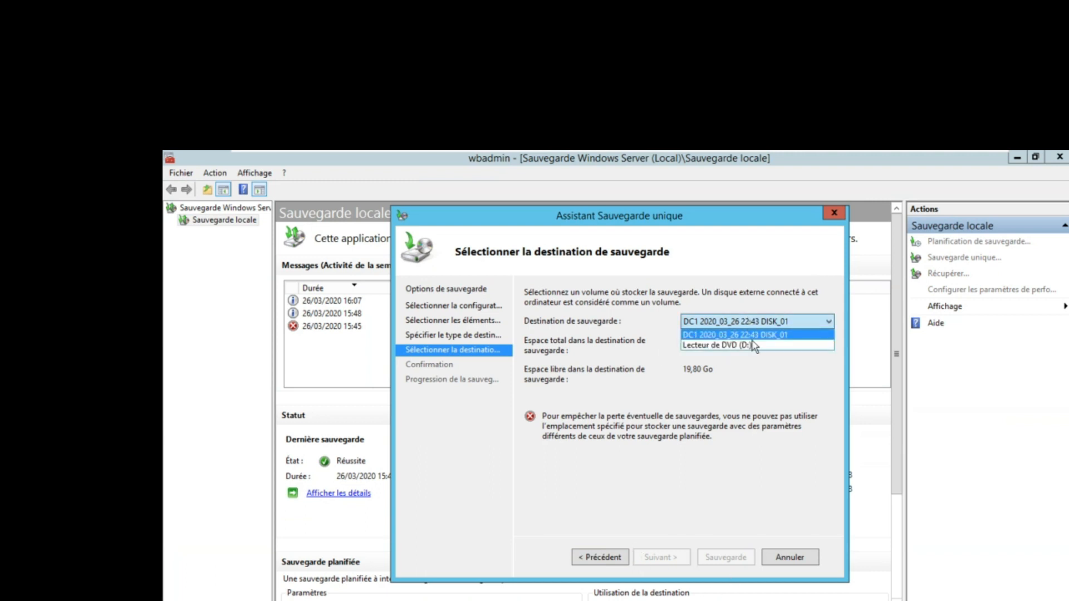
pyautogui.click(758, 335)
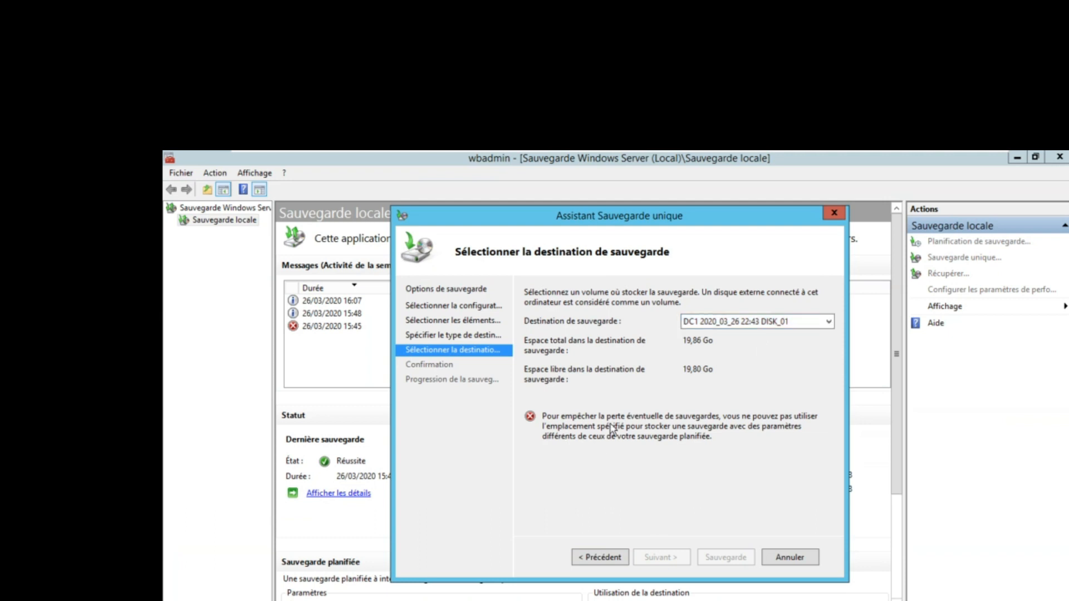
pyautogui.click(767, 322)
pyautogui.click(767, 336)
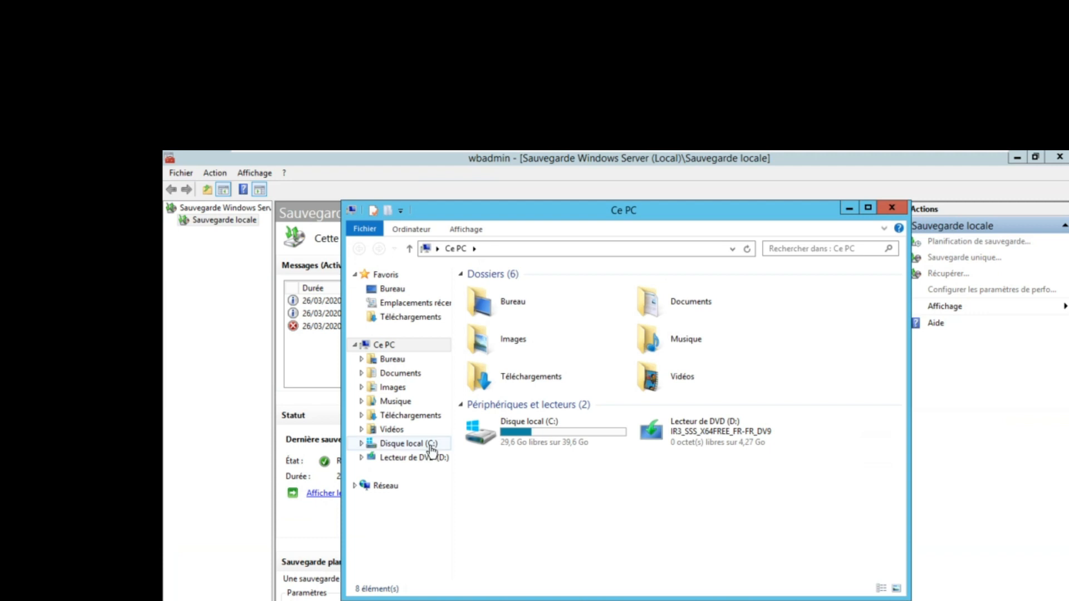
pyautogui.rightClick(401, 346)
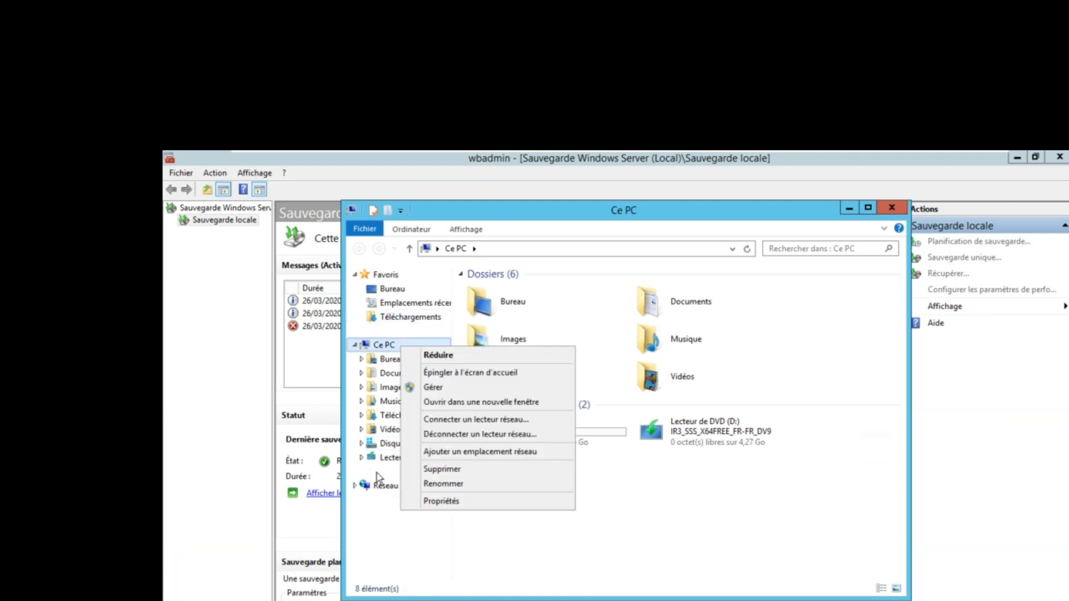
pyautogui.click(575, 476)
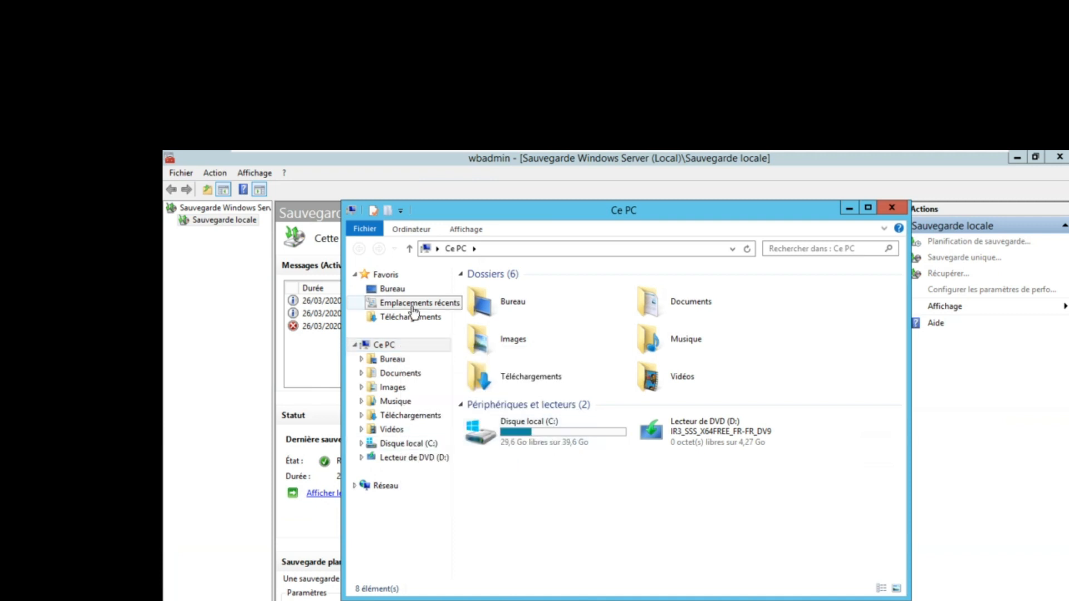
pyautogui.rightClick(410, 344)
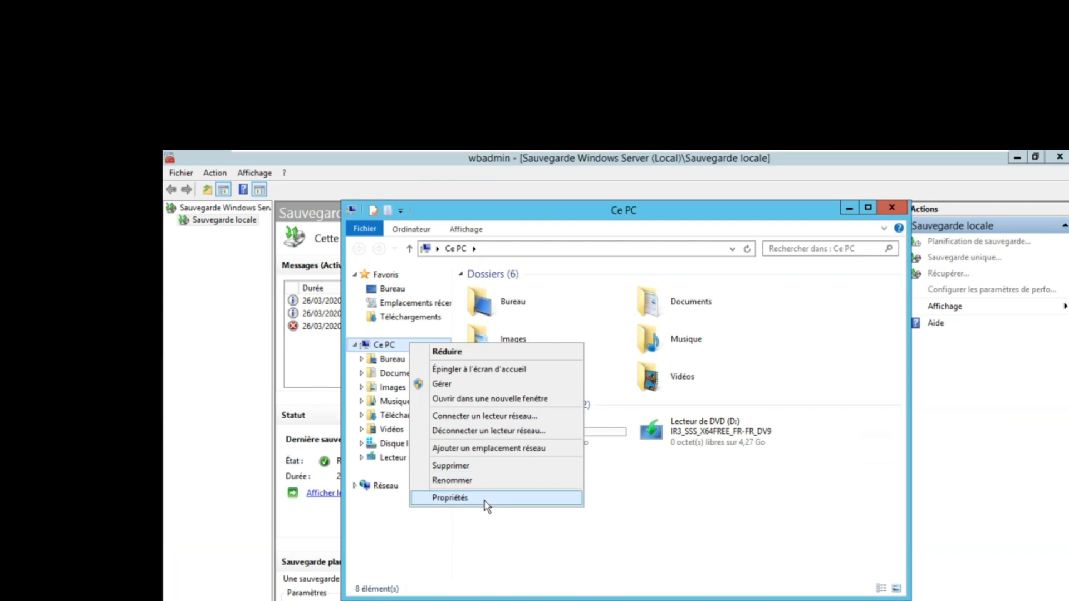
pyautogui.click(488, 502)
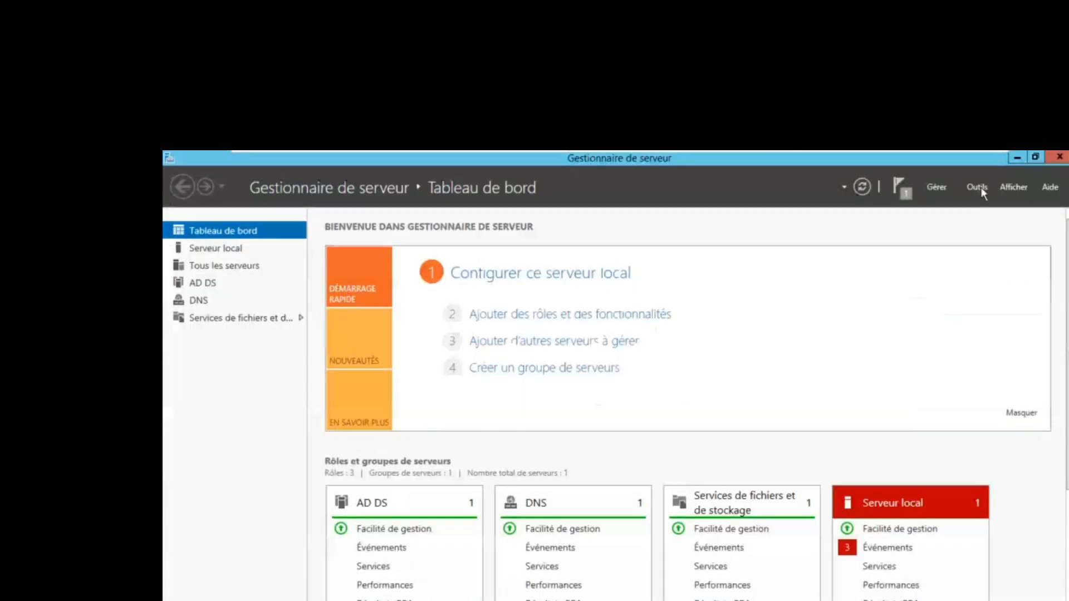
# Step: Switch to Gestion de l'ordinateur, show Gestion des disques, and select the DC1 2020_03_26 22:43 DISK_01 volume on Disque 1
pyautogui.click(978, 187)
pyautogui.click(920, 323)
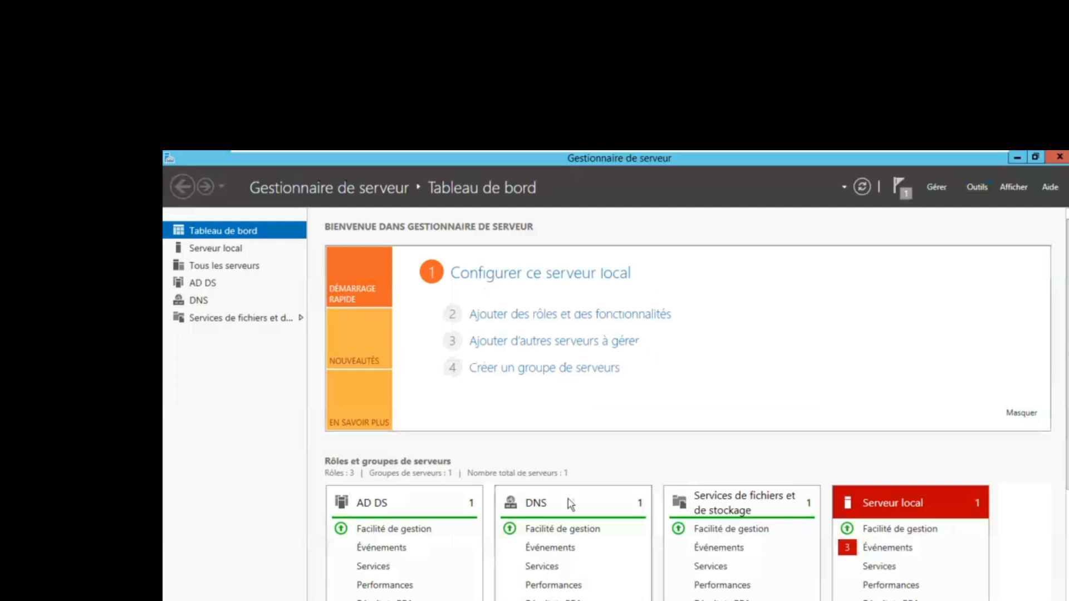
pyautogui.click(254, 331)
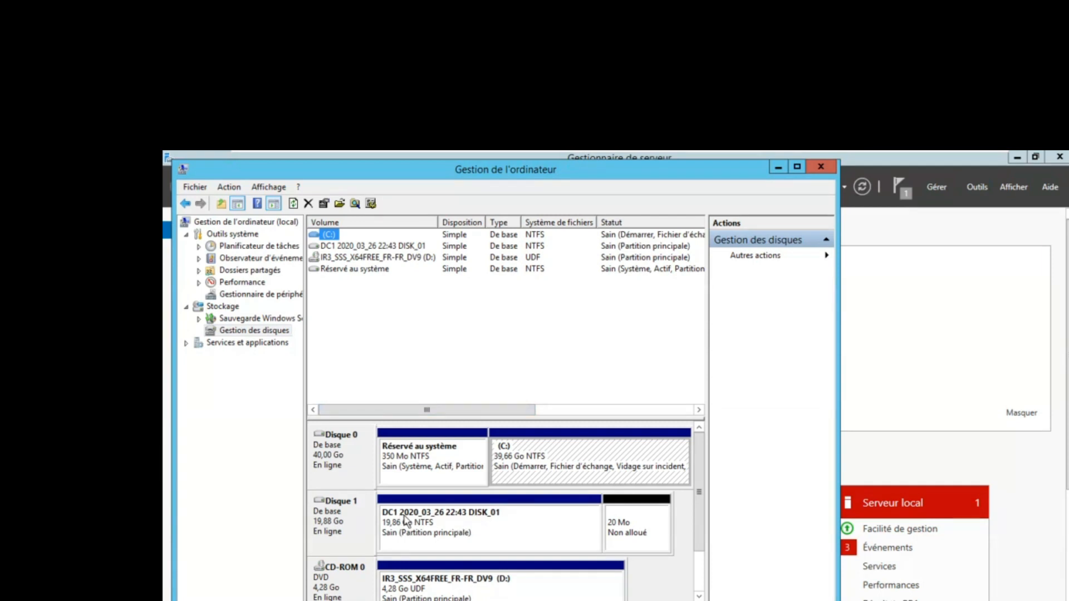
pyautogui.click(471, 521)
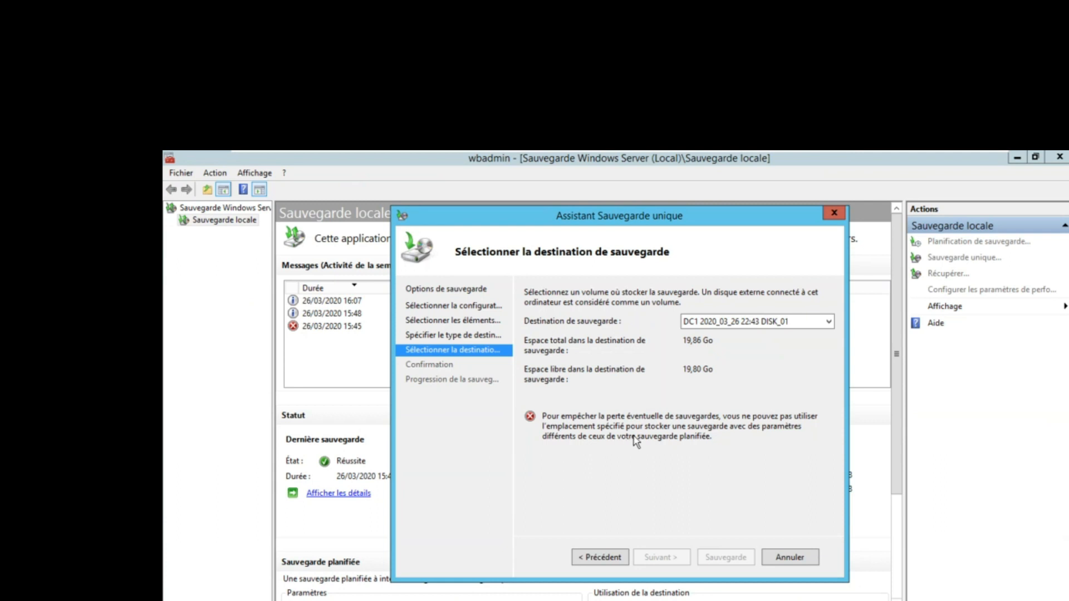
# Step: Return to the configuration page of the one-time backup wizard and cancel the wizard
pyautogui.click(605, 559)
pyautogui.click(604, 559)
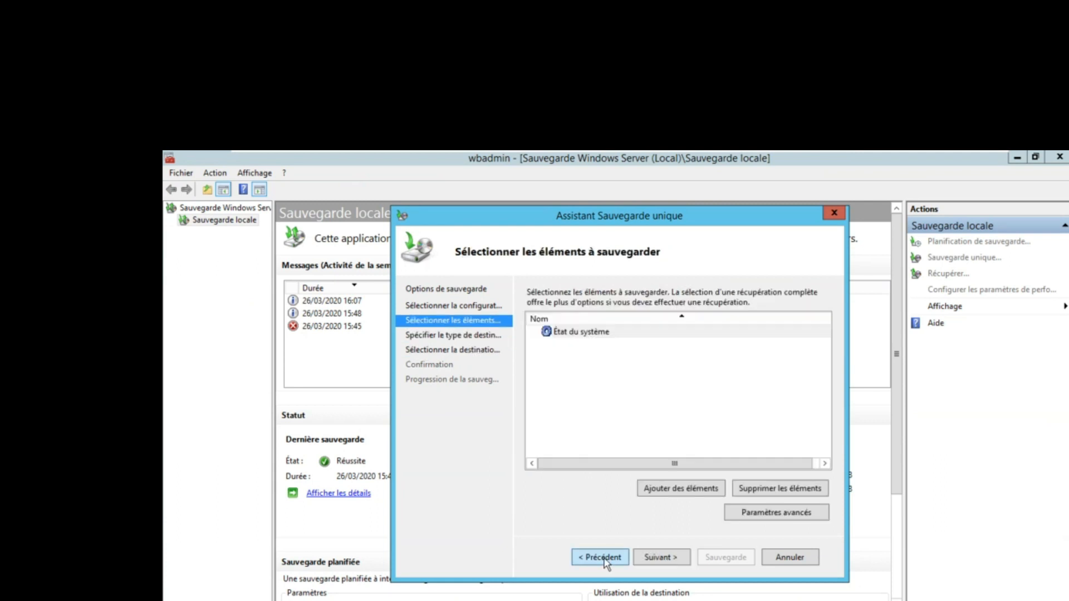
pyautogui.click(605, 559)
pyautogui.click(605, 559)
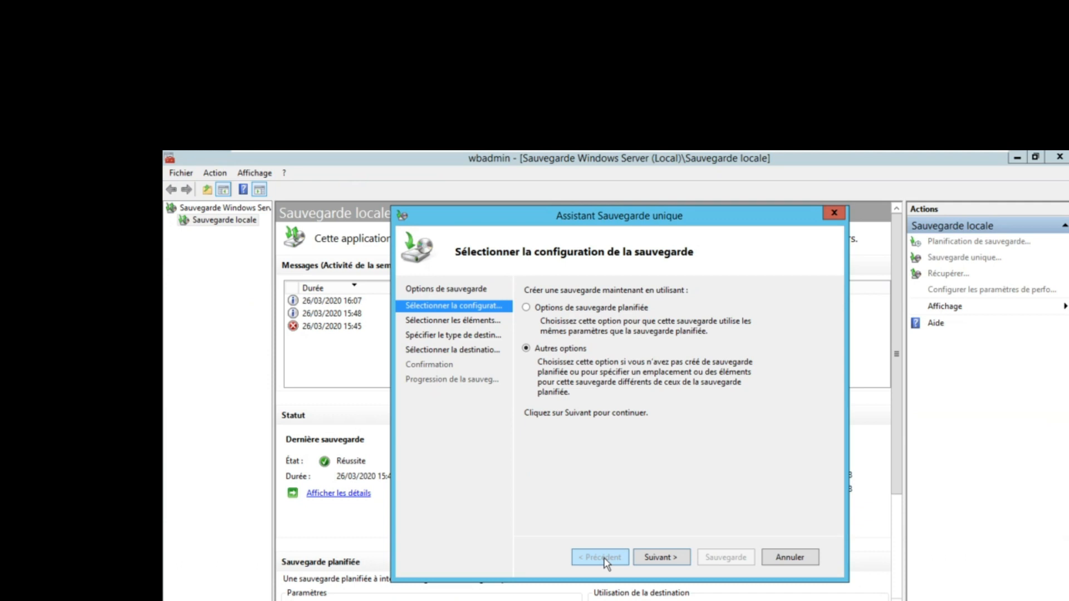
pyautogui.click(790, 557)
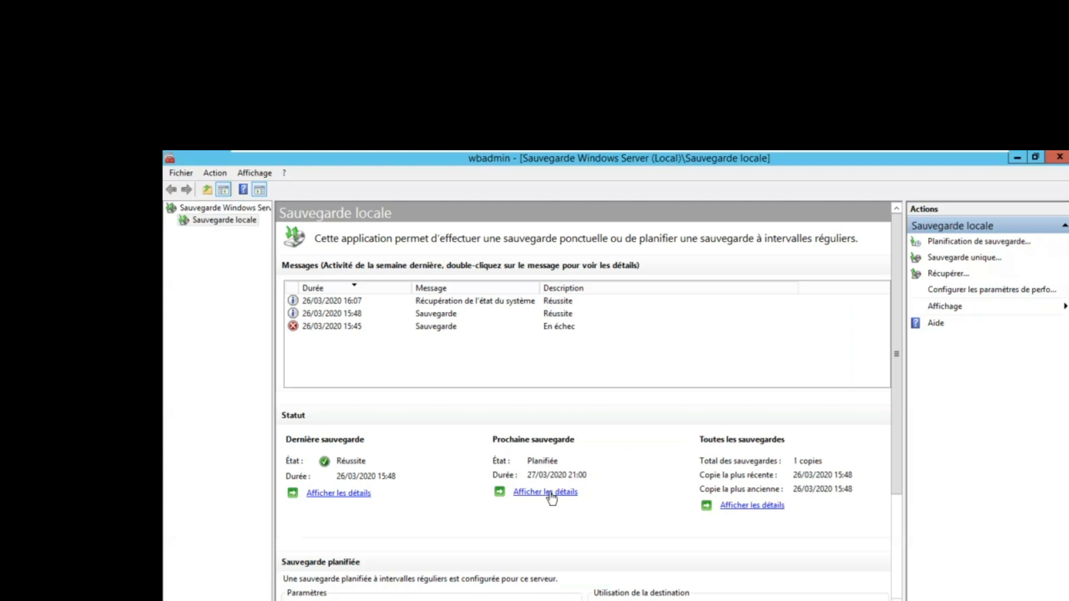
# Step: Review the details of the next scheduled backup, including its location, start time and items
pyautogui.click(550, 493)
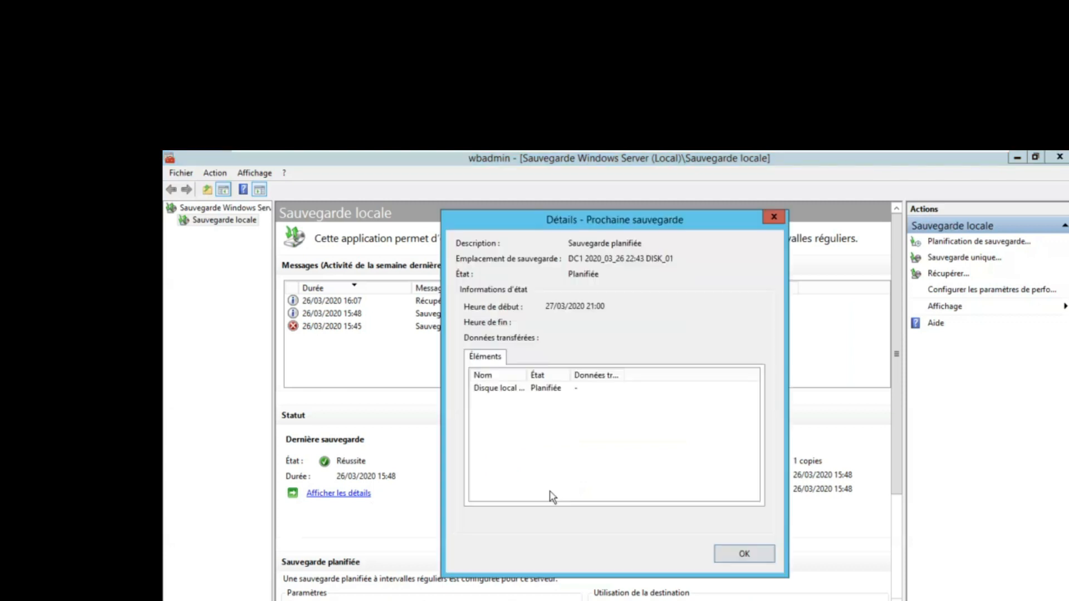
pyautogui.click(518, 390)
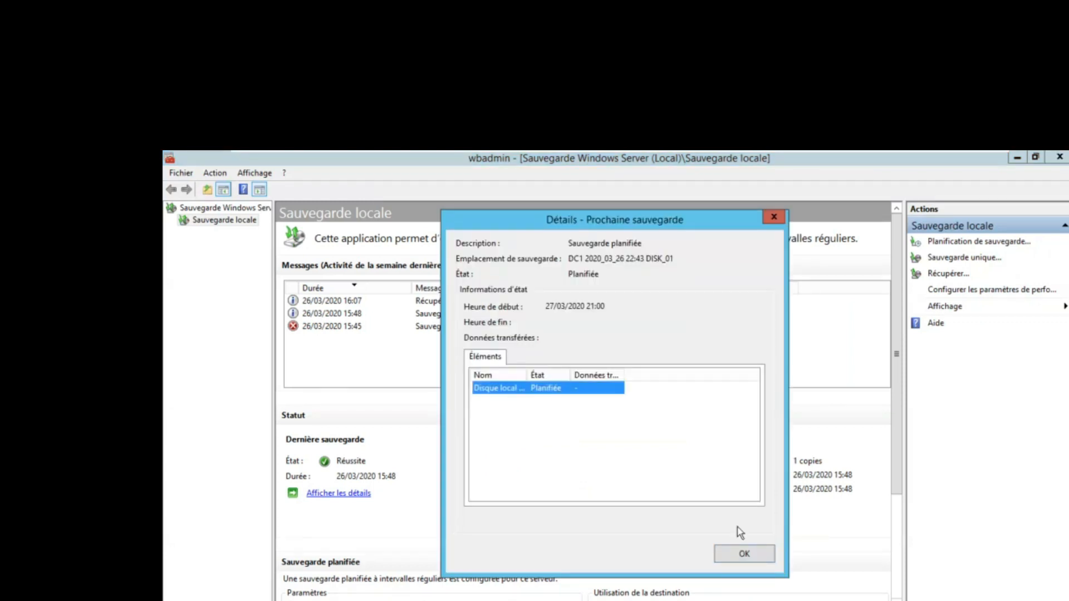
pyautogui.click(743, 555)
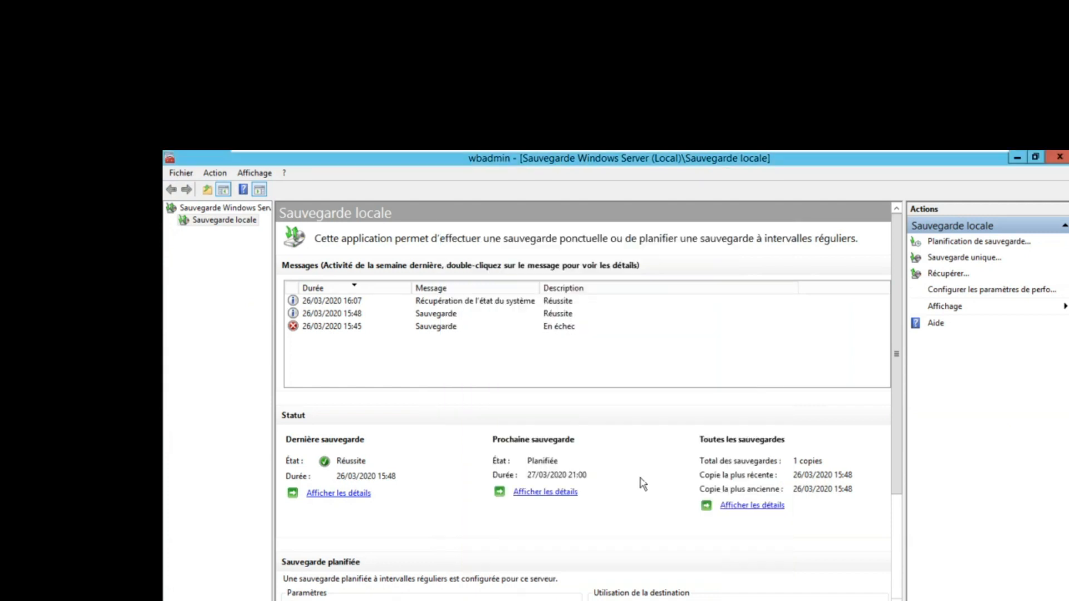
pyautogui.click(556, 493)
pyautogui.click(744, 554)
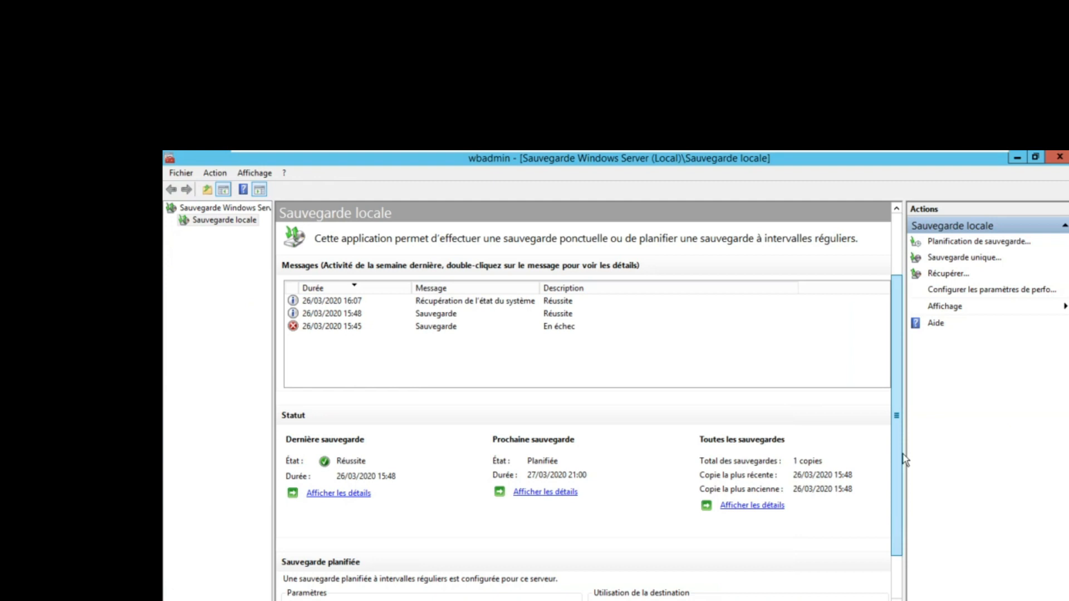
# Step: View the usage details and available copies of the scheduled backup's destination disk
pyautogui.scroll(-5, 898, 484)
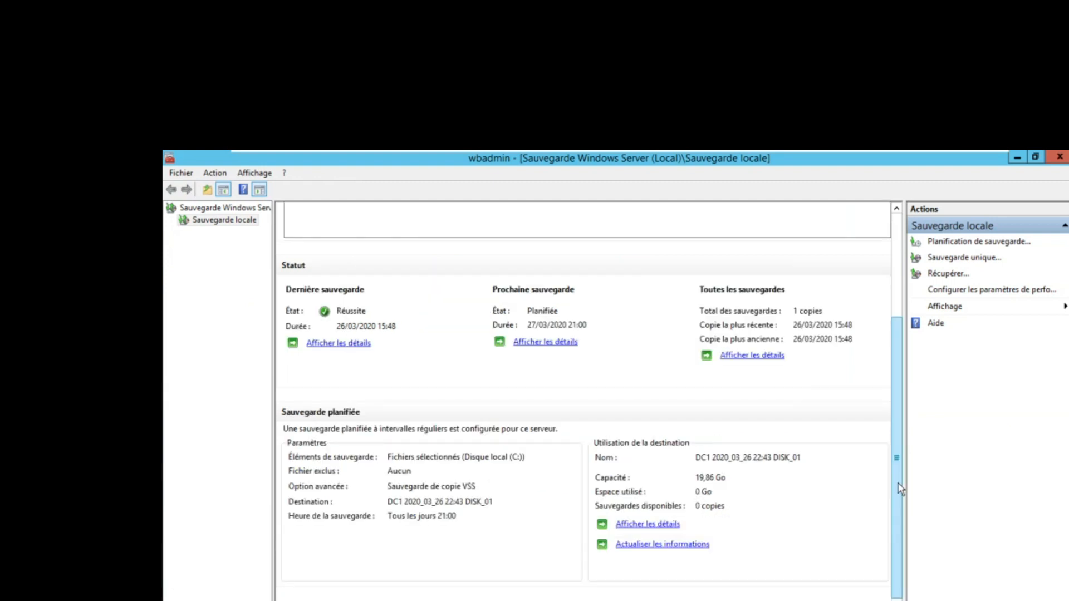
pyautogui.click(654, 524)
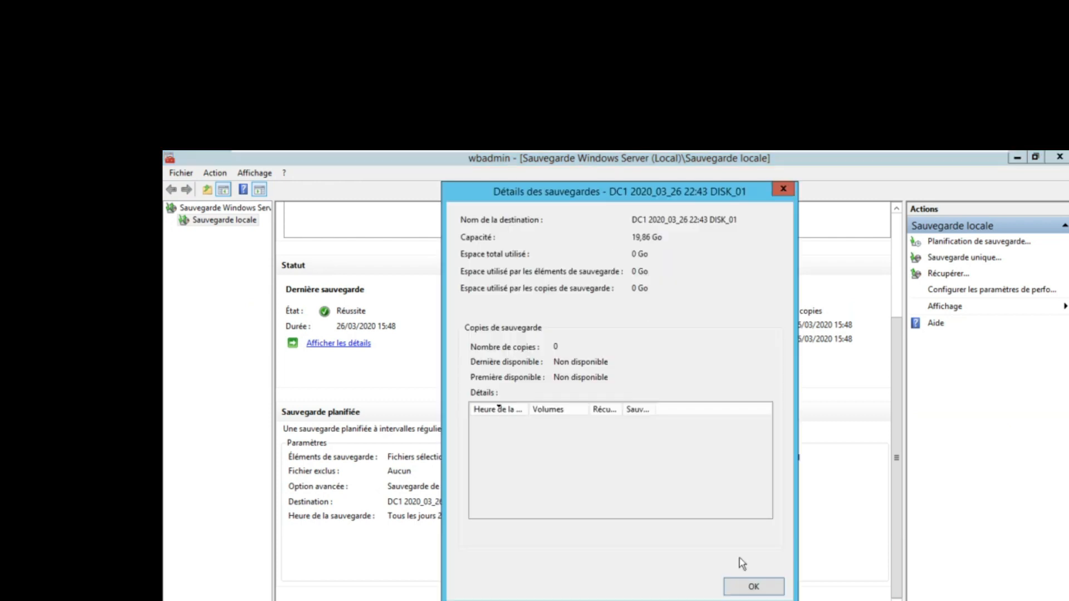
pyautogui.click(752, 586)
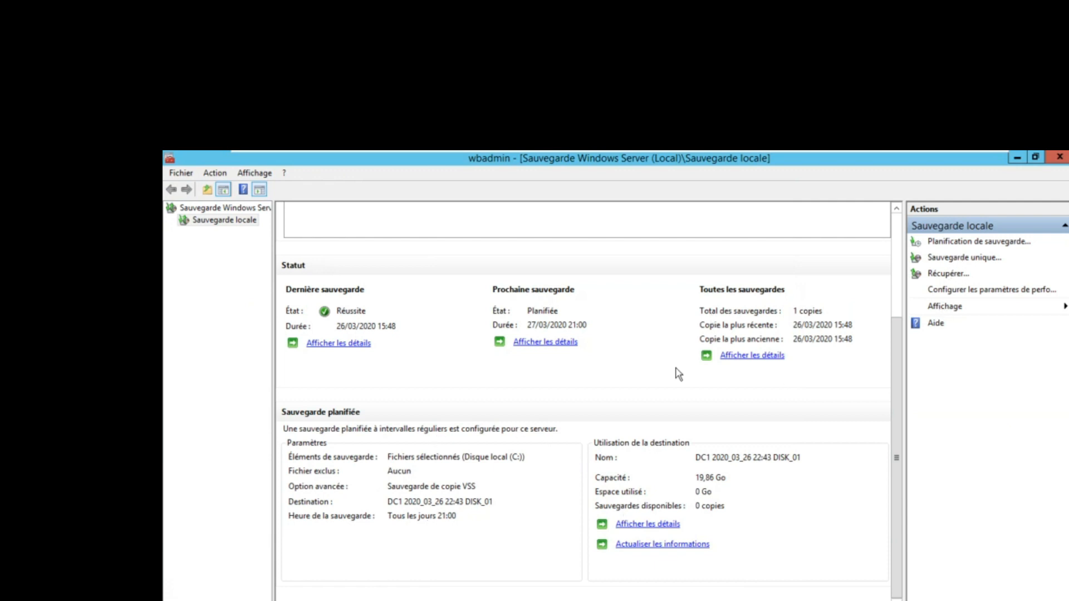
# Step: Recheck the next scheduled backup's details and the system state recovery entry in the recent activity messages
pyautogui.click(544, 345)
pyautogui.click(556, 388)
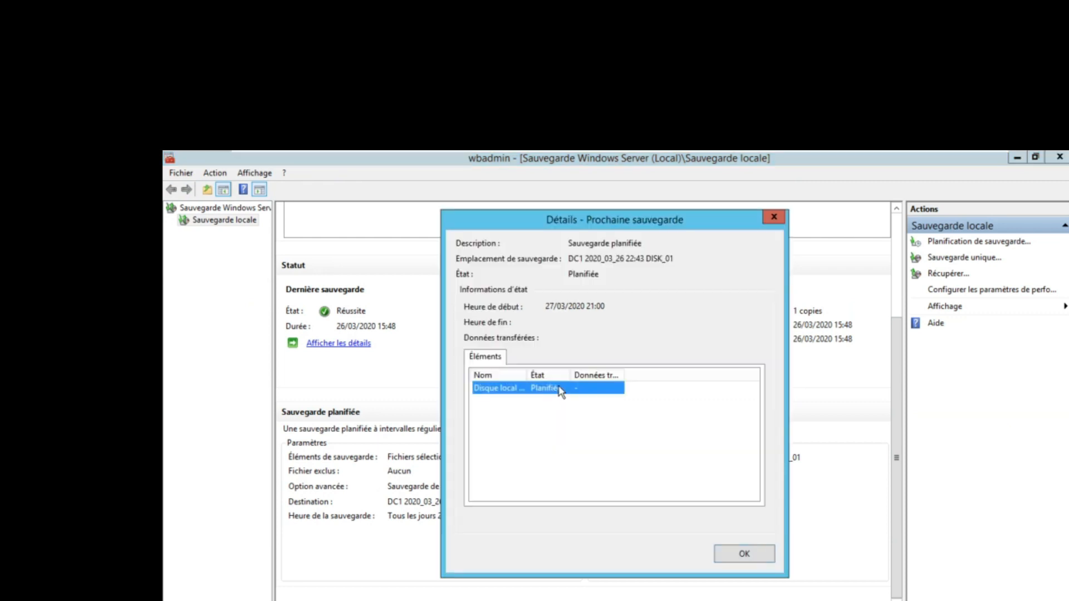
pyautogui.click(745, 557)
pyautogui.moveTo(897, 387); pyautogui.dragTo(878, 218)
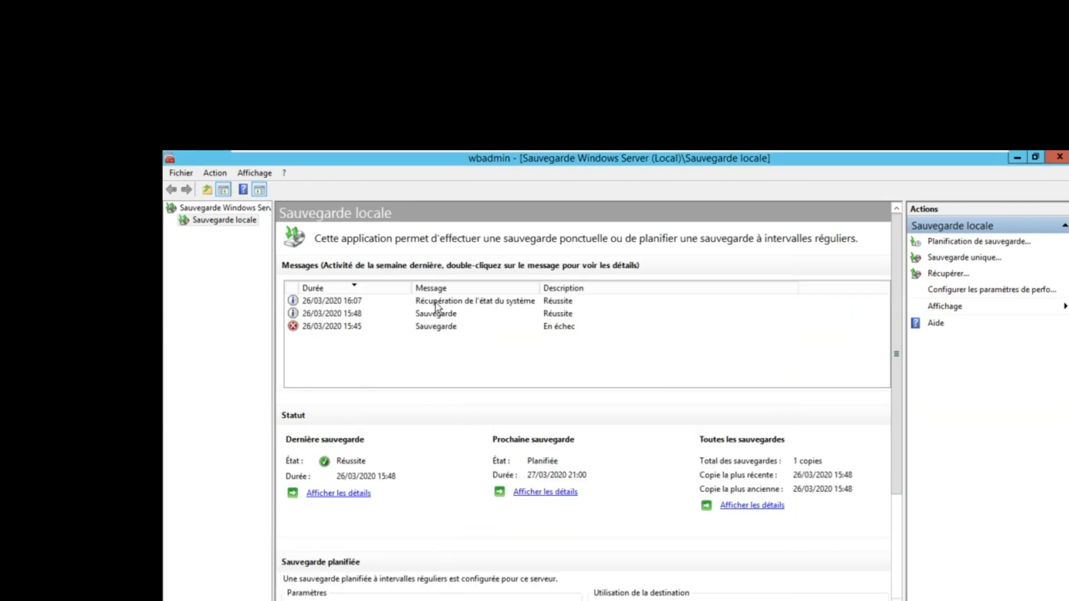
pyautogui.click(436, 302)
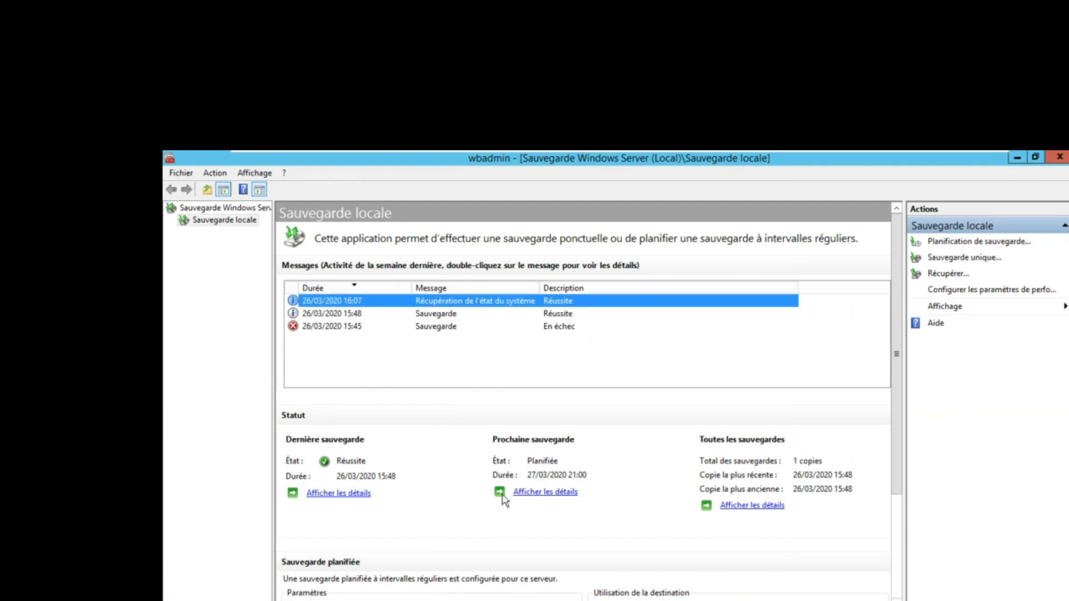
pyautogui.click(548, 491)
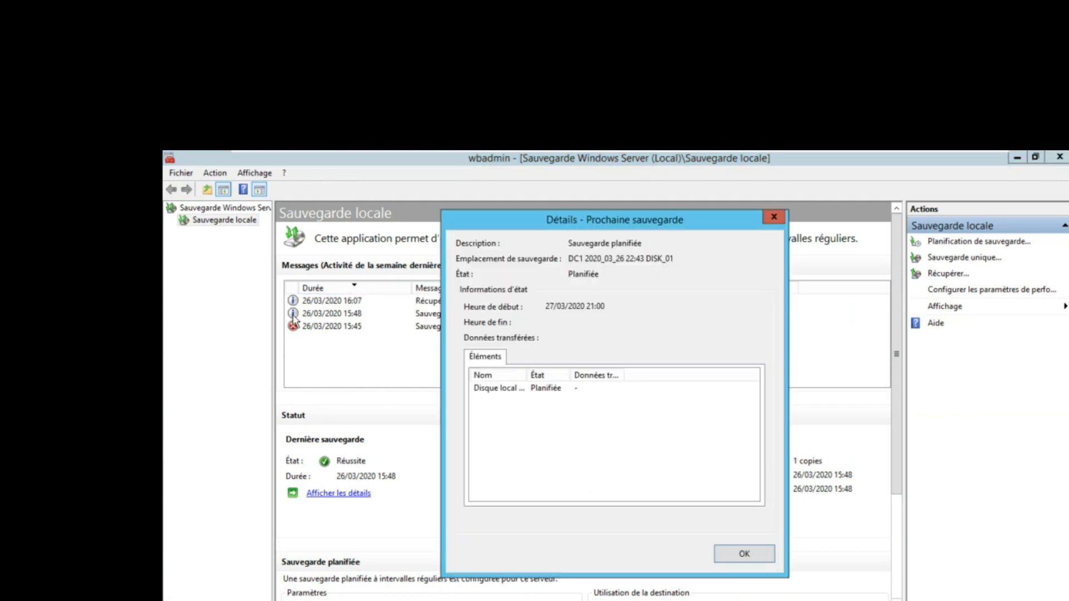
pyautogui.click(774, 217)
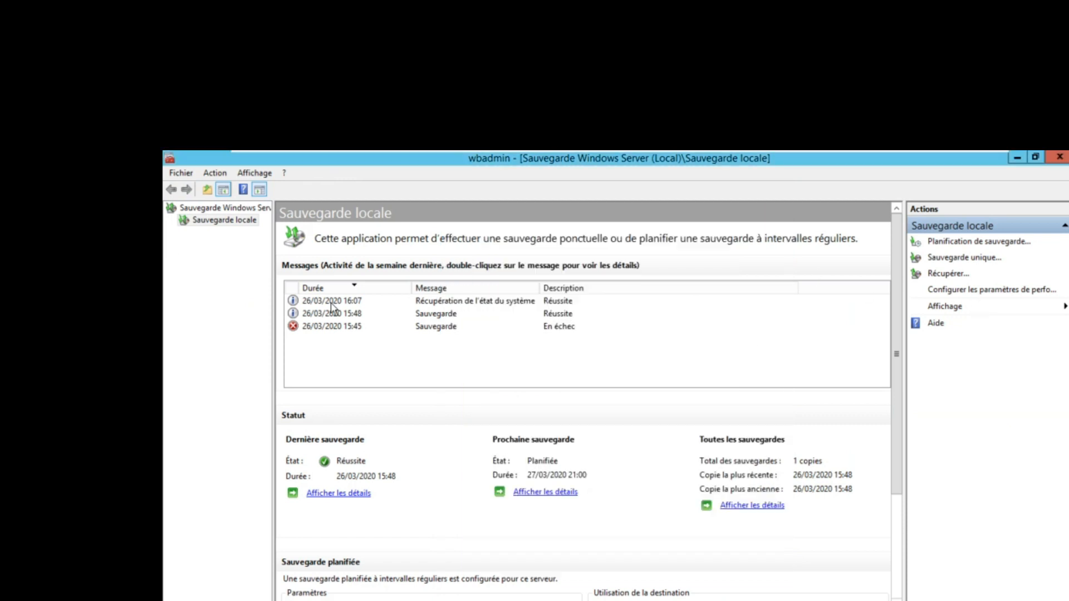
# Step: Examine the actions offered for Sauvegarde locale and open its performance settings
pyautogui.rightClick(228, 225)
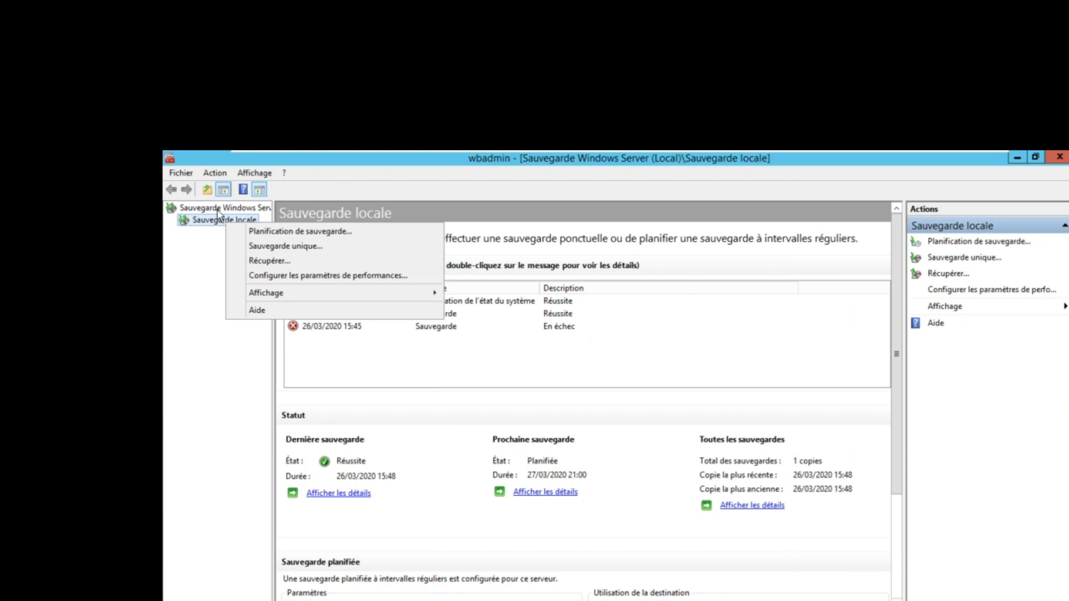
pyautogui.click(217, 209)
pyautogui.rightClick(218, 212)
pyautogui.click(200, 221)
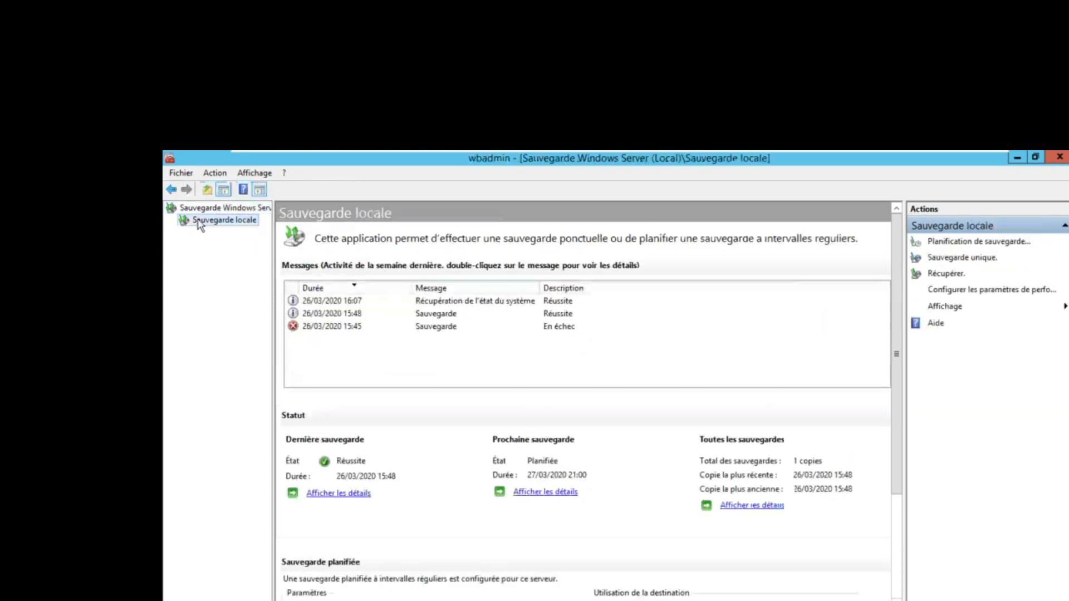
pyautogui.rightClick(200, 223)
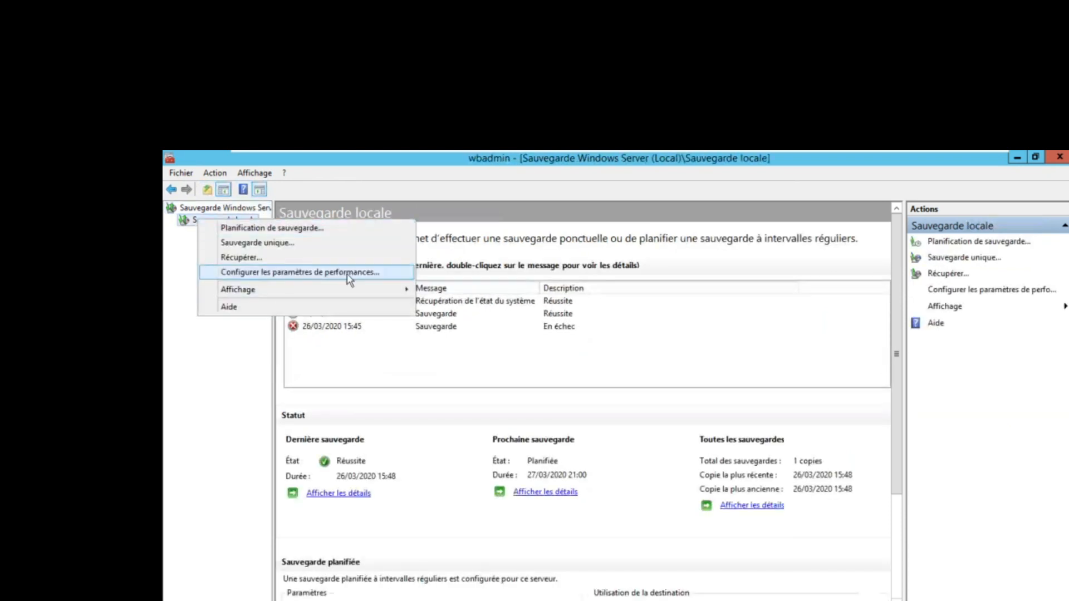
pyautogui.click(349, 272)
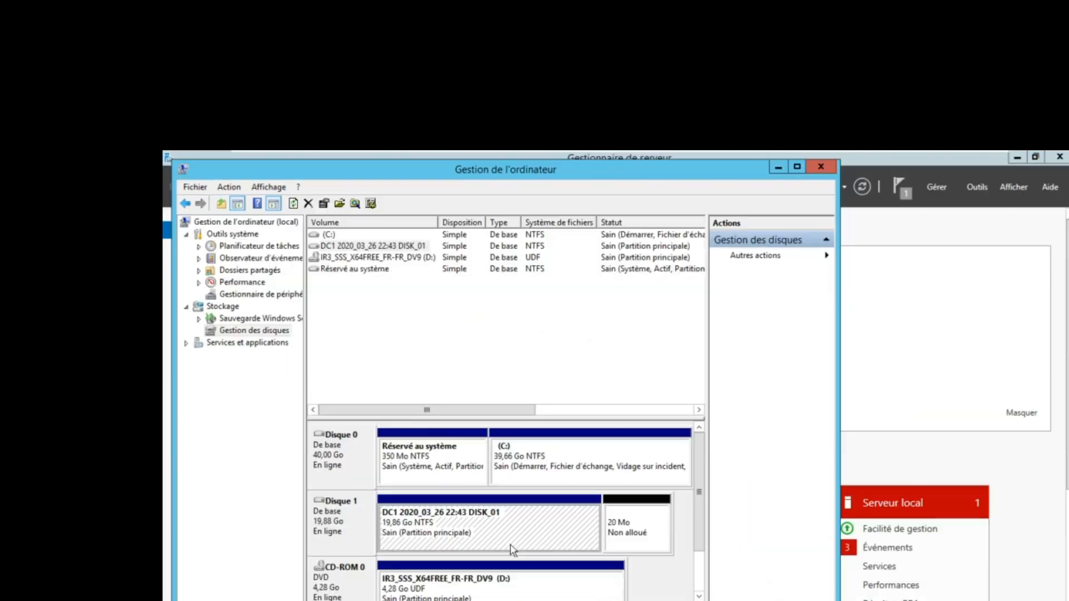
# Step: Delete the DC1 2020_03_26 22:43 DISK_01 volume from Disque 1 in Gestion des disques
pyautogui.rightClick(501, 519)
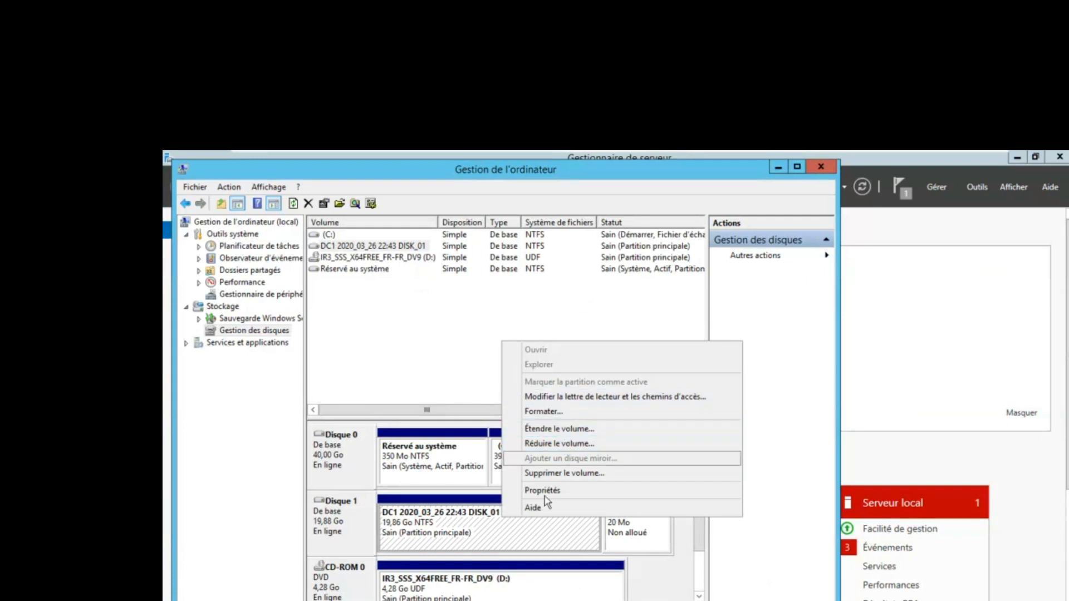
pyautogui.rightClick(462, 530)
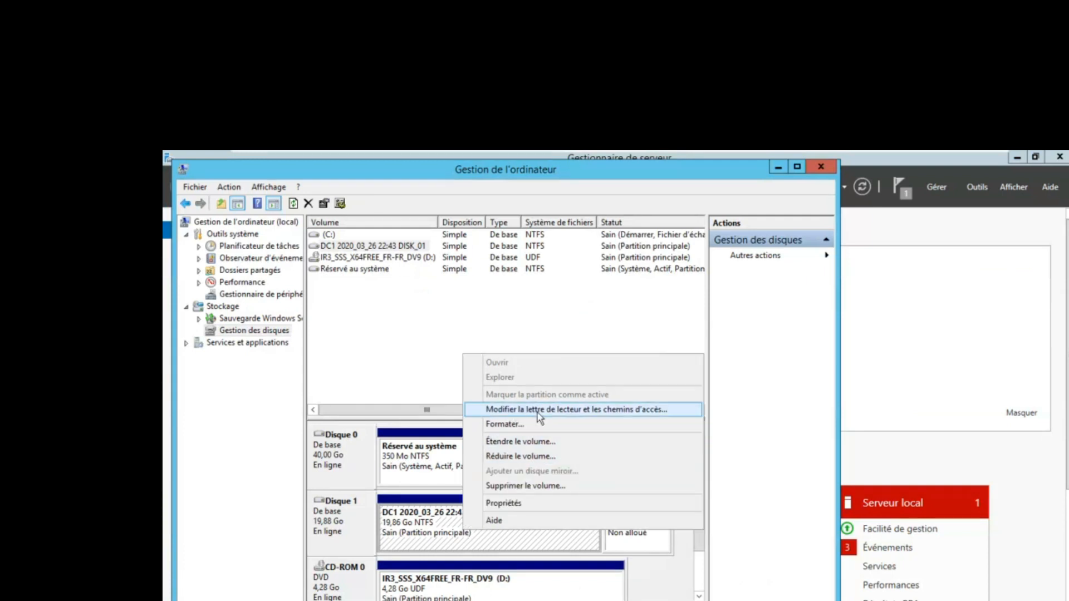
pyautogui.click(546, 485)
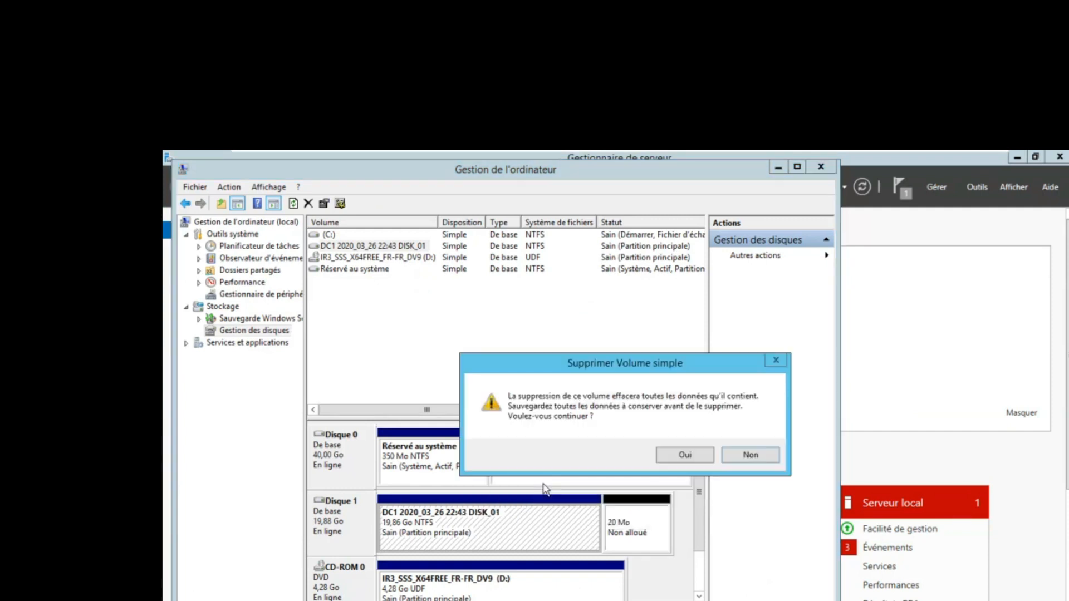
pyautogui.press('Return')
# Step: Create a 20350 MB simple NTFS volume with drive letter E: on Disque 1, and close Gestion de l'ordinateur
pyautogui.rightClick(523, 525)
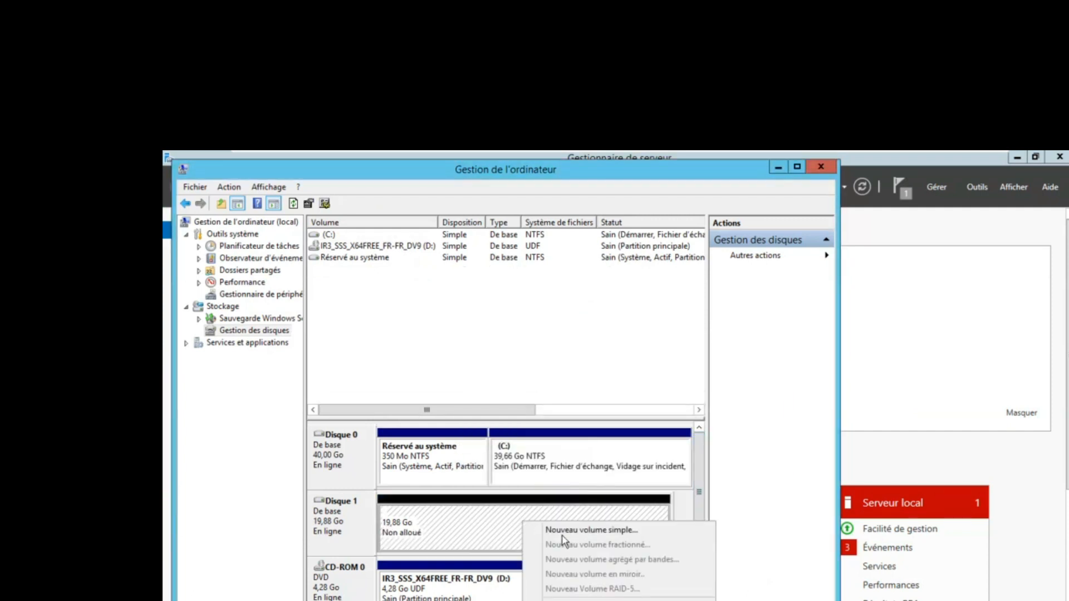
pyautogui.click(587, 532)
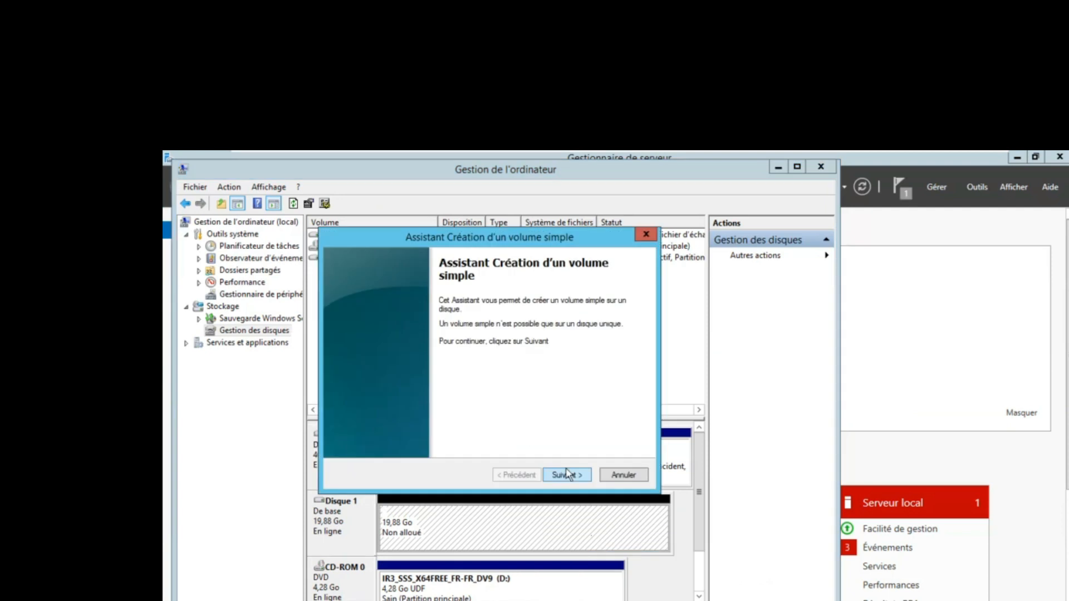
pyautogui.click(566, 475)
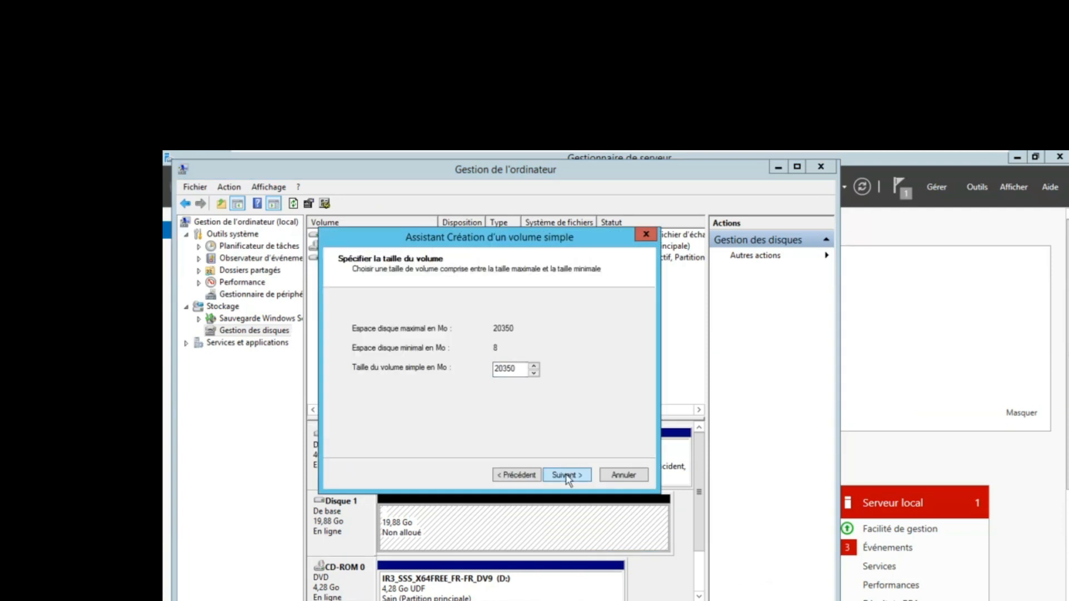
pyautogui.click(565, 475)
pyautogui.click(566, 476)
pyautogui.click(567, 477)
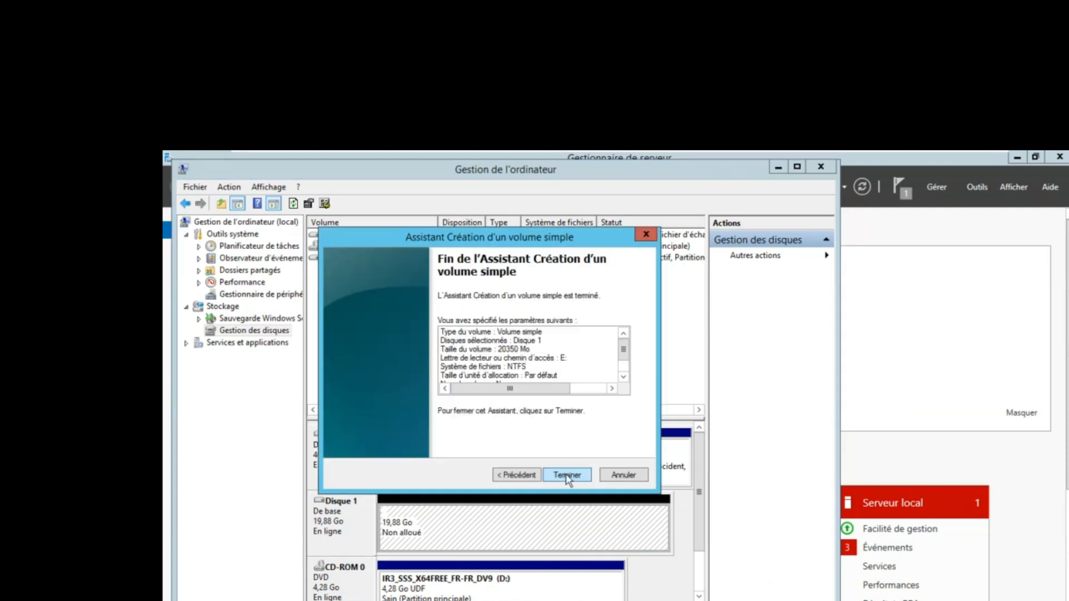
pyautogui.click(567, 476)
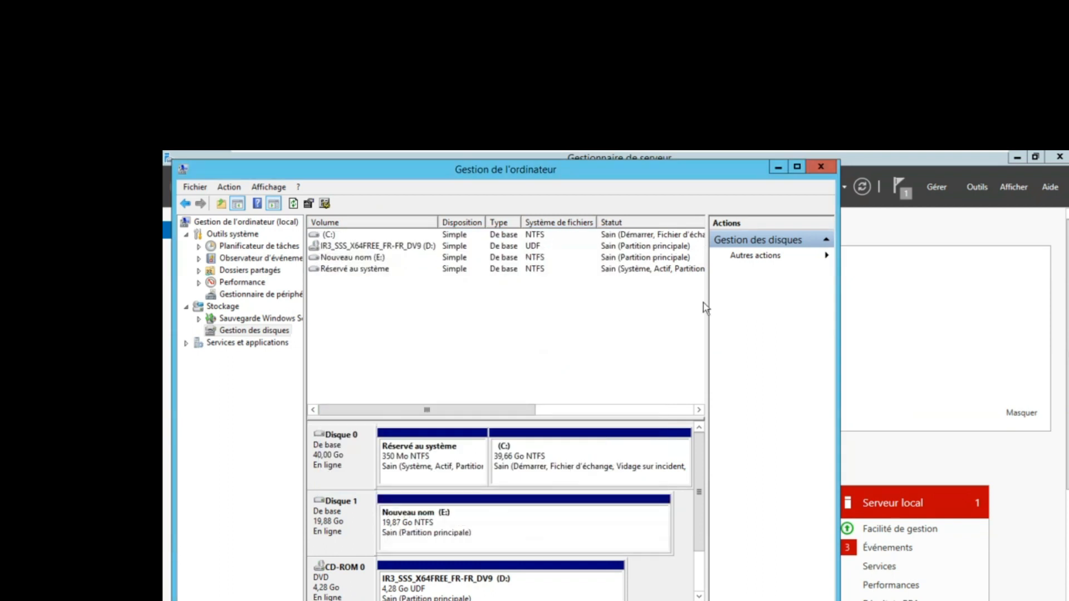
pyautogui.click(821, 165)
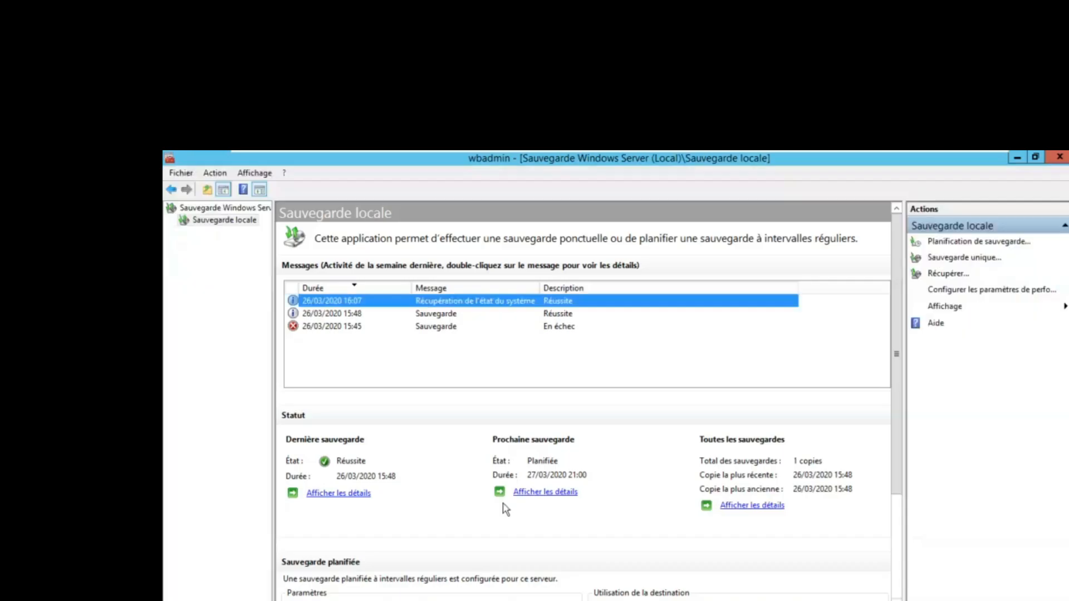
# Step: Set up a one-time backup with Autres options and the Personnalisé configuration, adding État du système as the item to back up
pyautogui.click(215, 173)
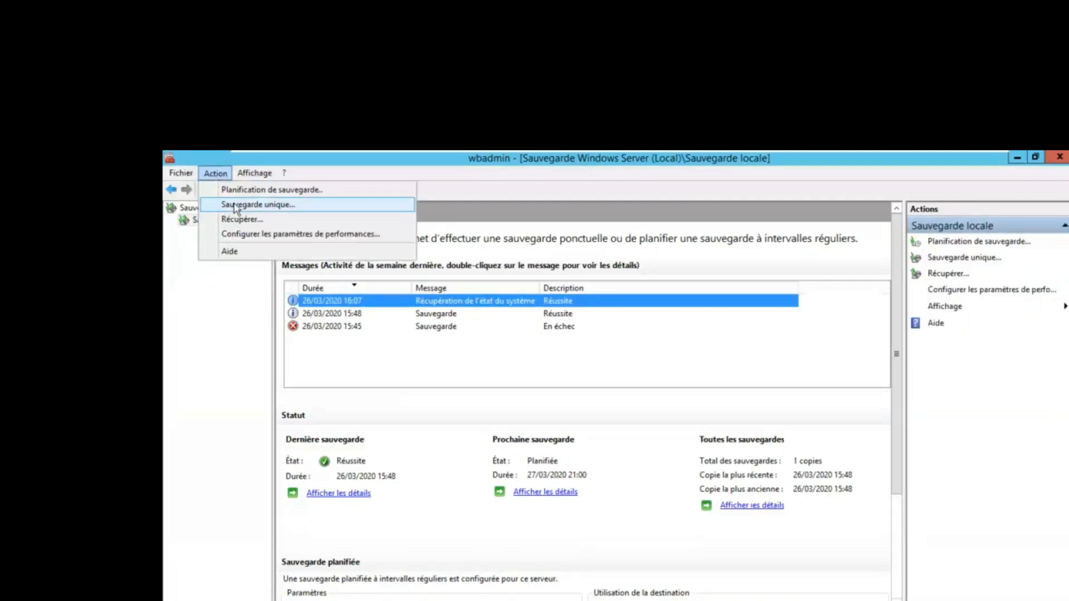
pyautogui.click(237, 204)
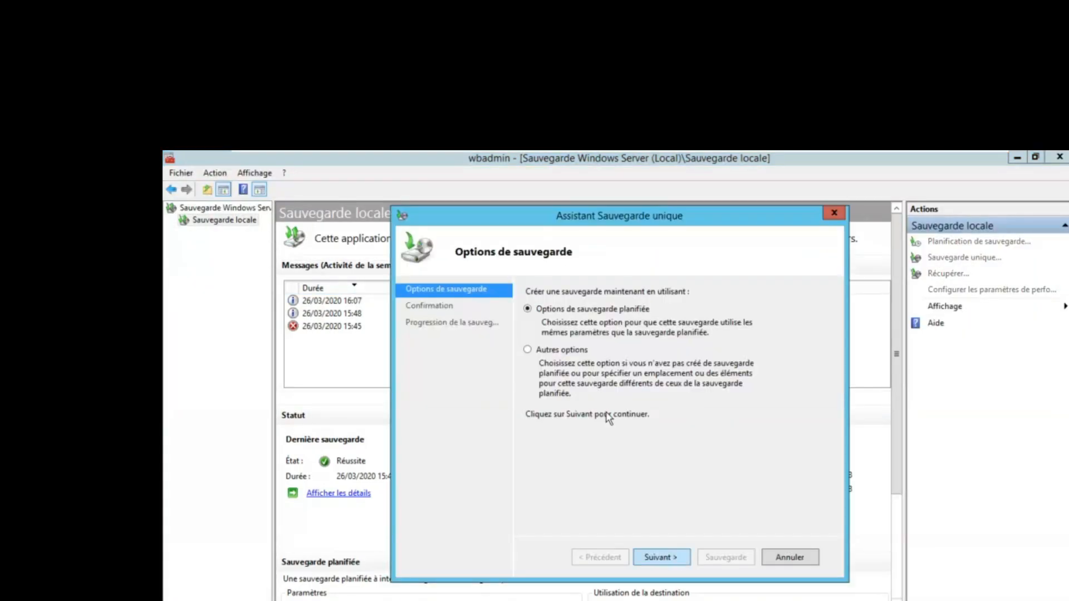
pyautogui.click(549, 353)
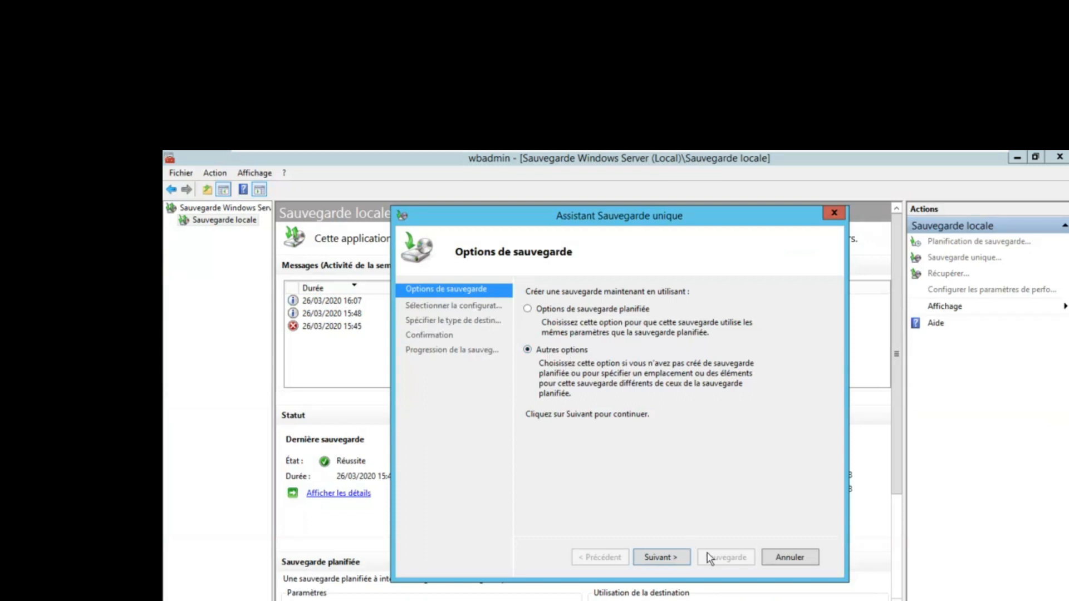
pyautogui.click(671, 559)
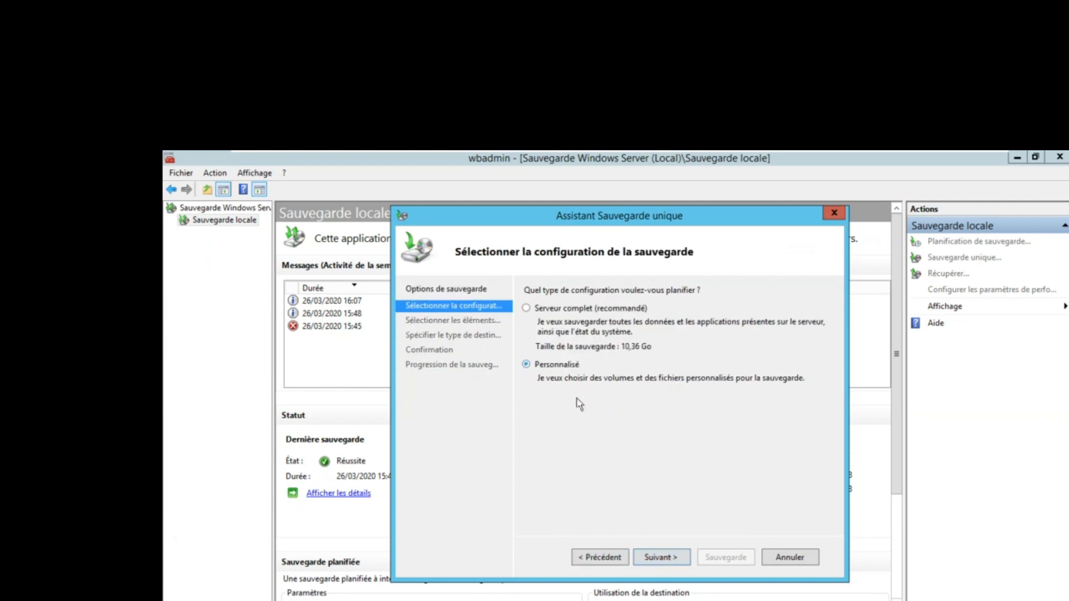
pyautogui.click(661, 557)
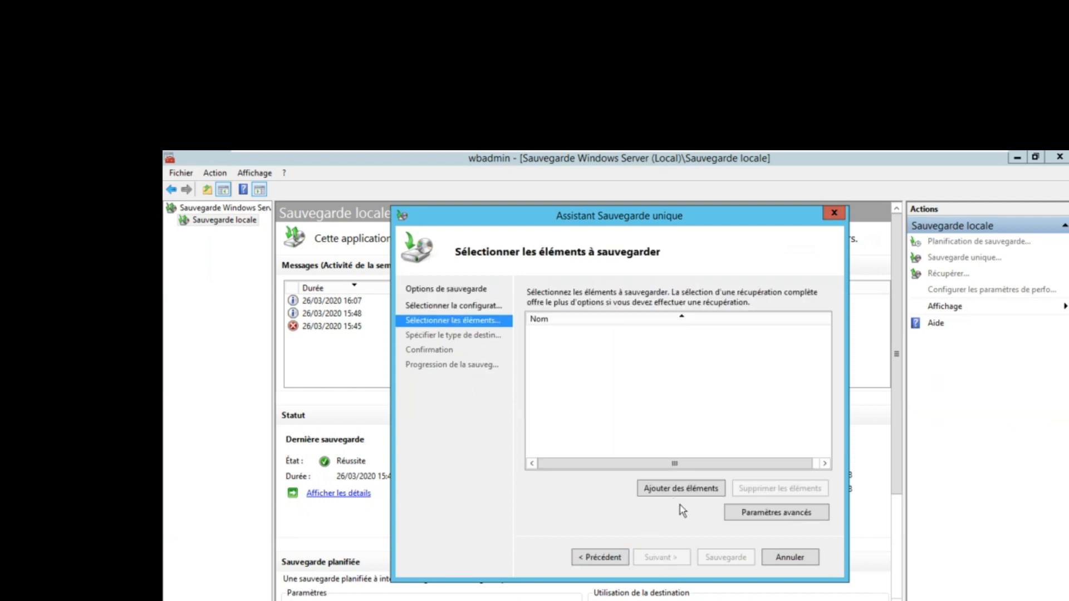
pyautogui.click(677, 489)
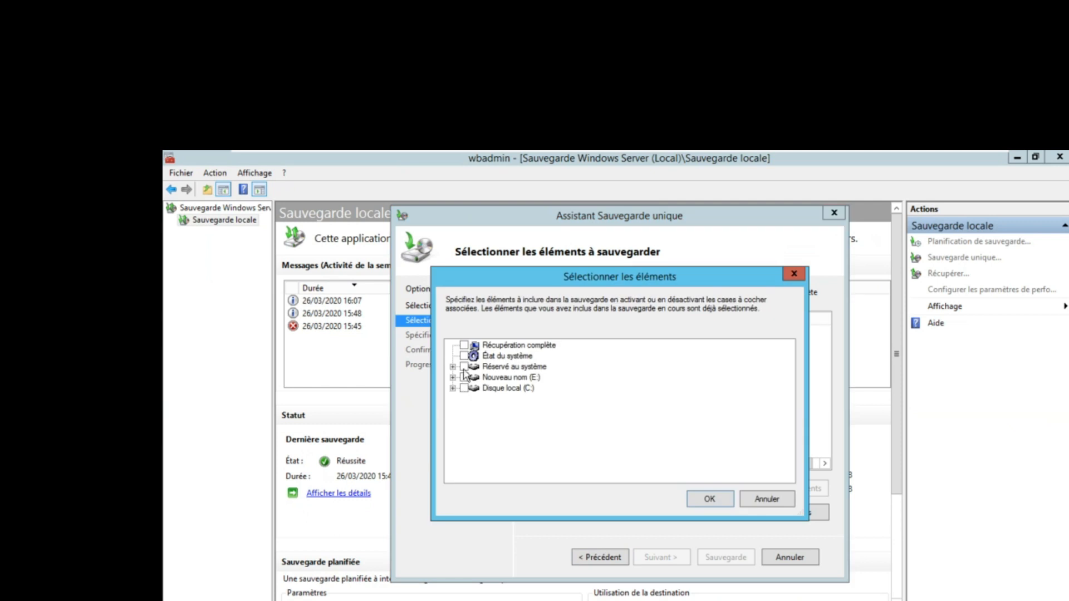
pyautogui.click(708, 498)
pyautogui.click(661, 559)
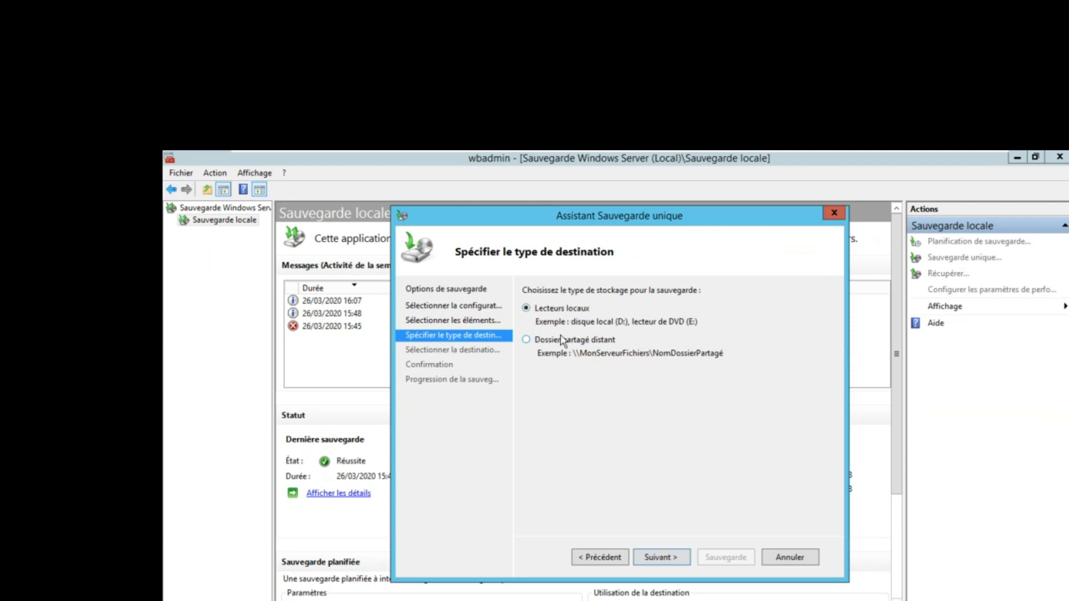
# Step: Choose Lecteurs locaux with Nouveau nom (E:) as the destination, start the one-time backup, and close the wizard
pyautogui.click(673, 559)
pyautogui.click(794, 321)
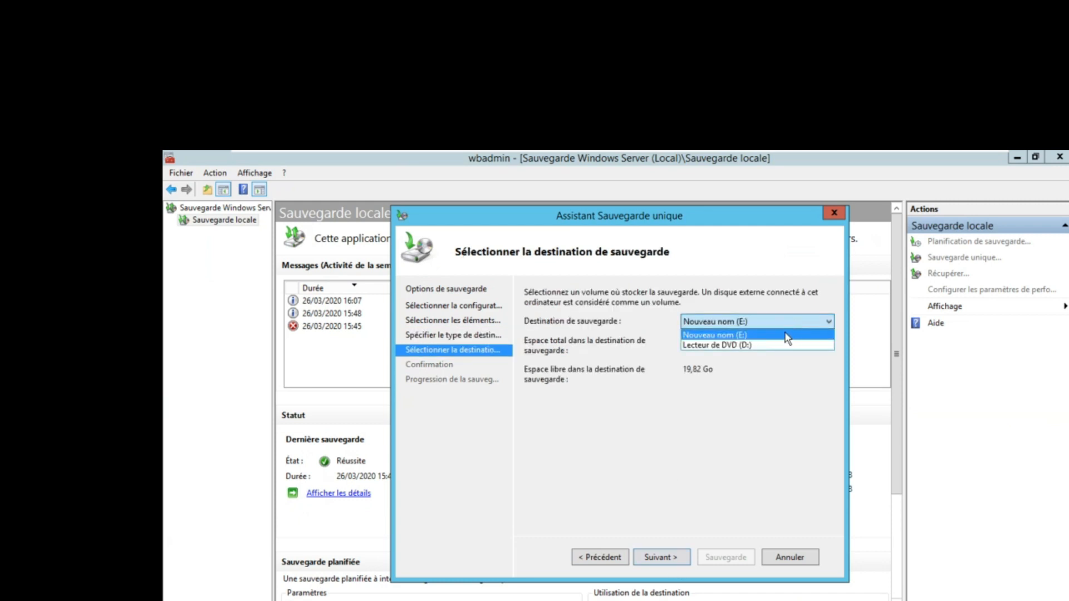
pyautogui.click(785, 335)
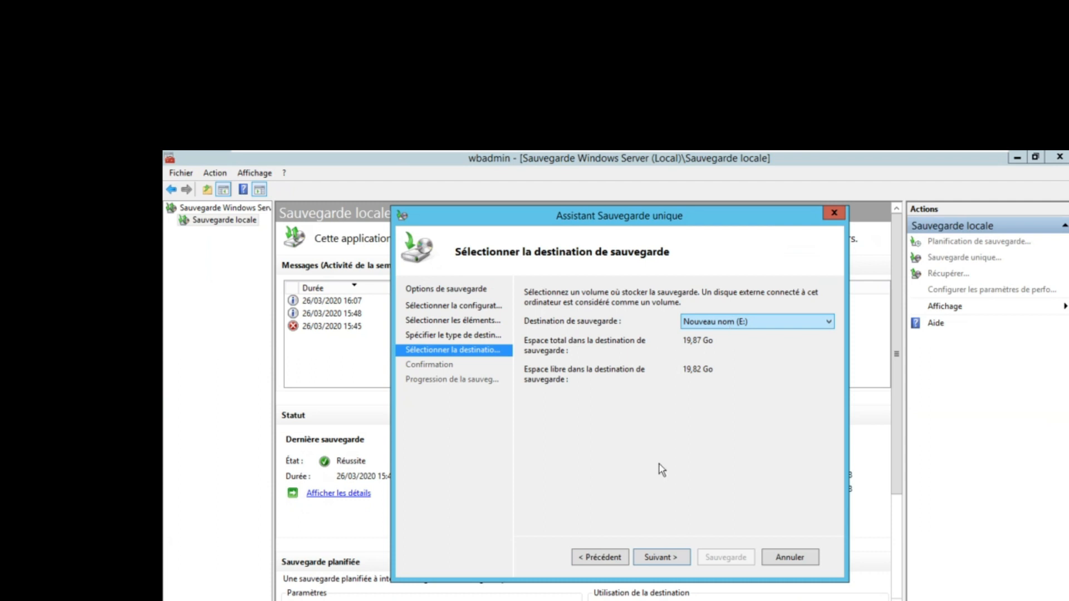
pyautogui.click(671, 559)
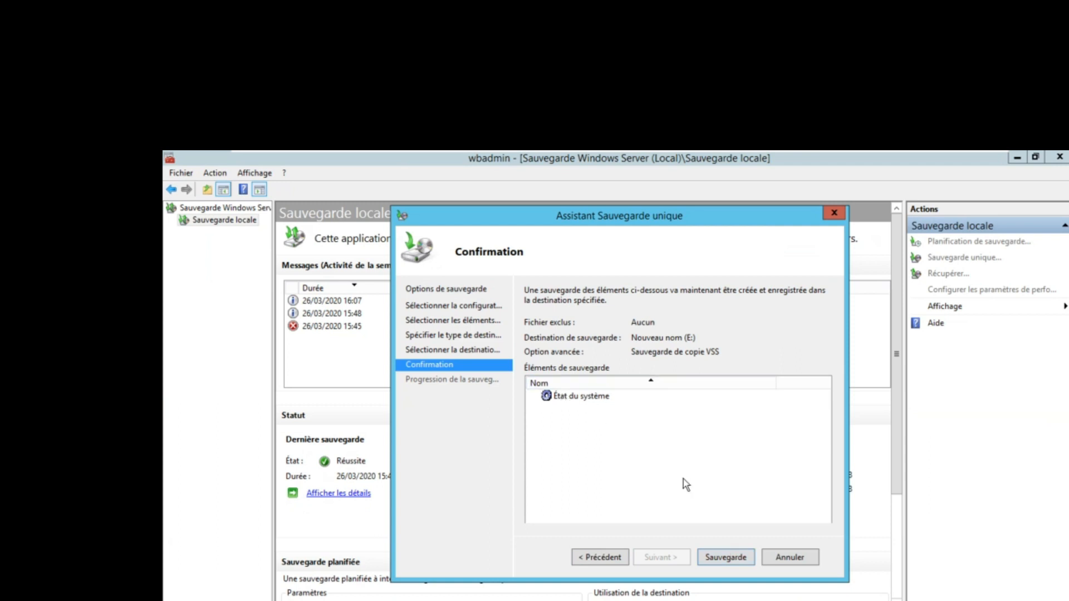
pyautogui.click(730, 558)
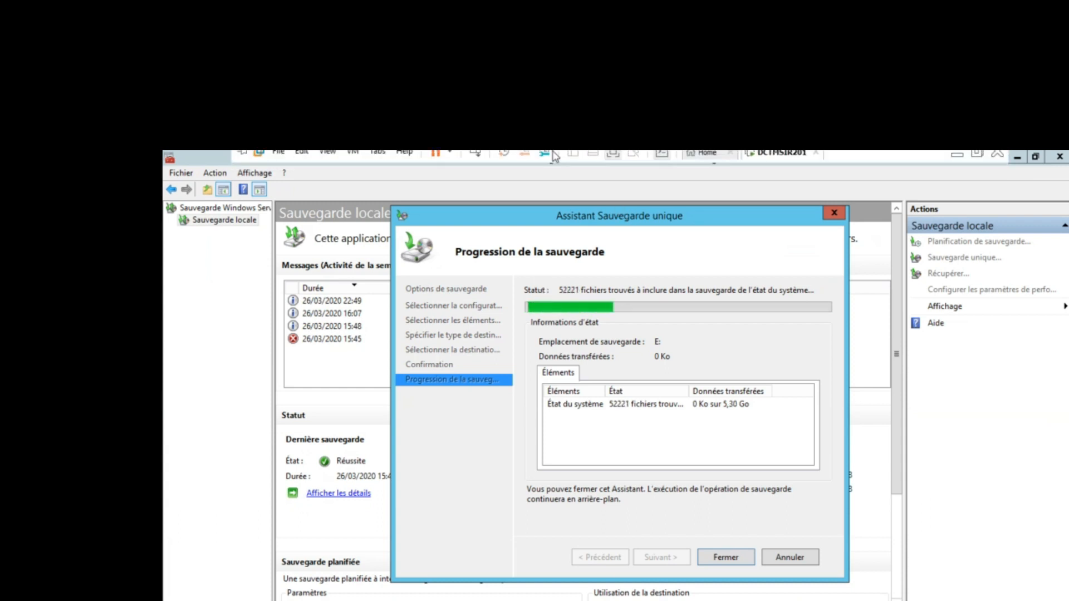
pyautogui.moveTo(617, 158)
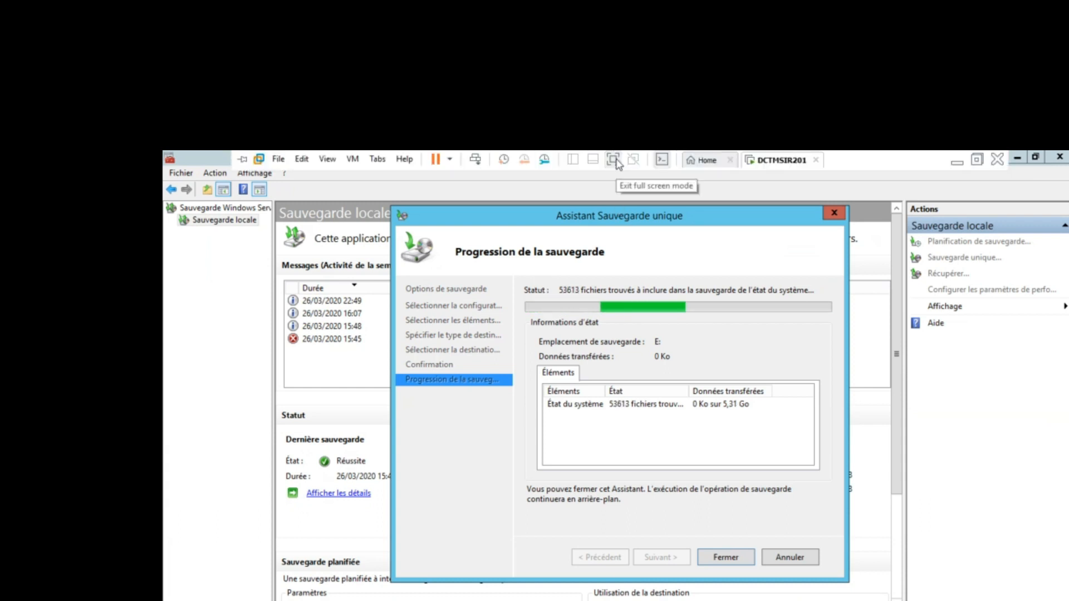
pyautogui.click(726, 557)
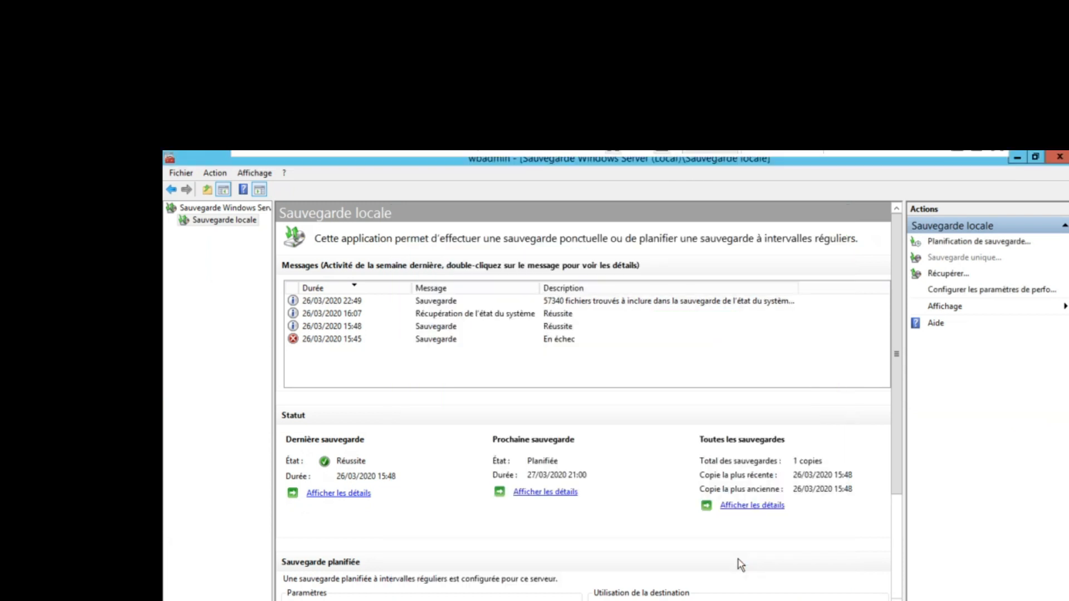
# Step: Exit the virtual machine's full screen mode with the Library hidden, and switch to the sauvegarde AD notes in Notepad
pyautogui.click(614, 159)
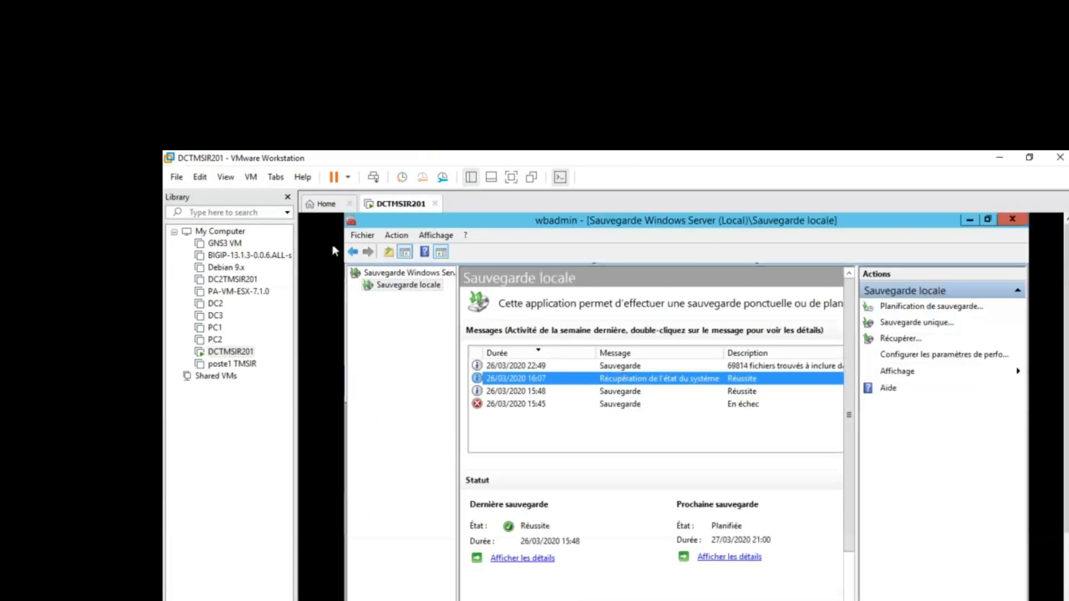
pyautogui.click(287, 198)
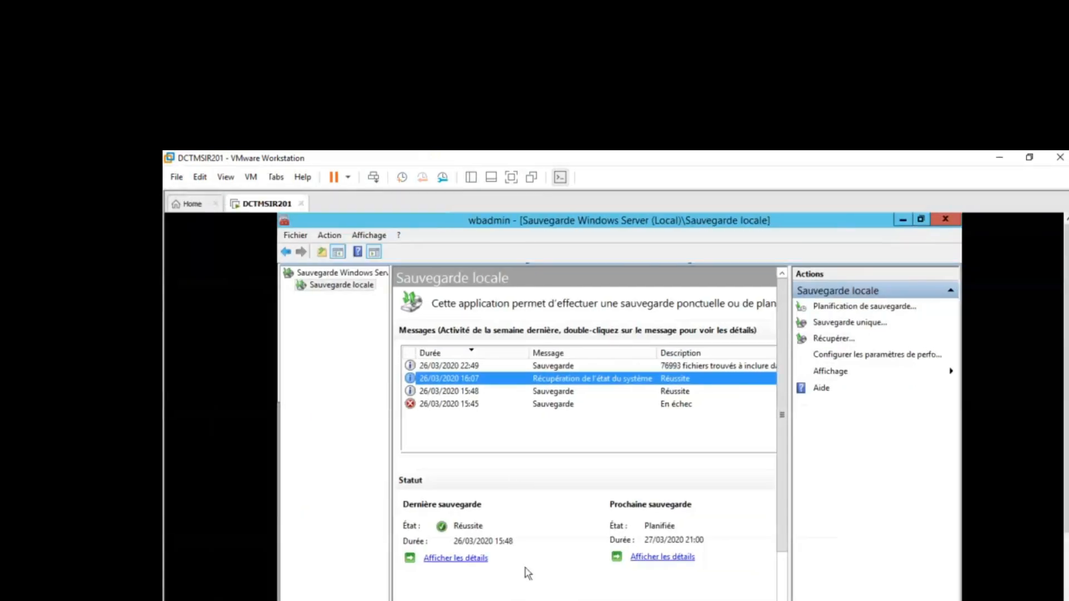
pyautogui.click(542, 600)
# Step: Add the line "powershell" directly below the heading Installation de la fonctionnalité in the notes
pyautogui.click(523, 332)
pyautogui.click(657, 288)
pyautogui.press('Return')
pyautogui.write('powershekk')
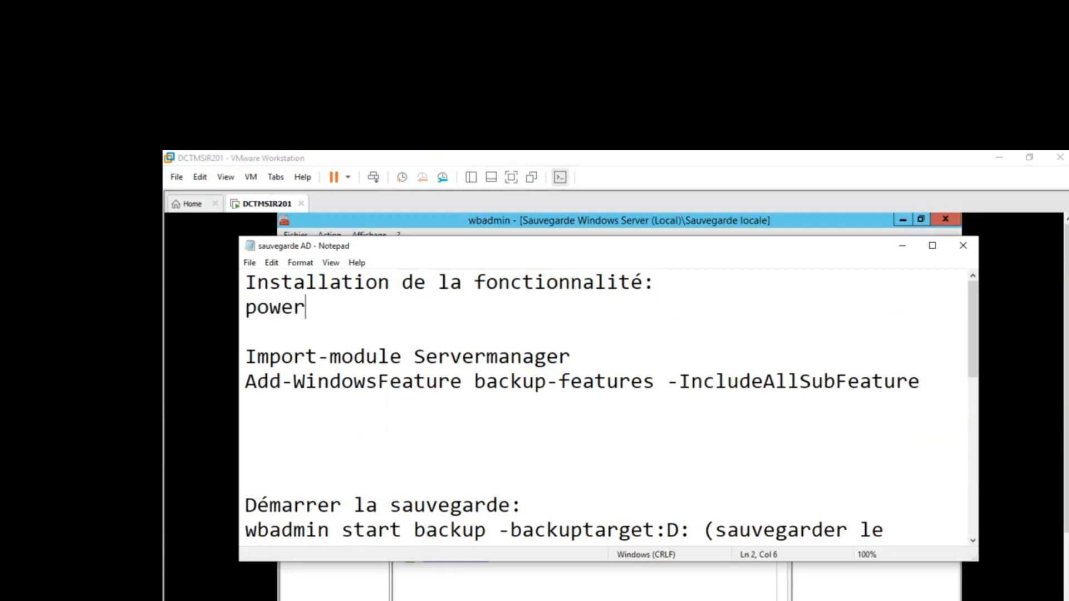
pyautogui.press('BackSpace')
pyautogui.press('BackSpace')
pyautogui.write('ll')
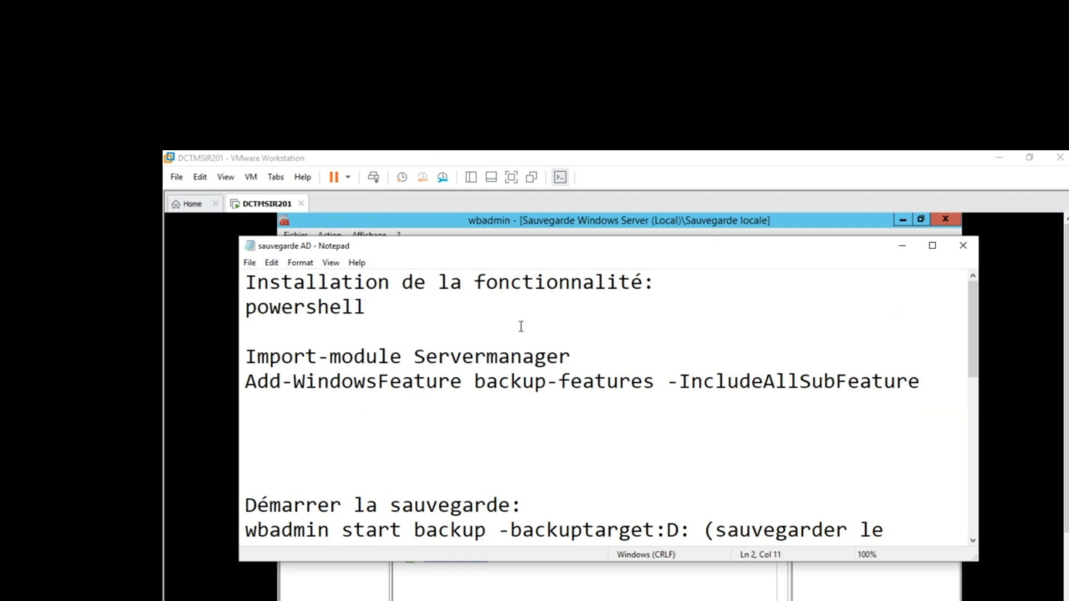
# Step: Examine the Import-module Servermanager and Add-WindowsFeature backup-features -IncludeAllSubFeature commands in the notes
pyautogui.moveTo(570, 356); pyautogui.dragTo(256, 368)
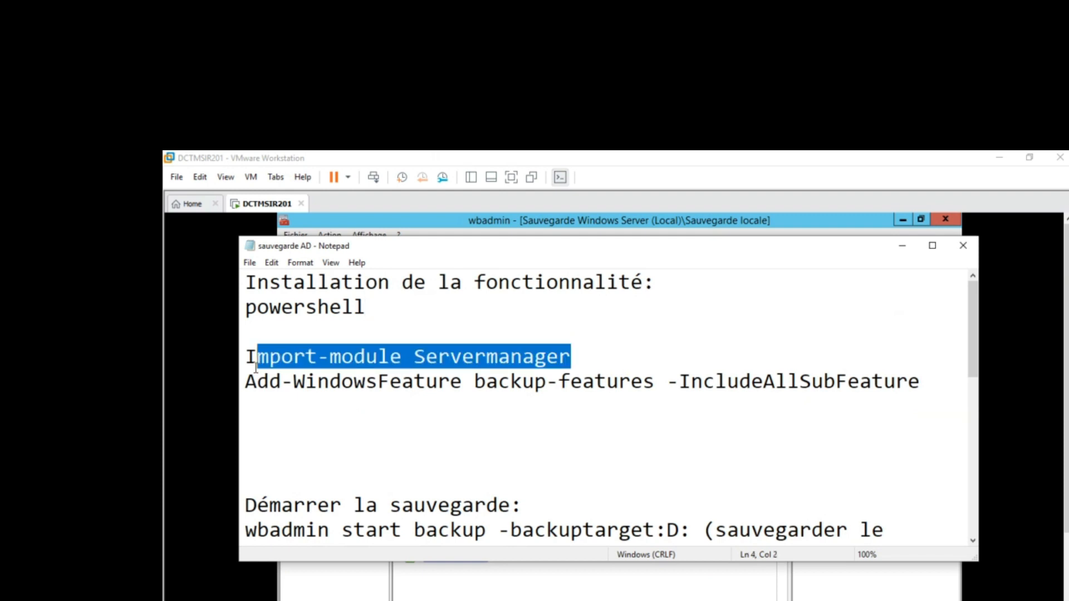
pyautogui.click(438, 382)
pyautogui.moveTo(244, 381); pyautogui.dragTo(366, 384)
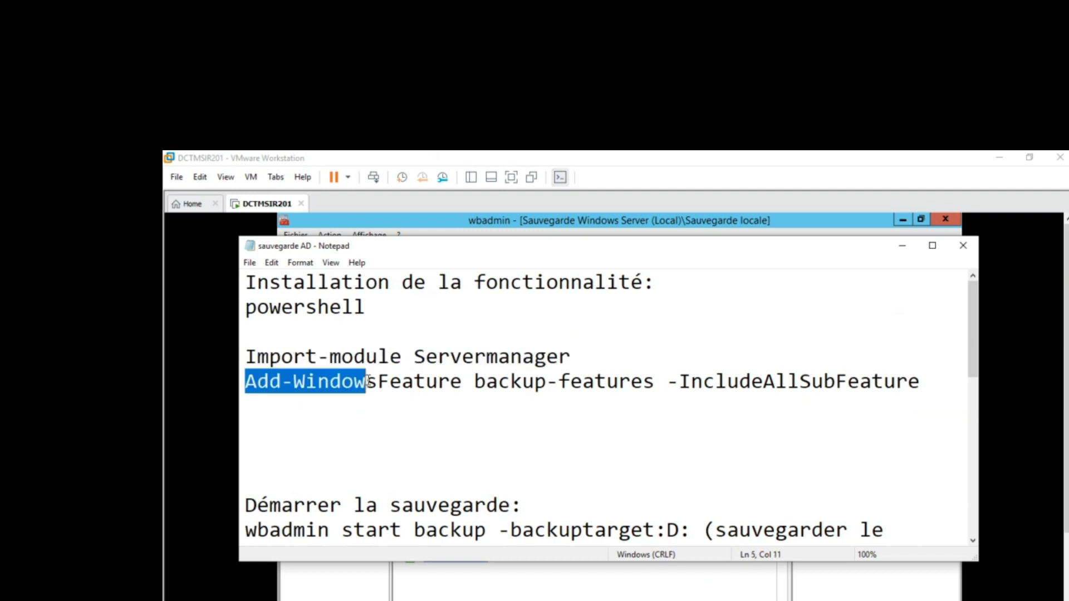
pyautogui.click(463, 384)
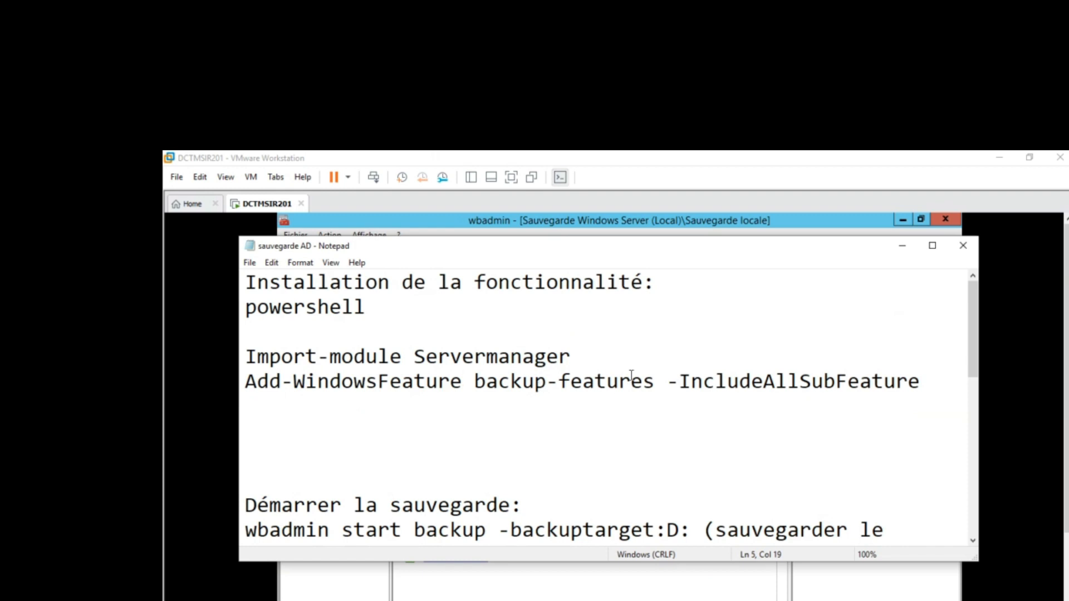
pyautogui.moveTo(655, 383); pyautogui.dragTo(559, 382)
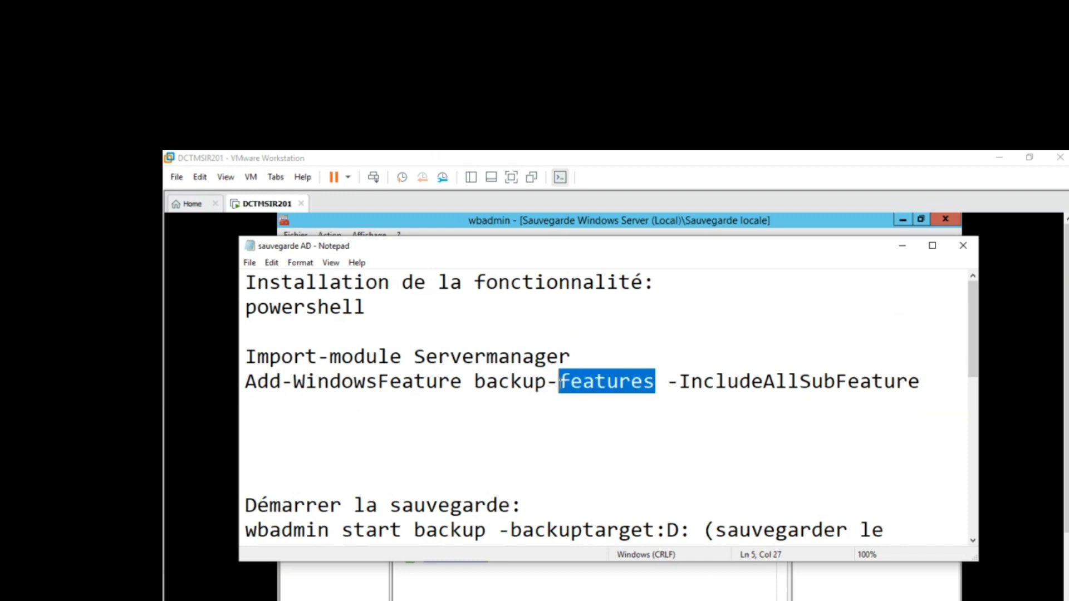
pyautogui.click(664, 392)
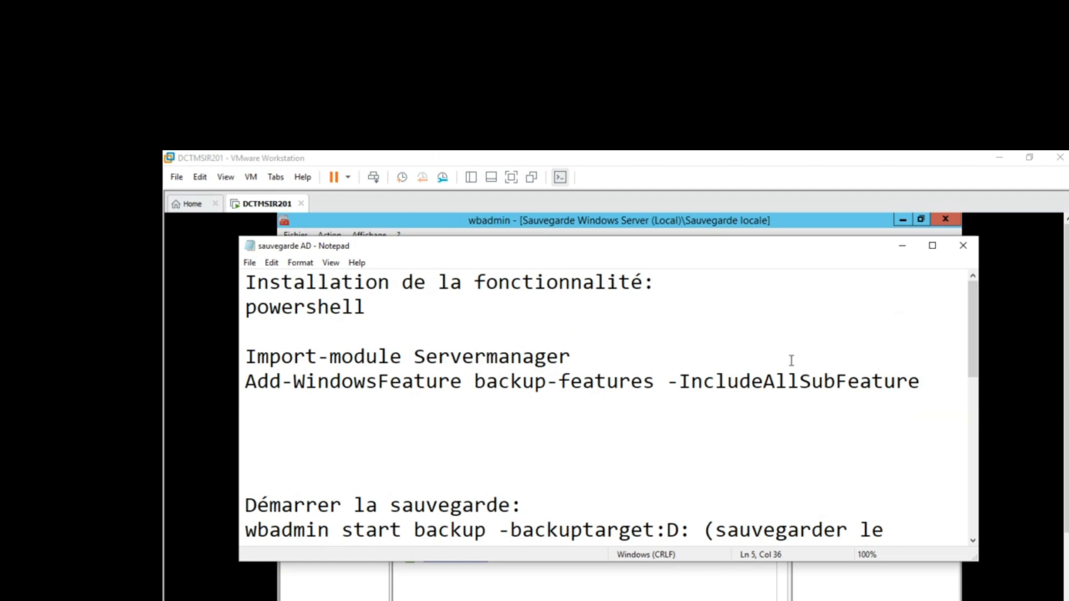
pyautogui.click(813, 401)
# Step: Switch back to the DCTMSIR201 virtual machine in VMware Workstation and check the progress of the 26/03/2020 22:49 backup
pyautogui.click(490, 600)
pyautogui.moveTo(580, 591)
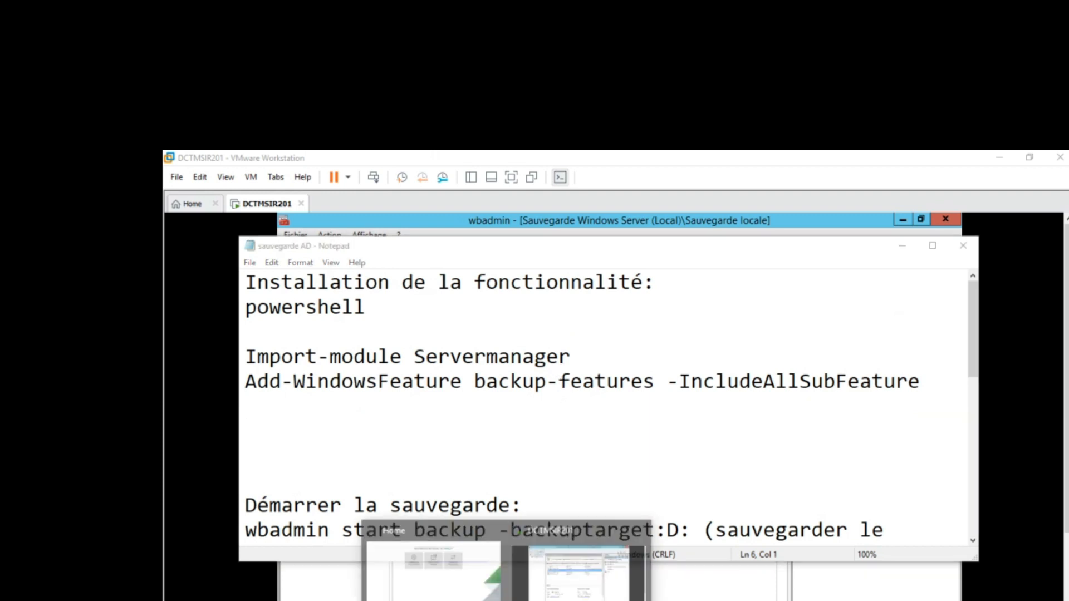
pyautogui.click(559, 583)
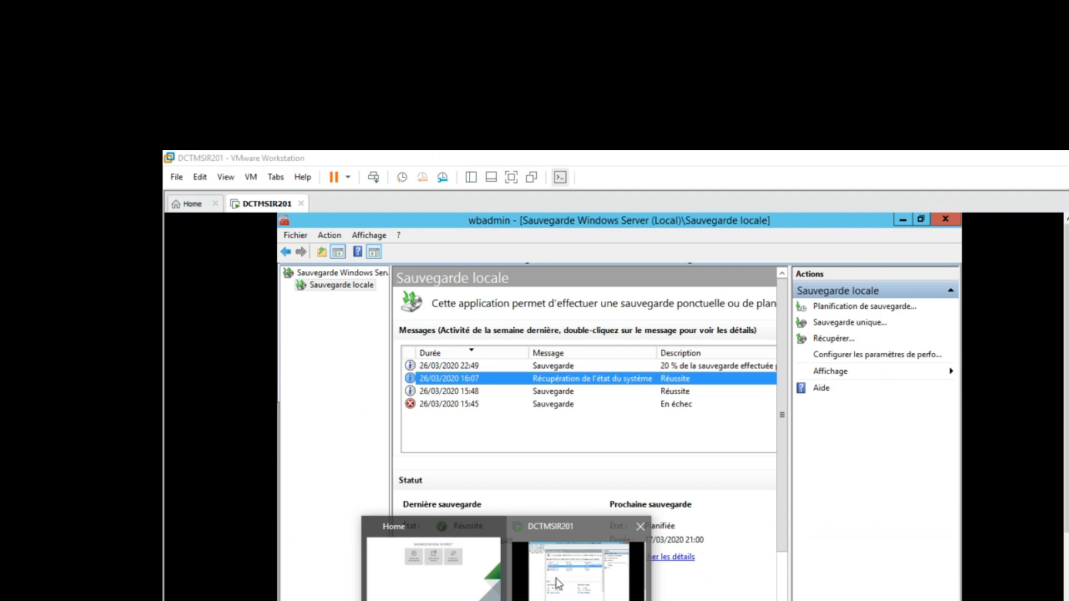
pyautogui.click(660, 369)
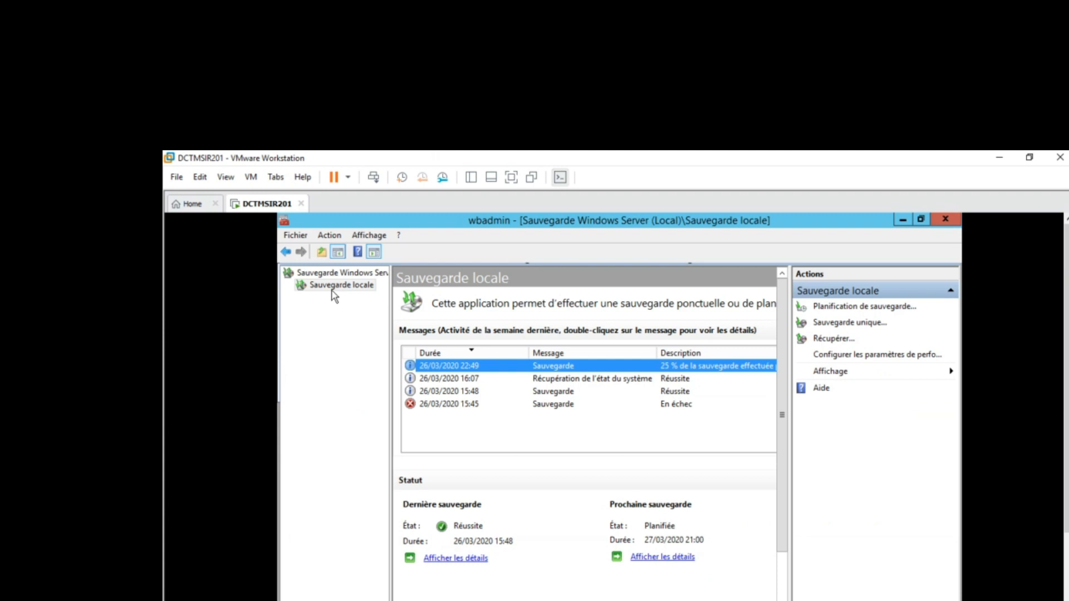
pyautogui.click(988, 164)
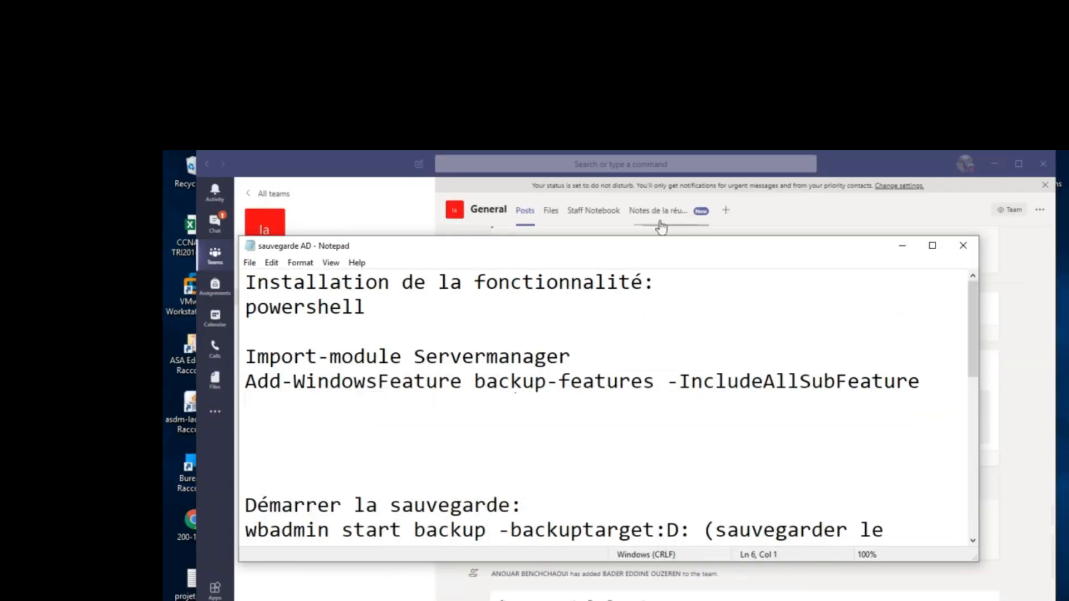
pyautogui.moveTo(485, 576)
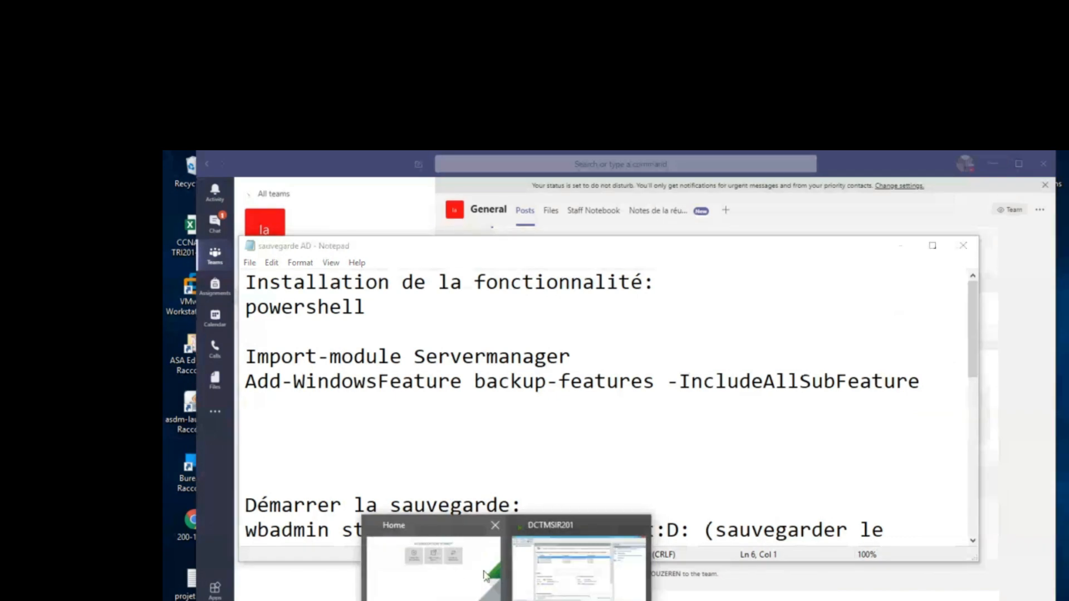
pyautogui.click(552, 582)
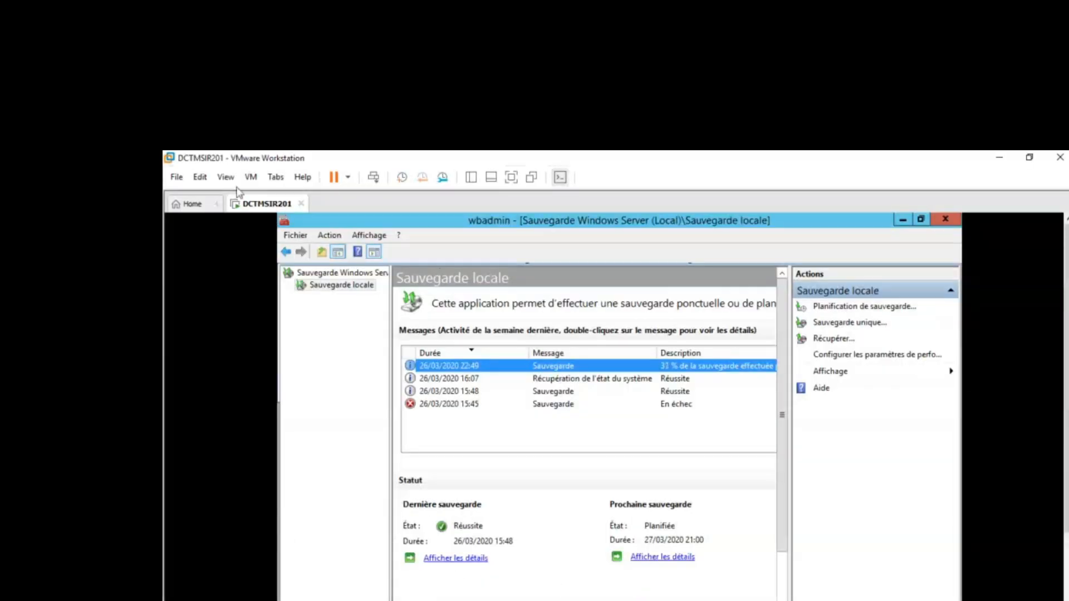
# Step: Show the Library, power on the DC2TMSIR201 virtual machine, and return to DCTMSIR201
pyautogui.click(478, 180)
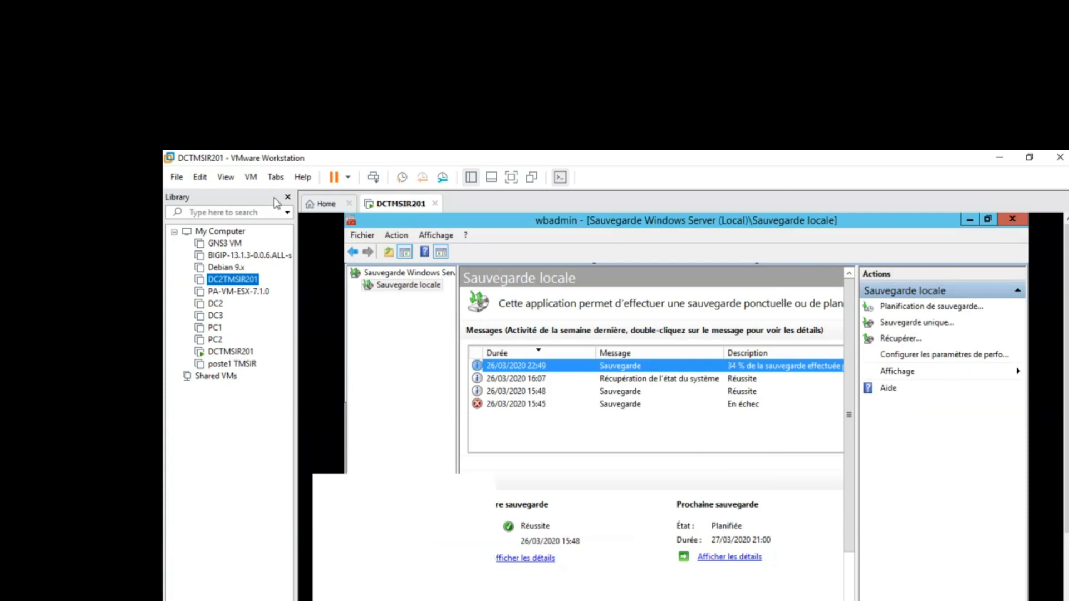
pyautogui.click(232, 279)
pyautogui.click(333, 178)
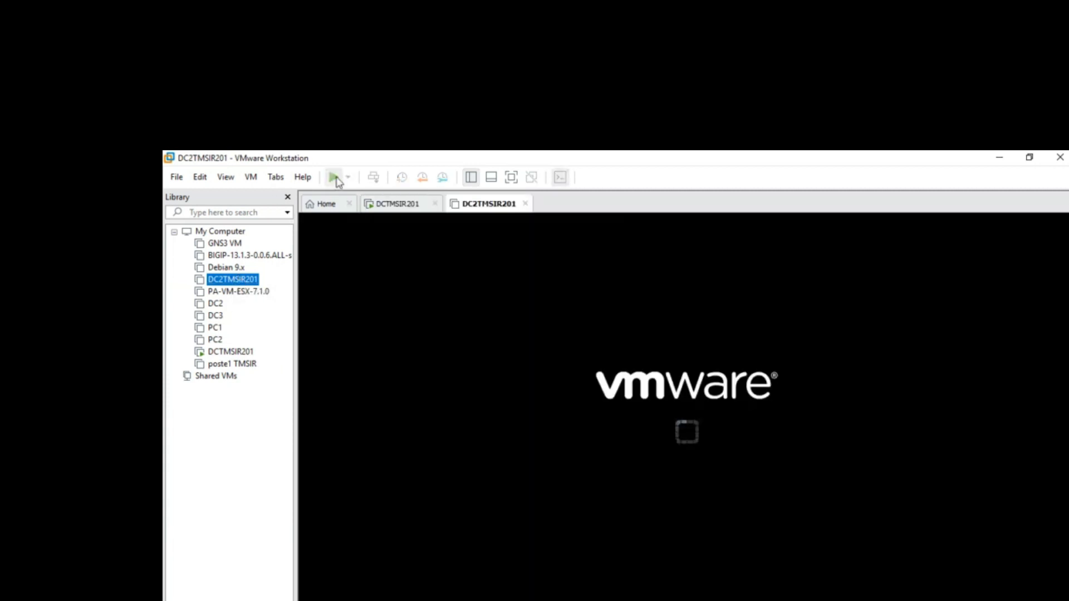
pyautogui.click(408, 206)
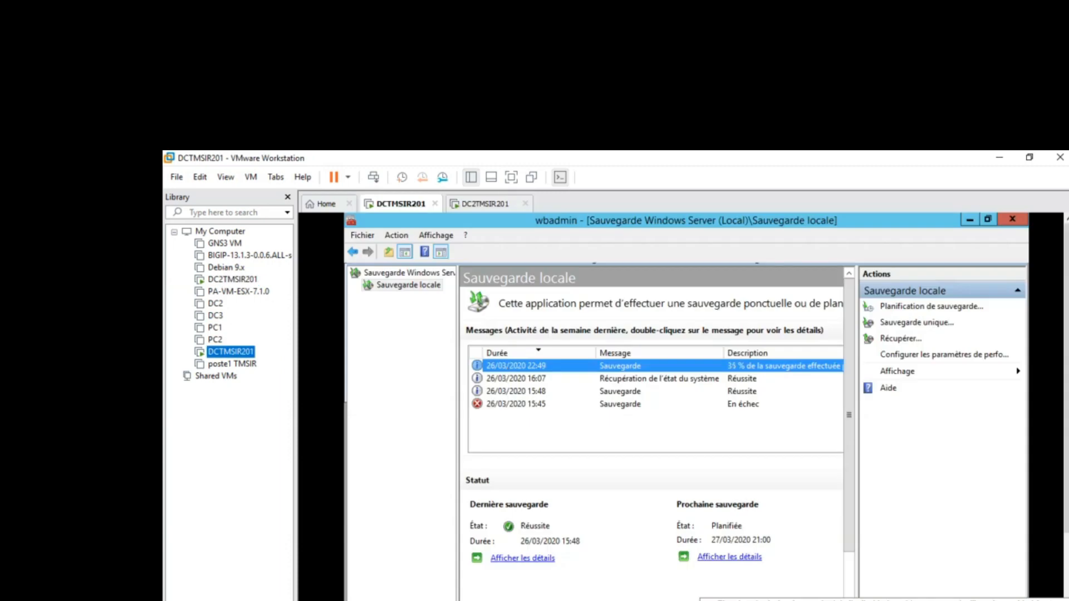
# Step: Switch to the sauvegarde AD notes in Notepad and remove one blank line above the heading Démarrer la sauvegarde
pyautogui.hotkey('alt', 'Tab')
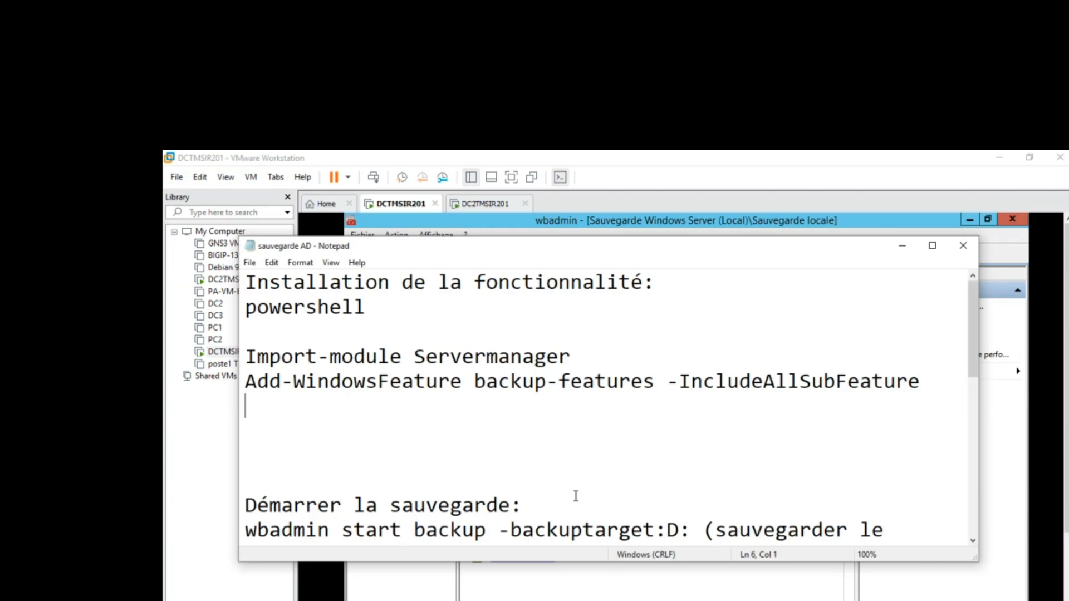
pyautogui.click(663, 451)
pyautogui.press('Delete')
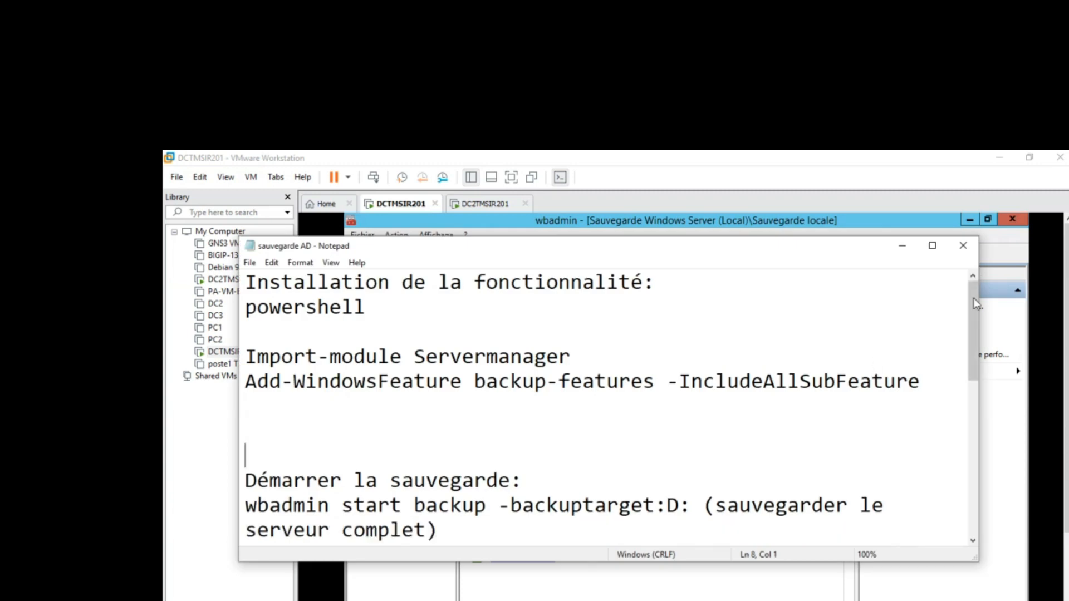
# Step: Change the -backuptarget drive in the notes' wbadmin start backup command to E:
pyautogui.moveTo(971, 307); pyautogui.dragTo(972, 349)
pyautogui.click(546, 440)
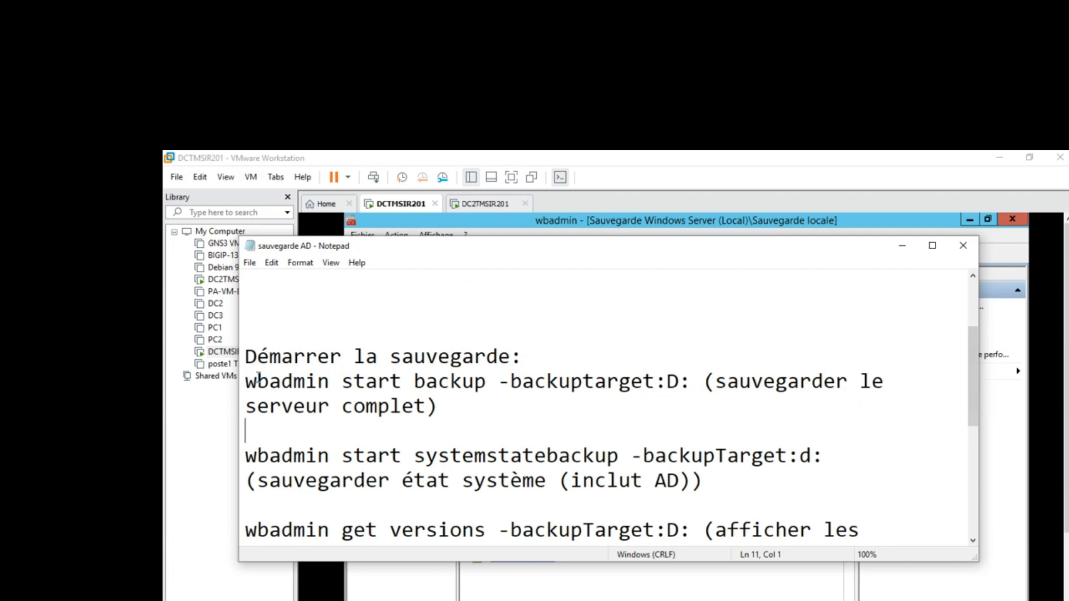
pyautogui.moveTo(246, 385)
pyautogui.mouseDown()
pyautogui.moveTo(315, 384)
pyautogui.moveTo(249, 384)
pyautogui.mouseUp()
pyautogui.click(323, 386)
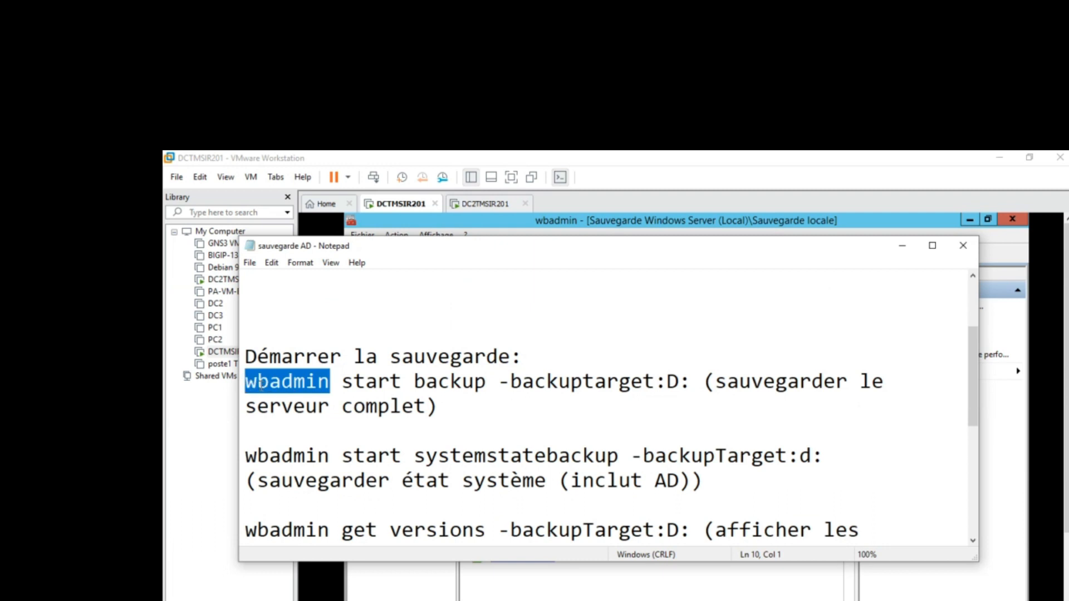
pyautogui.click(378, 383)
pyautogui.moveTo(499, 382); pyautogui.dragTo(645, 381)
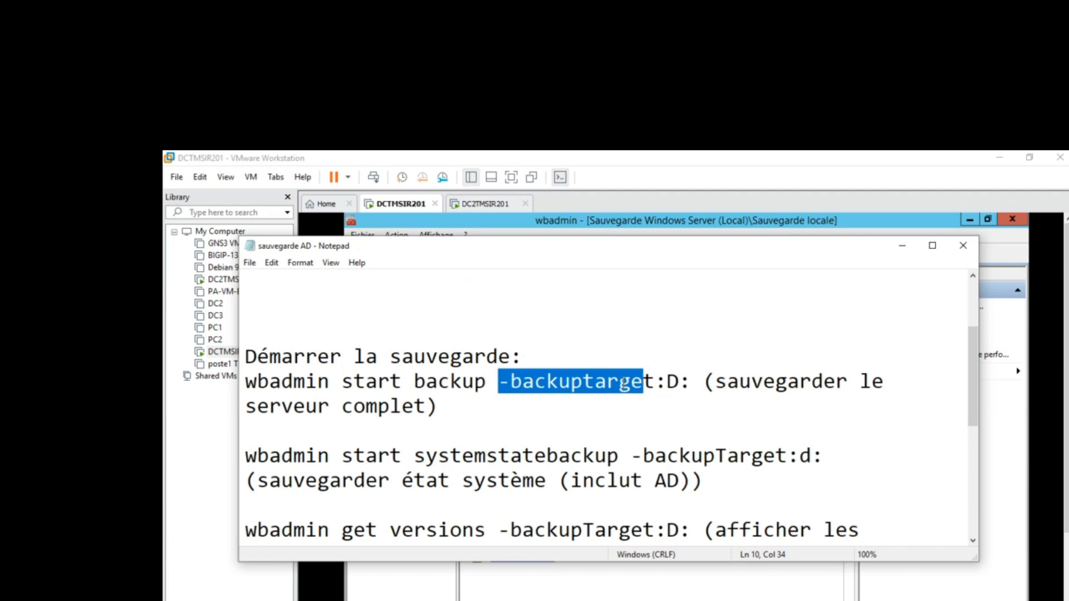
pyautogui.click(680, 382)
pyautogui.hotkey('shift', 'Left')
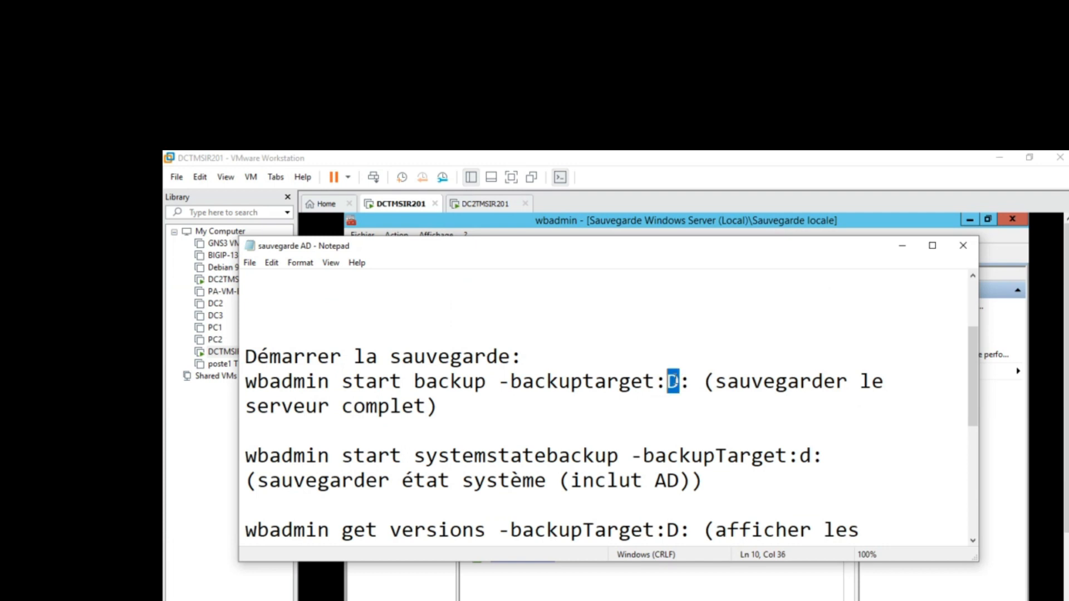
pyautogui.write('E')
# Step: Change the -backupTarget drive in the wbadmin start systemstatebackup command to E:
pyautogui.moveTo(971, 406); pyautogui.dragTo(979, 435)
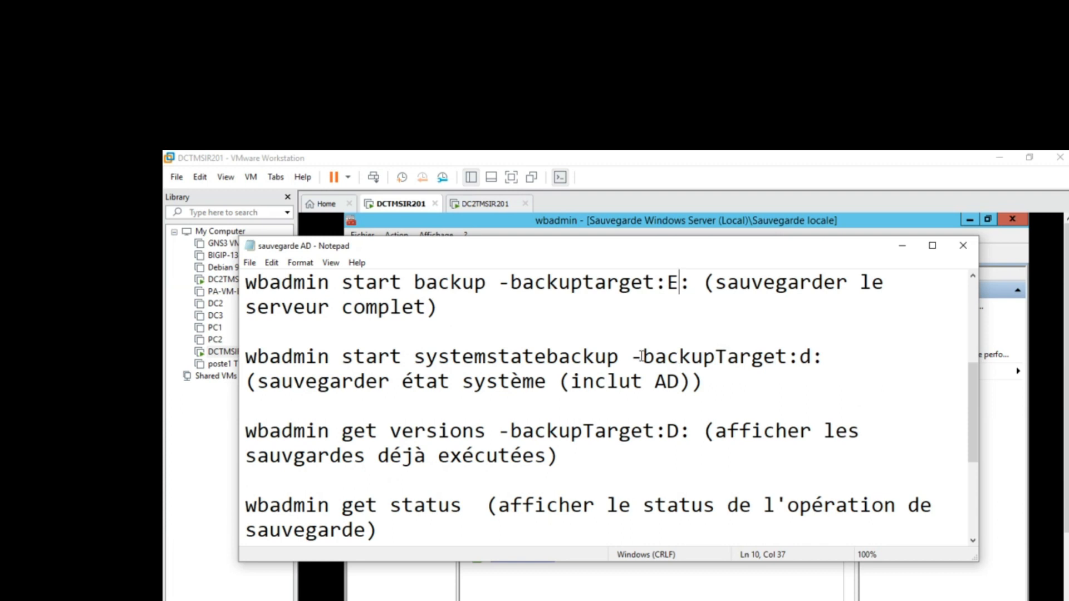
pyautogui.doubleClick(808, 356)
pyautogui.write('E')
pyautogui.click(663, 383)
# Step: Review the wbadmin get status line and change the -backupTarget drive in the wbadmin get versions command to E:
pyautogui.moveTo(970, 408); pyautogui.dragTo(979, 432)
pyautogui.click(560, 358)
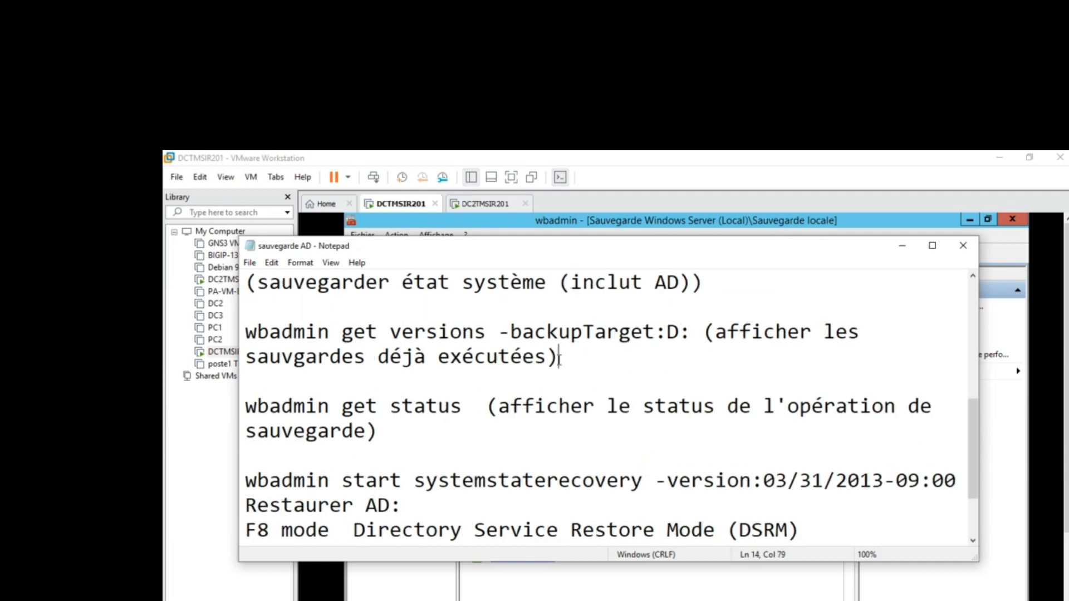
pyautogui.moveTo(475, 407); pyautogui.dragTo(341, 407)
pyautogui.click(252, 407)
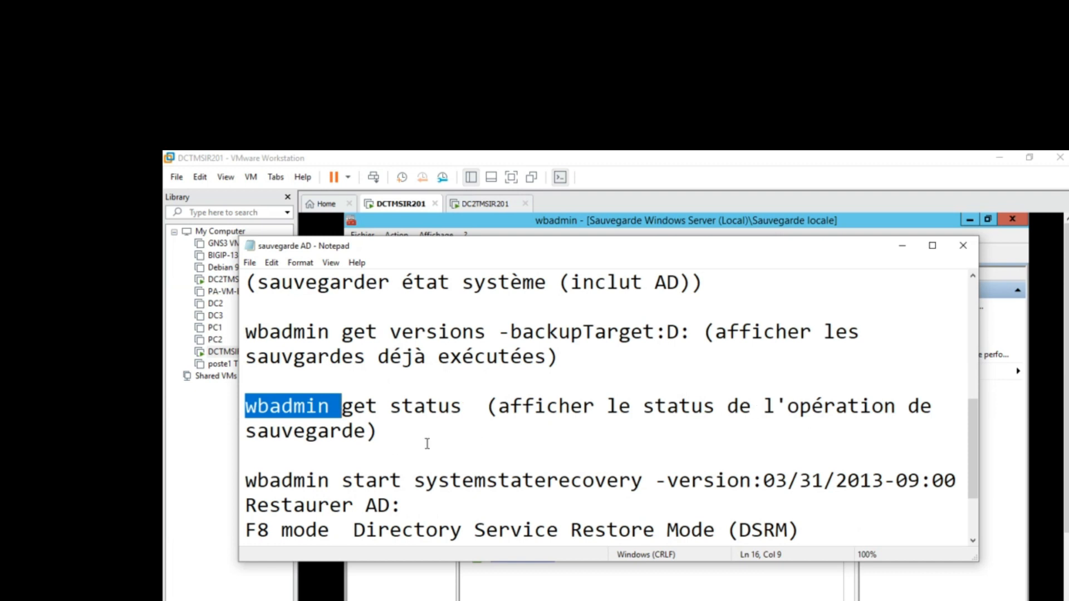
pyautogui.click(395, 447)
pyautogui.click(384, 377)
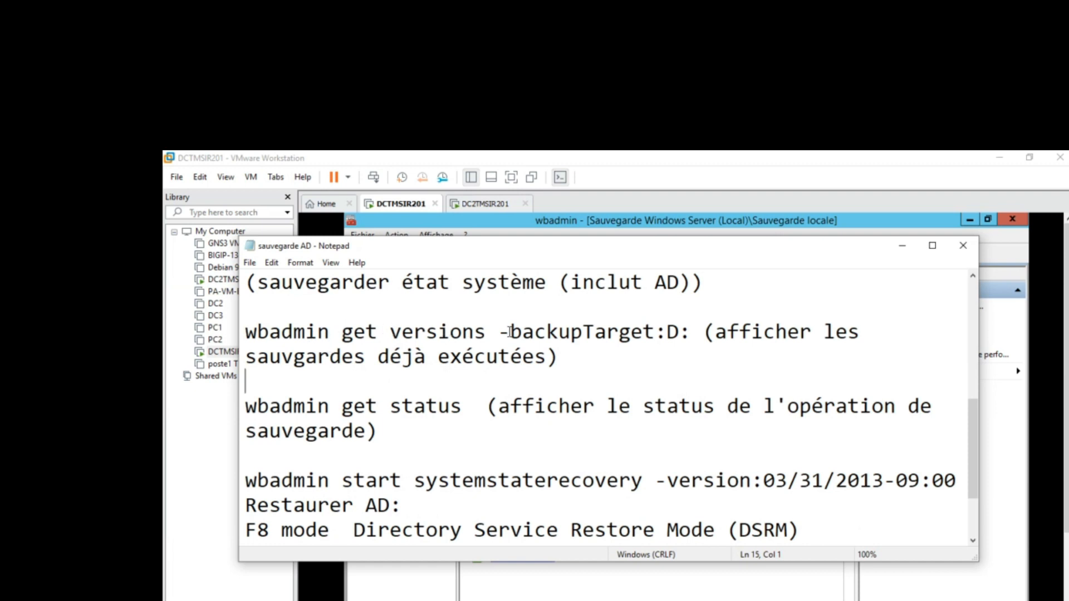
pyautogui.doubleClick(674, 332)
pyautogui.write('E')
# Step: Examine the wbadmin start systemstaterecovery command and how its -version value relates to wbadmin get versions
pyautogui.moveTo(976, 410); pyautogui.dragTo(976, 429)
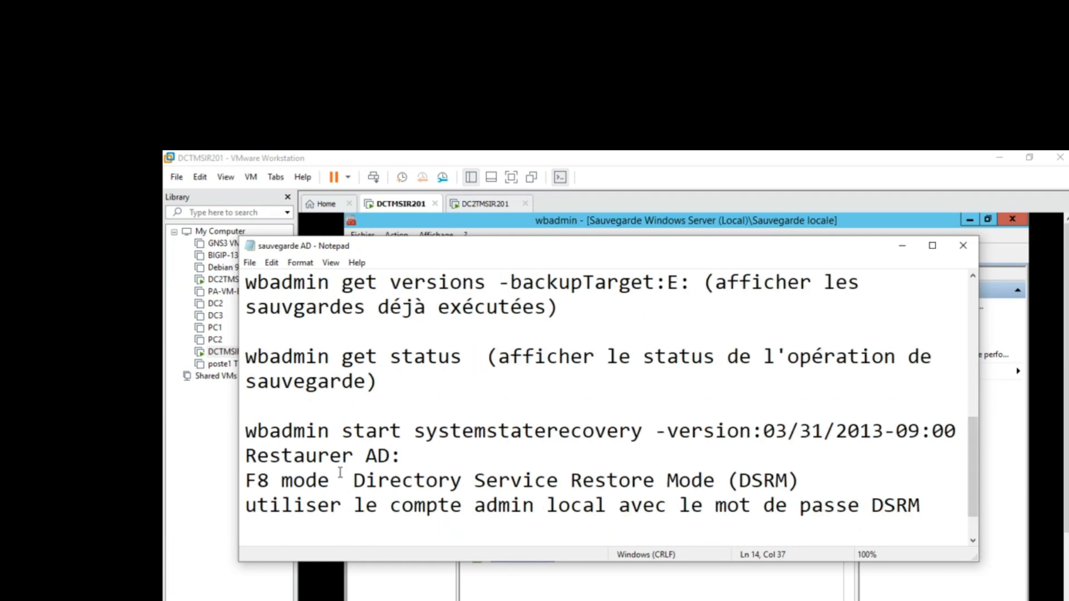
pyautogui.moveTo(245, 432); pyautogui.dragTo(407, 426)
pyautogui.click(535, 426)
pyautogui.moveTo(616, 430); pyautogui.dragTo(419, 439)
pyautogui.click(652, 432)
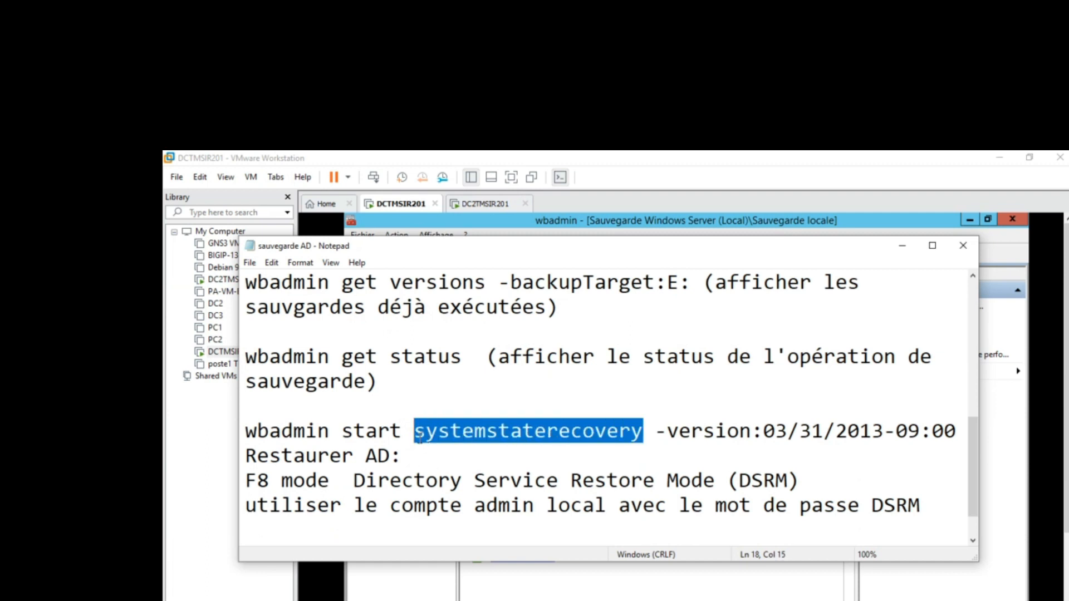
pyautogui.doubleClick(722, 434)
pyautogui.click(763, 432)
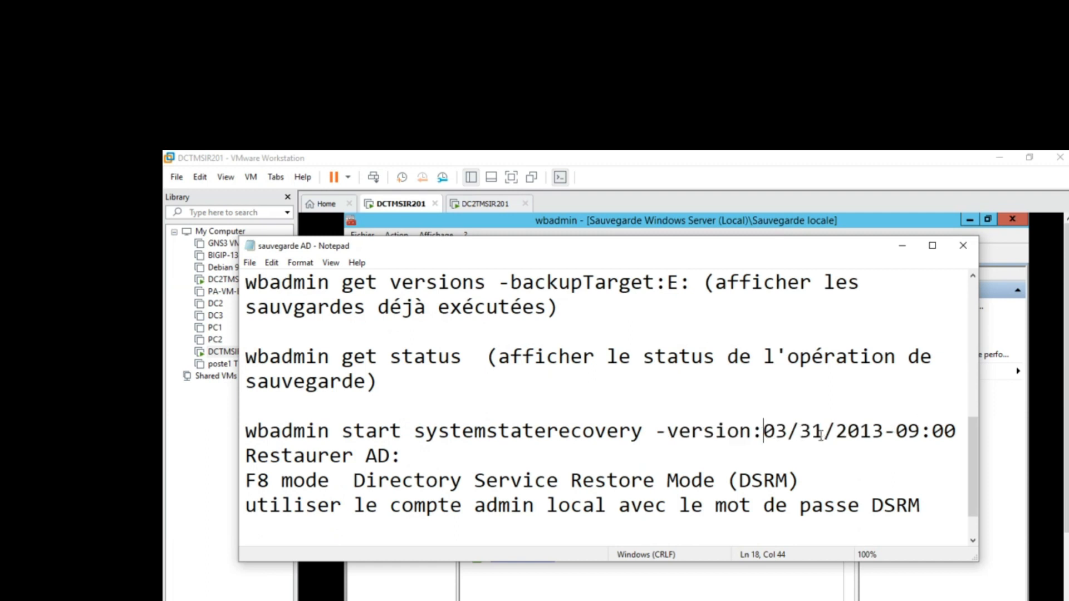
pyautogui.click(246, 283)
pyautogui.moveTo(246, 282); pyautogui.dragTo(480, 282)
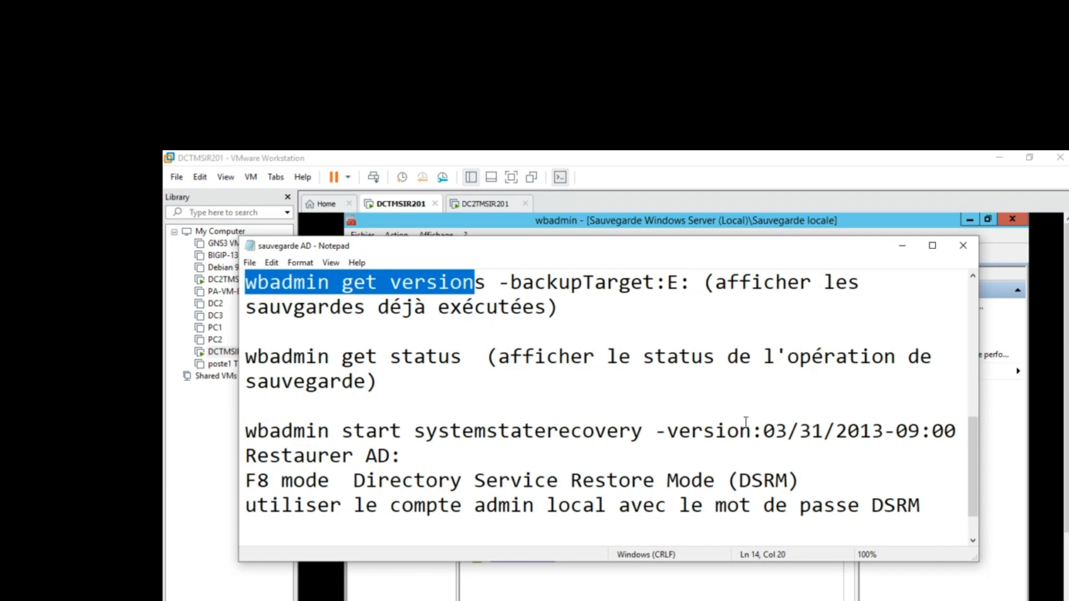
pyautogui.moveTo(667, 431); pyautogui.dragTo(884, 431)
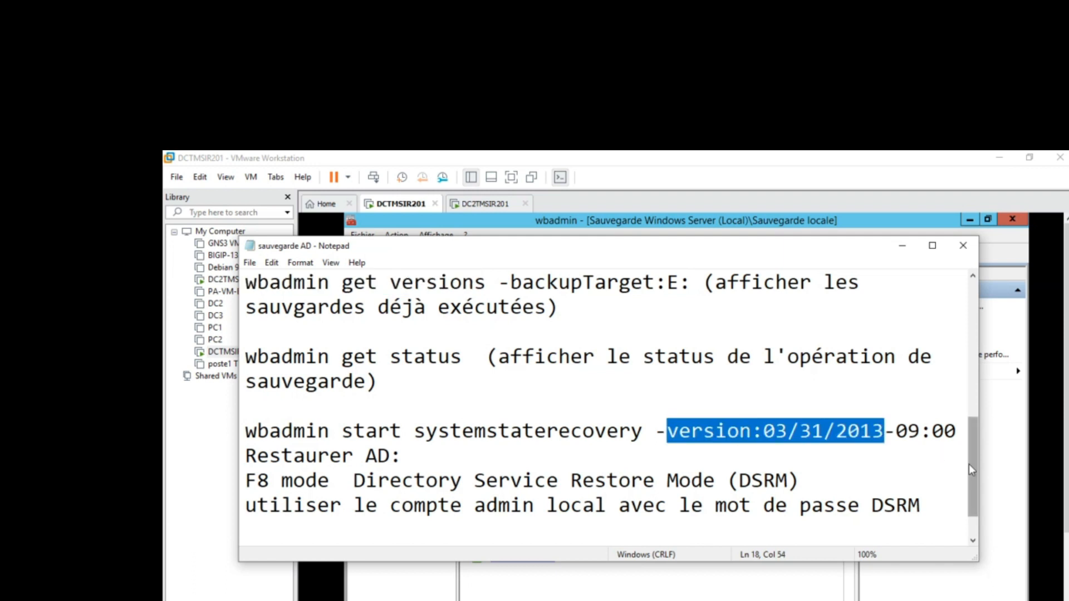
# Step: Switch to VMware Workstation, check the backup progress on DCTMSIR201, and bring up the DC2TMSIR201 virtual machine
pyautogui.click(507, 600)
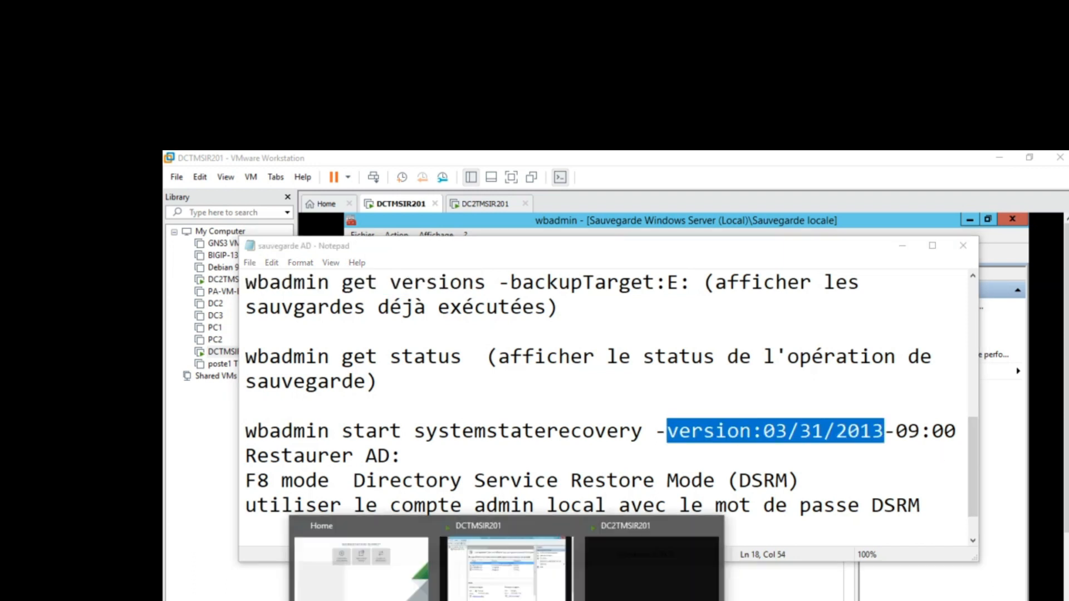
pyautogui.click(529, 574)
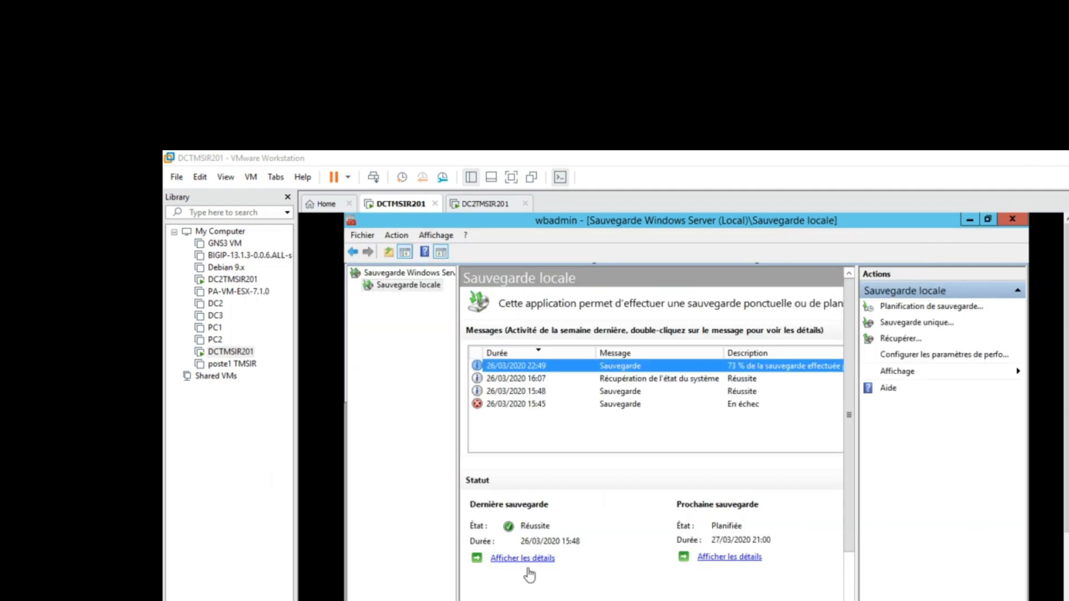
pyautogui.click(482, 206)
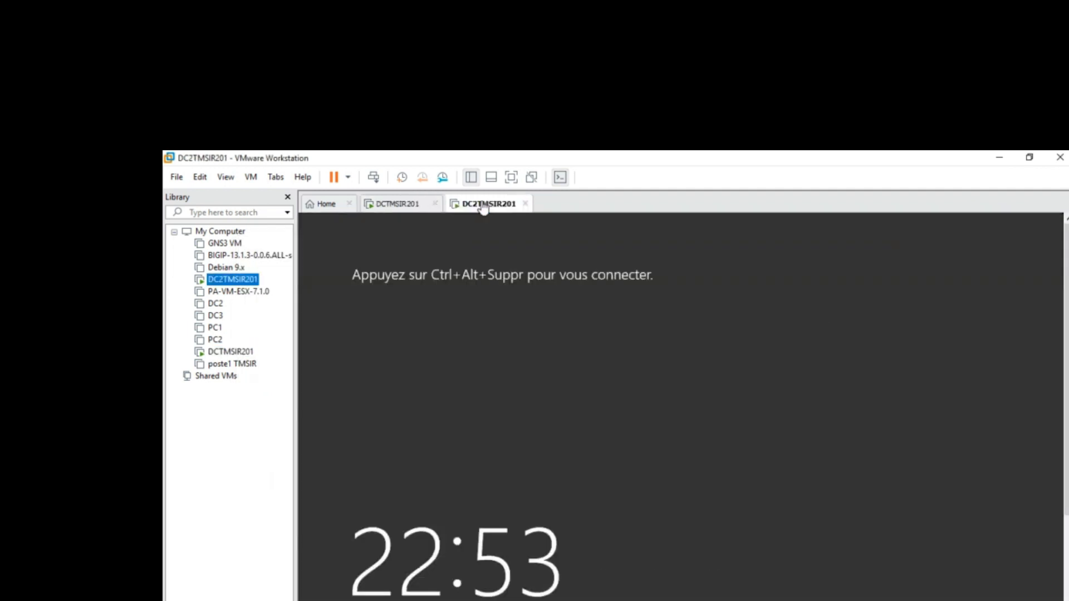
# Step: Unlock the DC2TMSIR201 logon screen and sign in to the INFOSYS domain administrator account by entering the account password
pyautogui.click(373, 178)
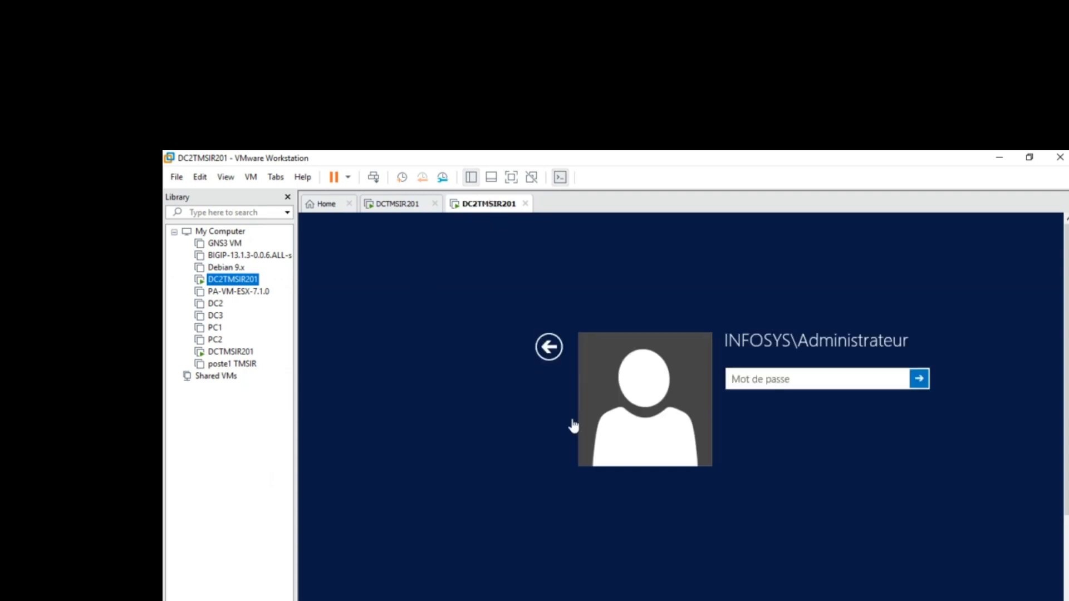
pyautogui.click(763, 376)
pyautogui.write('••')
pyautogui.write('••')
pyautogui.write('•')
pyautogui.press('BackSpace')
pyautogui.press('BackSpace')
pyautogui.press('BackSpace')
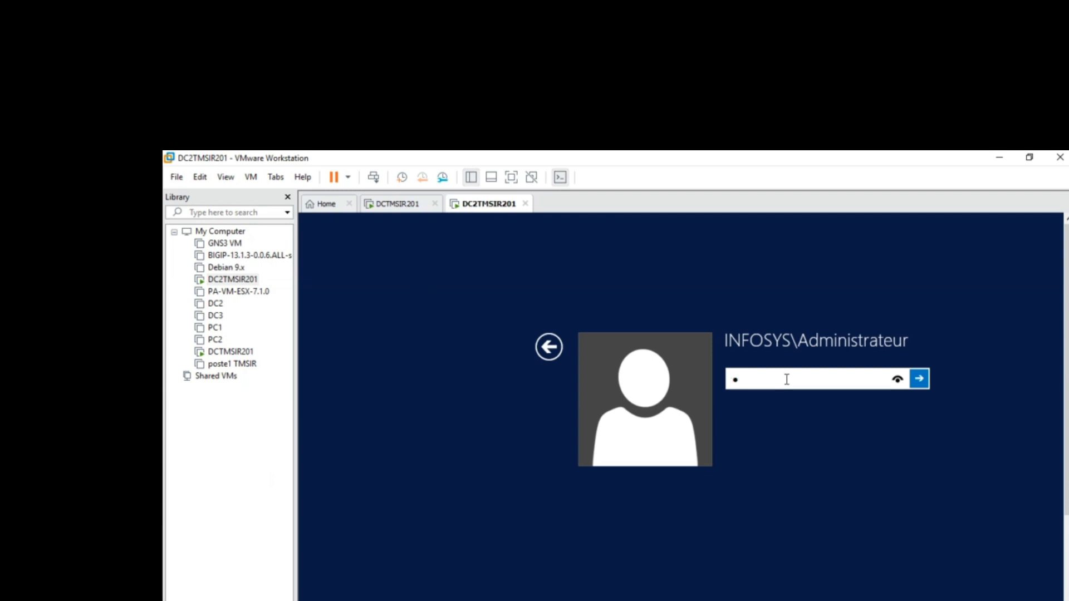
pyautogui.press('BackSpace')
pyautogui.write('••••••••')
pyautogui.press('Return')
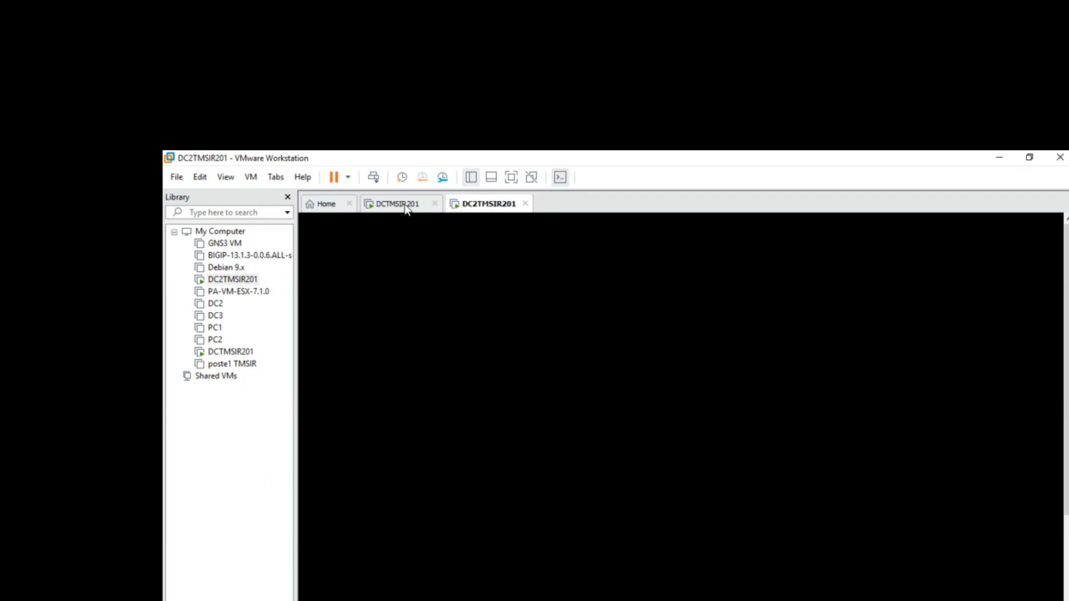
# Step: Dismiss the unexpected shutdown event dialog on DC2TMSIR201 without giving a reason
pyautogui.click(405, 208)
pyautogui.click(476, 209)
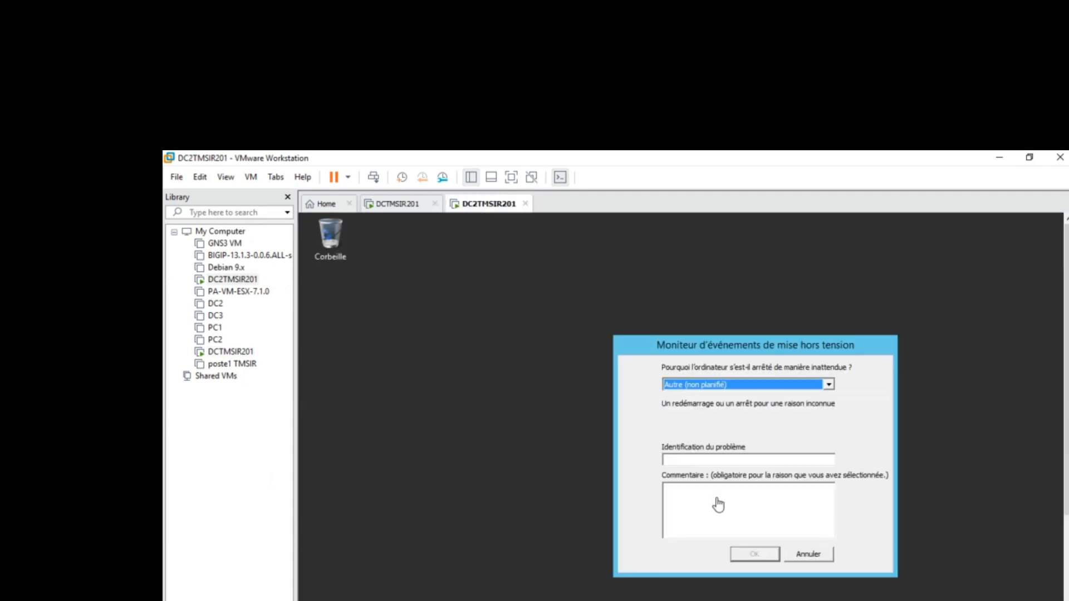
pyautogui.click(810, 555)
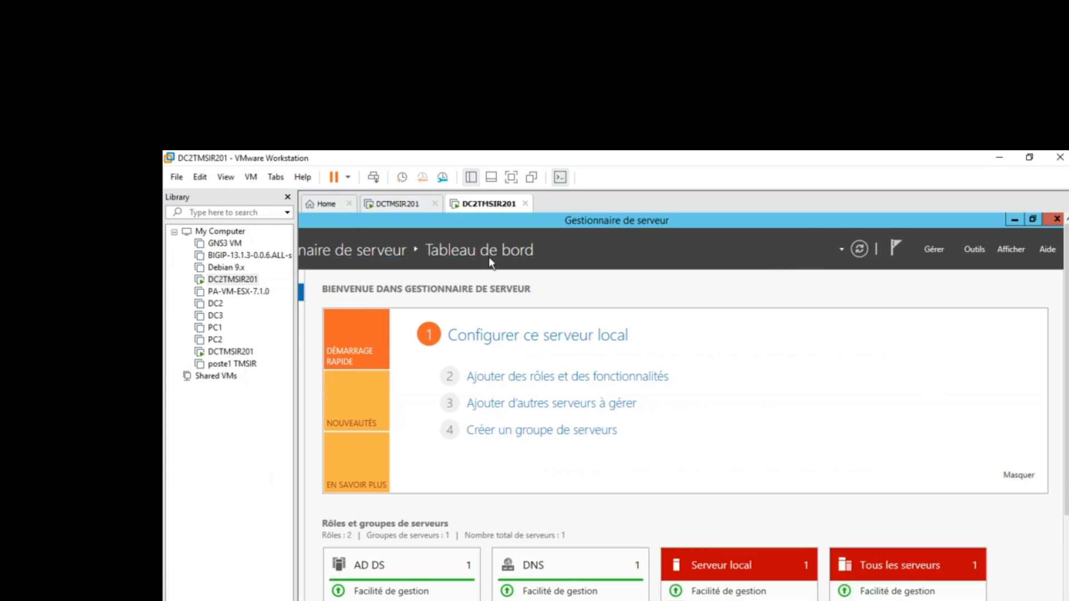
# Step: Open Sauvegarde Windows Server on DC2TMSIR201 to check whether the backup feature is installed, and close the open windows
pyautogui.click(401, 206)
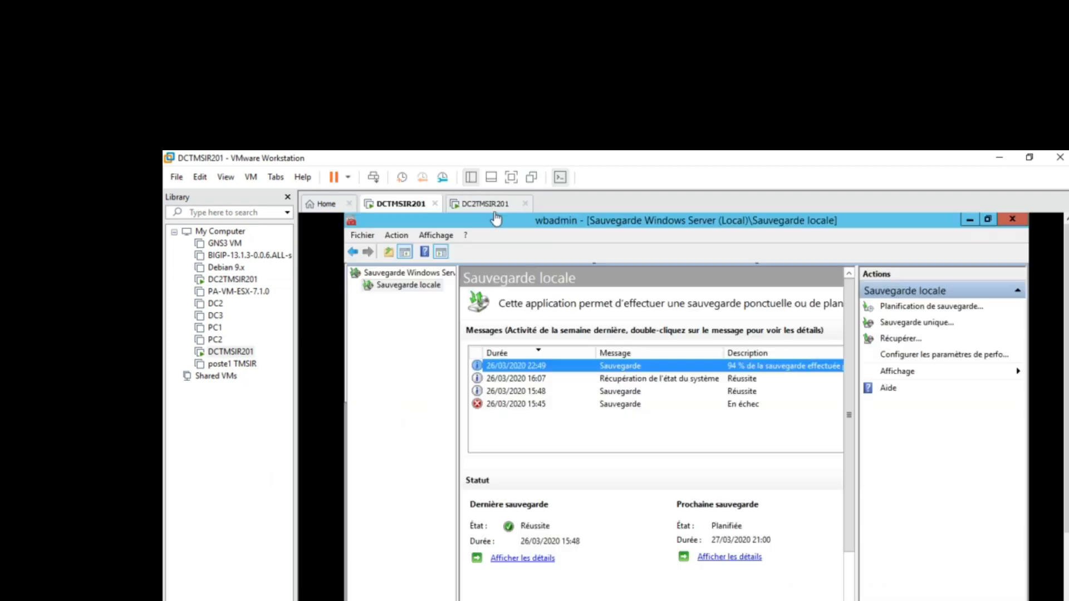
pyautogui.click(493, 212)
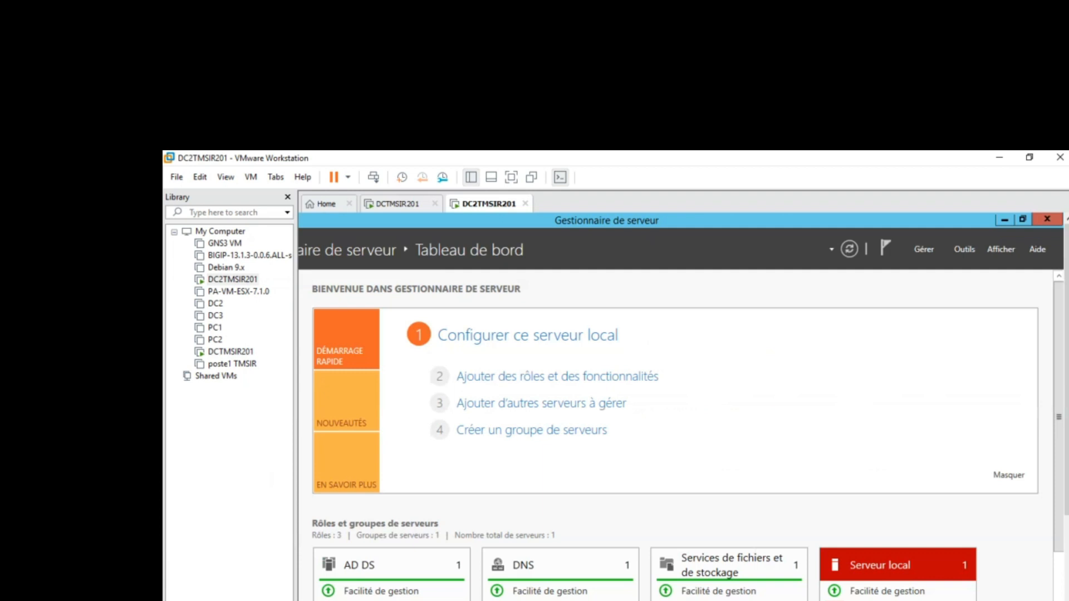
pyautogui.click(963, 249)
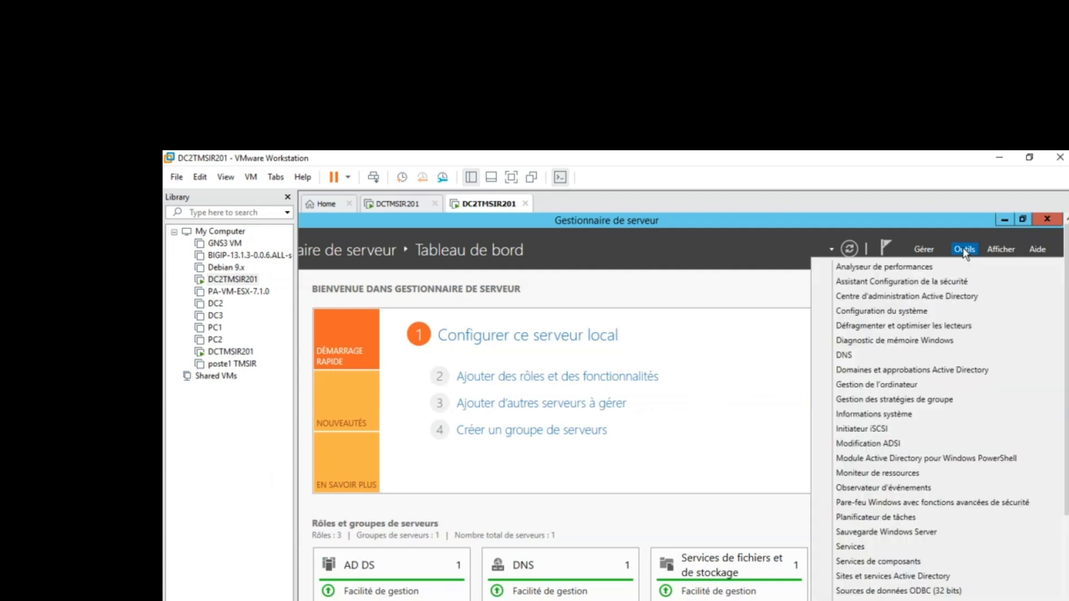
pyautogui.click(927, 532)
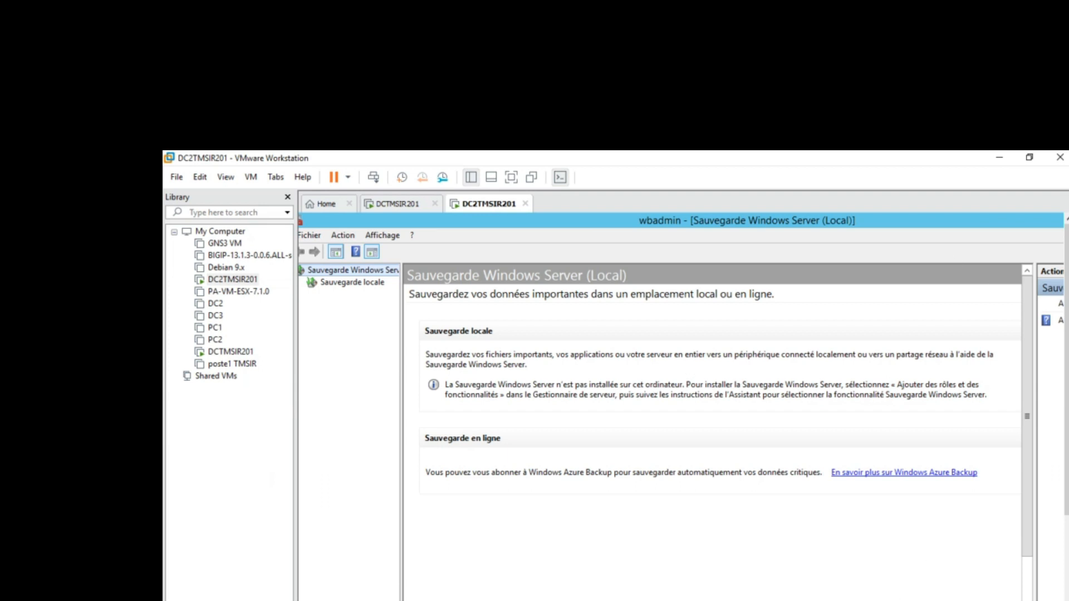
pyautogui.moveTo(883, 600); pyautogui.dragTo(994, 600)
pyautogui.click(1058, 218)
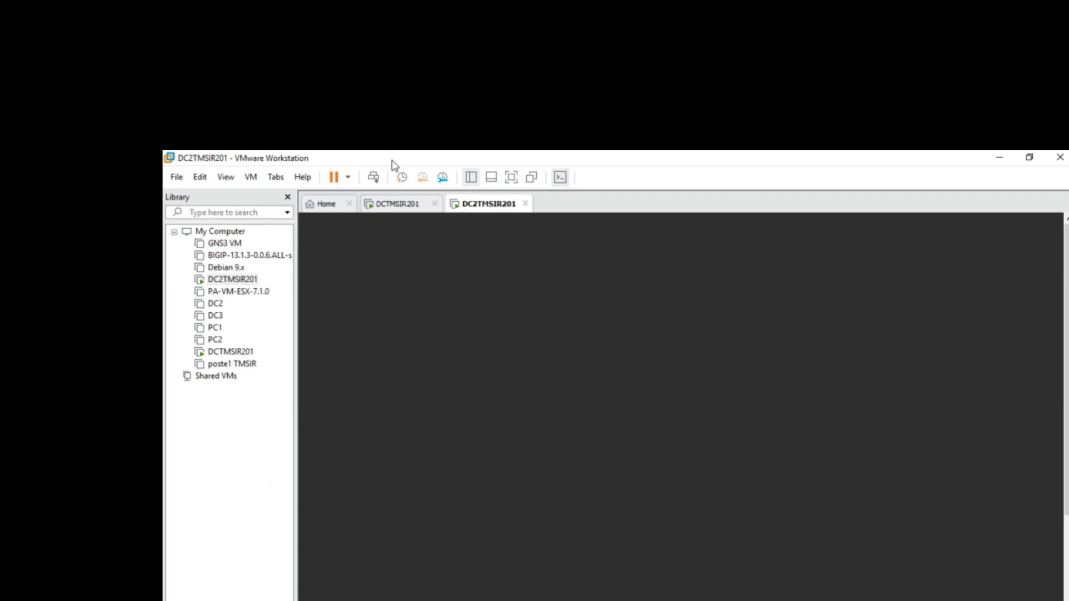
# Step: Check the backup progress on DCTMSIR201 and display the DC2TMSIR201 virtual machine in full screen
pyautogui.click(401, 205)
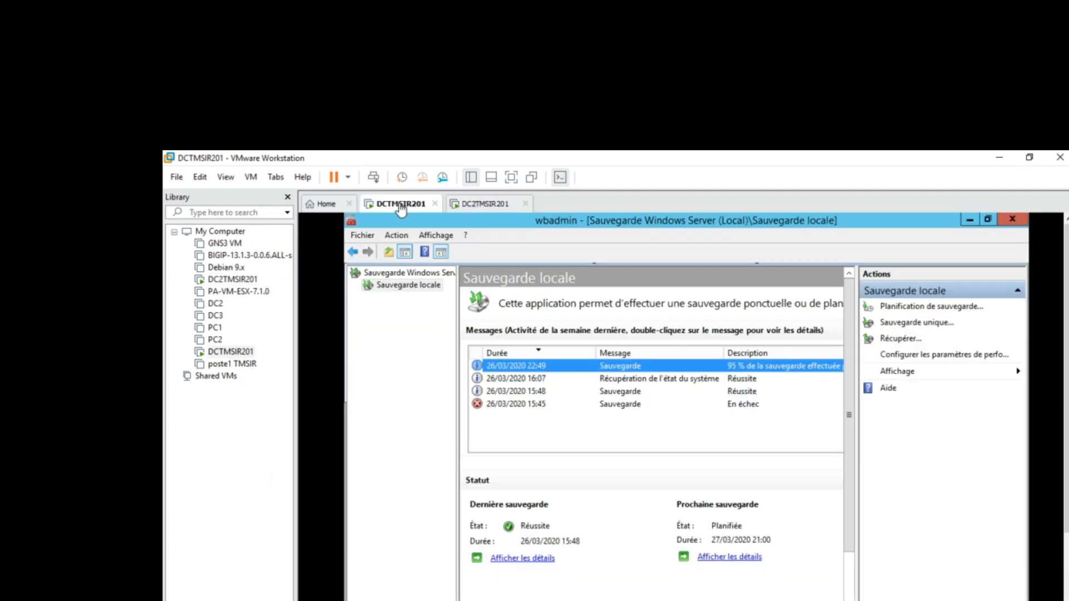
pyautogui.click(492, 206)
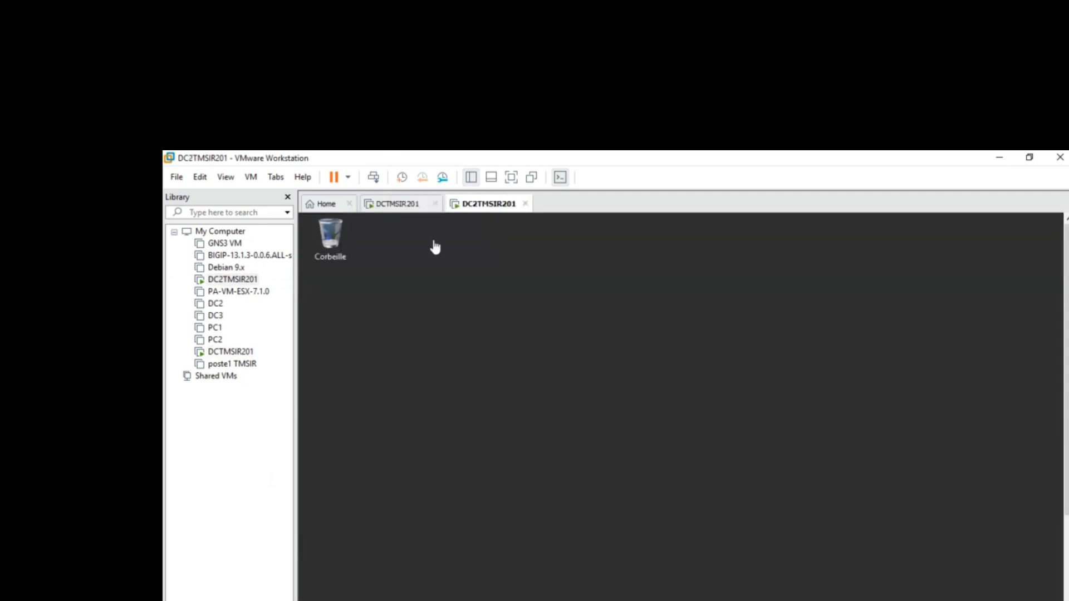
pyautogui.click(511, 177)
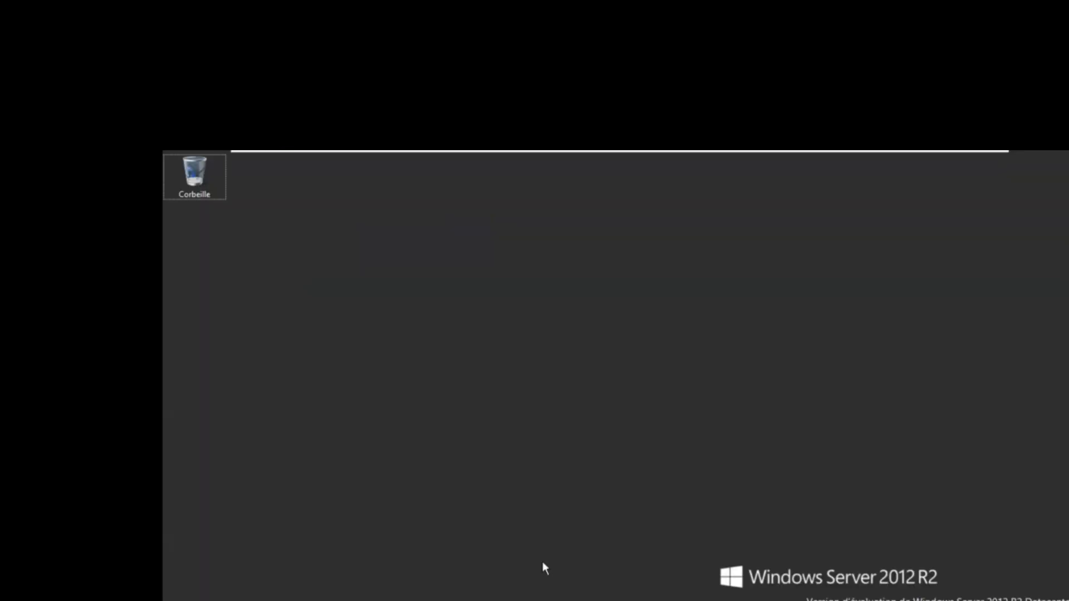
pyautogui.press('super')
pyautogui.press('super')
pyautogui.press('super+r')
pyautogui.write('cmd')
pyautogui.press('Return')
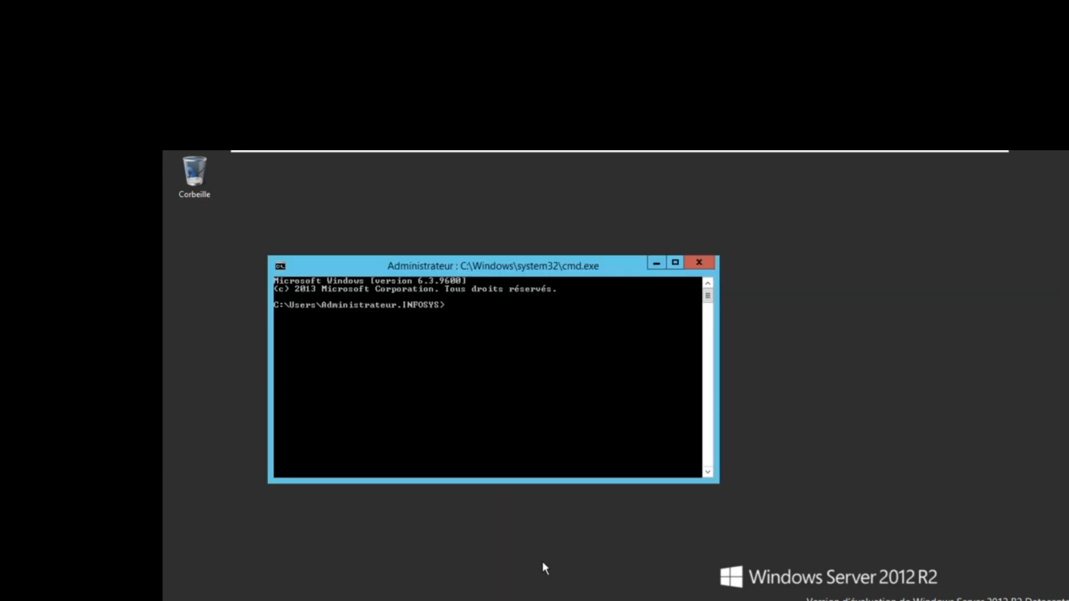
pyautogui.write('powershell')
pyautogui.press('Return')
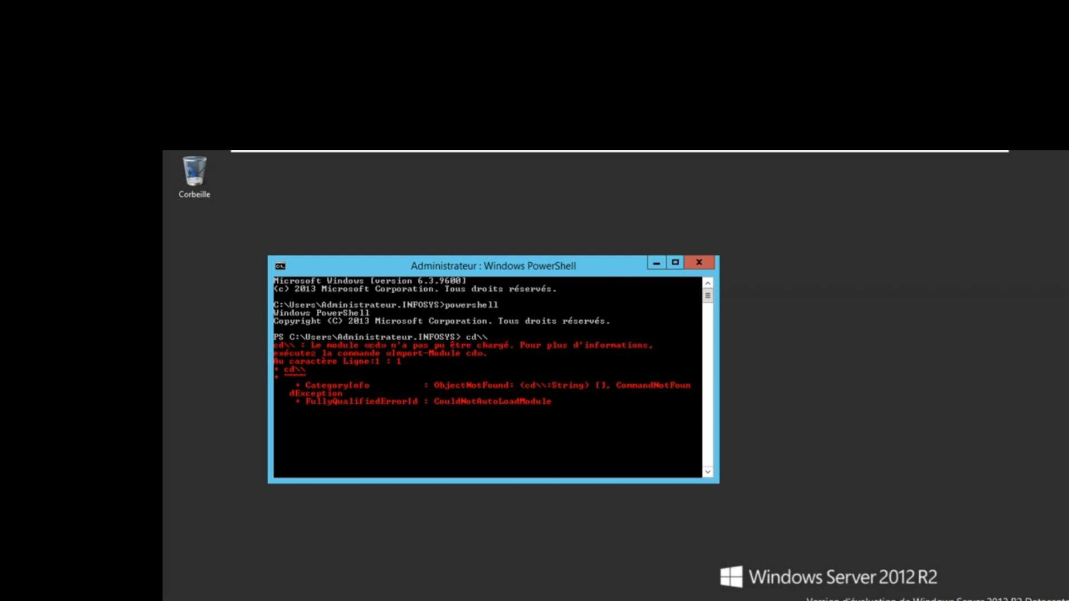
pyautogui.click(699, 262)
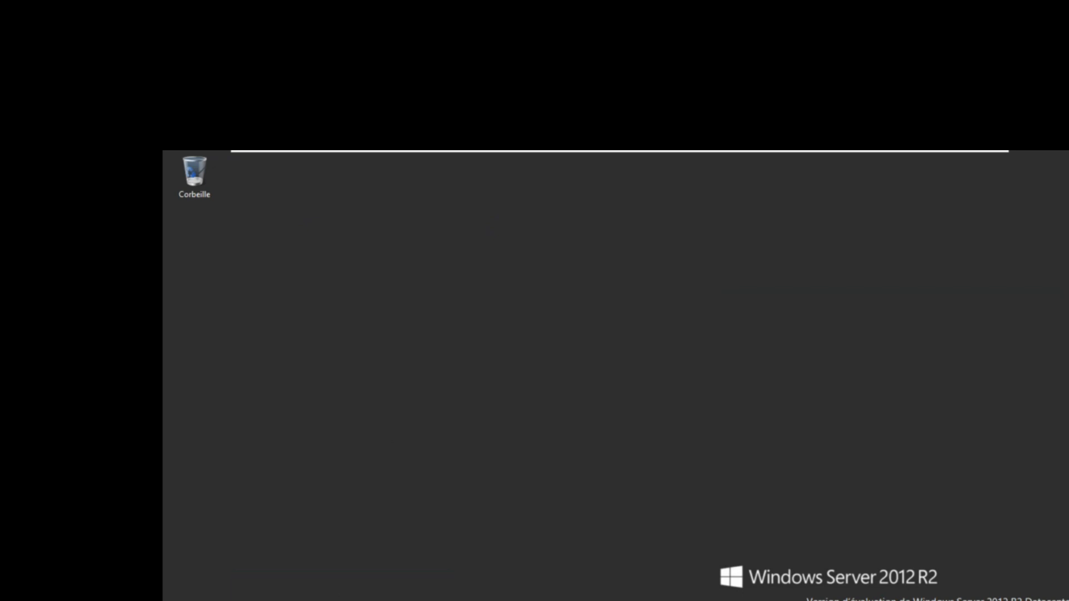
# Step: Open an administrator Command Prompt on DC2TMSIR201, change to the root of C:, and start PowerShell
pyautogui.press('super')
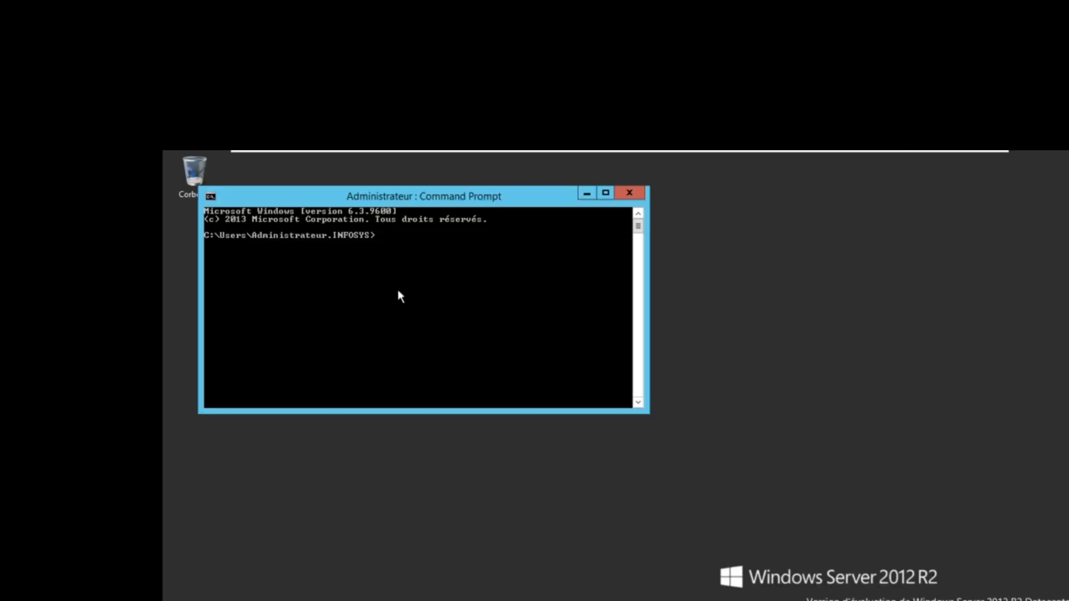
pyautogui.write('cd\\')
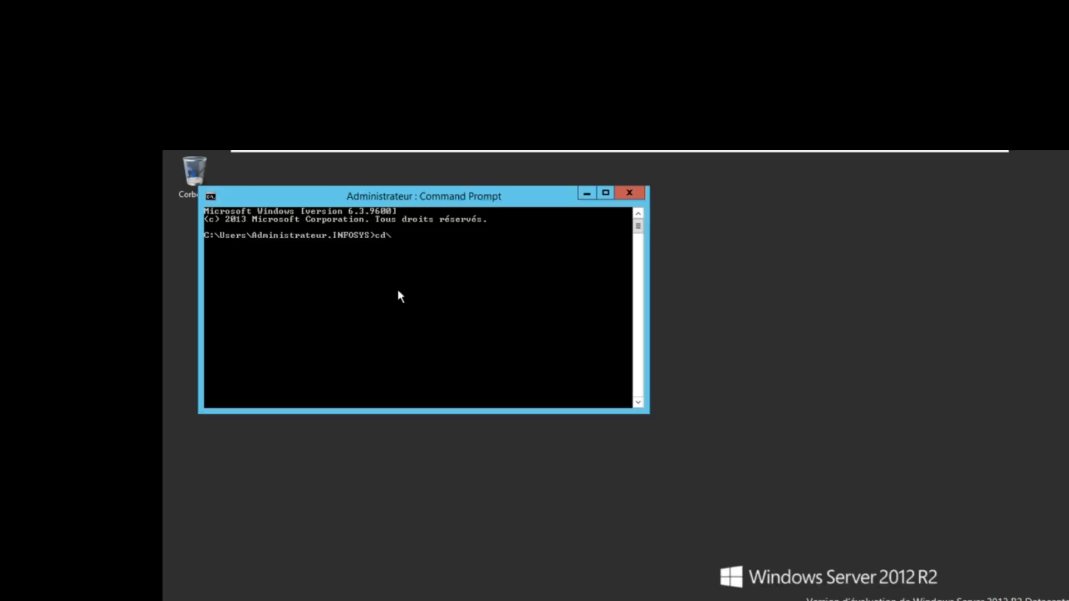
pyautogui.press('Return')
pyautogui.write('powershell')
pyautogui.press('Return')
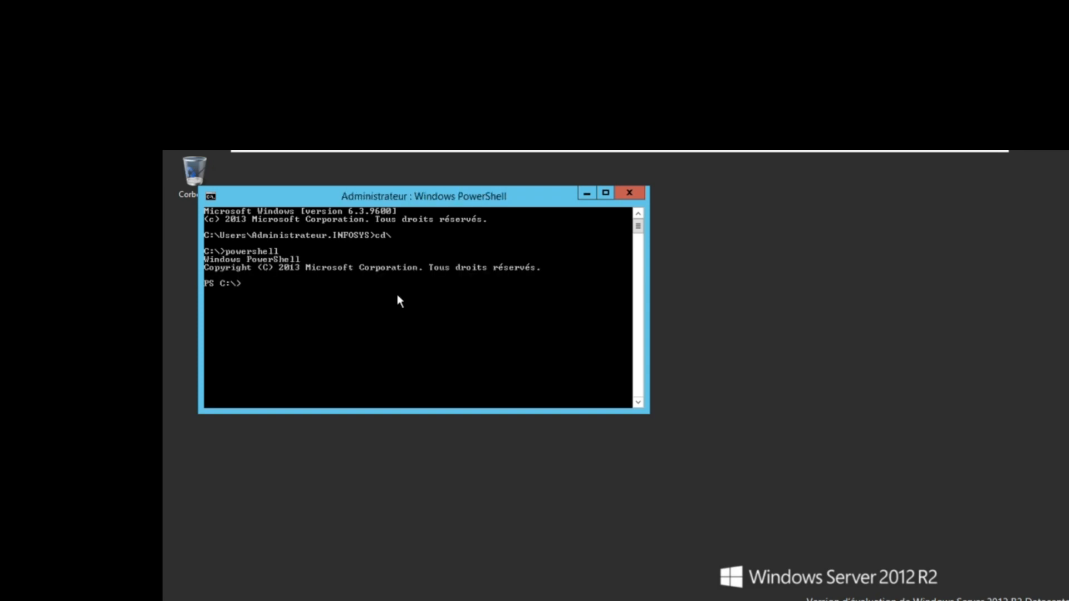
# Step: Copy the Import-module Servermanager command from the sauvegarde AD notes and run it in PowerShell on DC2TMSIR201
pyautogui.moveTo(590, 152)
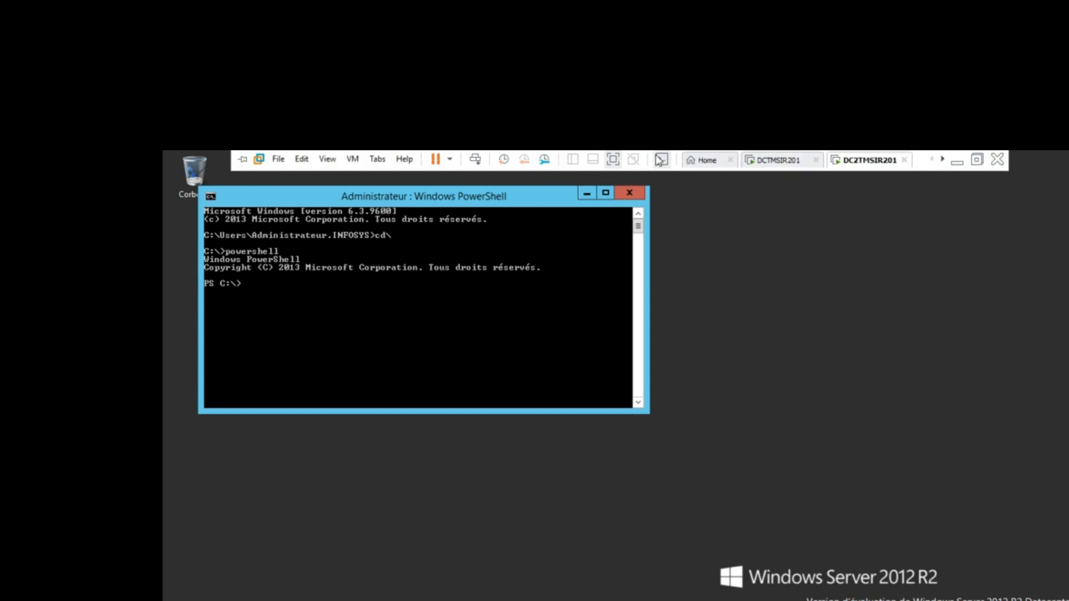
pyautogui.click(613, 160)
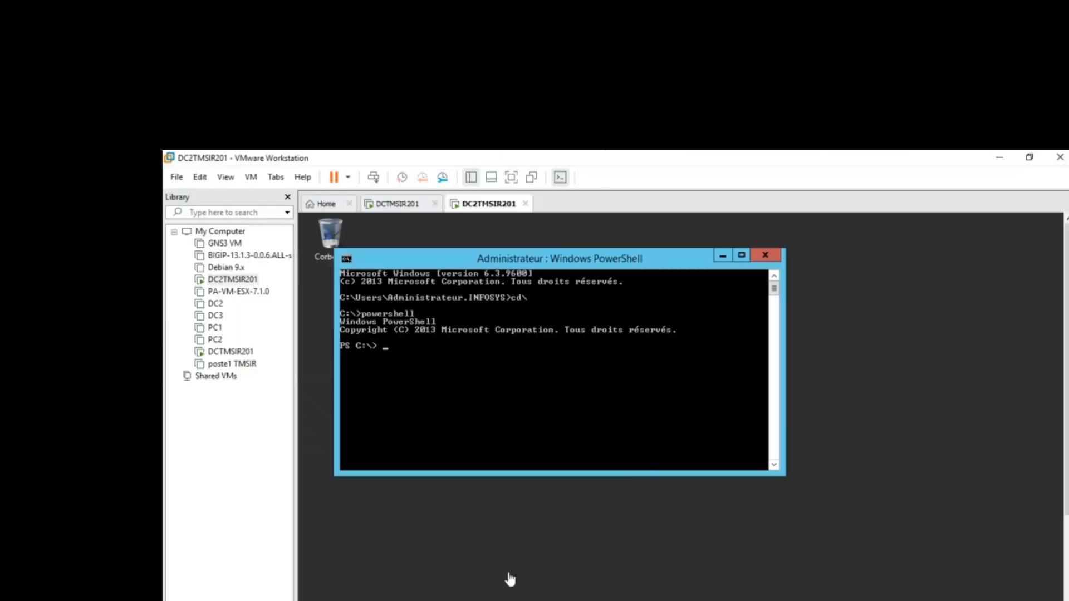
pyautogui.hotkey('alt', 'Tab')
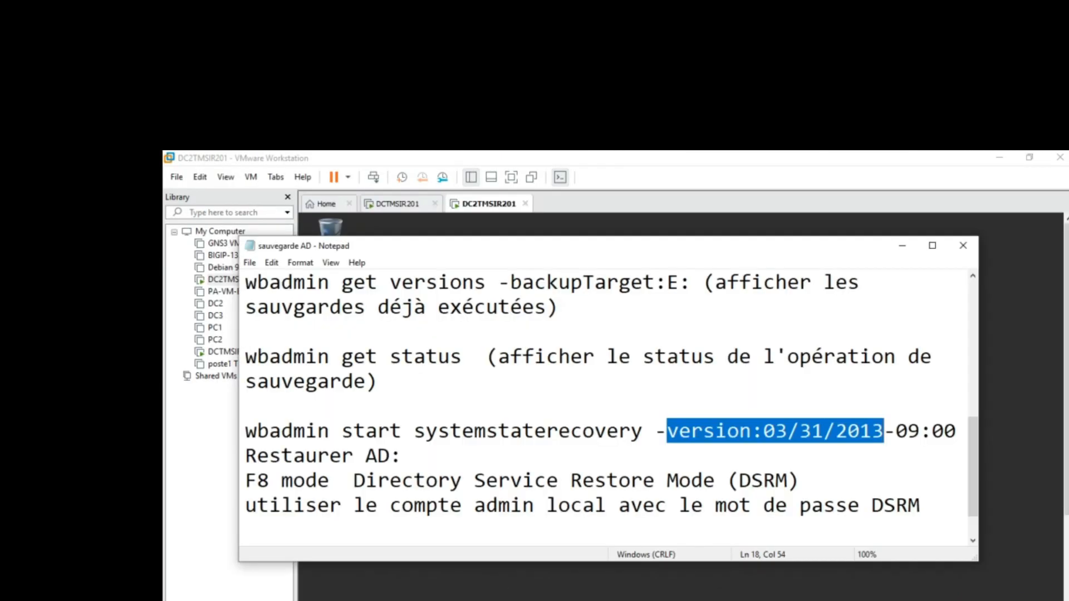
pyautogui.scroll(5, 558, 348)
pyautogui.moveTo(571, 356); pyautogui.dragTo(252, 354)
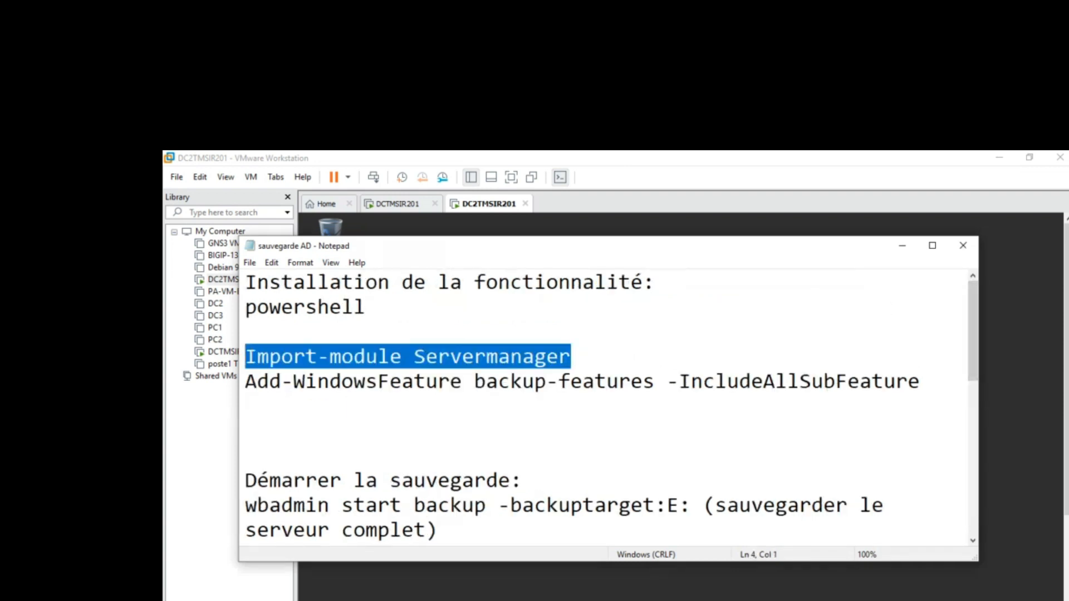
pyautogui.press('super')
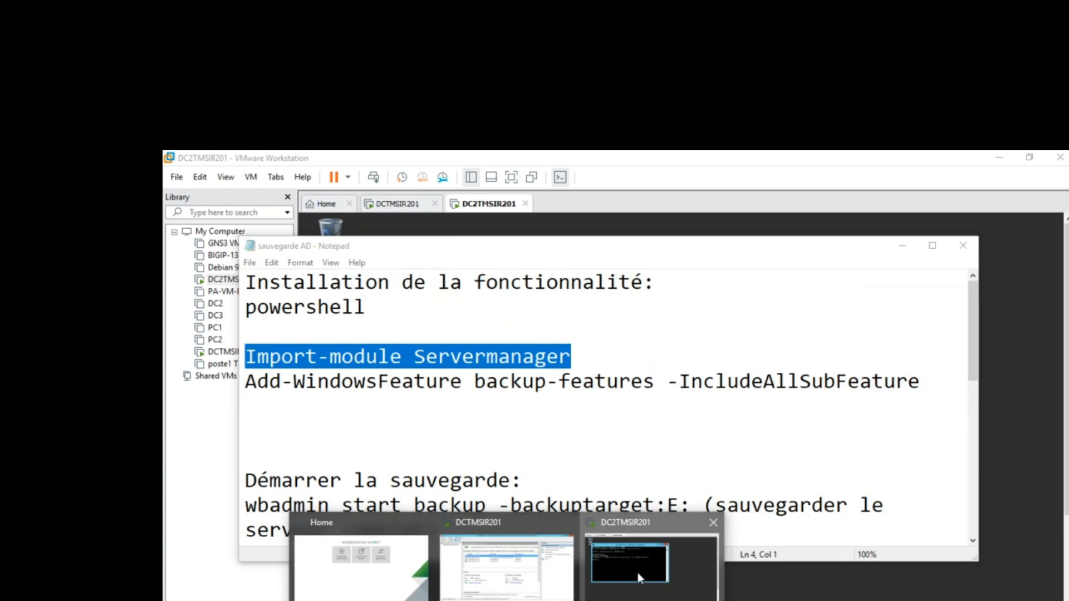
pyautogui.click(637, 572)
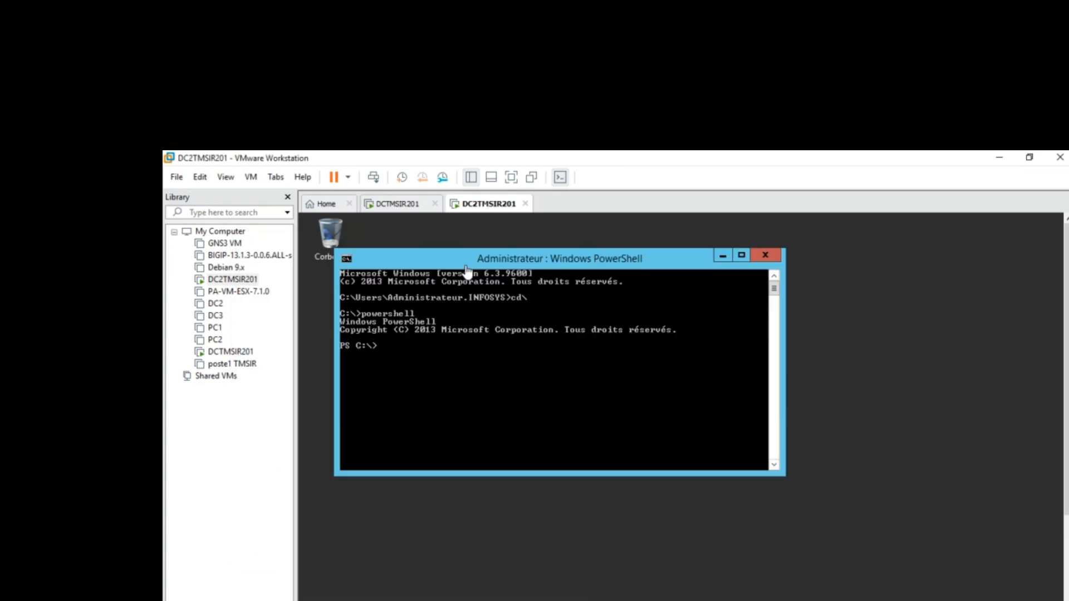
pyautogui.rightClick(401, 354)
pyautogui.click(443, 394)
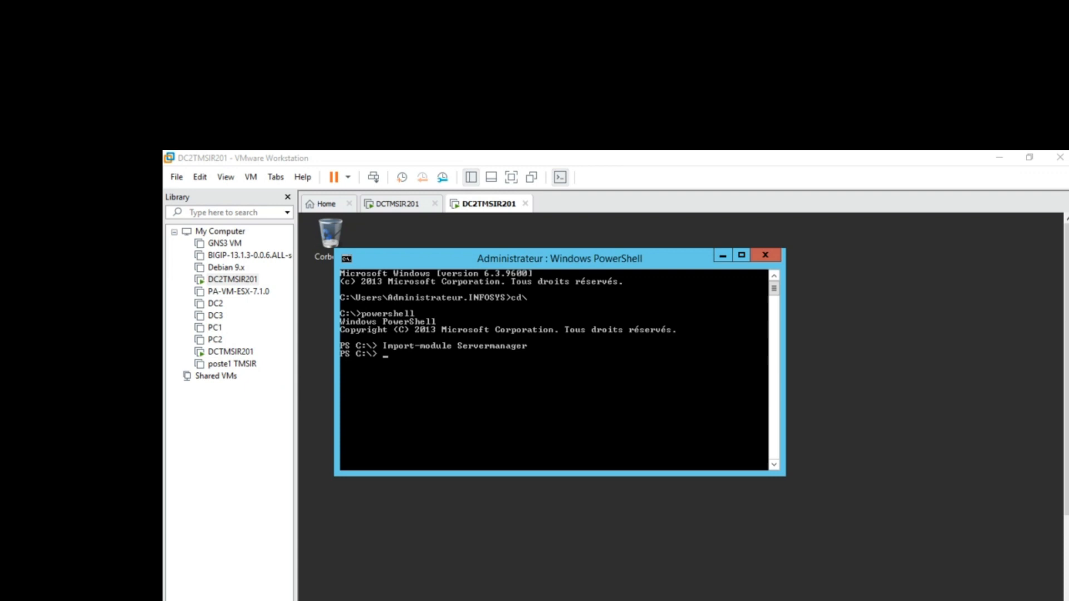
# Step: Try to install the backup feature on DC2TMSIR201 by copying Add-WindowsFeature backup-features -IncludeAllSubFeature from the notes into PowerShell
pyautogui.hotkey('alt', 'Tab')
pyautogui.moveTo(926, 384); pyautogui.dragTo(247, 386)
pyautogui.press('super+c')
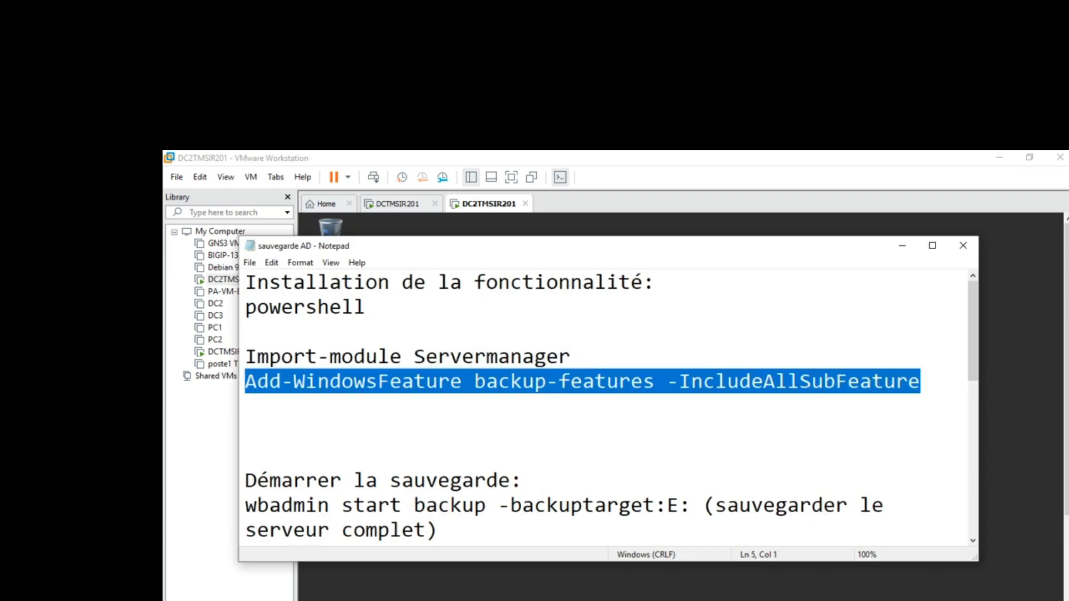
pyautogui.click(507, 600)
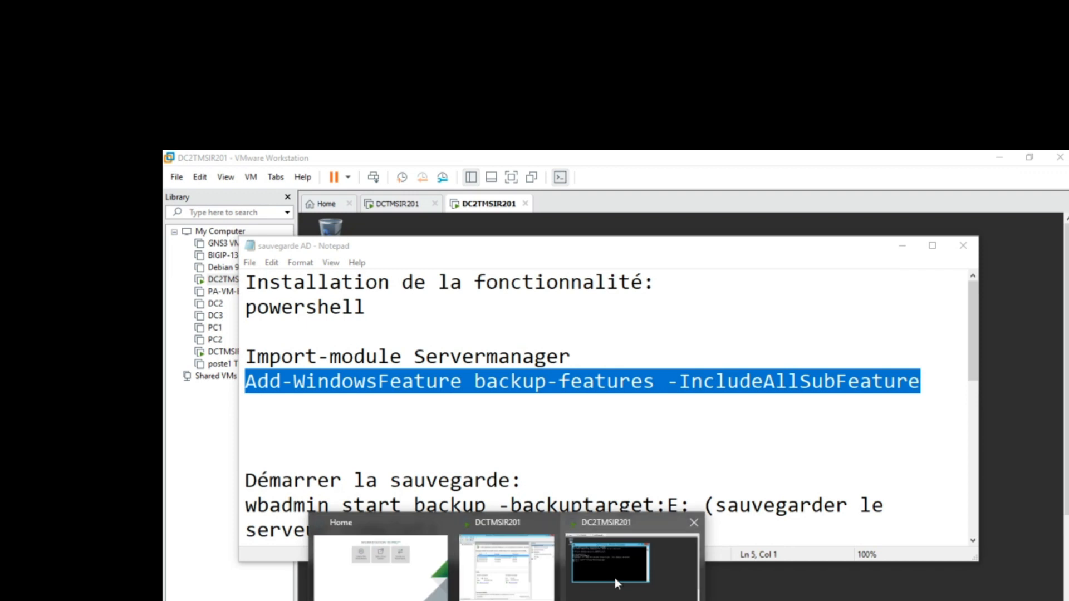
pyautogui.moveTo(615, 578)
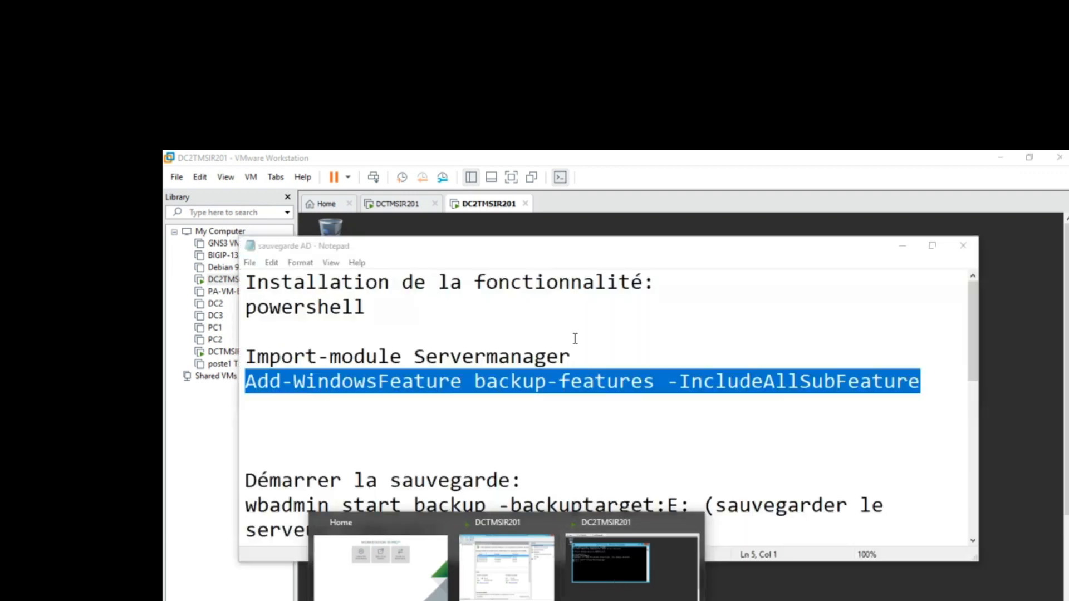
pyautogui.click(474, 375)
pyautogui.moveTo(507, 600)
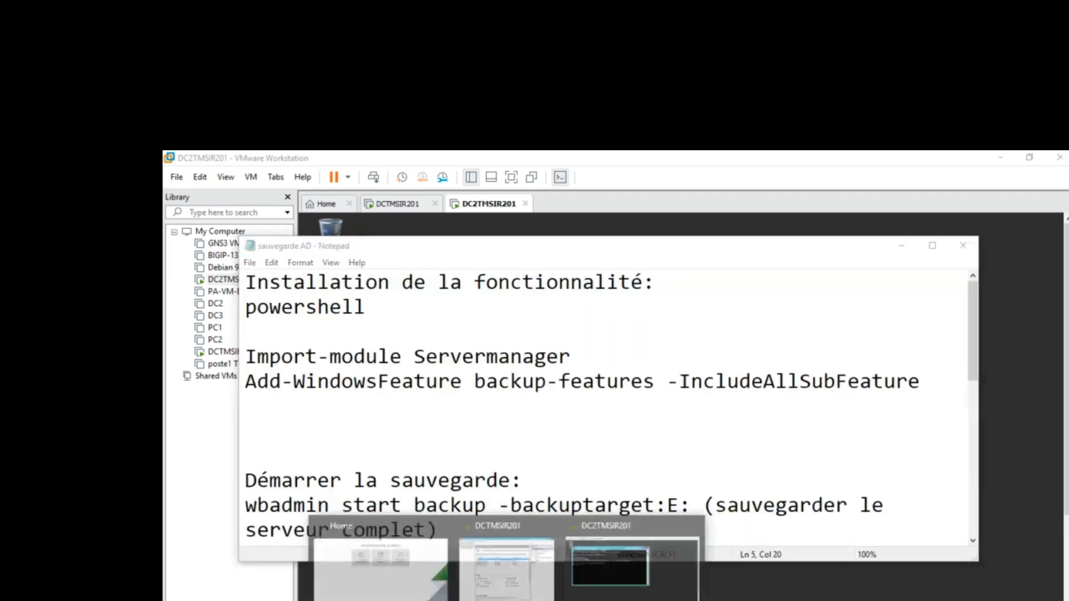
pyautogui.click(606, 564)
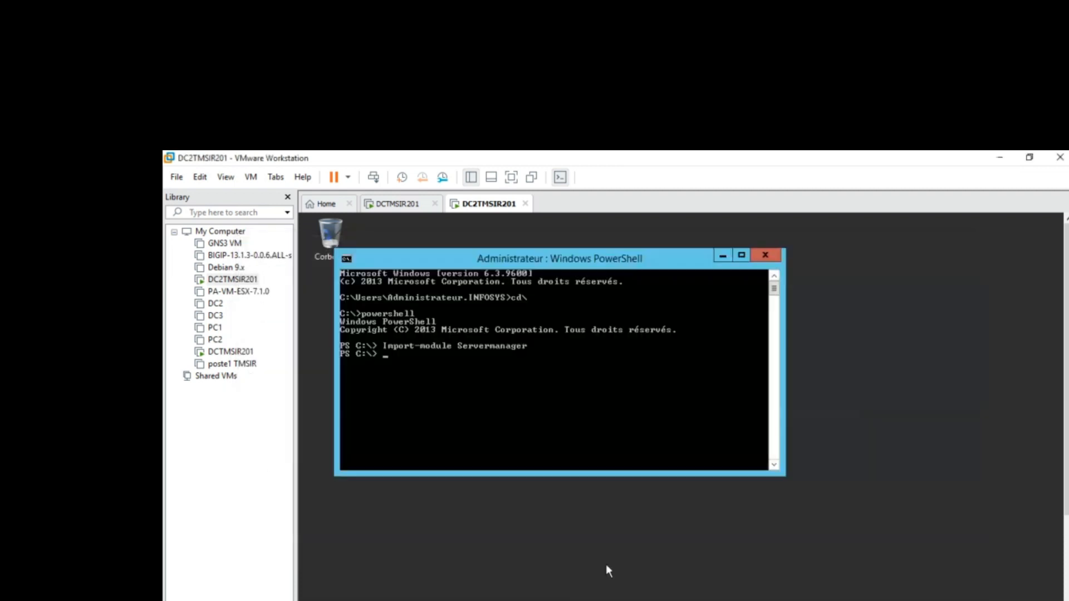
pyautogui.rightClick(398, 352)
pyautogui.click(436, 389)
pyautogui.press('Return')
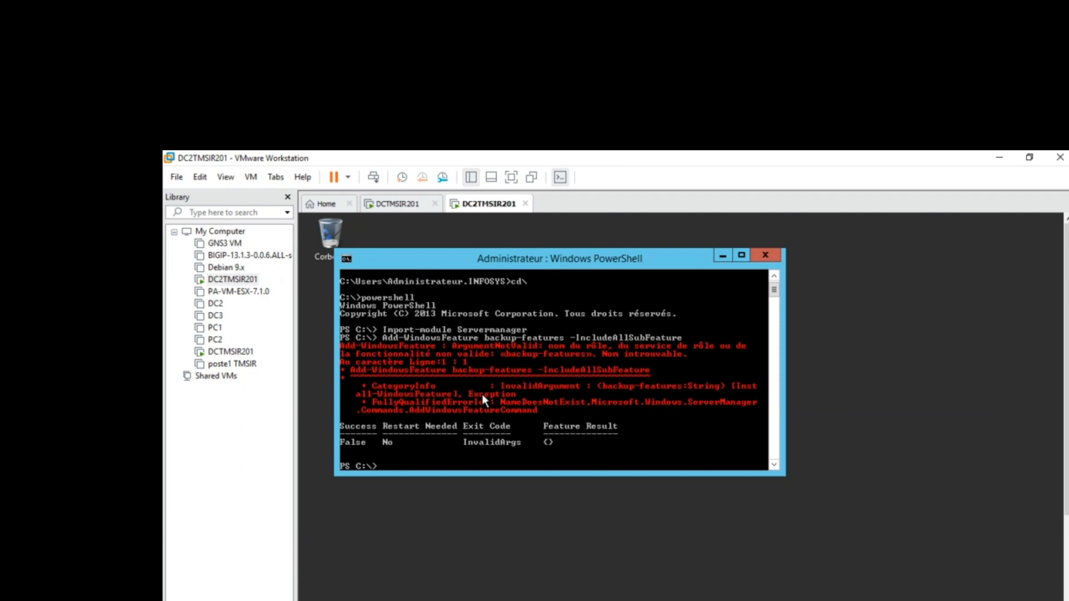
# Step: Check the feature name in the notes and try the shortened command Add-WindowsFeature Backup-features in PowerShell
pyautogui.press('Up')
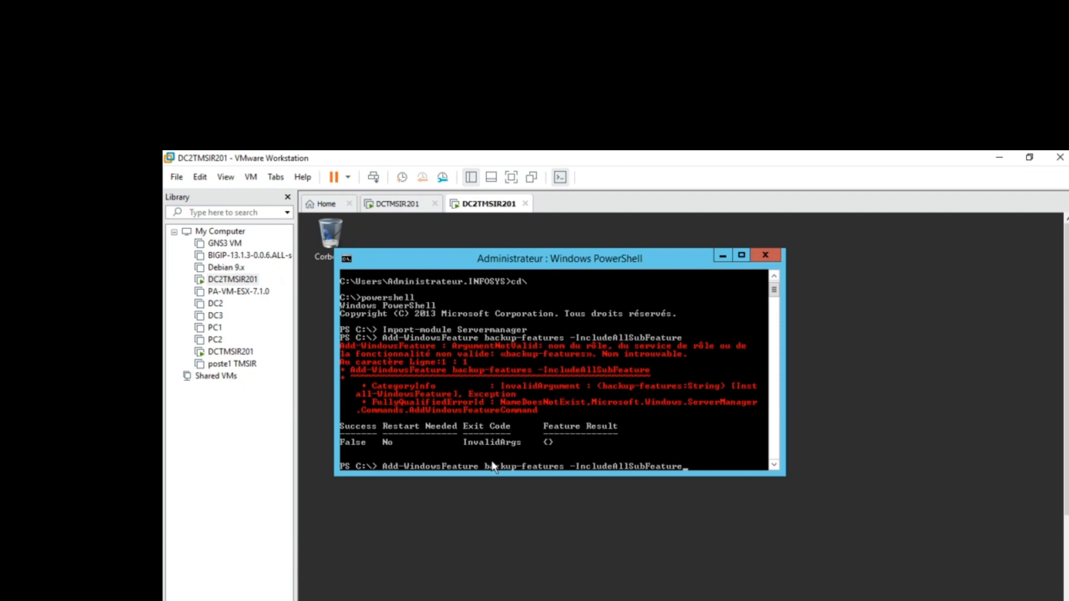
pyautogui.press('BackSpace')
pyautogui.press('BackSpace')
pyautogui.press('BackSpace')
pyautogui.press('BackSpace')
pyautogui.press('BackSpace')
pyautogui.press('BackSpace')
pyautogui.press('BackSpace')
pyautogui.press('BackSpace')
pyautogui.press('BackSpace')
pyautogui.press('BackSpace')
pyautogui.press('BackSpace')
pyautogui.press('BackSpace')
pyautogui.press('BackSpace')
pyautogui.press('BackSpace')
pyautogui.press('BackSpace')
pyautogui.press('BackSpace')
pyautogui.press('BackSpace')
pyautogui.press('BackSpace')
pyautogui.press('BackSpace')
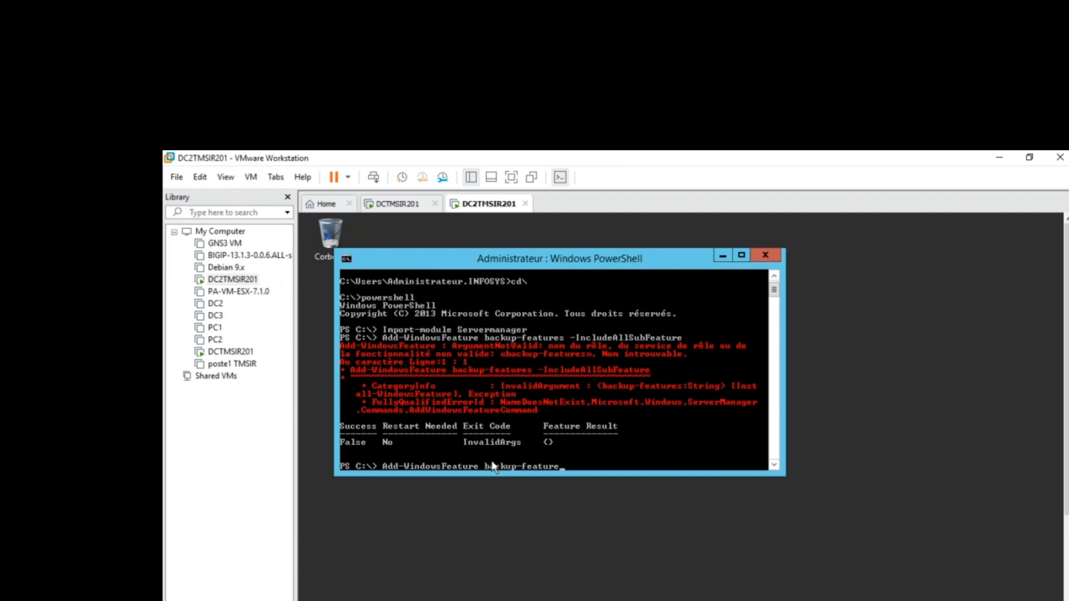
pyautogui.press('BackSpace')
pyautogui.press('BackSpace')
pyautogui.press('BackSpace')
pyautogui.press('BackSpace')
pyautogui.press('BackSpace')
pyautogui.press('BackSpace')
pyautogui.press('BackSpace')
pyautogui.press('BackSpace')
pyautogui.press('BackSpace')
pyautogui.press('BackSpace')
pyautogui.press('BackSpace')
pyautogui.press('BackSpace')
pyautogui.press('BackSpace')
pyautogui.write('backup')
pyautogui.press('Tab')
pyautogui.press('BackSpace')
pyautogui.press('BackSpace')
pyautogui.press('BackSpace')
pyautogui.write('feta')
pyautogui.write('a')
pyautogui.write('ts')
pyautogui.press('BackSpace')
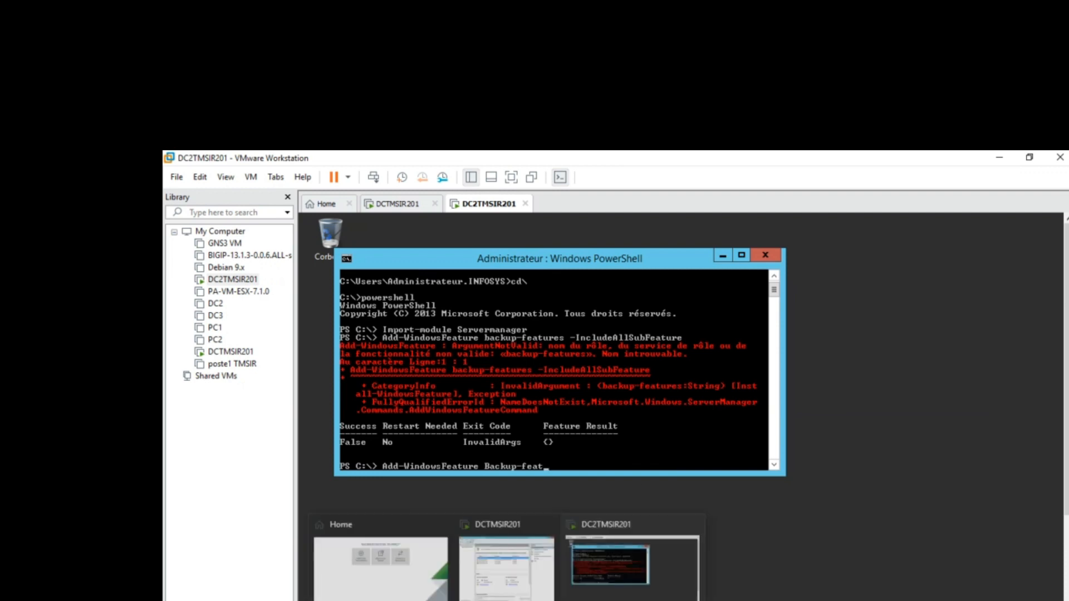
pyautogui.click(529, 600)
pyautogui.click(523, 600)
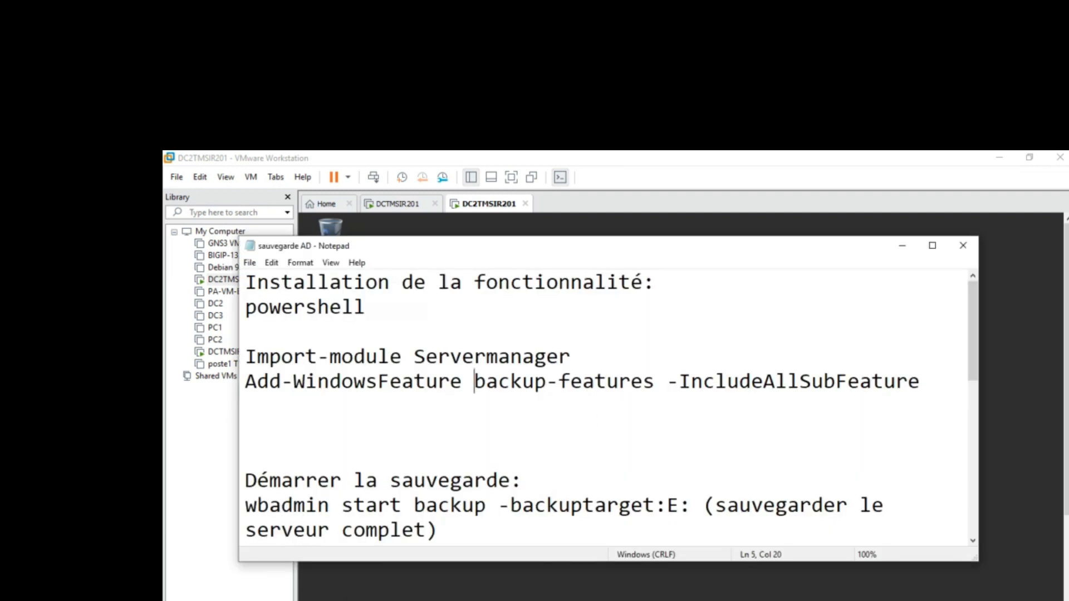
pyautogui.click(540, 600)
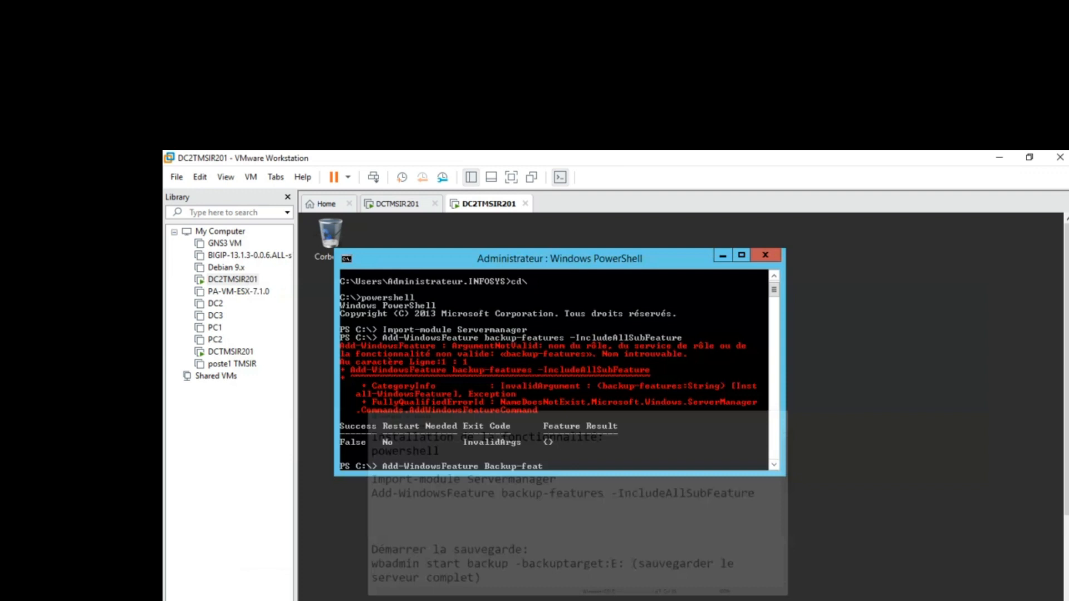
pyautogui.press('Return')
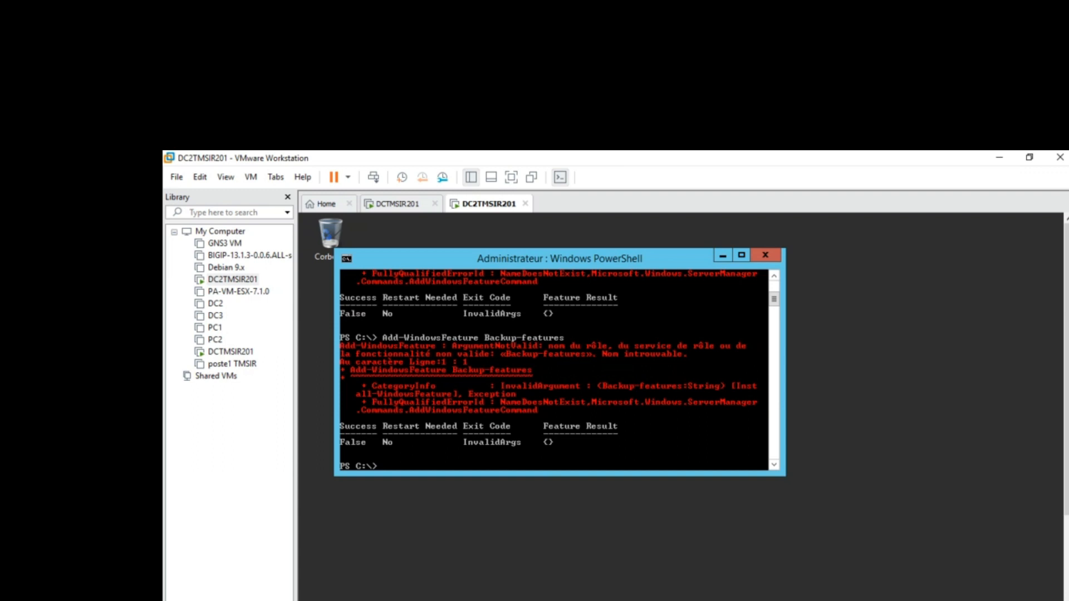
# Step: Open Chrome and copy the command name Add-WindowsFeature from the sauvegarde AD notes
pyautogui.press('super')
pyautogui.write('chrome')
pyautogui.press('Return')
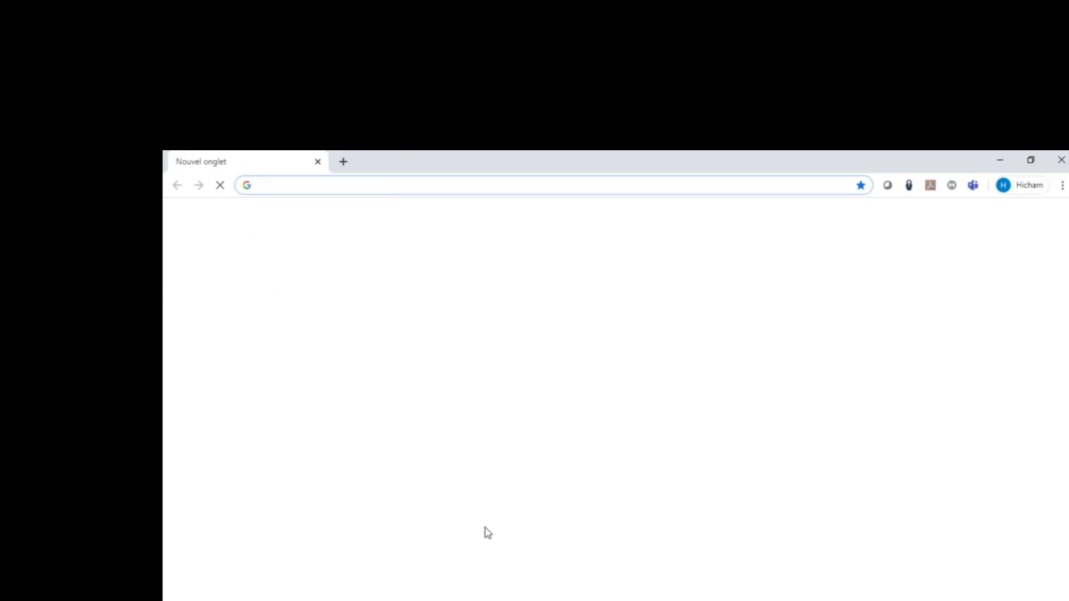
pyautogui.hotkey('alt', 'Tab')
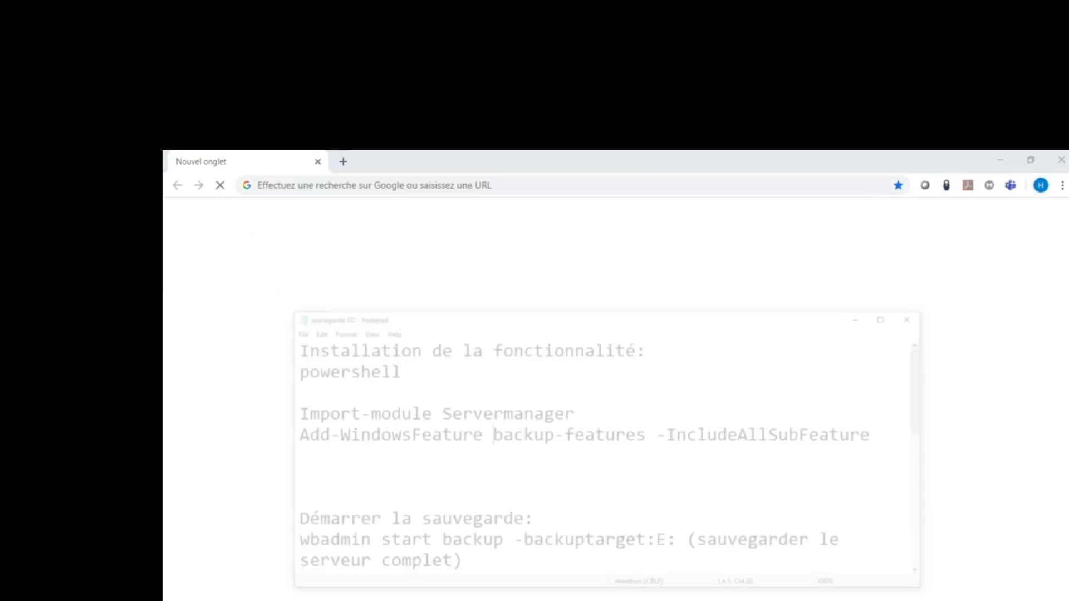
pyautogui.moveTo(462, 381); pyautogui.dragTo(193, 393)
pyautogui.press('super+c')
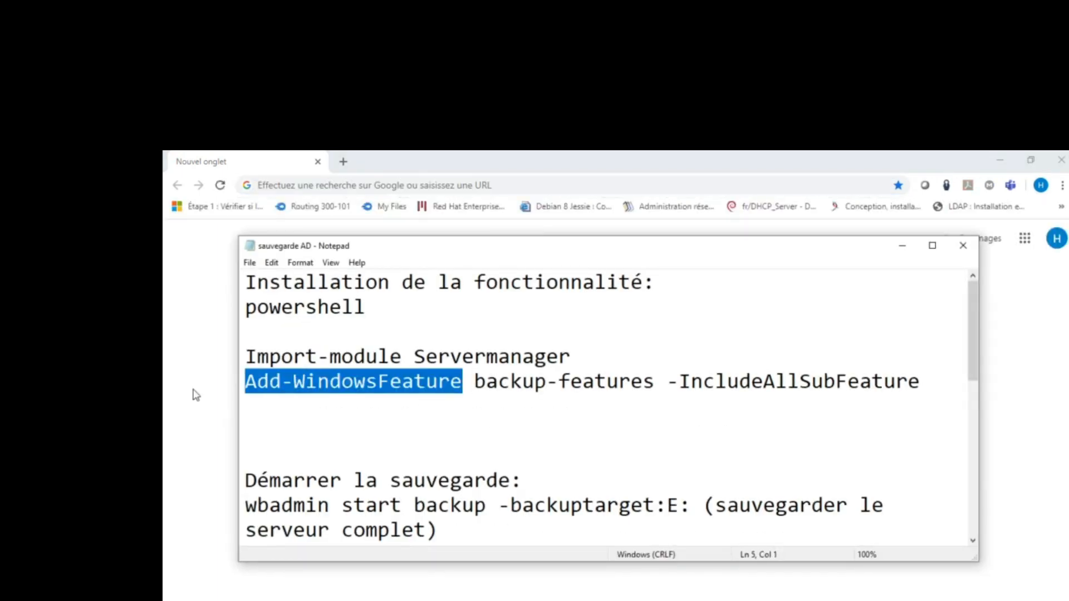
# Step: Query the help for the feature command by running Add-WindowsFeature ? in PowerShell on DC2TMSIR201
pyautogui.click(507, 600)
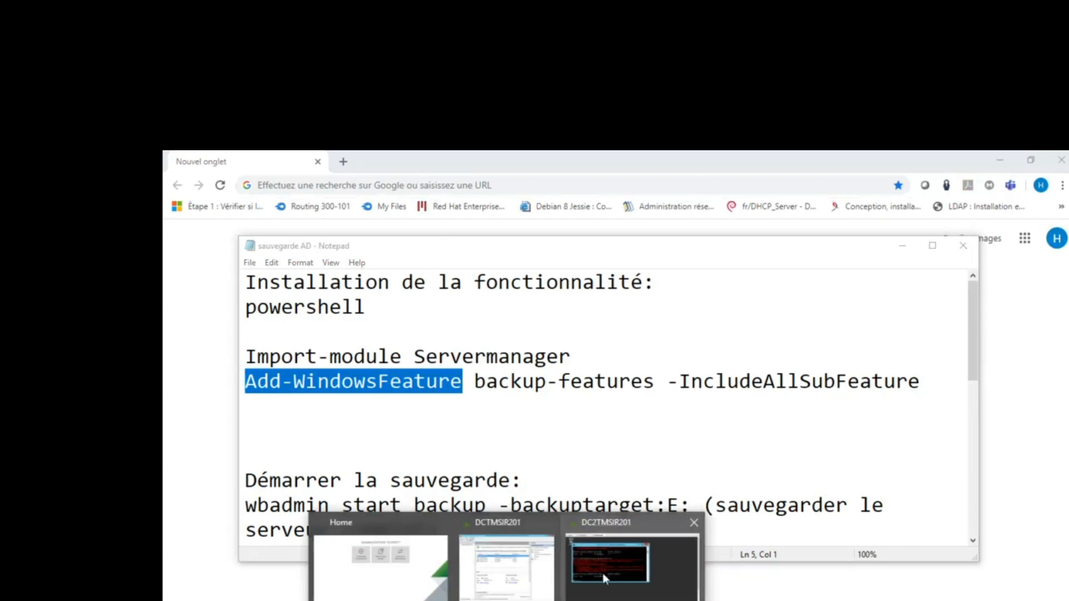
pyautogui.click(605, 579)
pyautogui.rightClick(508, 462)
pyautogui.click(561, 505)
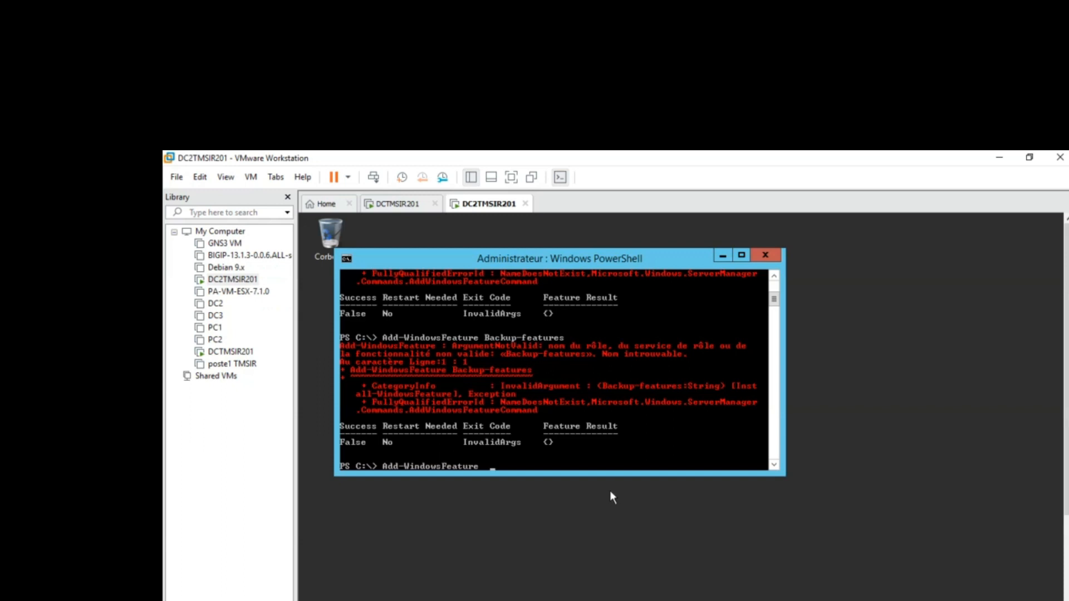
pyautogui.press('BackSpace')
pyautogui.write('?')
pyautogui.press('Return')
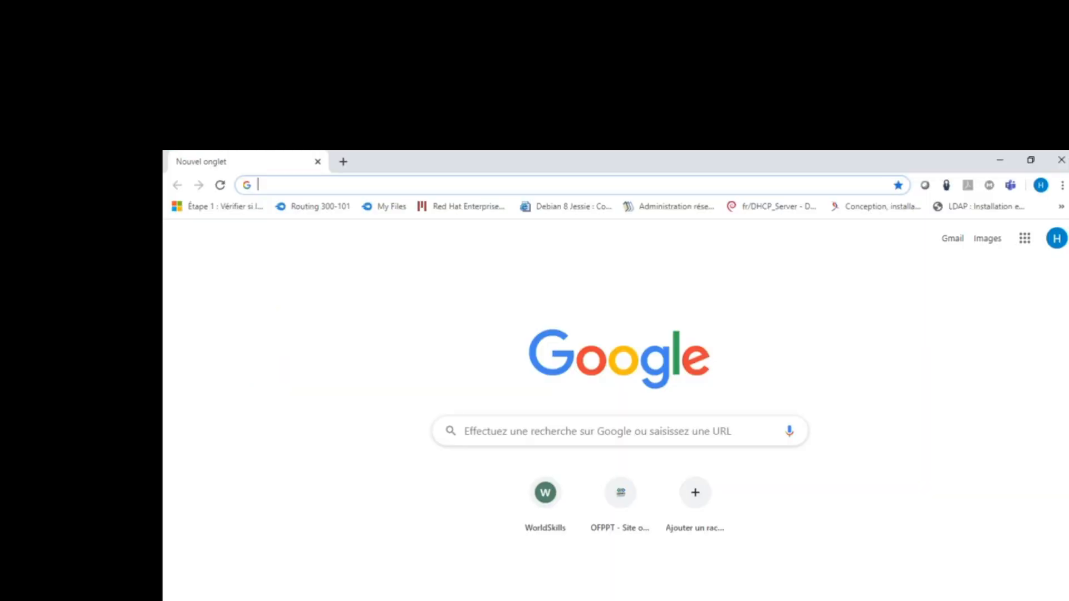
# Step: Search Google in Chrome for add-windowsfeature backup-features and open the Microsoft forum thread about Windows-Server-Backup
pyautogui.hotkey('ctrl', 'v')
pyautogui.press('Return')
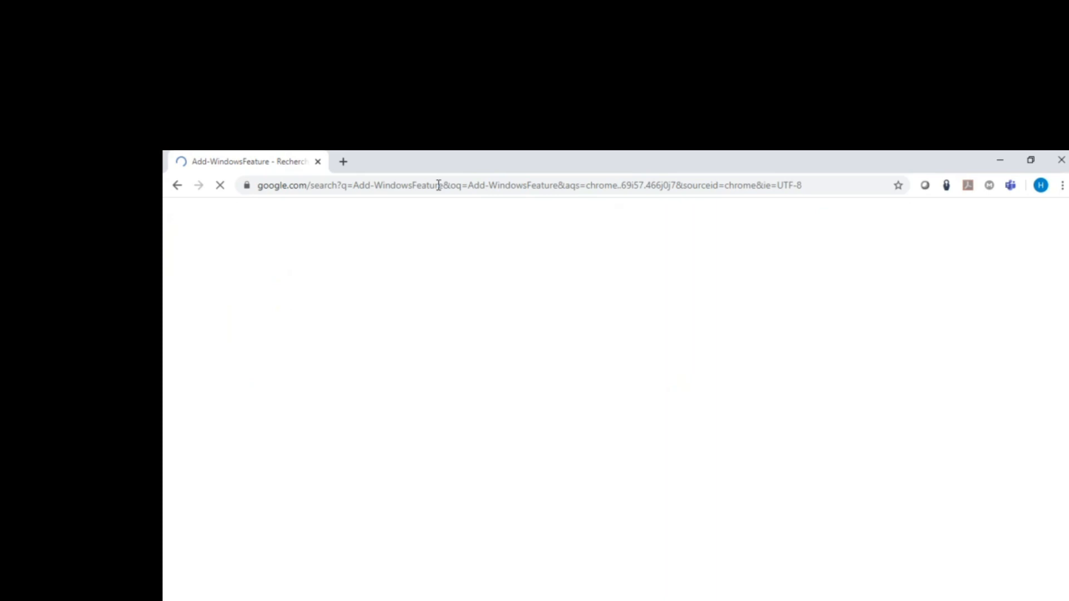
pyautogui.click(425, 231)
pyautogui.write('backup')
pyautogui.press('Down')
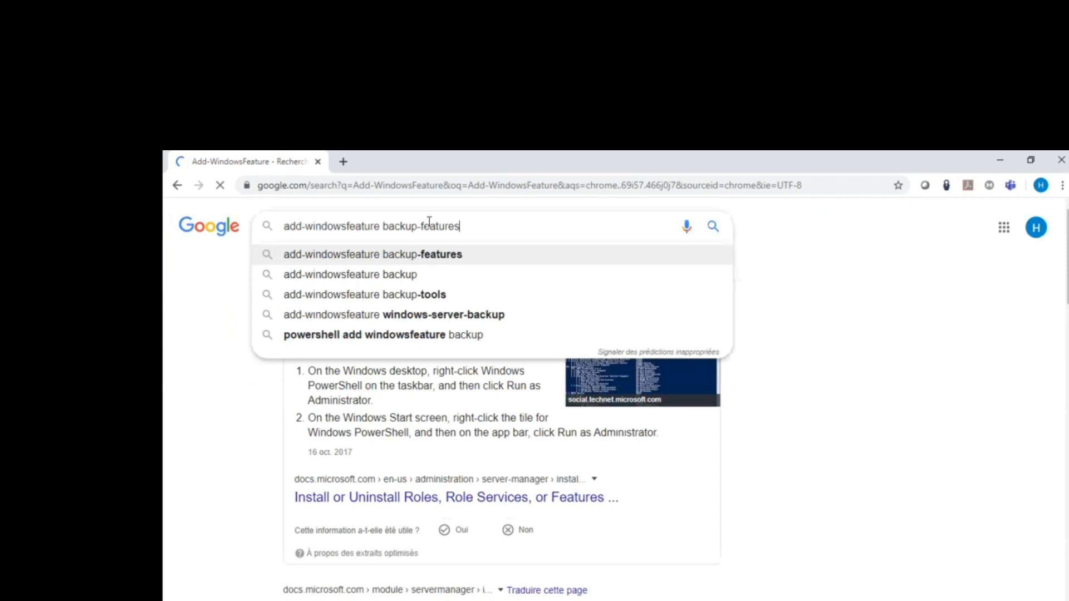
pyautogui.press('Return')
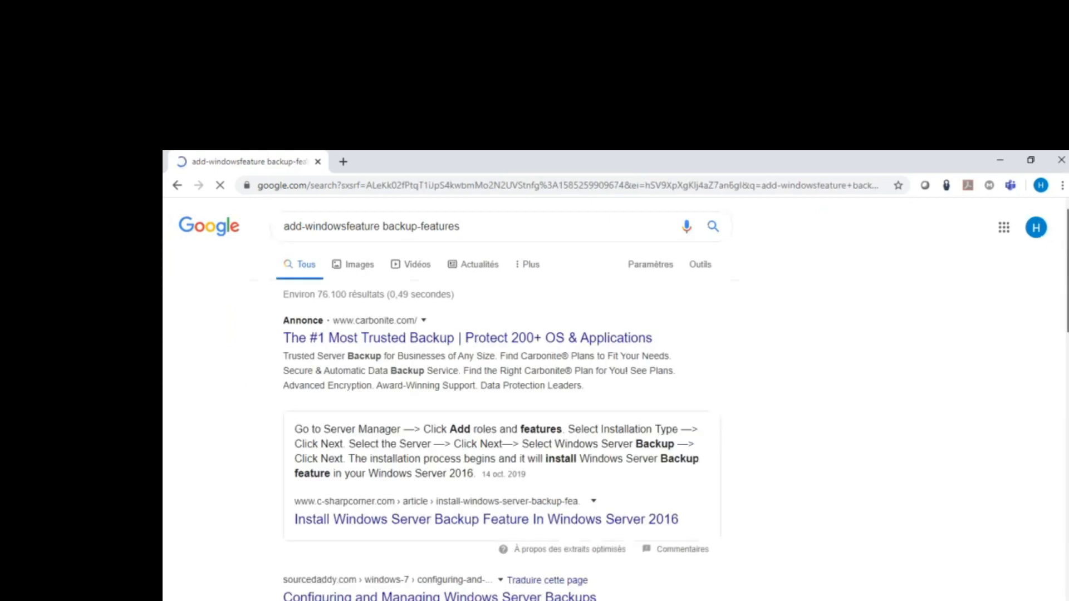
pyautogui.scroll(-5, 440, 322)
pyautogui.click(396, 389)
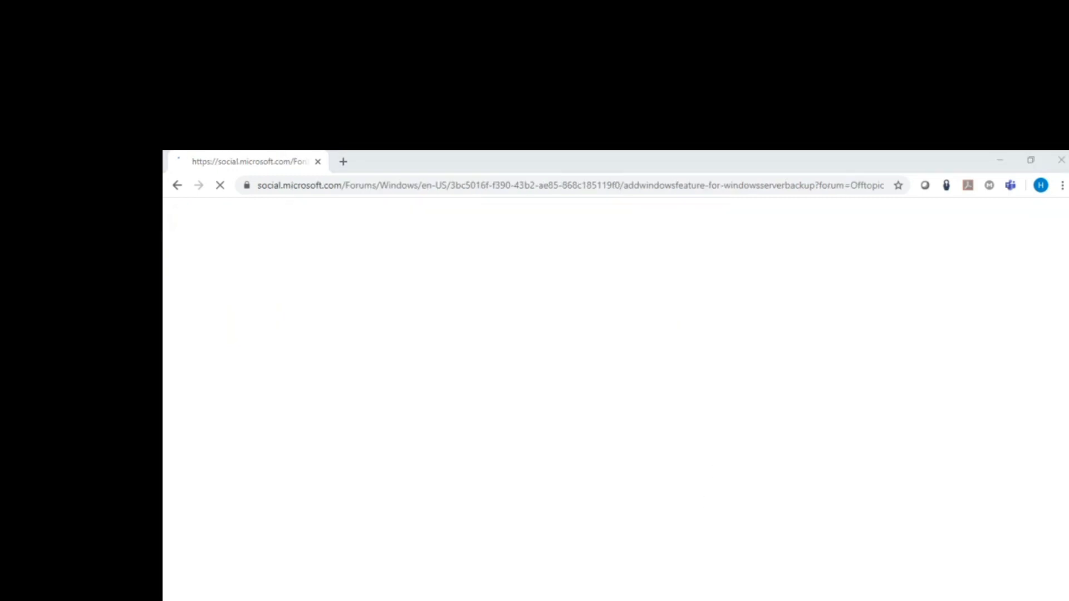
# Step: Switch to PowerShell on DC2TMSIR201 and try the command install-WindowsFeature backup-features -IncludeAllSubFeature
pyautogui.press('Up')
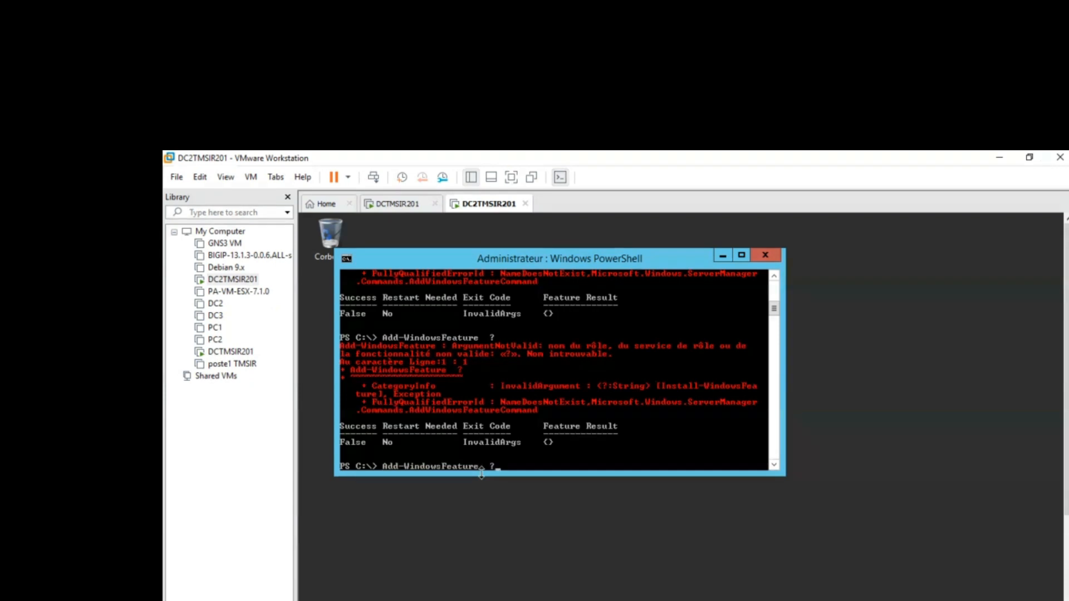
pyautogui.press('BackSpace')
pyautogui.write('backup-features -IncludeAllSubFeature')
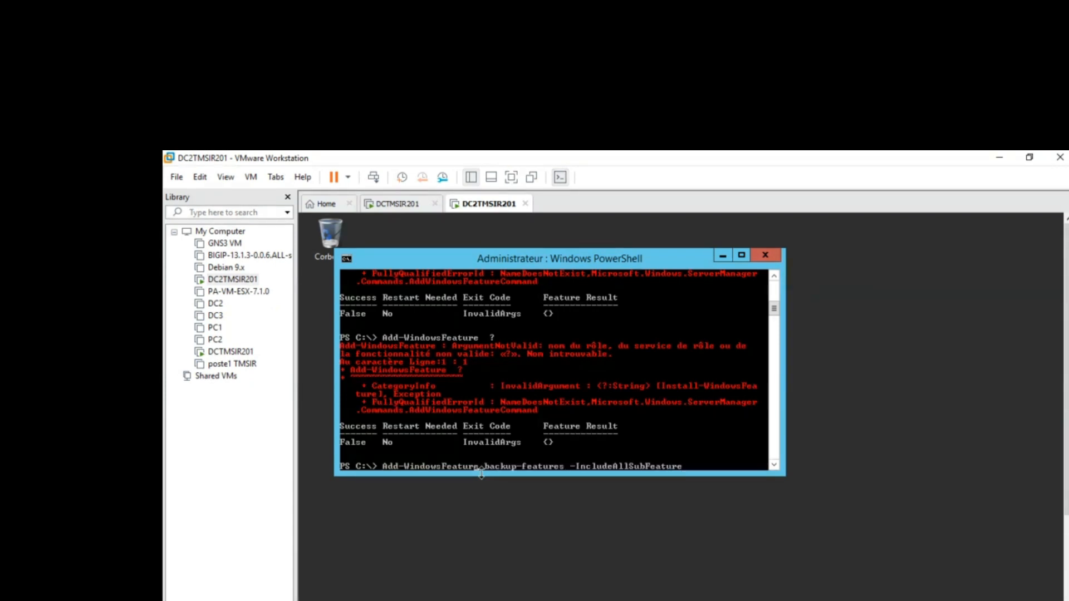
pyautogui.press('BackSpace')
pyautogui.press('BackSpace')
pyautogui.press('BackSpace')
pyautogui.press('BackSpace')
pyautogui.write('install-')
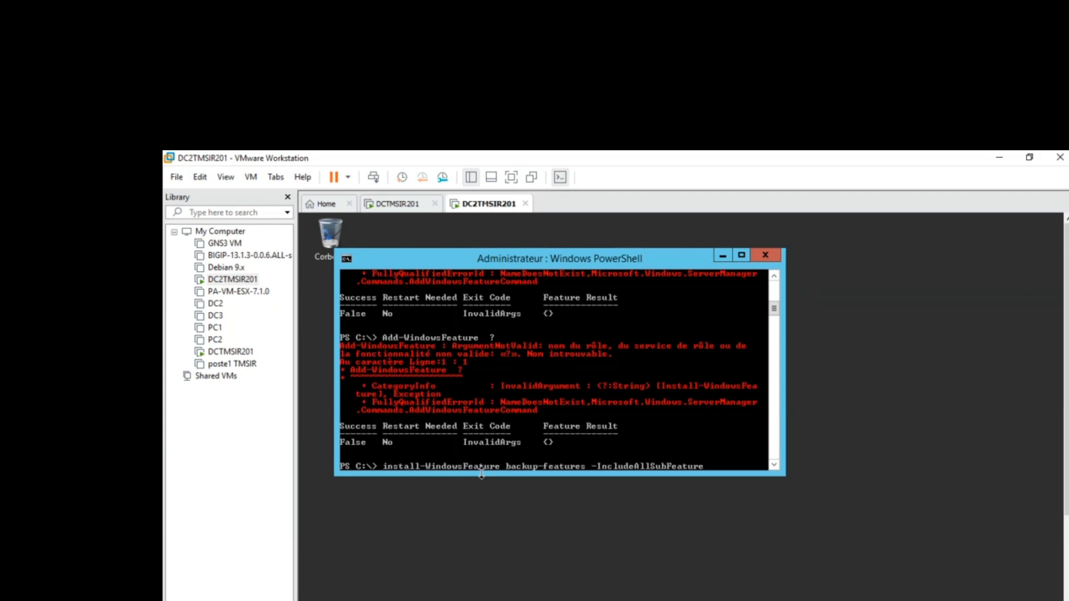
pyautogui.press('Return')
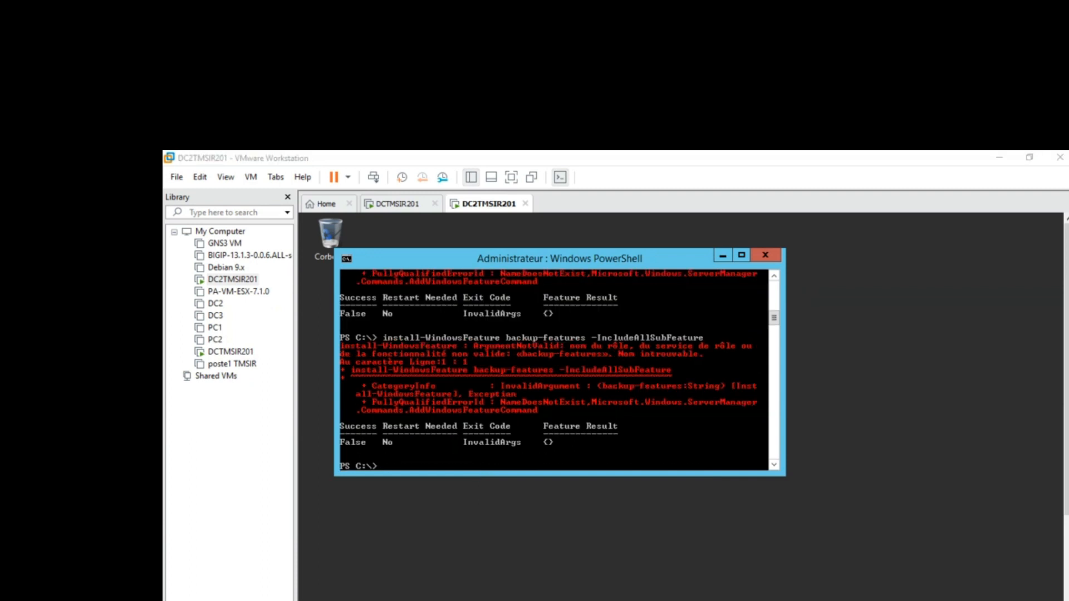
# Step: Switch to the Chrome forum thread and copy Add-WindowsFeature -Name Windows-Server-Backup -IncludeAllSubFeature from the posted script
pyautogui.hotkey('alt', 'Tab')
pyautogui.scroll(-5, 615, 390)
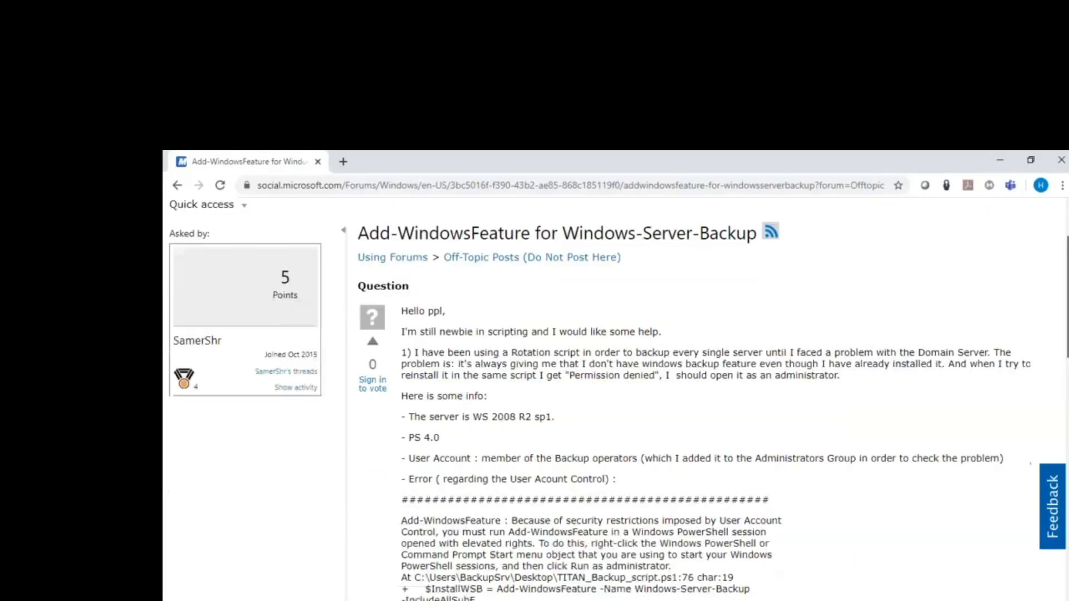
pyautogui.scroll(-4, 615, 390)
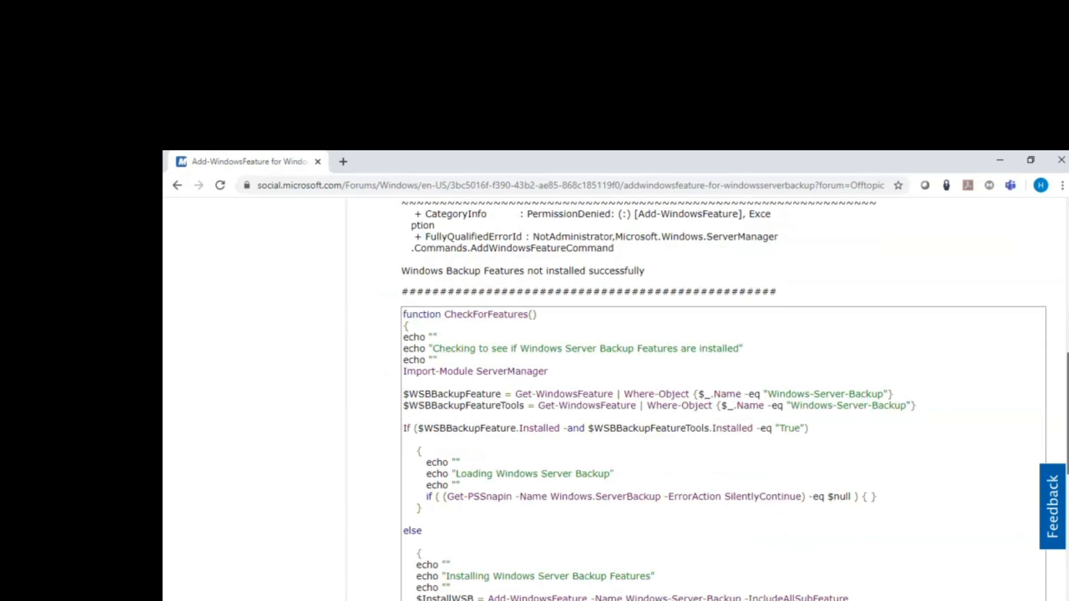
pyautogui.scroll(-5, 723, 399)
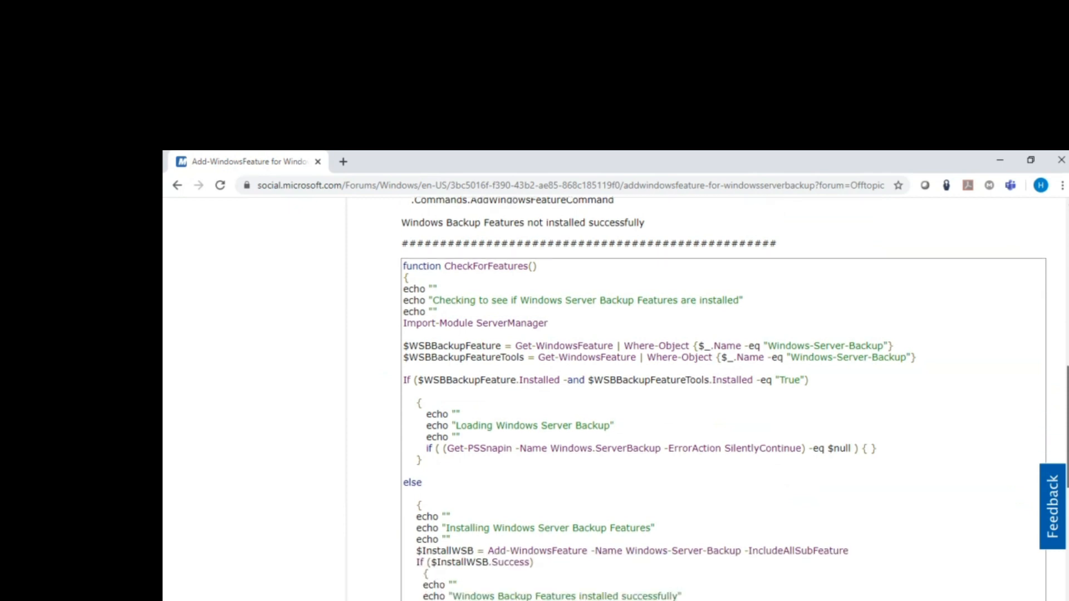
pyautogui.scroll(-7, 723, 400)
pyautogui.scroll(4, 724, 399)
pyautogui.scroll(-1, 723, 399)
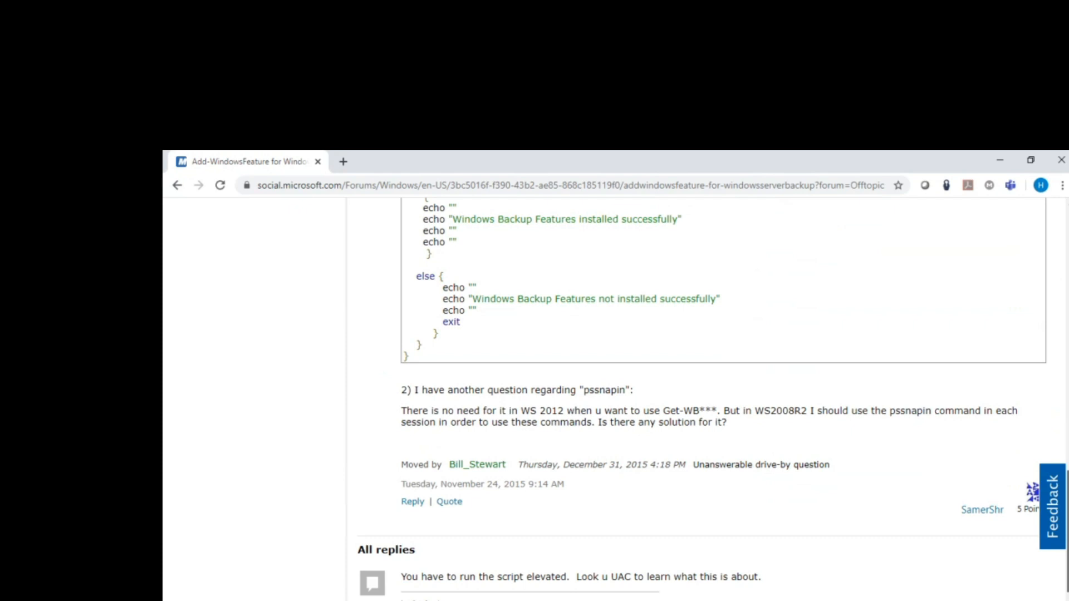
pyautogui.scroll(3, 724, 399)
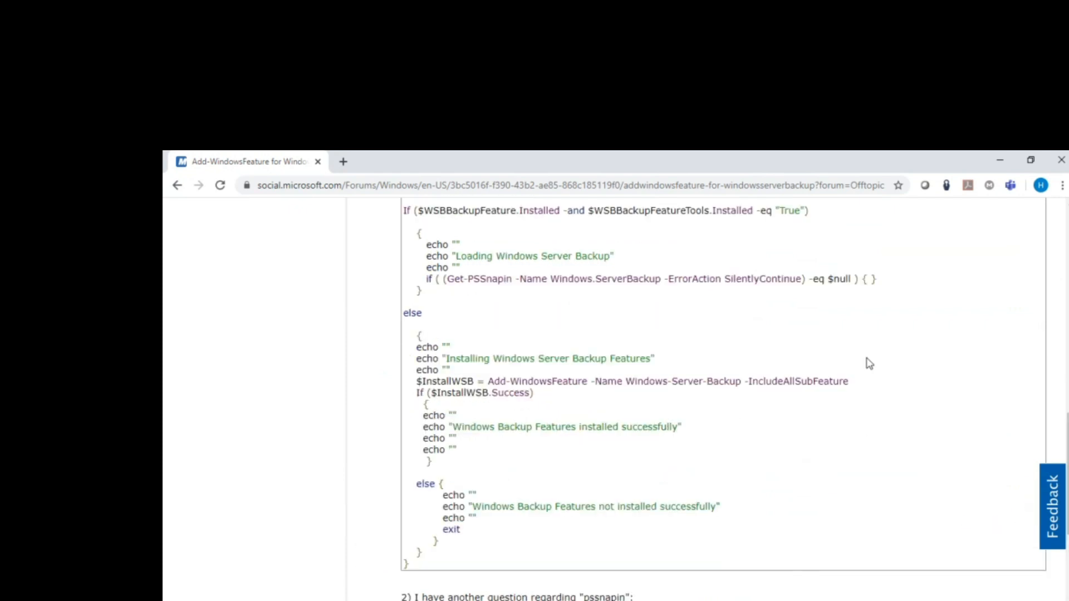
pyautogui.moveTo(847, 381); pyautogui.dragTo(489, 382)
pyautogui.press('super+c')
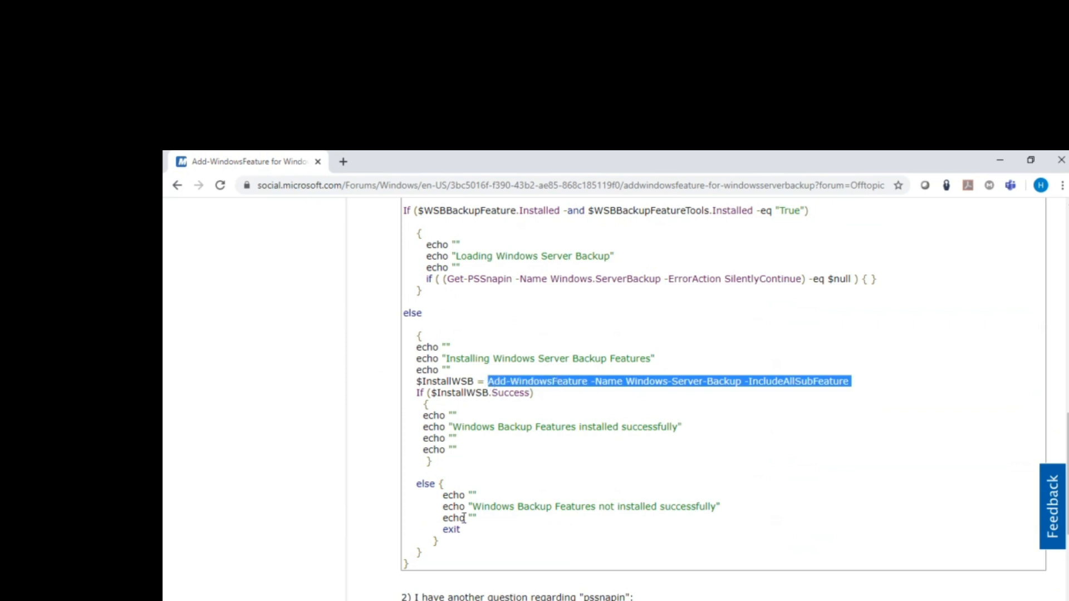
# Step: Return to PowerShell on DC2TMSIR201 and run the copied command Add-WindowsFeature -Name Windows-Server-Backup -IncludeAllSubFeature
pyautogui.click(507, 600)
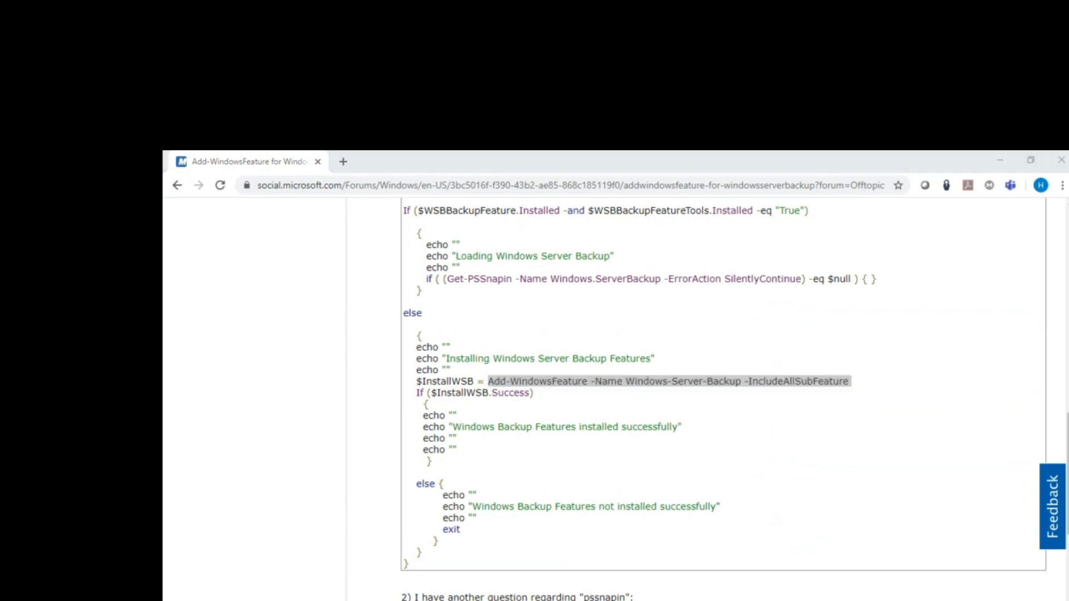
pyautogui.click(603, 579)
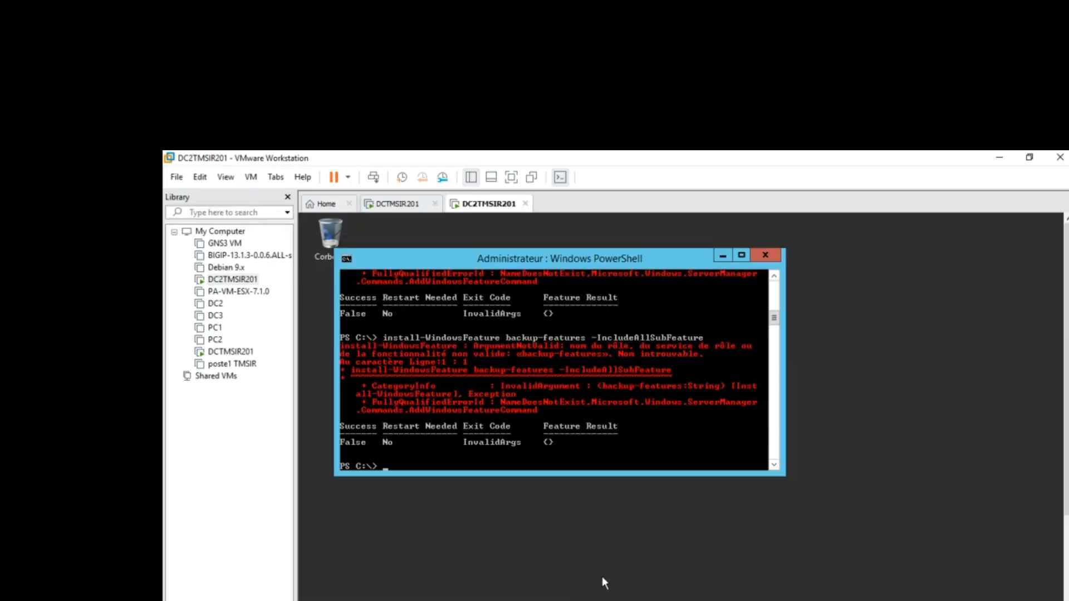
pyautogui.rightClick(438, 450)
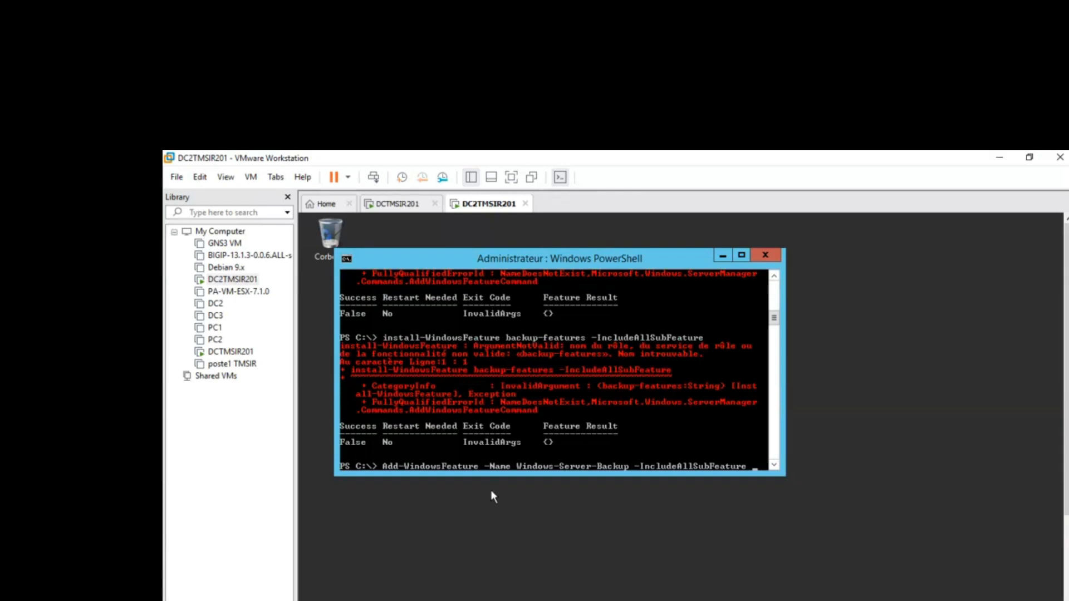
pyautogui.press('Return')
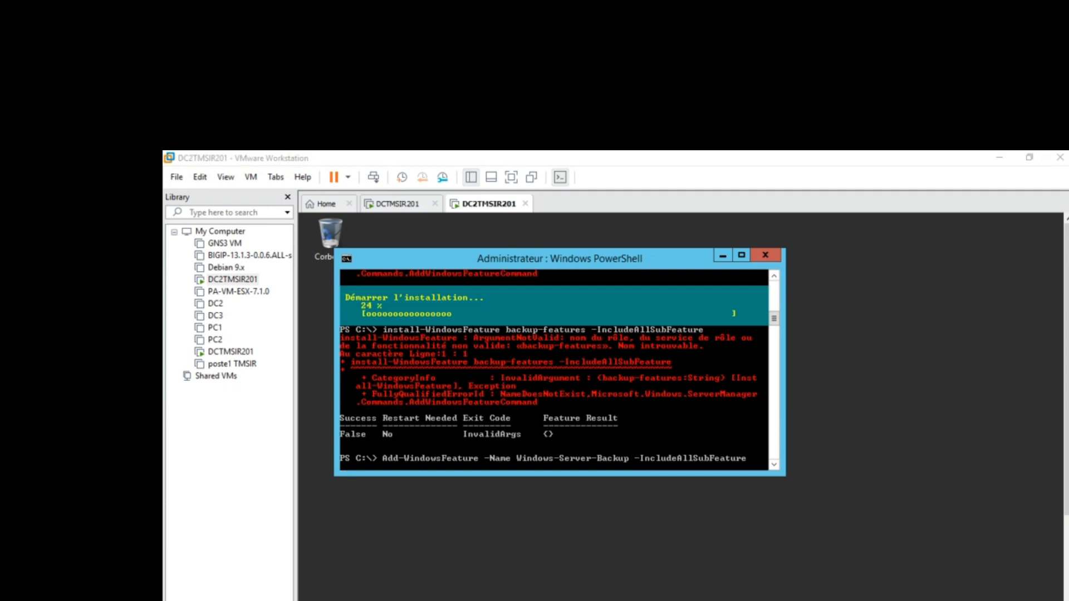
# Step: In the sauvegarde AD notes, replace the old feature command with Add-WindowsFeature -Name Windows-Server-Backup -IncludeAllSubFeature and maximize the window
pyautogui.hotkey('alt', 'Tab')
pyautogui.moveTo(920, 382); pyautogui.dragTo(241, 389)
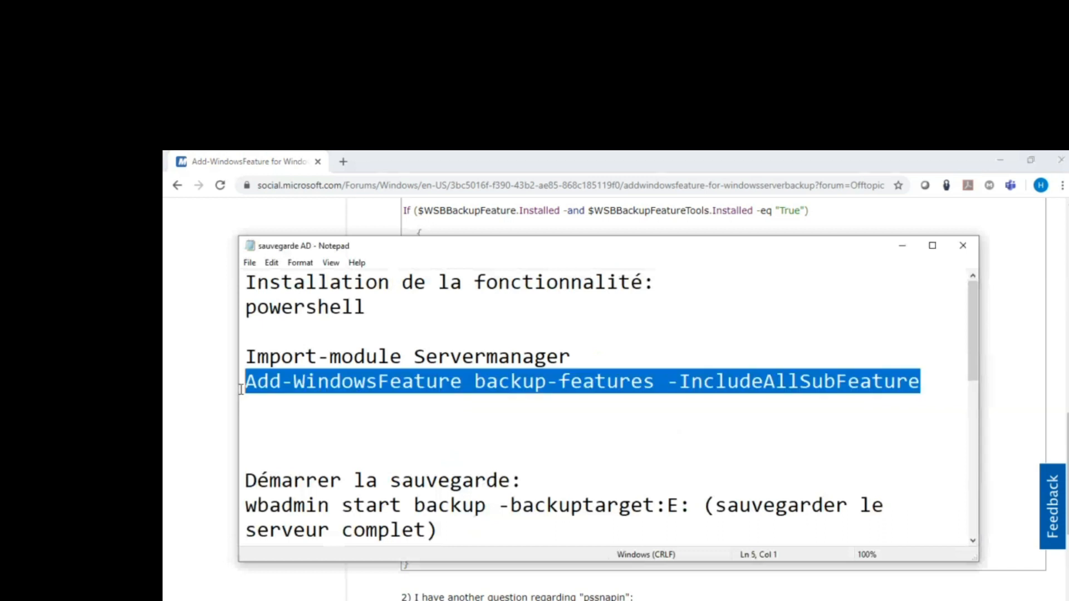
pyautogui.hotkey('ctrl', 'v')
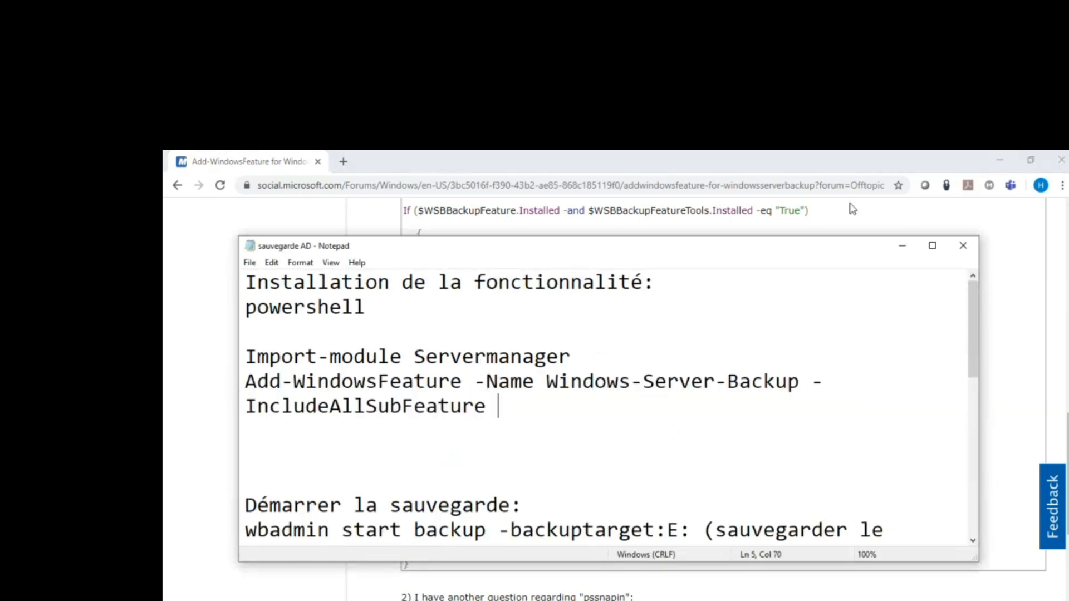
pyautogui.click(931, 247)
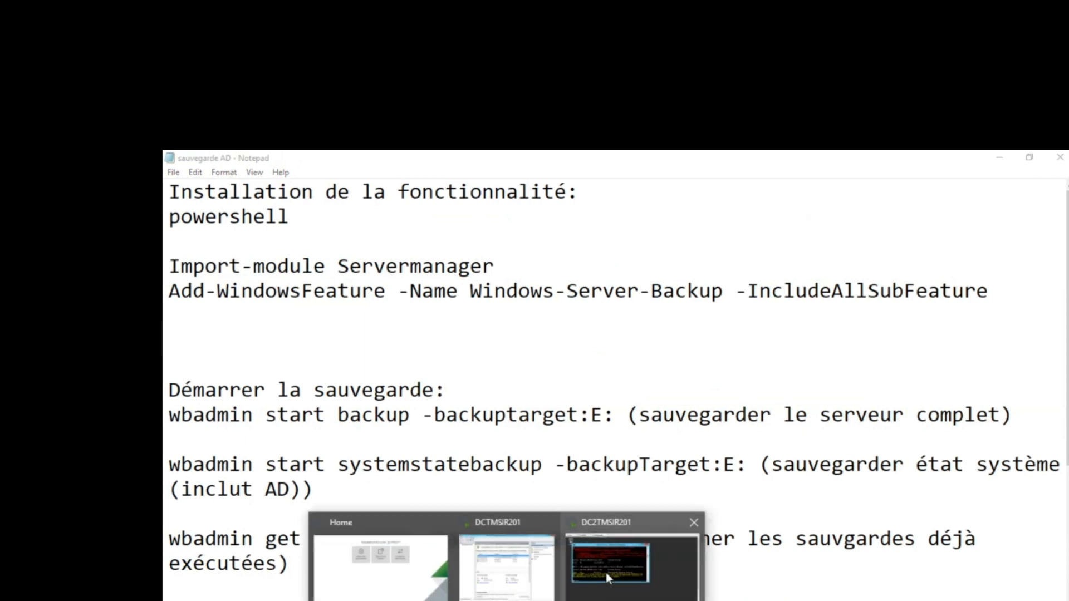
# Step: Go back to DC2TMSIR201 and end the PowerShell session with exit
pyautogui.click(606, 573)
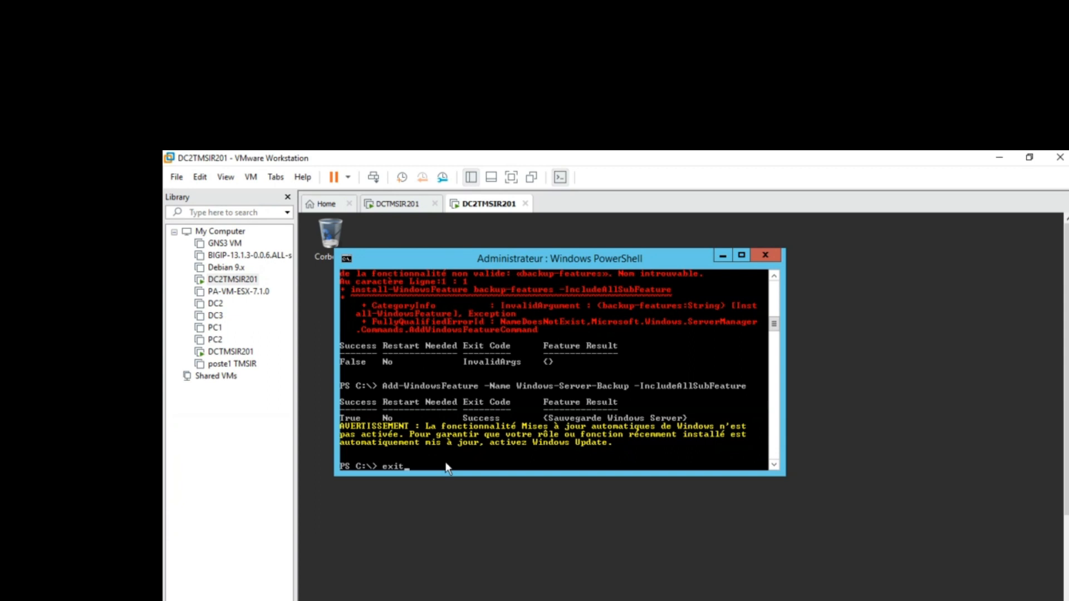
pyautogui.write('exit')
pyautogui.press('Return')
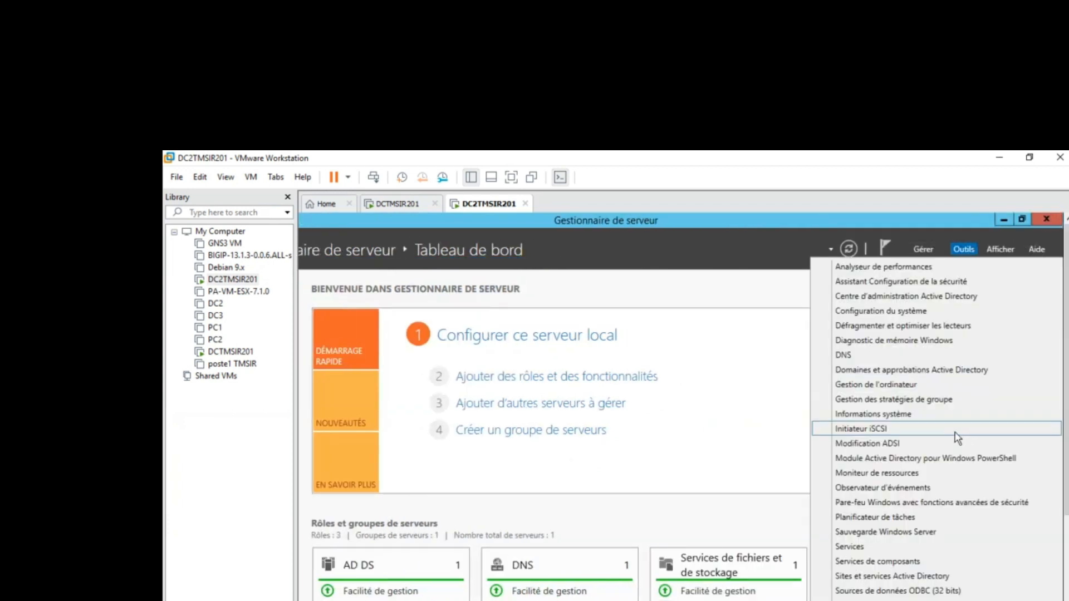
# Step: View the Sauvegarde locale page of Sauvegarde Windows Server, then close the console and Server Manager
pyautogui.click(920, 533)
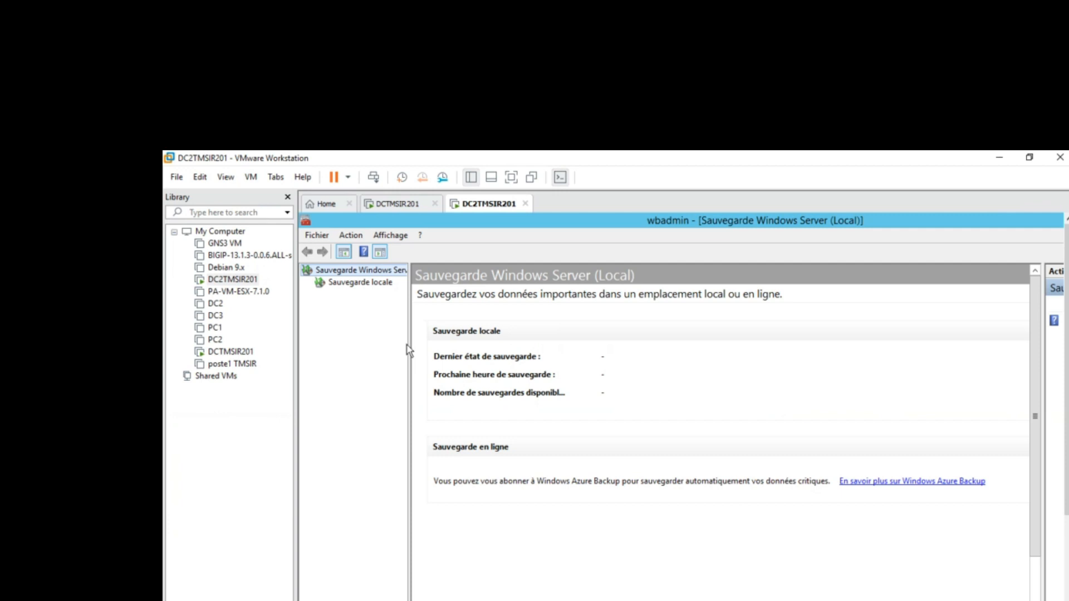
pyautogui.click(367, 284)
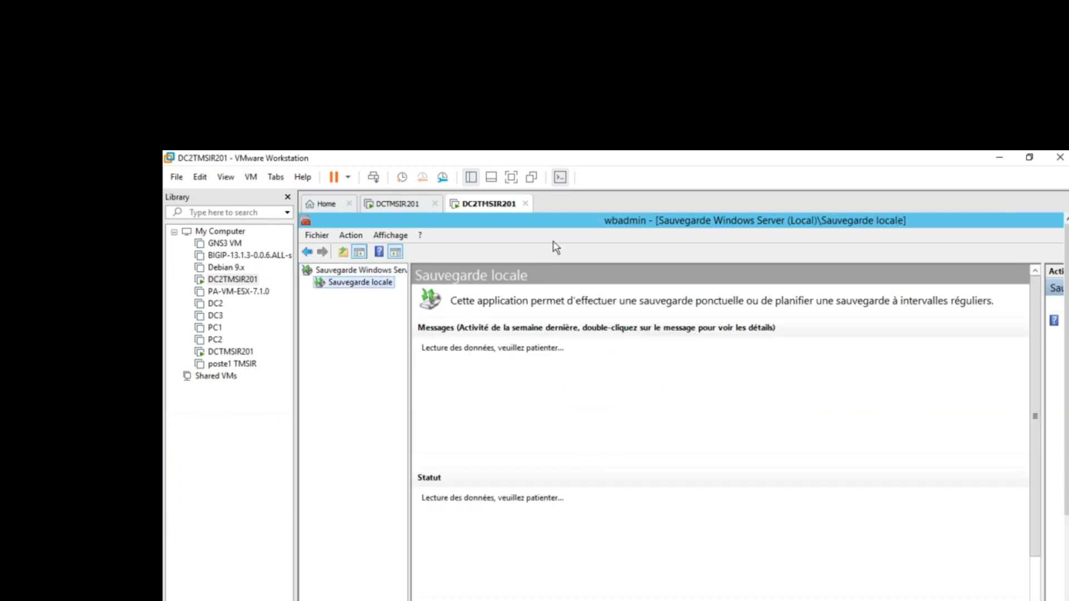
pyautogui.click(525, 204)
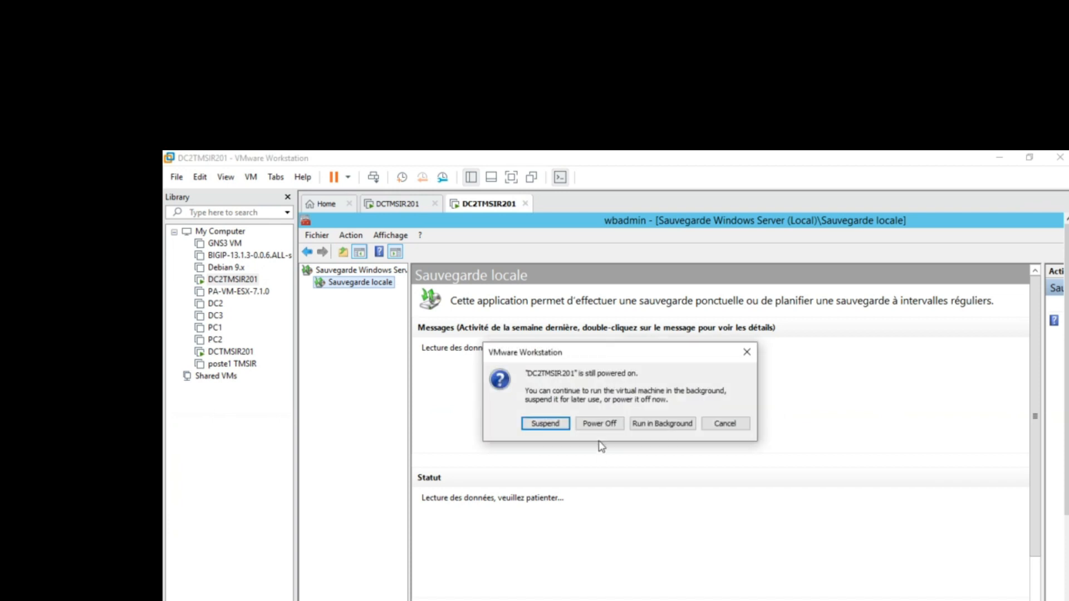
pyautogui.click(718, 424)
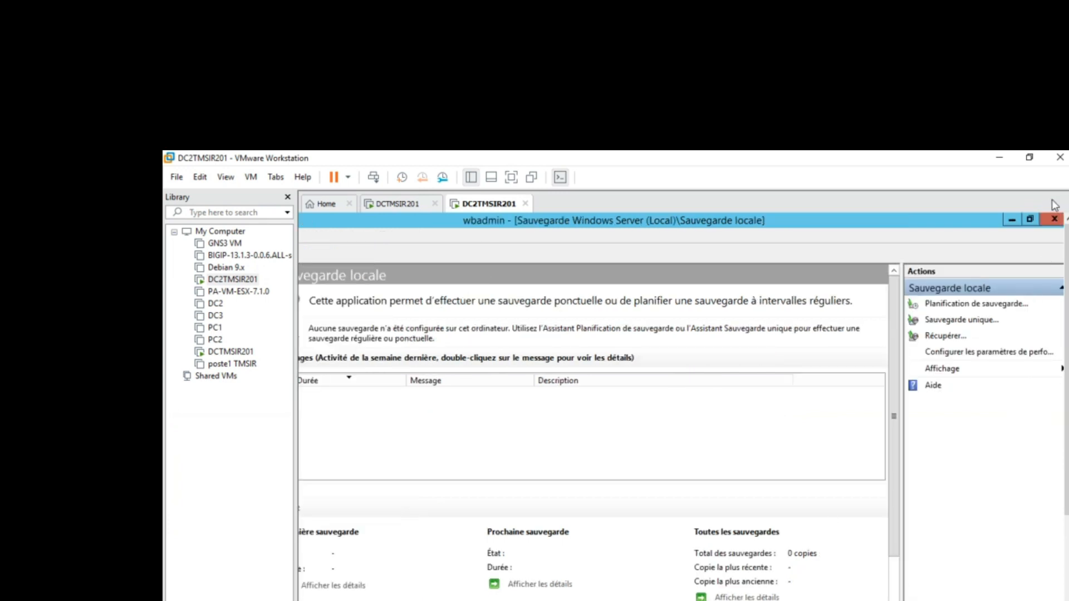
pyautogui.click(1054, 223)
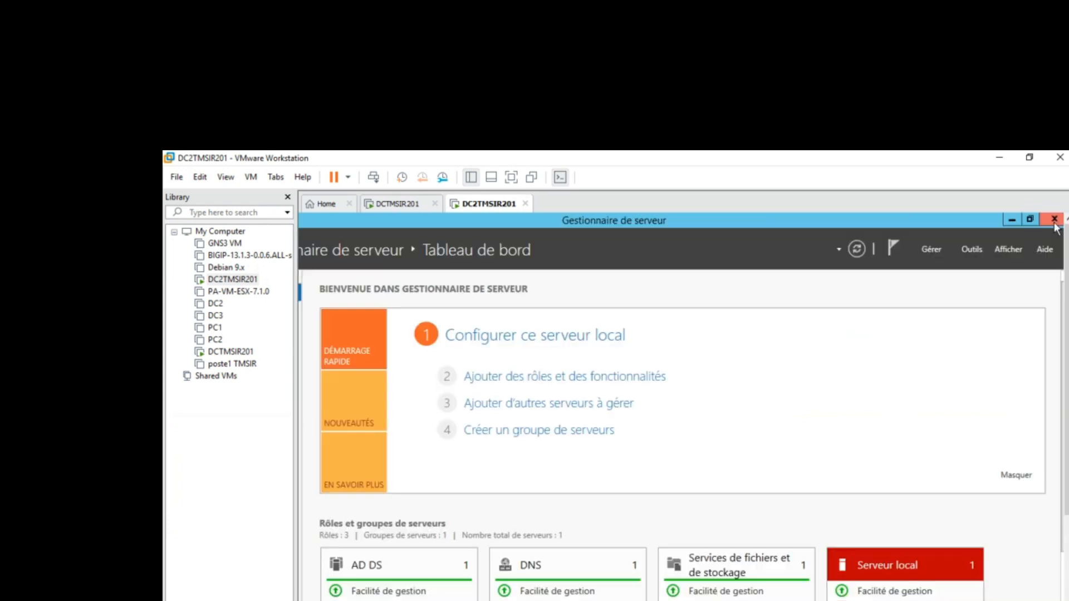
pyautogui.click(1054, 220)
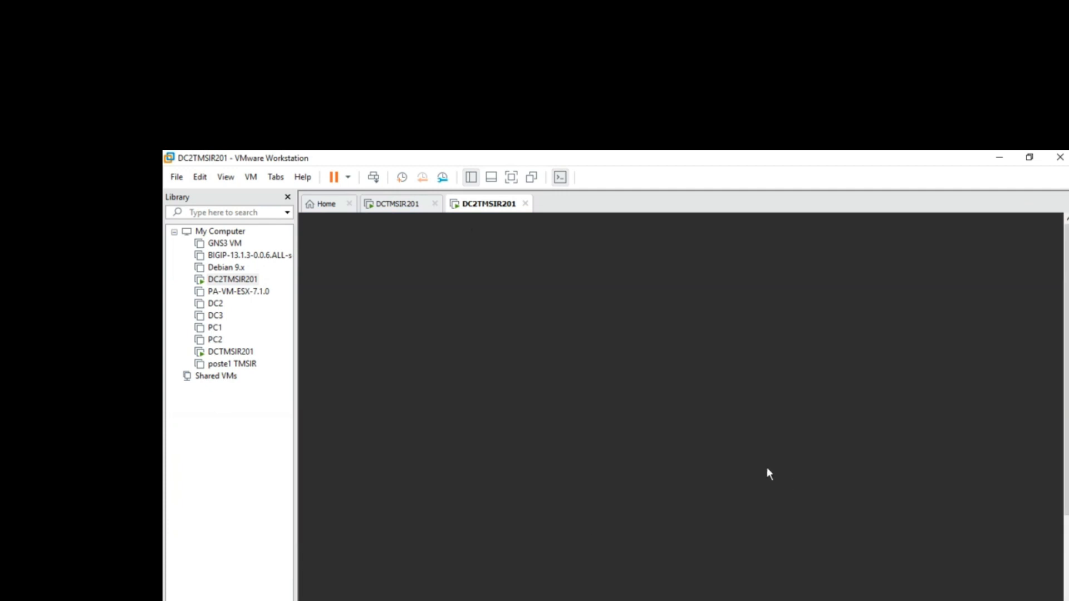
# Step: Show DC2TMSIR201 in full screen, open a cmd command prompt and change to the root of C: with cd\
pyautogui.click(511, 177)
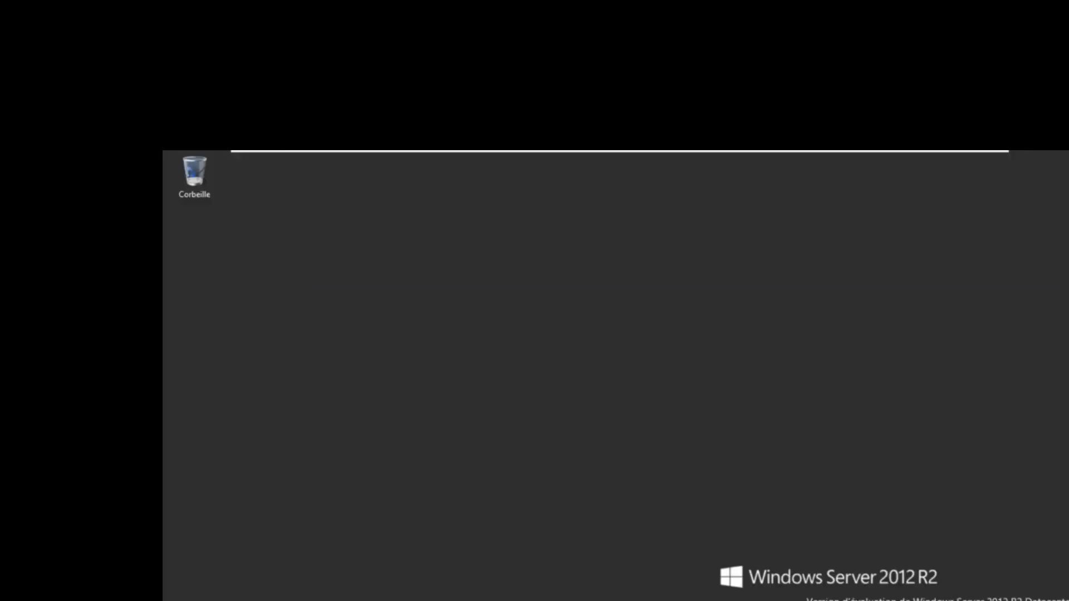
pyautogui.hotkey('alt', 'F4')
pyautogui.press('super+r')
pyautogui.write('cmd')
pyautogui.press('Return')
pyautogui.write('cd\\\\')
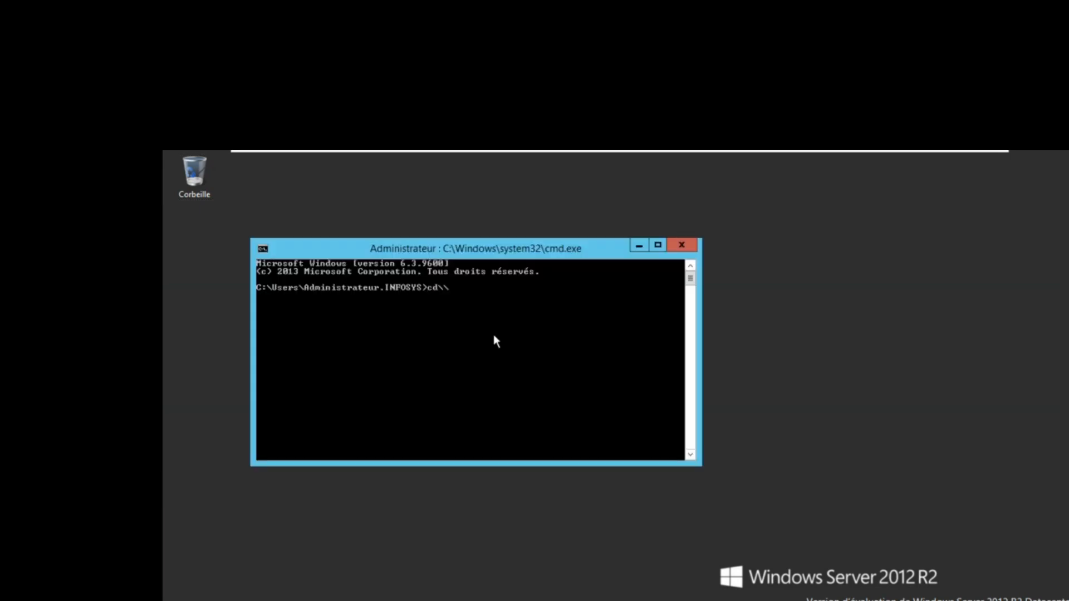
pyautogui.press('Return')
pyautogui.write('cd\\\\')
pyautogui.press('Return')
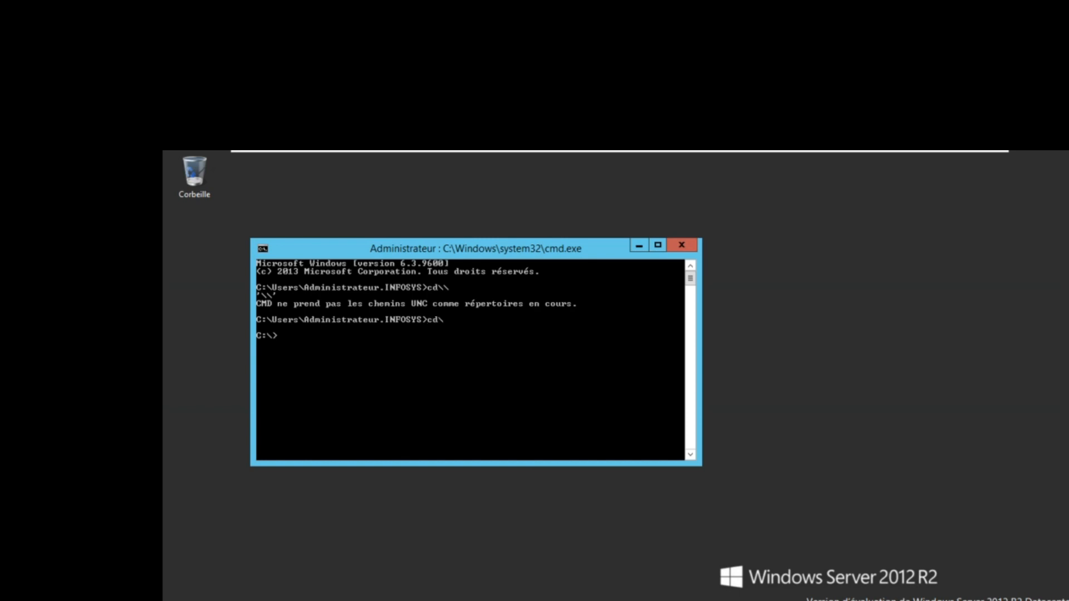
# Step: Leave full screen and copy the command wbadmin start systemstatebackup -backupTarget:E: from the sauvegarde AD notes
pyautogui.moveTo(595, 154)
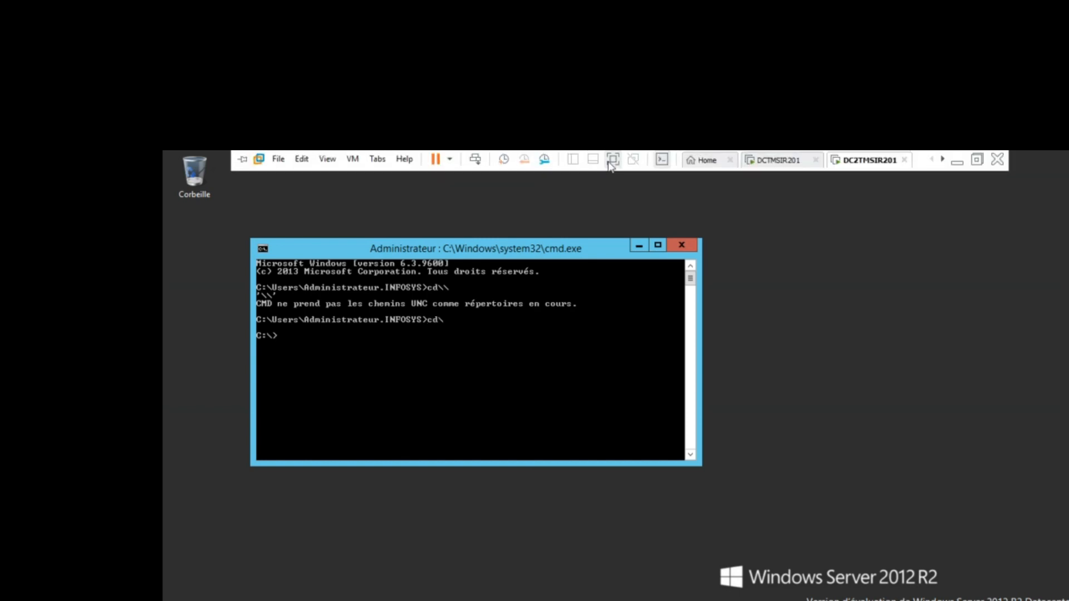
pyautogui.click(613, 161)
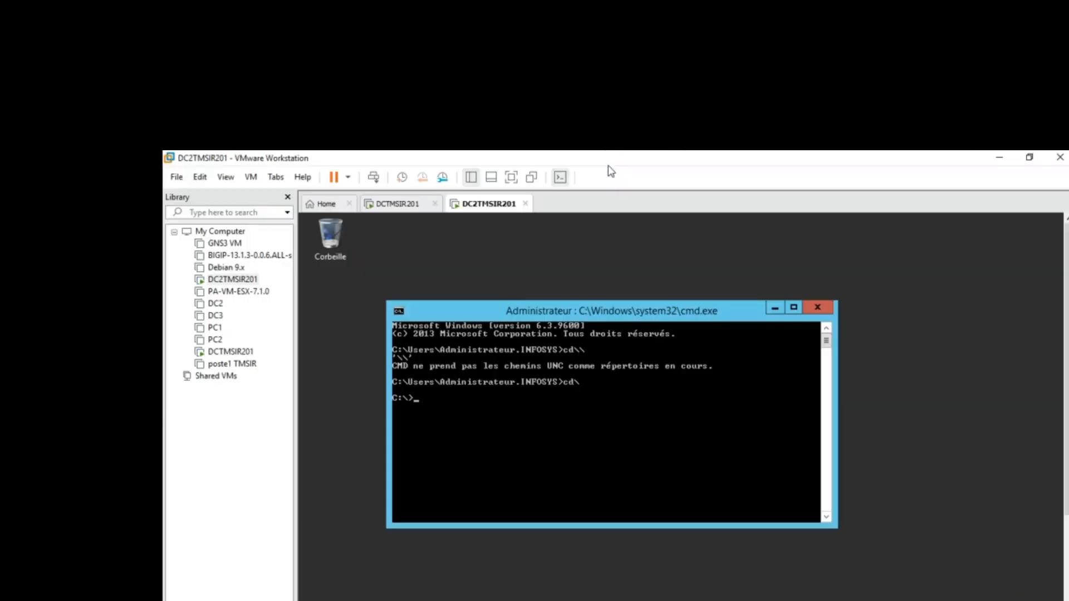
pyautogui.hotkey('alt', 'Tab')
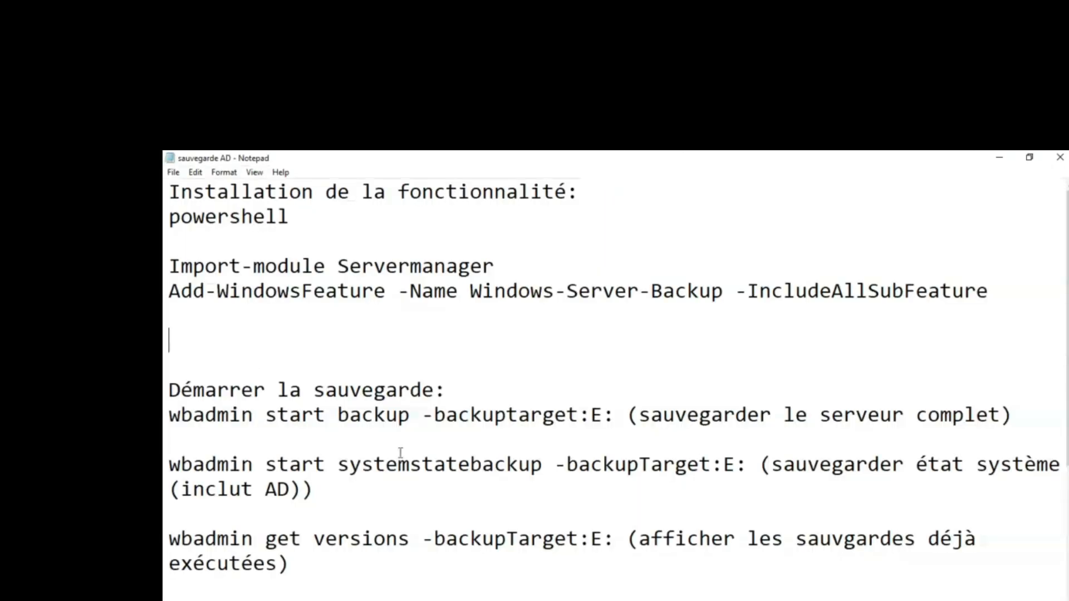
pyautogui.moveTo(170, 465); pyautogui.dragTo(745, 467)
pyautogui.press('super+c')
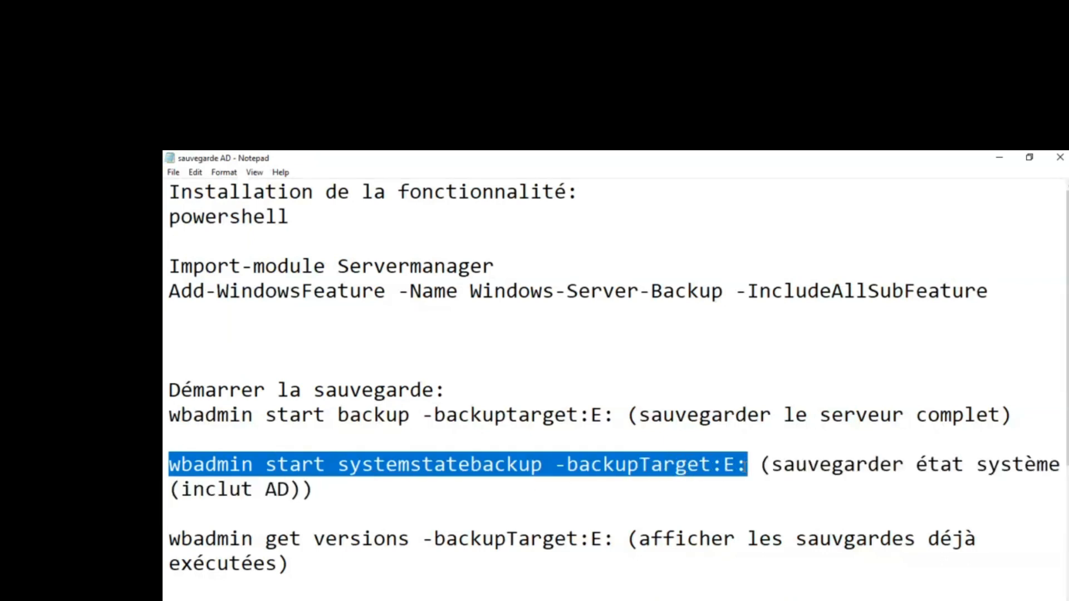
# Step: Switch back to DC2TMSIR201 and inspect the contents of the test folder on drive E: in File Explorer
pyautogui.hotkey('alt', 'Tab')
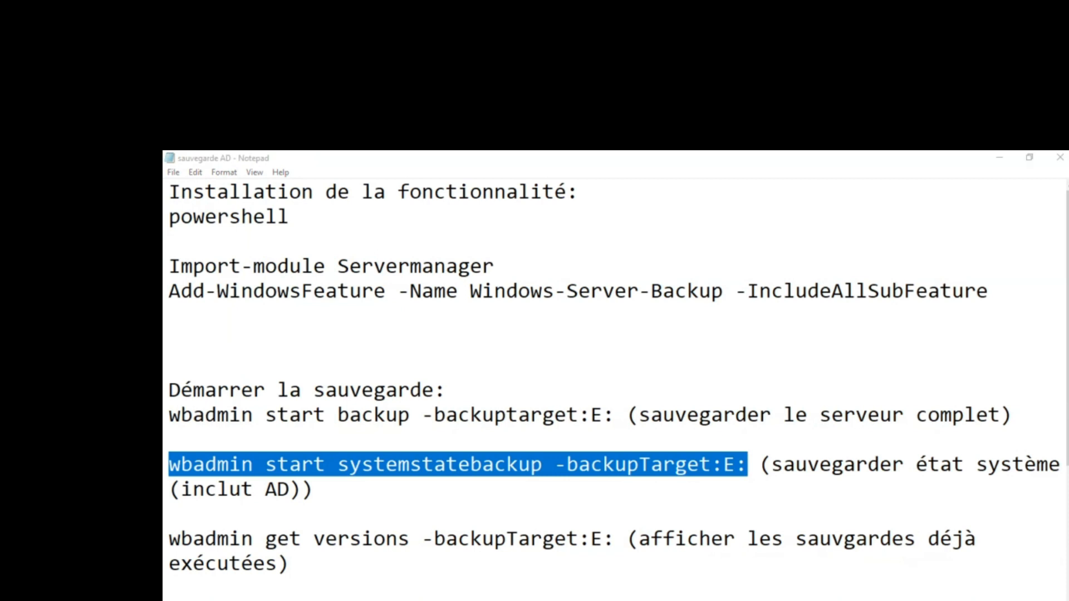
pyautogui.hotkey('alt', 'Tab')
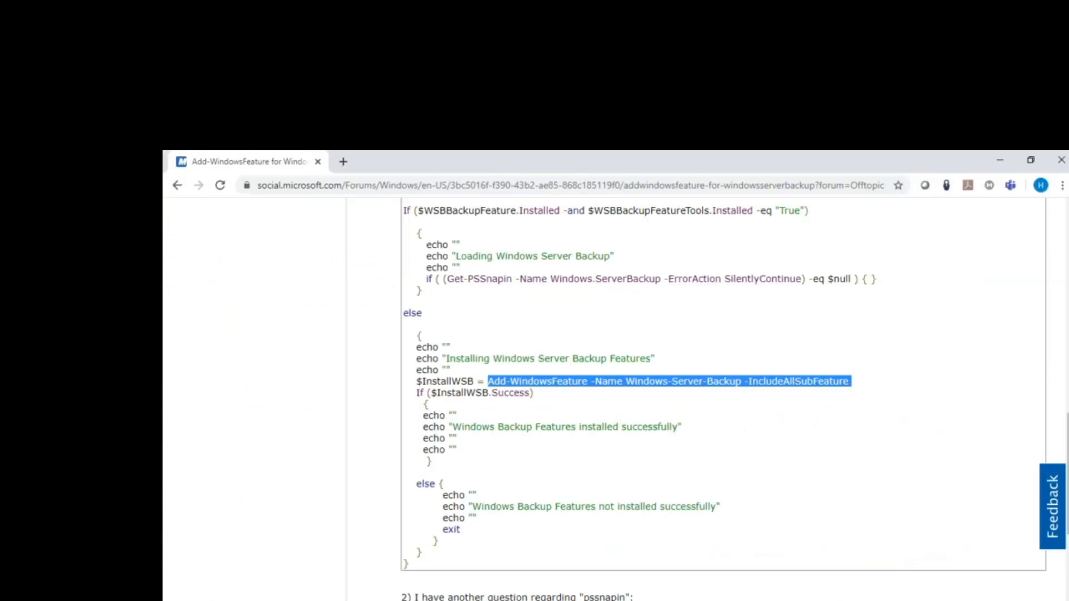
pyautogui.click(507, 600)
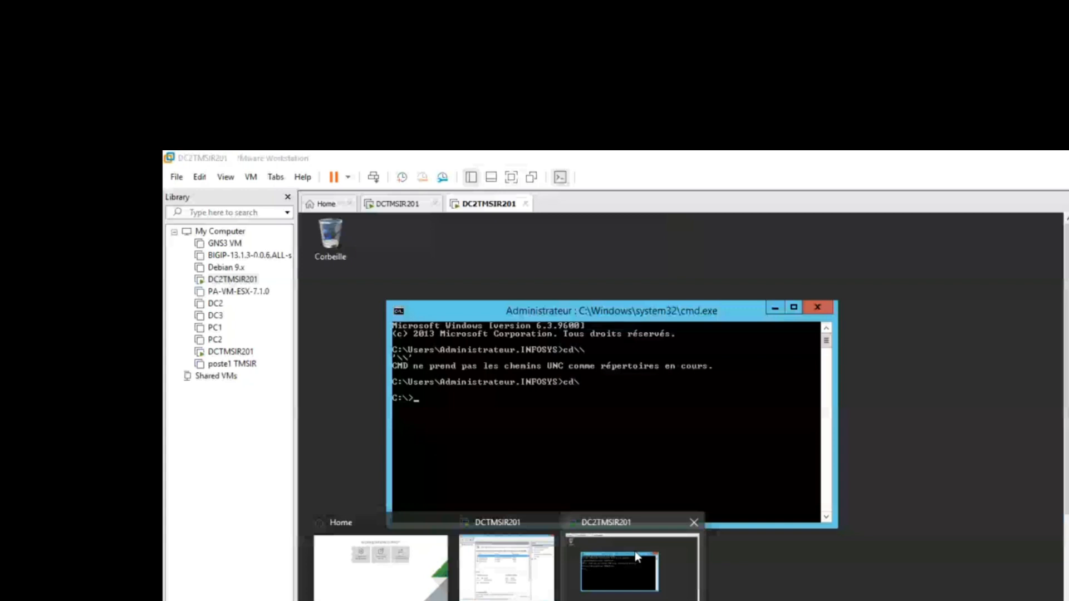
pyautogui.click(635, 551)
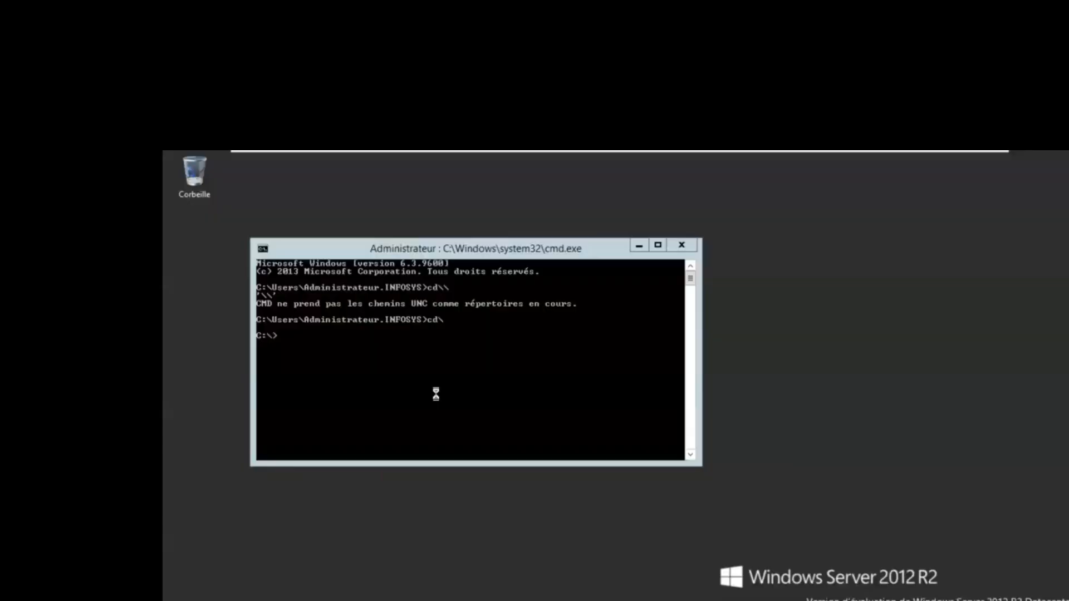
pyautogui.press('super+e')
pyautogui.doubleClick(543, 483)
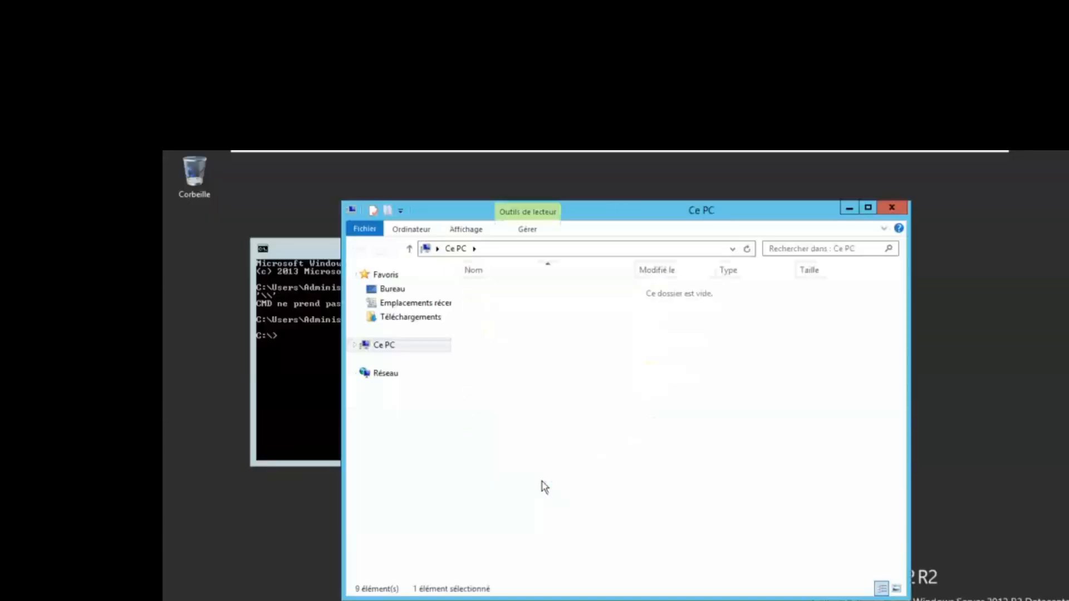
pyautogui.doubleClick(487, 287)
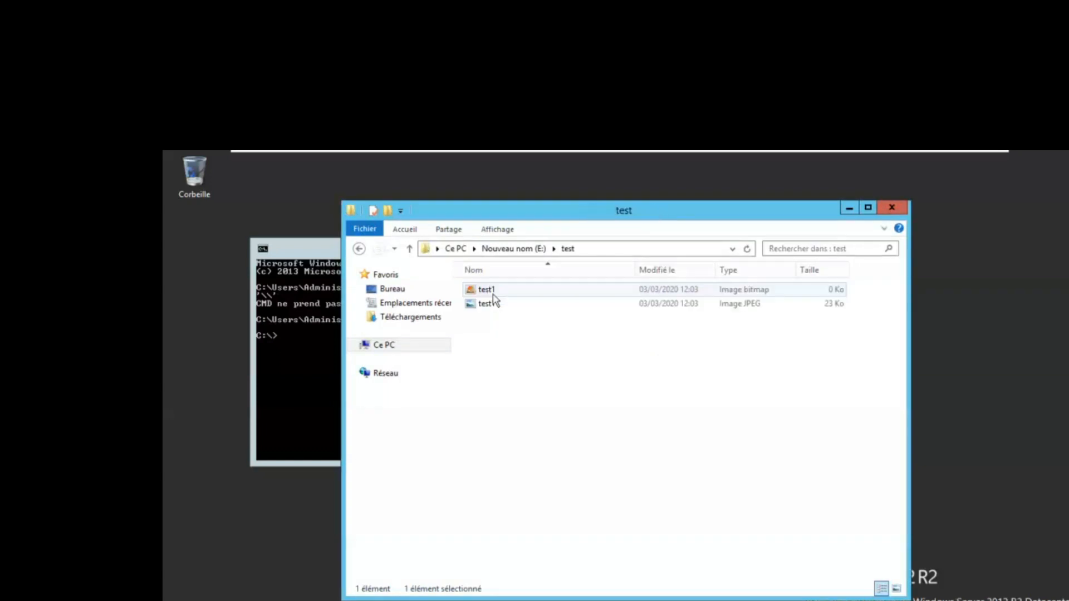
pyautogui.click(359, 249)
pyautogui.click(359, 248)
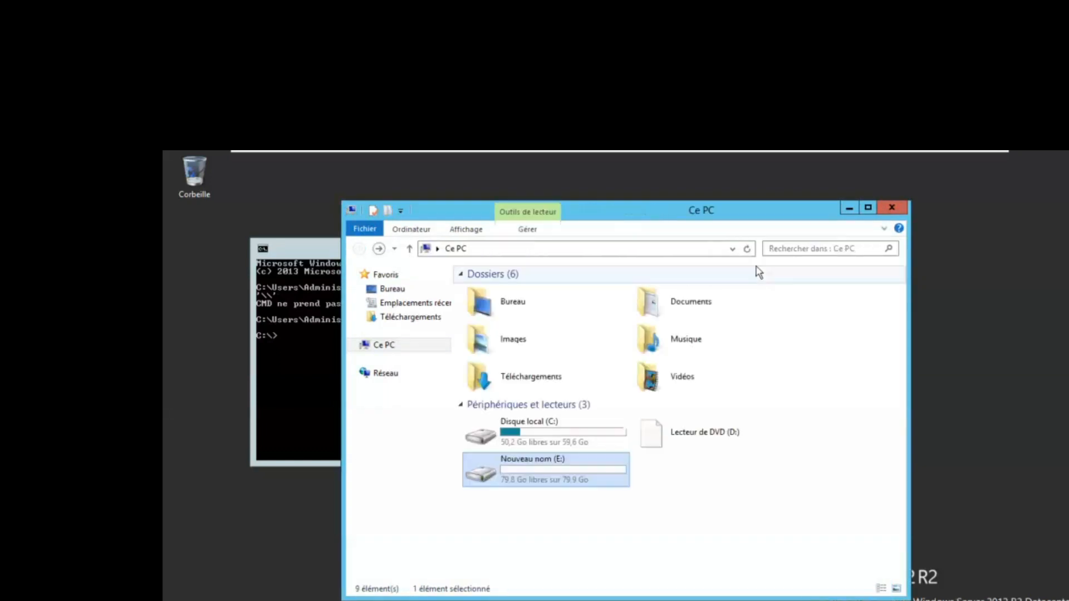
# Step: Close File Explorer and run wbadmin start systemstatebackup -backupTarget:E: in the command prompt, answering o to start the backup
pyautogui.click(892, 208)
pyautogui.rightClick(304, 338)
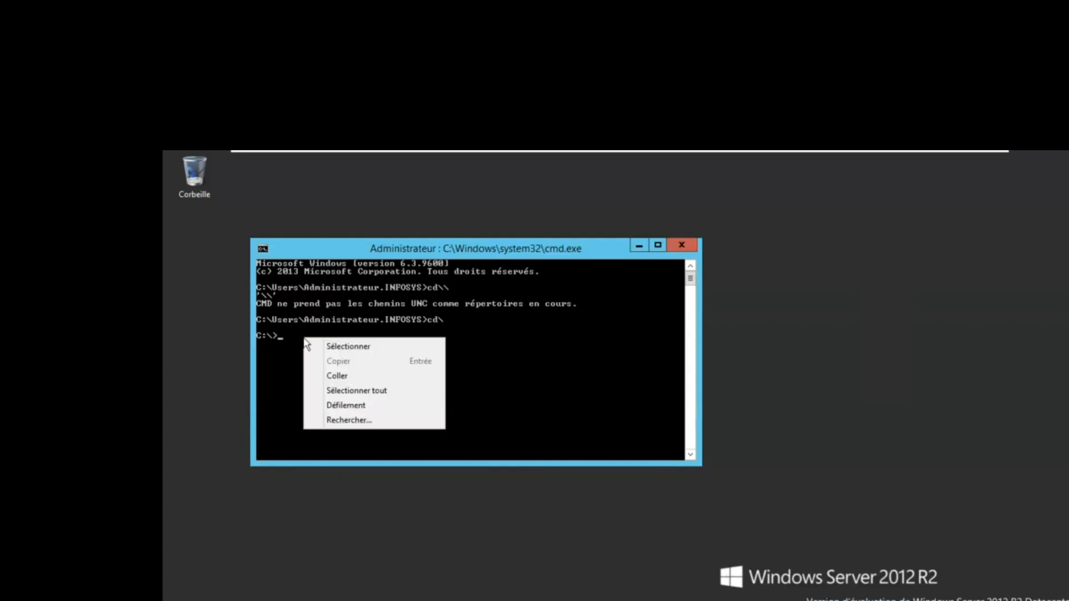
pyautogui.click(331, 374)
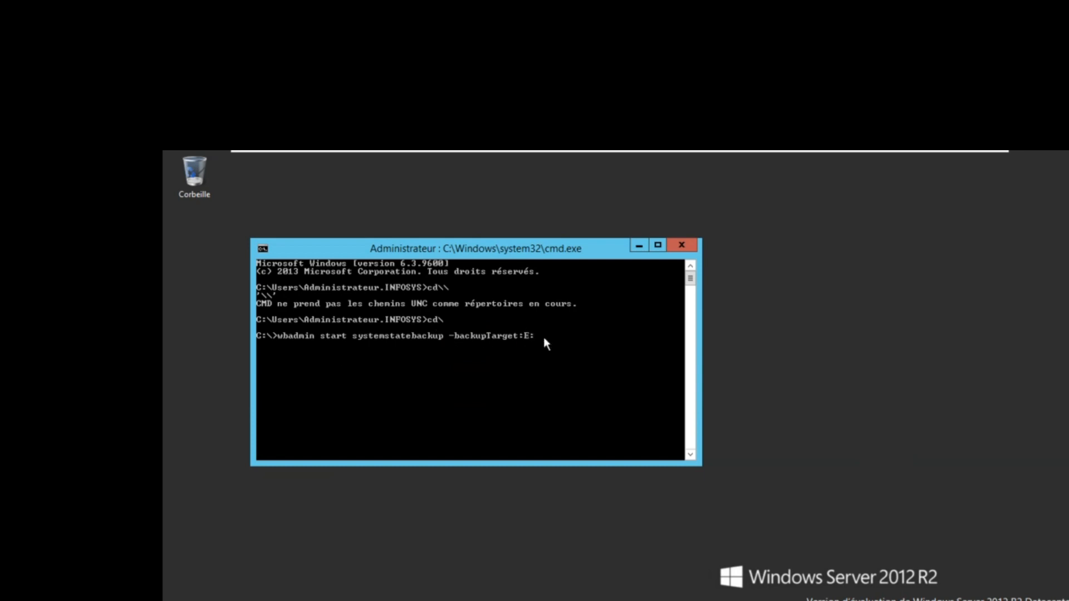
pyautogui.press('Return')
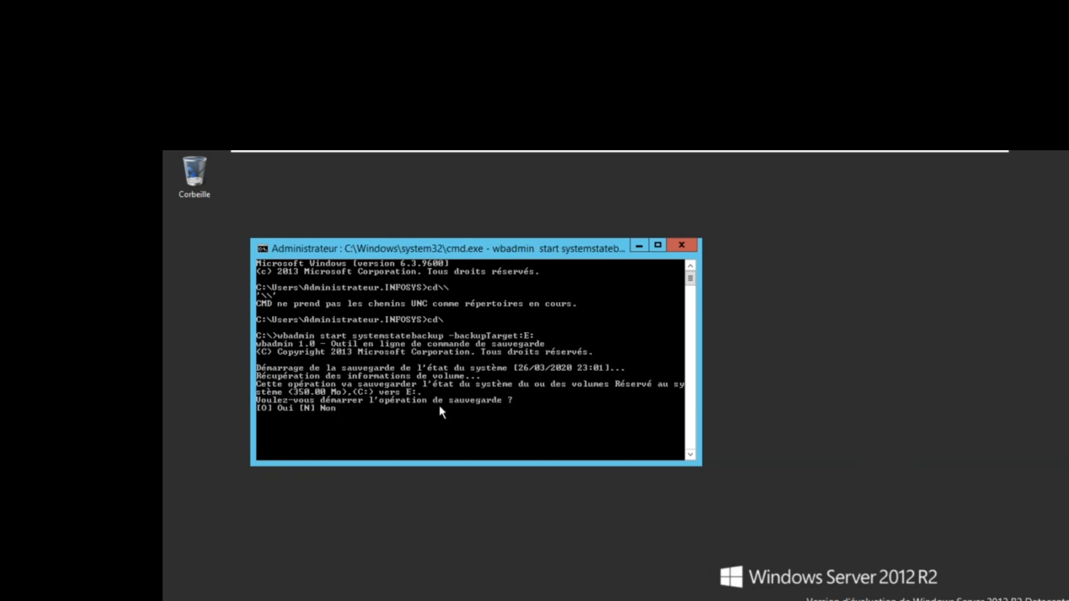
pyautogui.write('o')
pyautogui.press('Return')
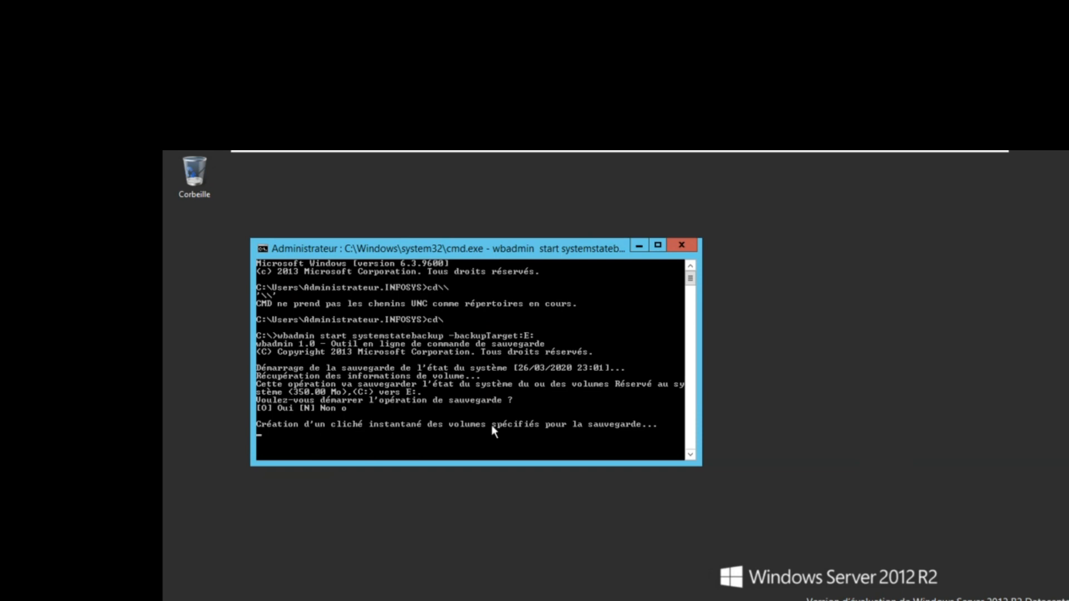
# Step: Switch to the DCTMSIR201 virtual machine and unlock the INFOSYS\Administrateur session with the account password
pyautogui.moveTo(672, 157)
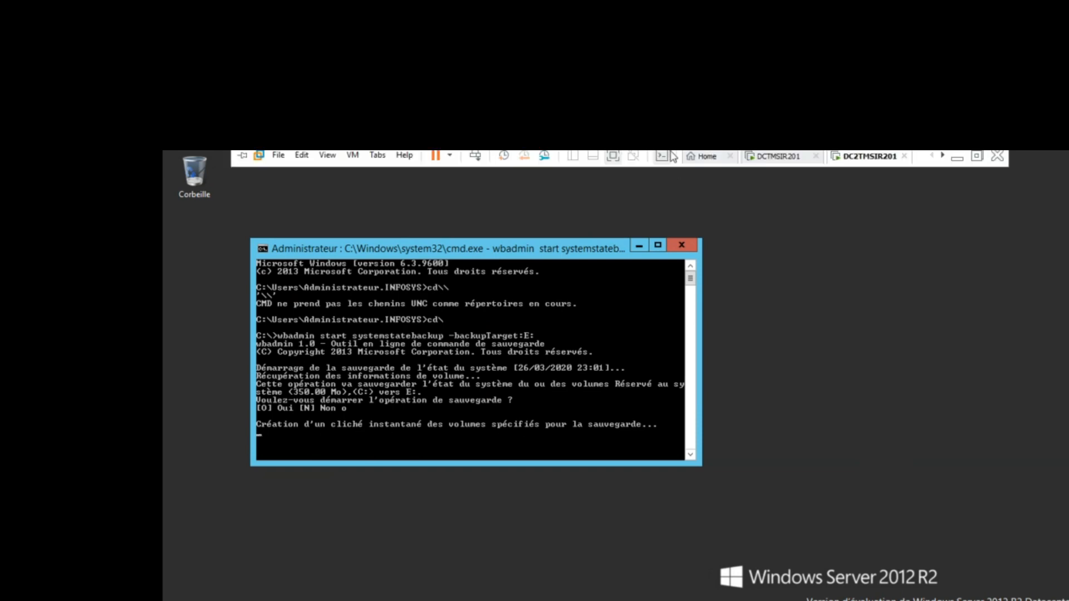
pyautogui.click(786, 162)
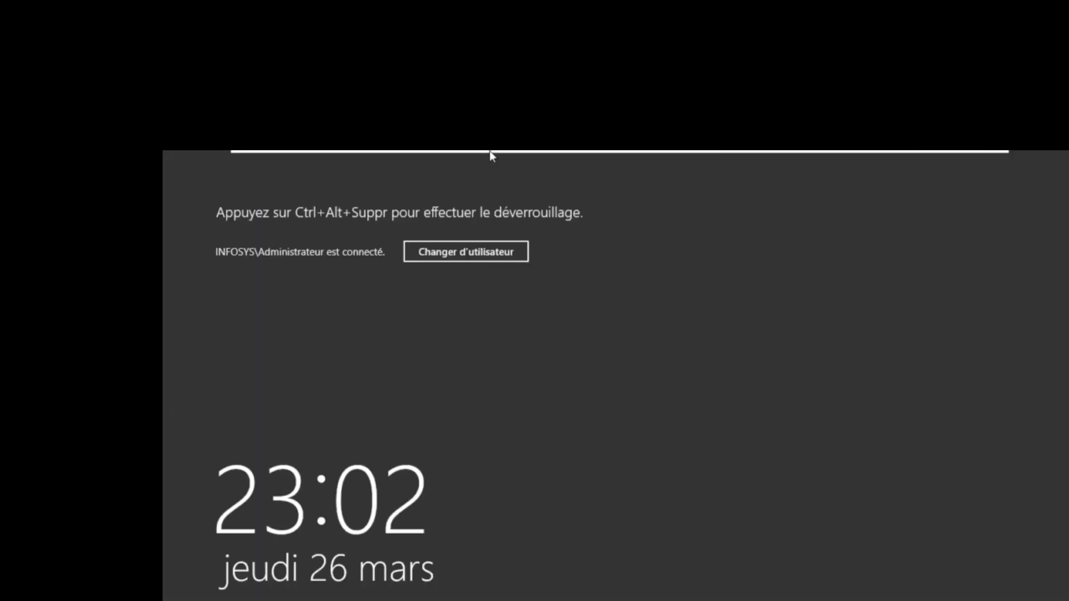
pyautogui.click(475, 161)
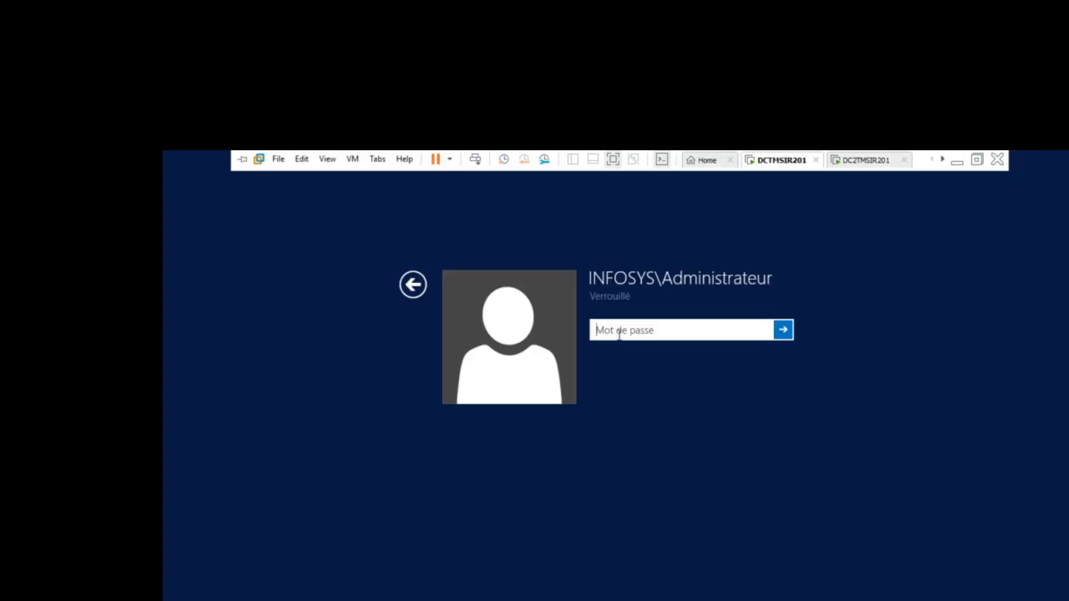
pyautogui.write('••')
pyautogui.press('BackSpace')
pyautogui.press('BackSpace')
pyautogui.write('••••••••')
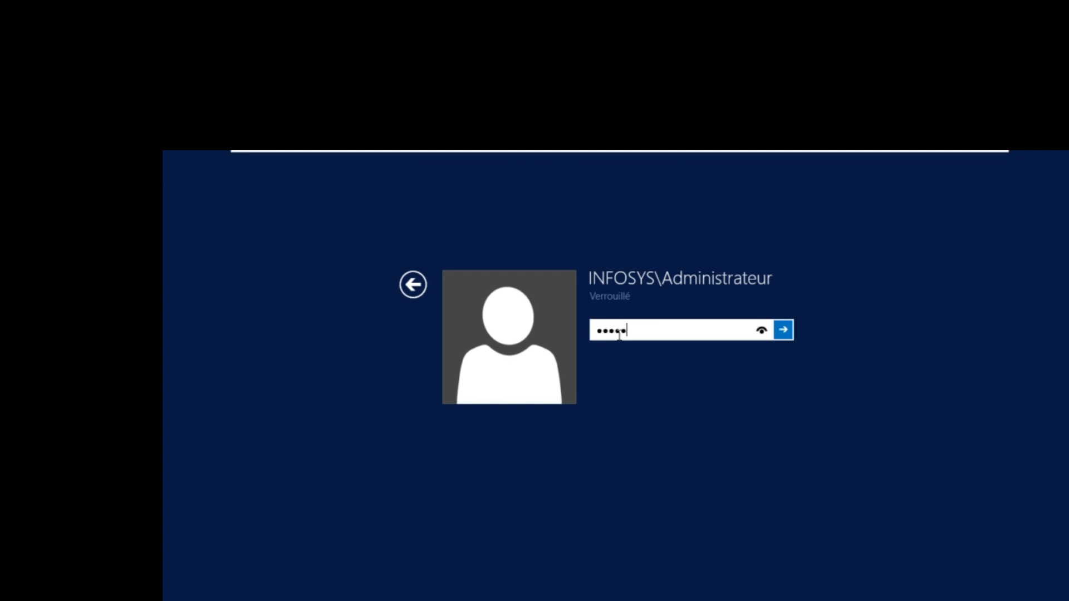
pyautogui.write('••')
pyautogui.press('Return')
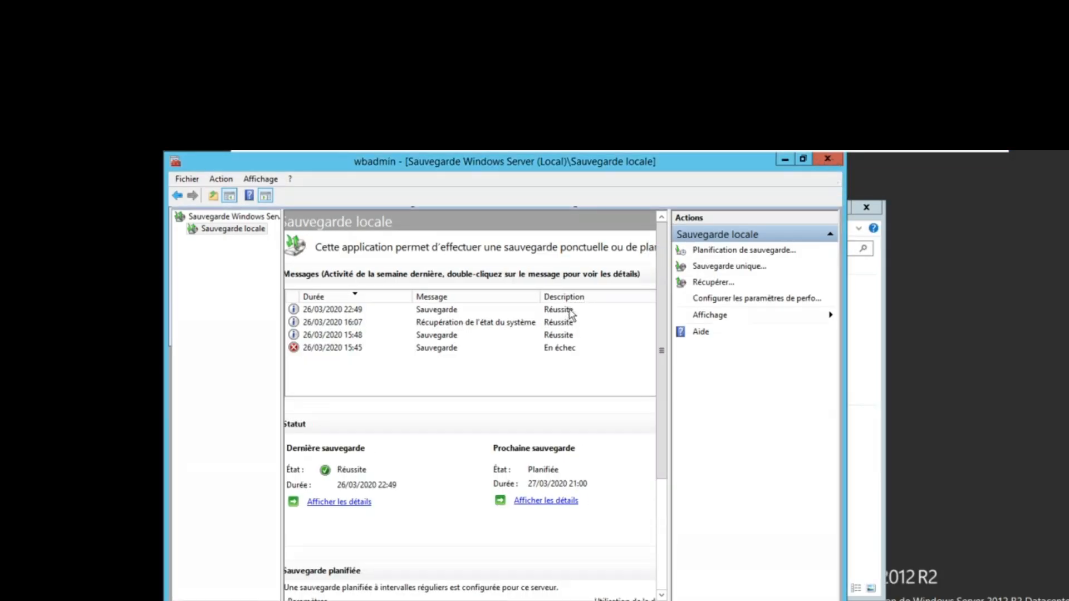
# Step: Close the backup console and File Explorer, then open Utilisateurs et ordinateurs Active Directory from Server Manager
pyautogui.click(836, 159)
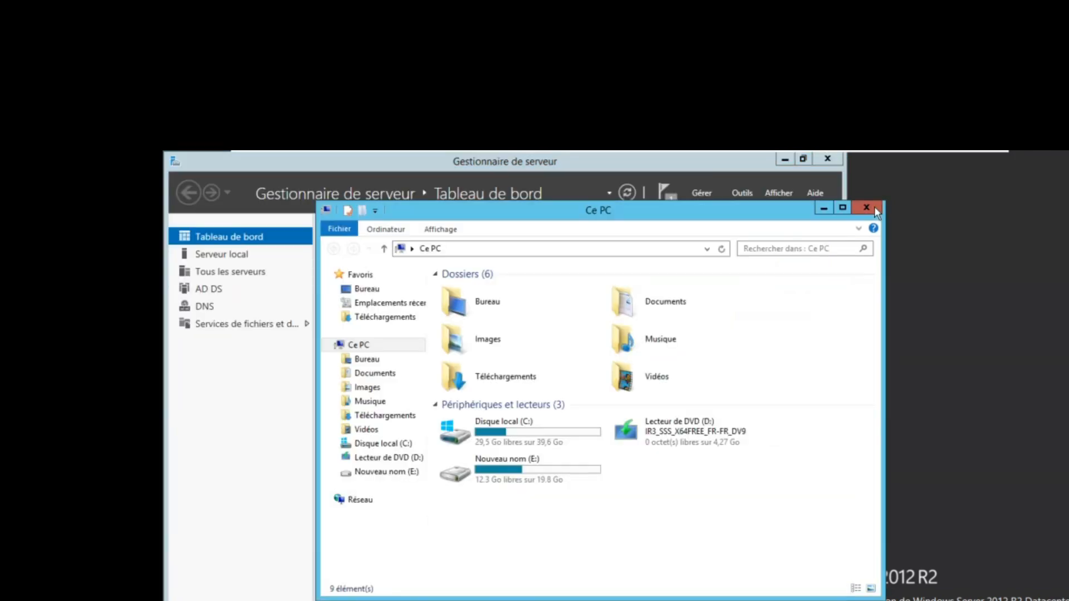
pyautogui.click(866, 208)
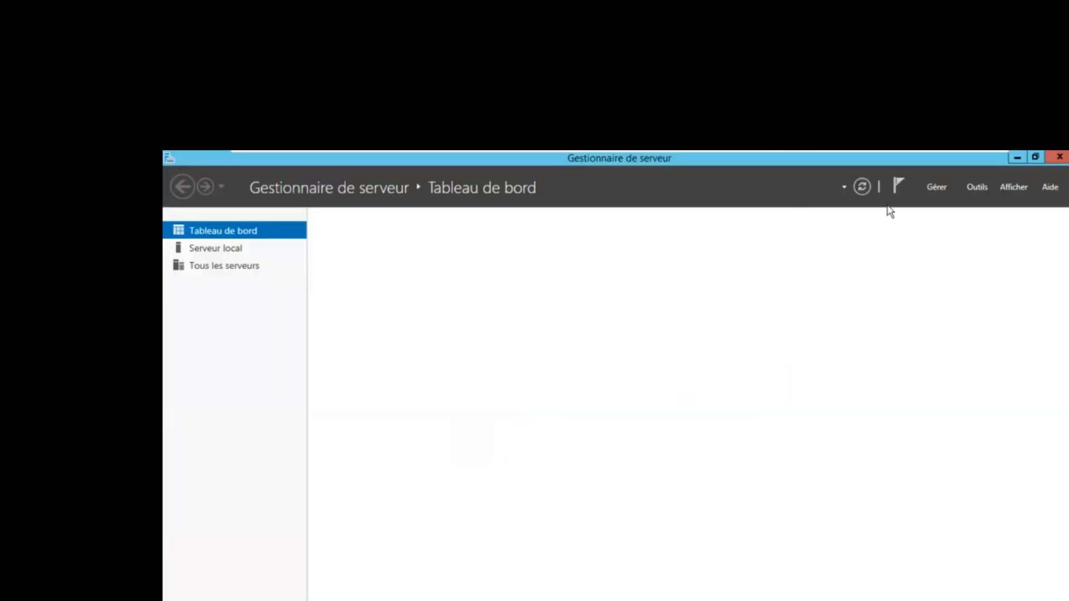
pyautogui.click(974, 189)
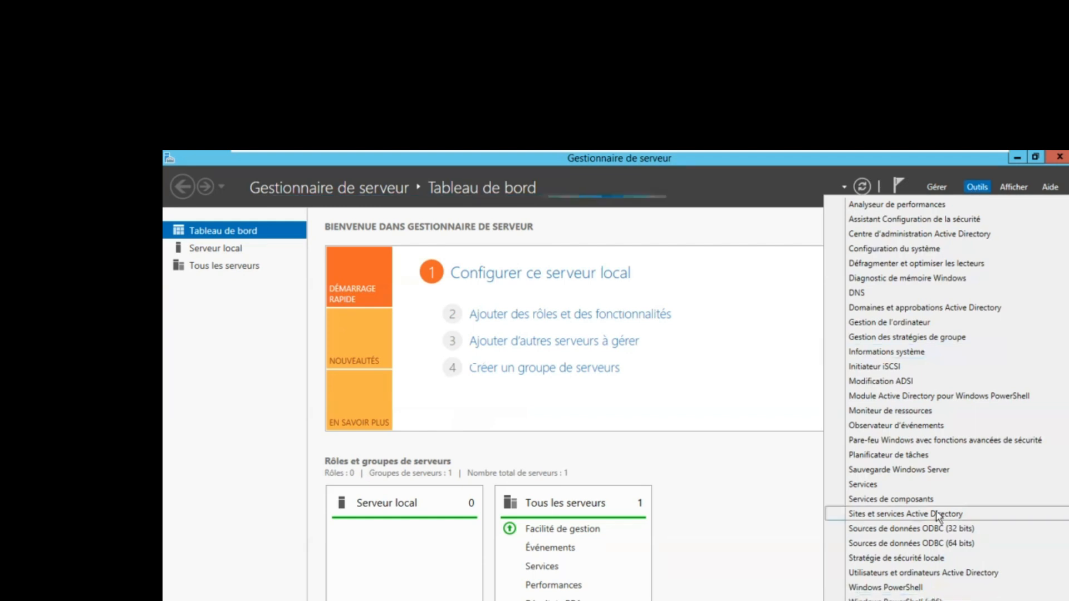
pyautogui.click(936, 600)
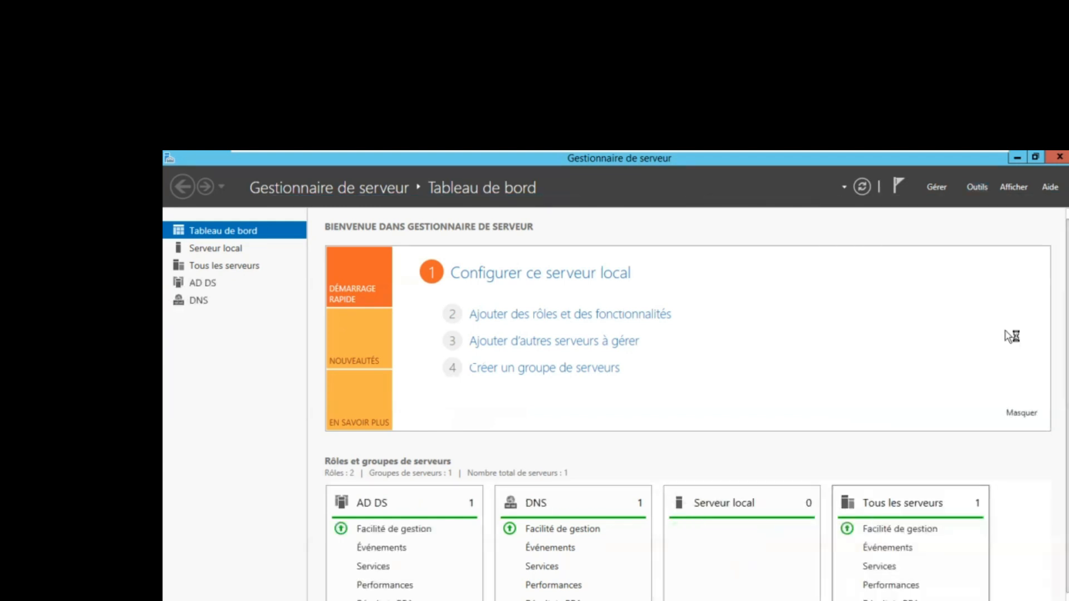
pyautogui.click(977, 187)
pyautogui.click(966, 576)
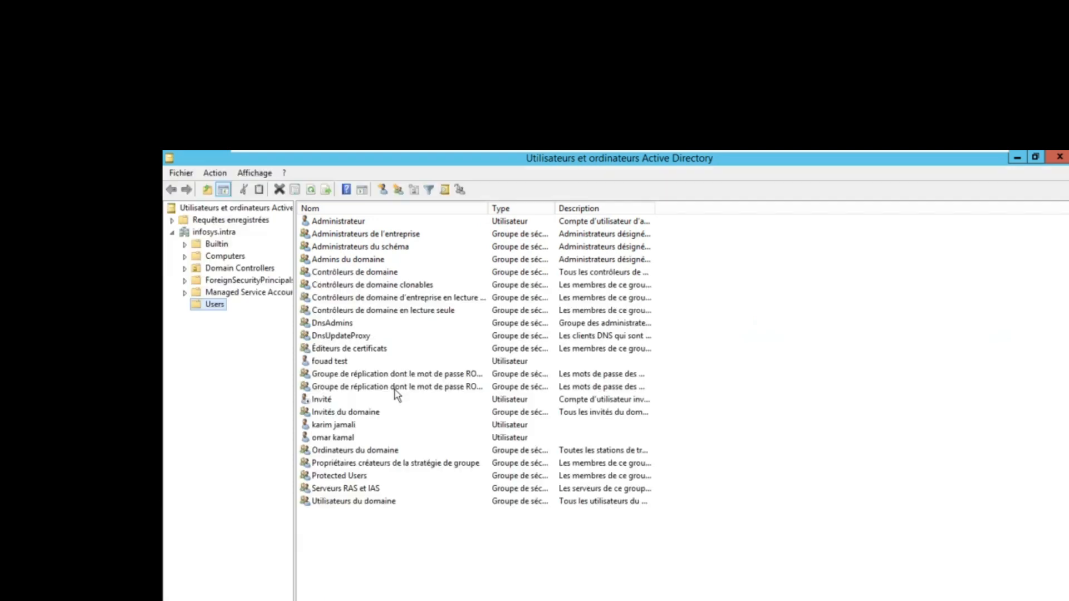
# Step: Delete the three personal user accounts together from the Users container of infosys.intra
pyautogui.click(341, 361)
pyautogui.keyDown('ctrl'); pyautogui.click(343, 425); pyautogui.keyUp('ctrl')
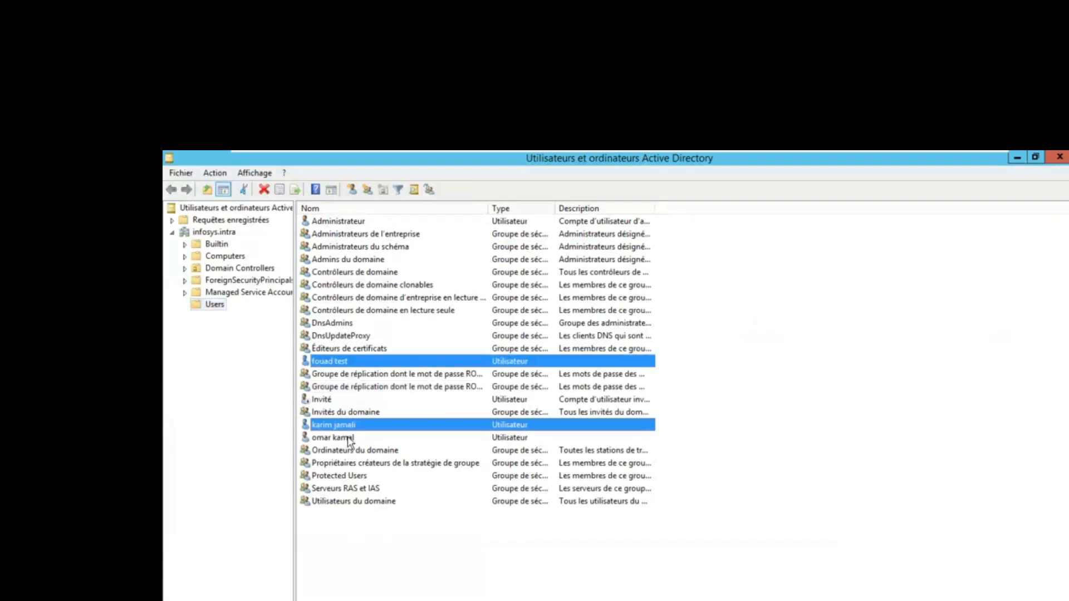
pyautogui.keyDown('ctrl'); pyautogui.click(350, 438); pyautogui.keyUp('ctrl')
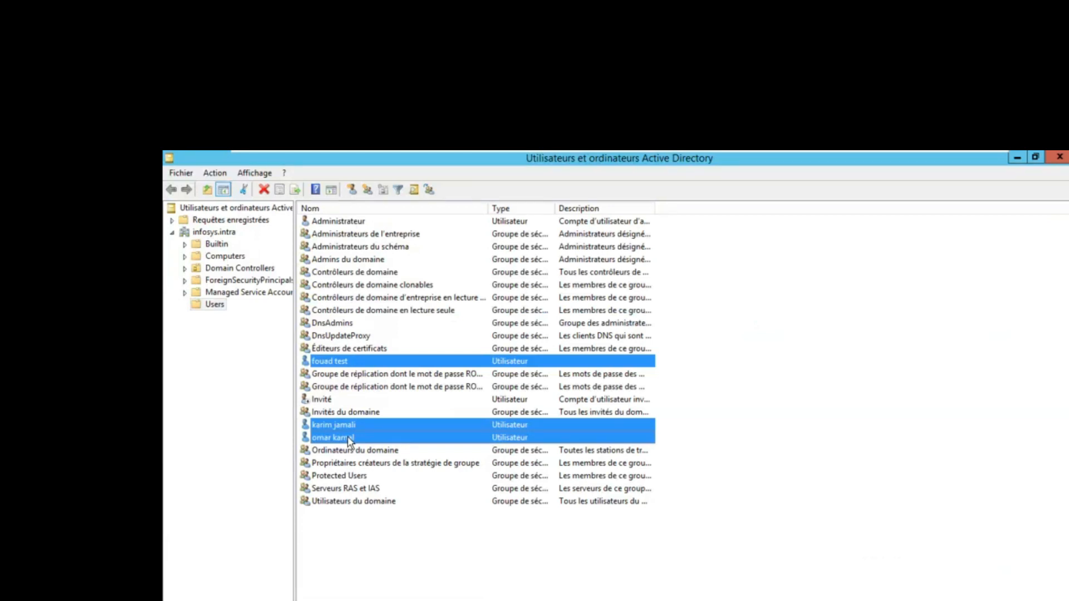
pyautogui.press('Delete')
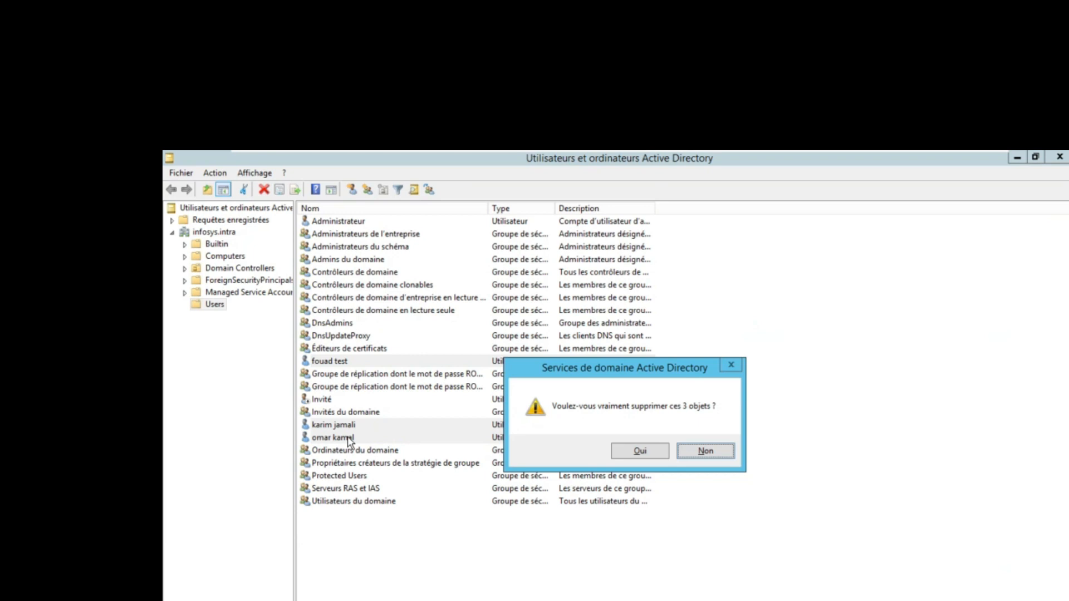
pyautogui.press('Escape')
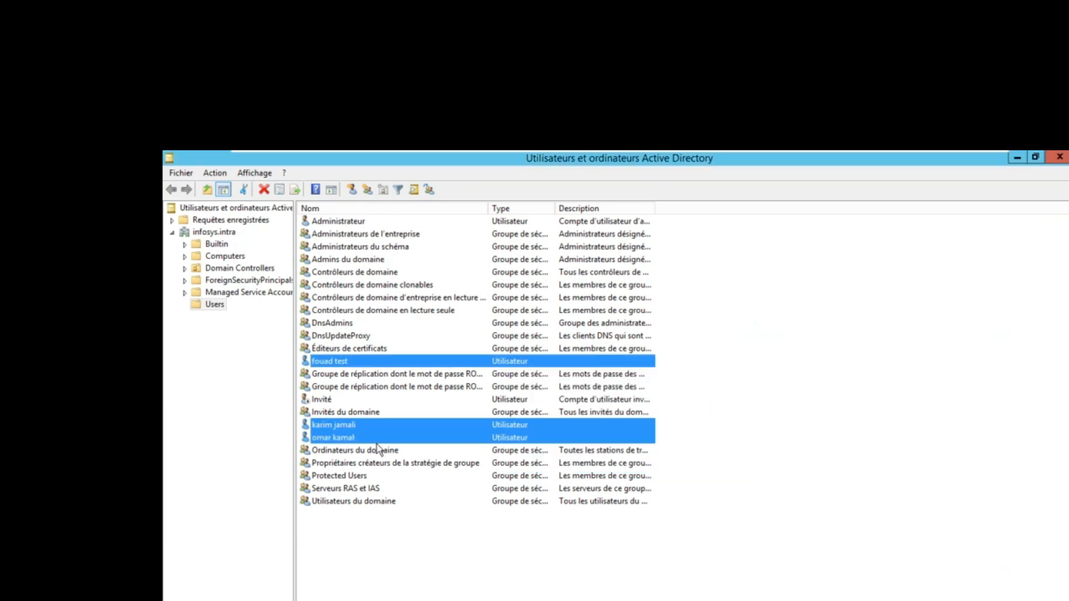
pyautogui.rightClick(366, 445)
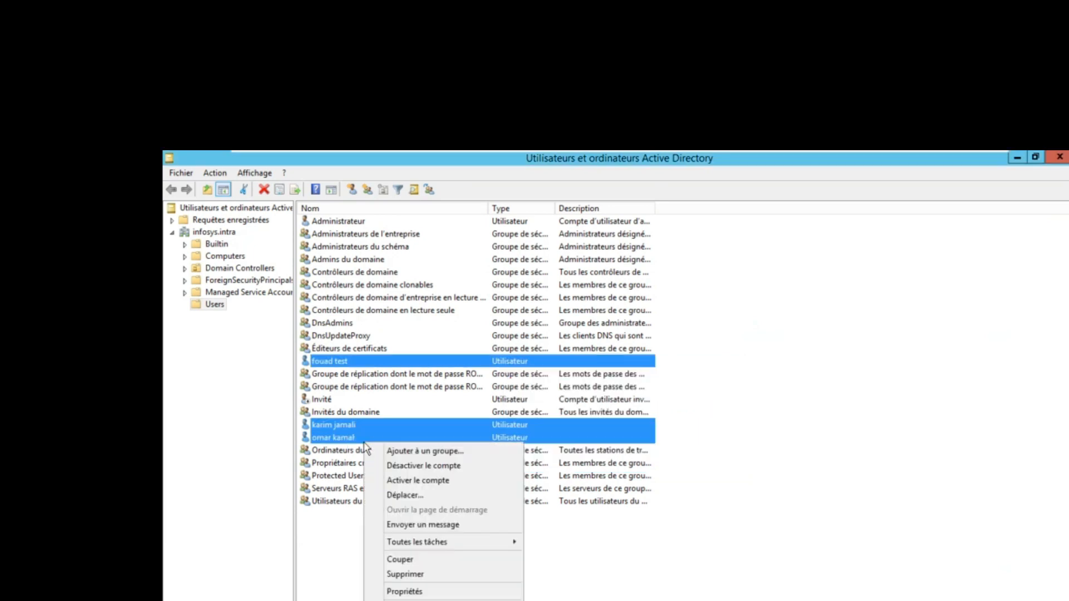
pyautogui.click(415, 574)
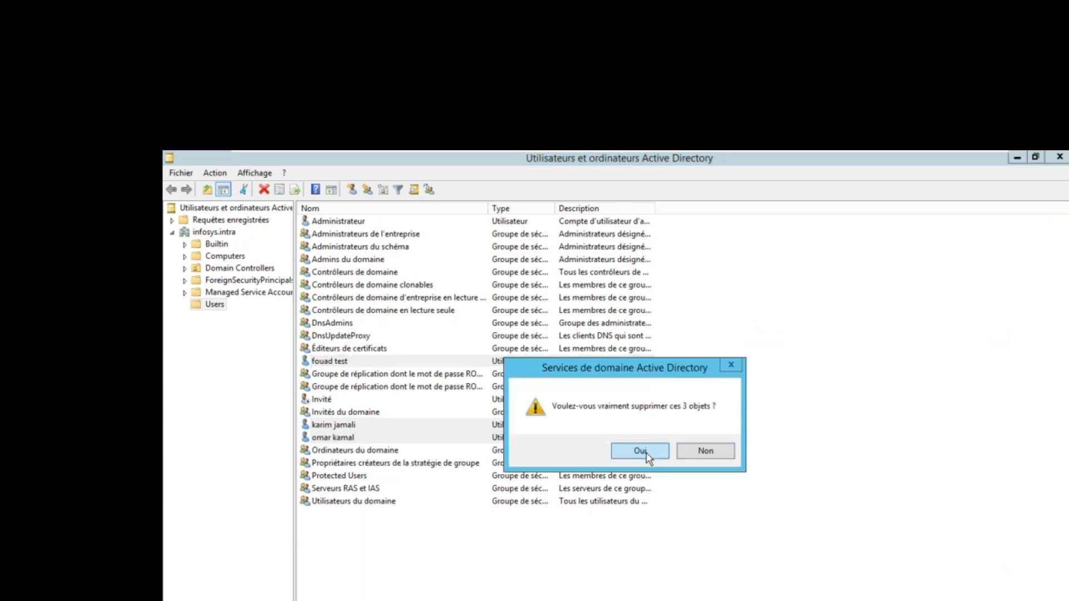
pyautogui.click(646, 453)
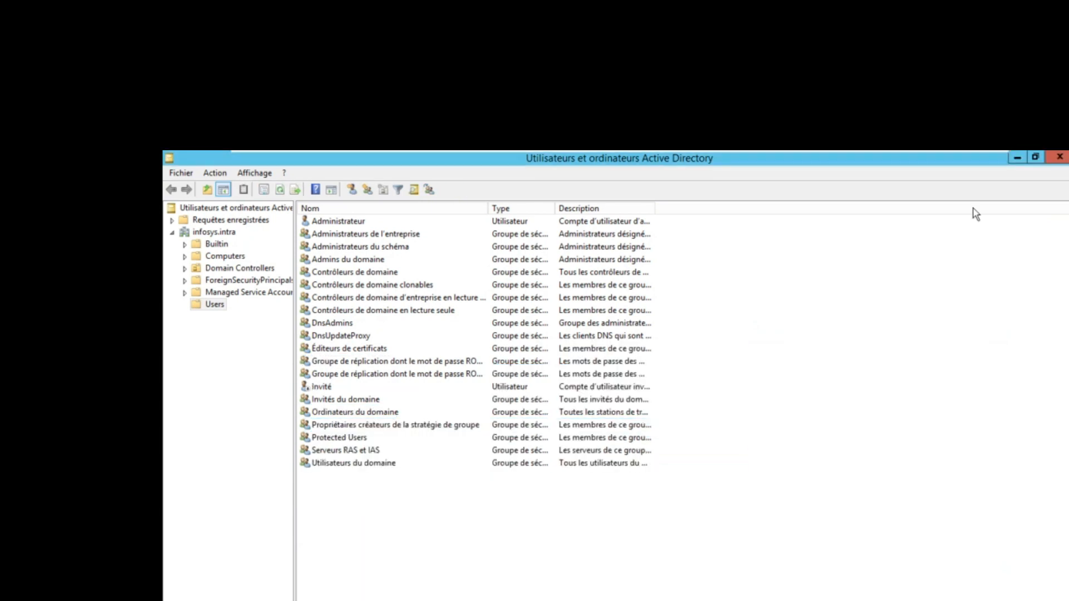
# Step: Close Utilisateurs et ordinateurs Active Directory, PowerShell ISE and Server Manager, then restart DCTMSIR201
pyautogui.click(1061, 157)
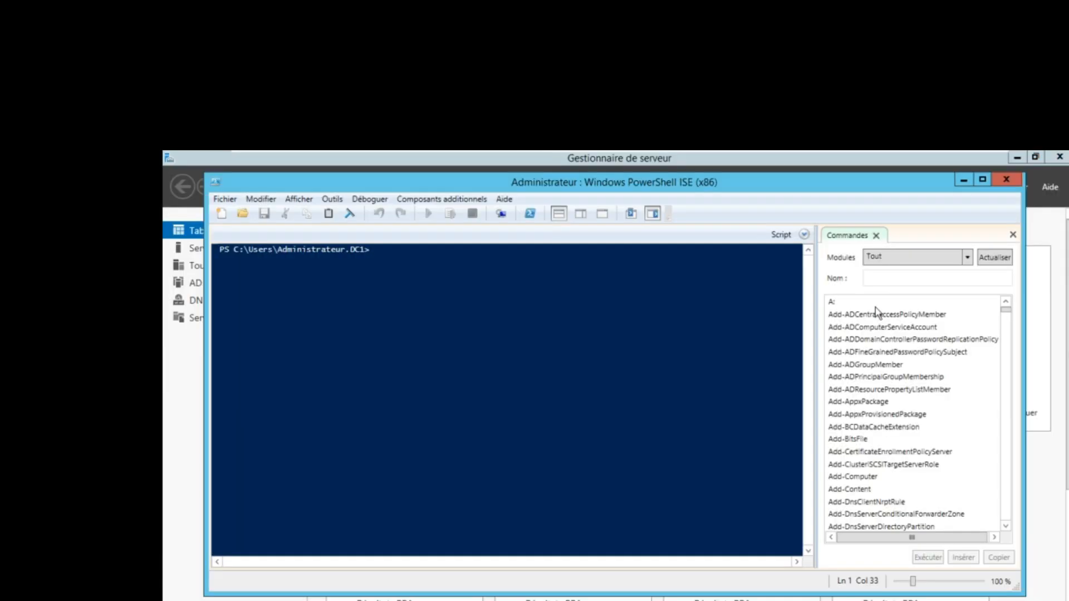
pyautogui.click(1006, 179)
pyautogui.click(1061, 157)
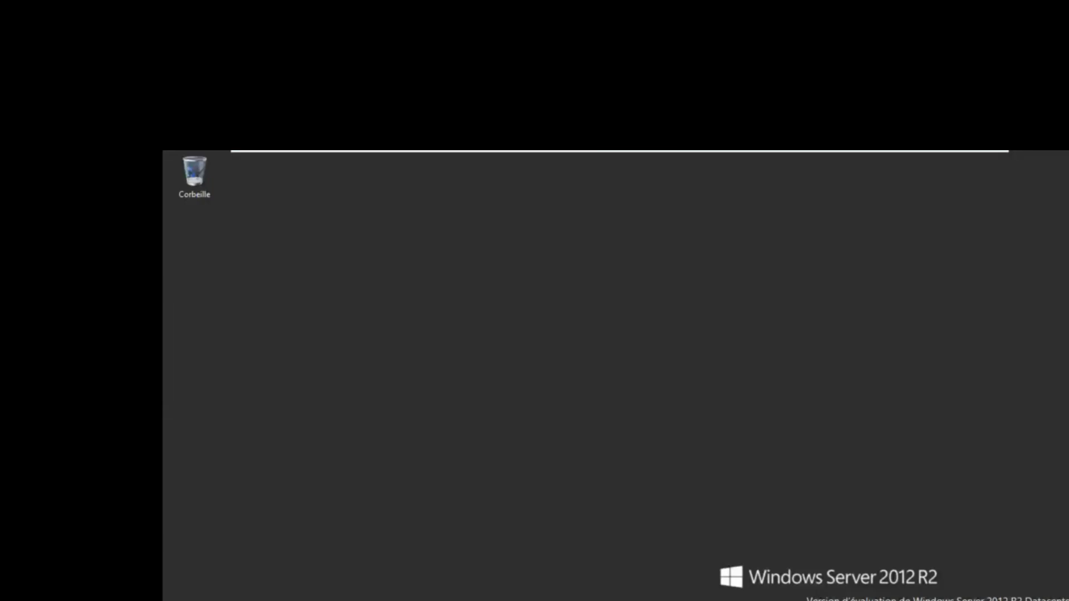
pyautogui.press('super')
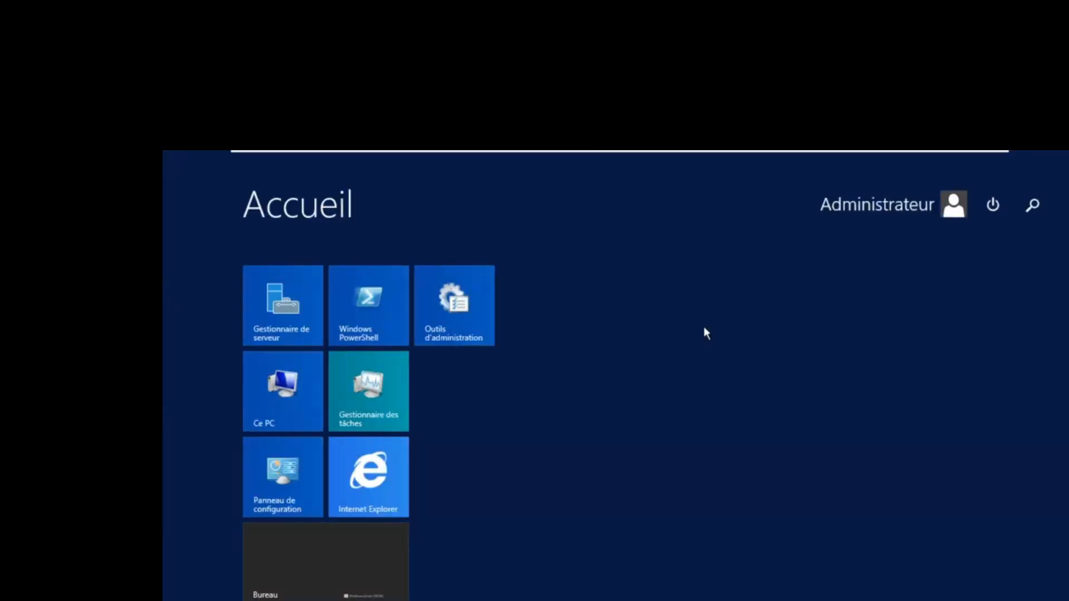
pyautogui.click(996, 205)
pyautogui.click(980, 268)
pyautogui.click(1025, 314)
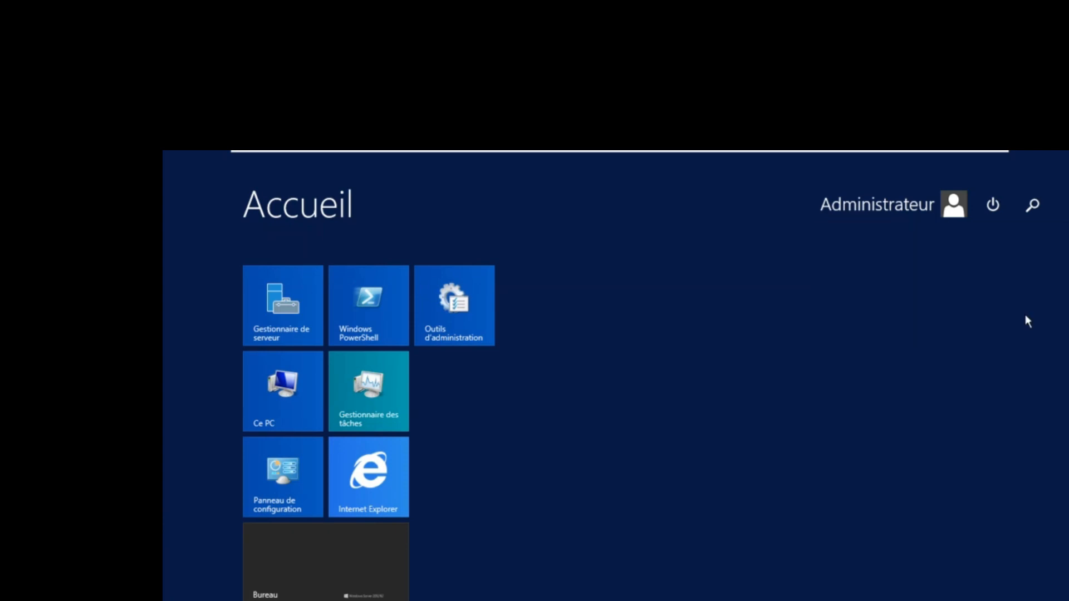
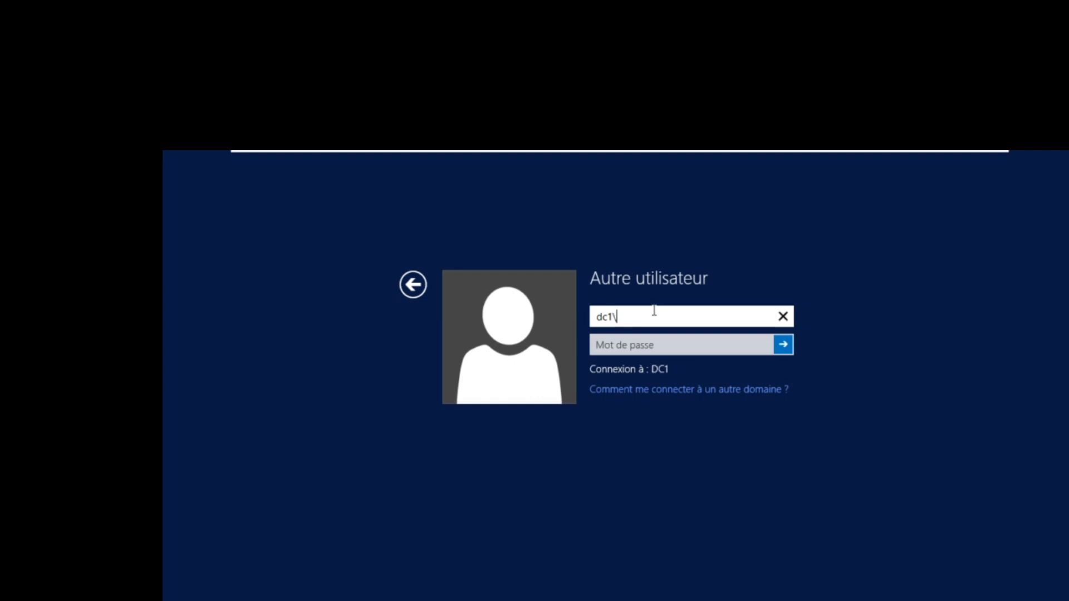
# Step: Try to sign in with the user name dc1\adminsitrateur and the account password
pyautogui.write('adminsitrateur')
pyautogui.press('Tab')
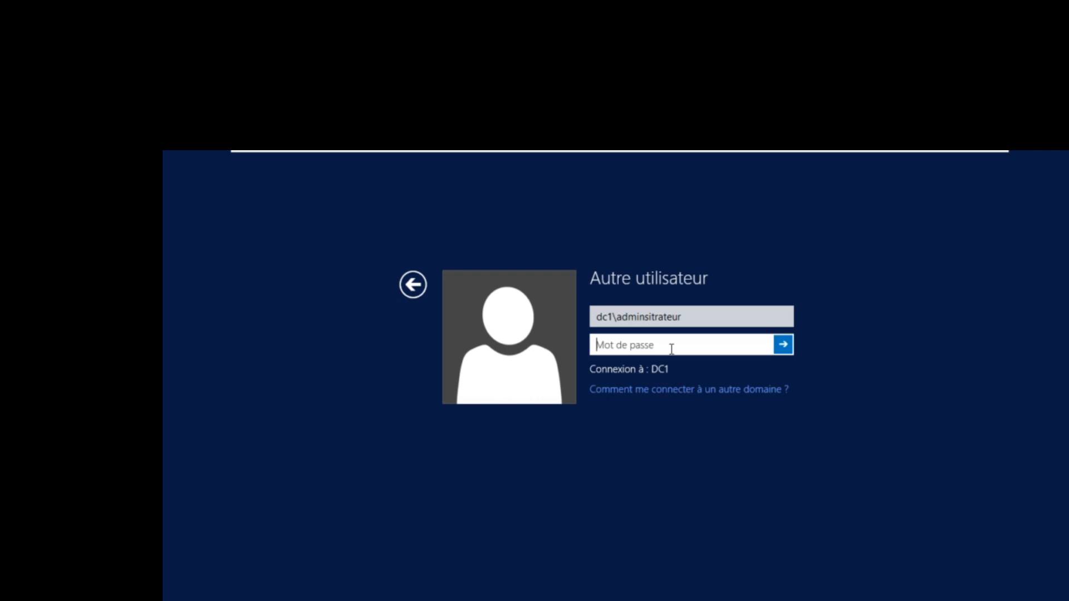
pyautogui.write('••••••••••')
pyautogui.press('Return')
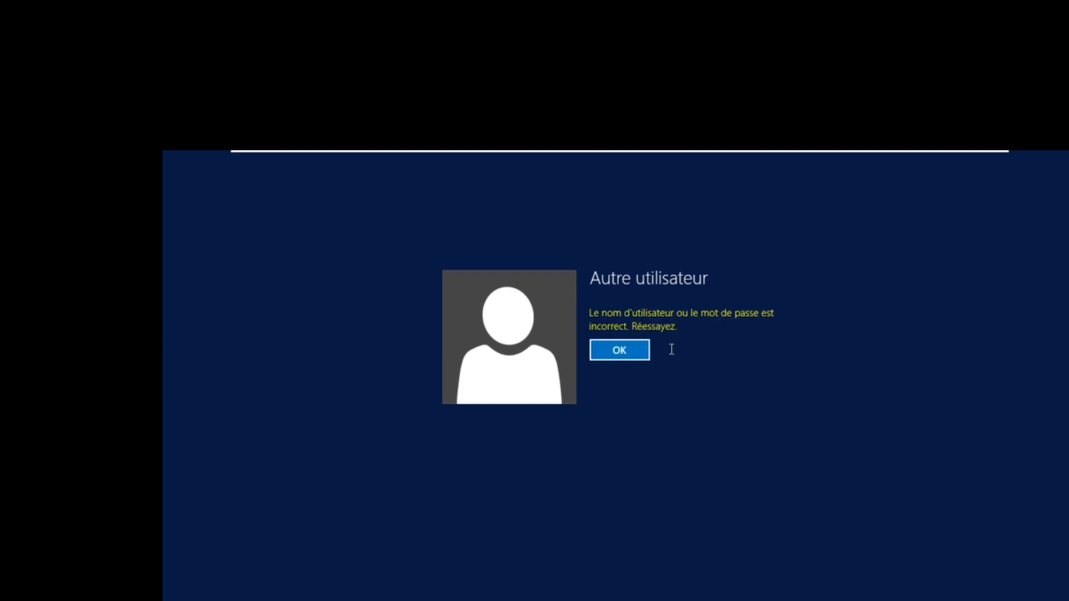
pyautogui.click(626, 356)
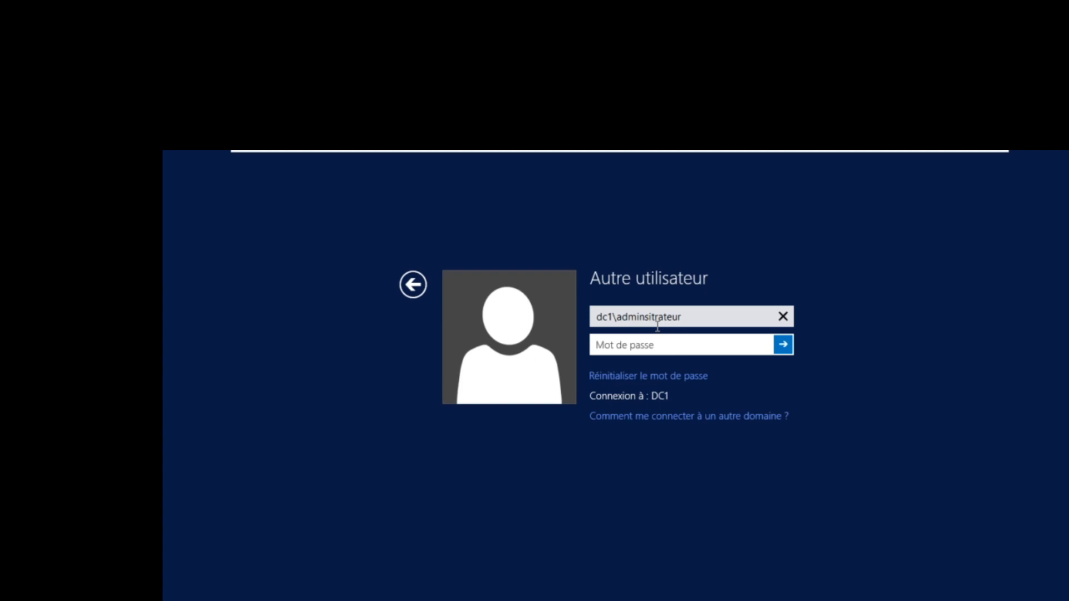
# Step: Correct the user name to dc1\administrateur and sign in with the account password
pyautogui.click(646, 317)
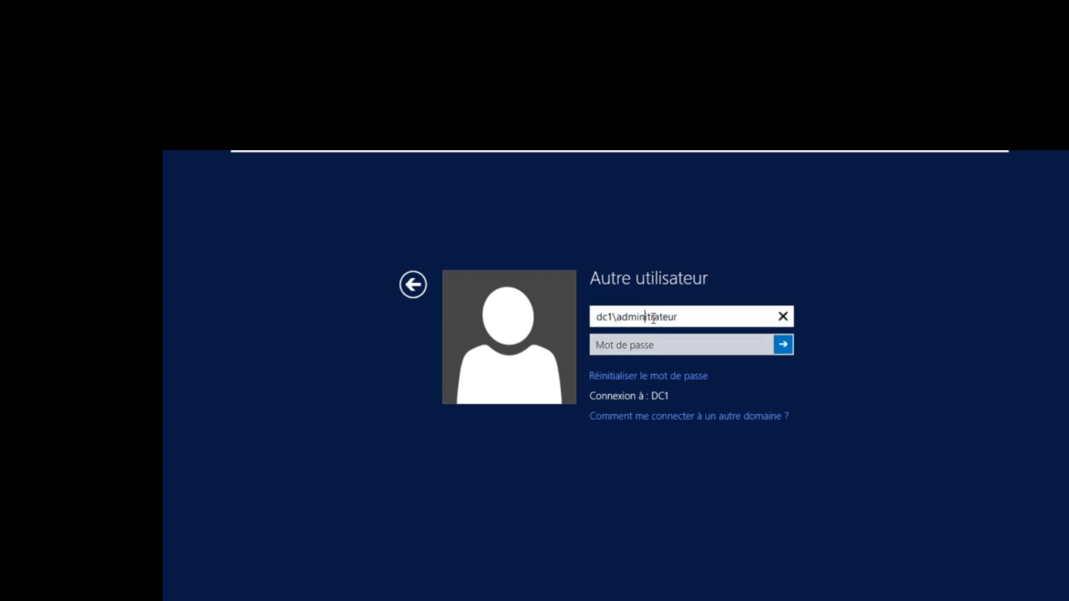
pyautogui.write('s')
pyautogui.press('Tab')
pyautogui.write('*****')
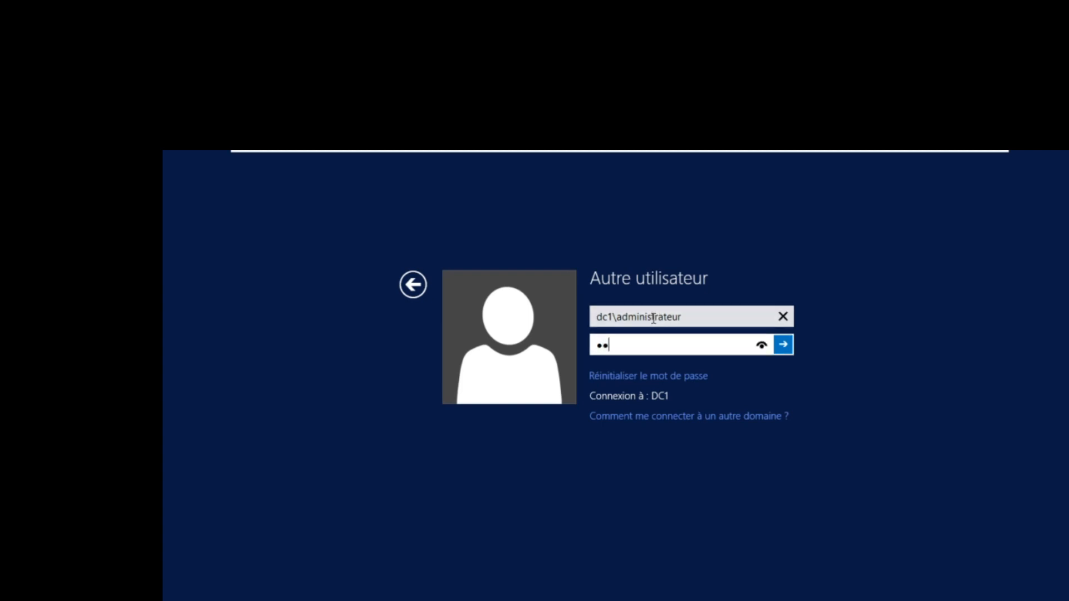
pyautogui.write('*****')
pyautogui.press('Return')
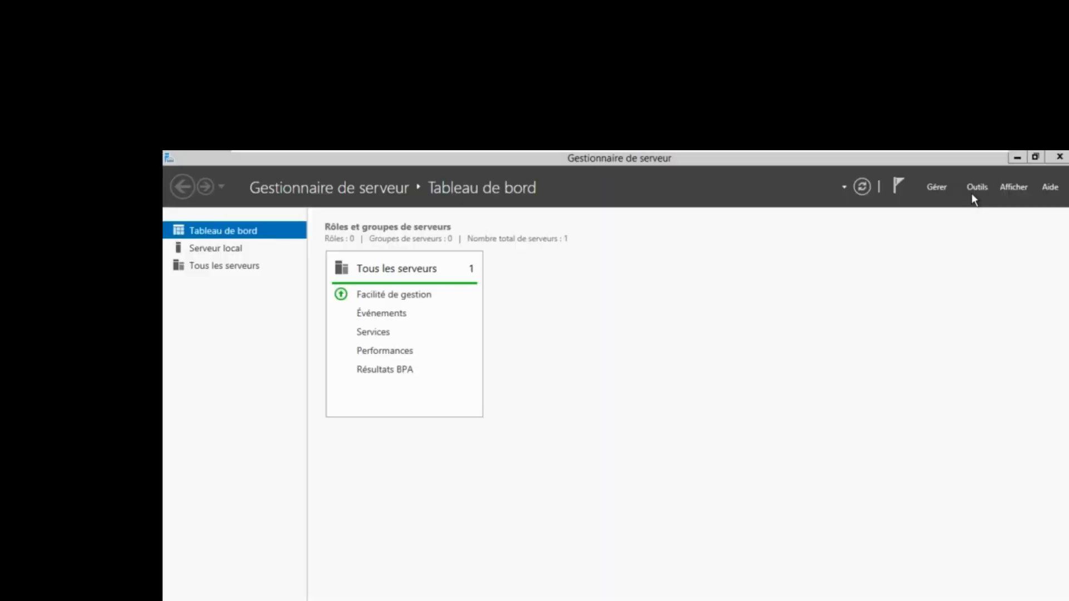
# Step: Open Sauvegarde Windows Server from Server Manager and show its Sauvegarde locale page
pyautogui.click(974, 189)
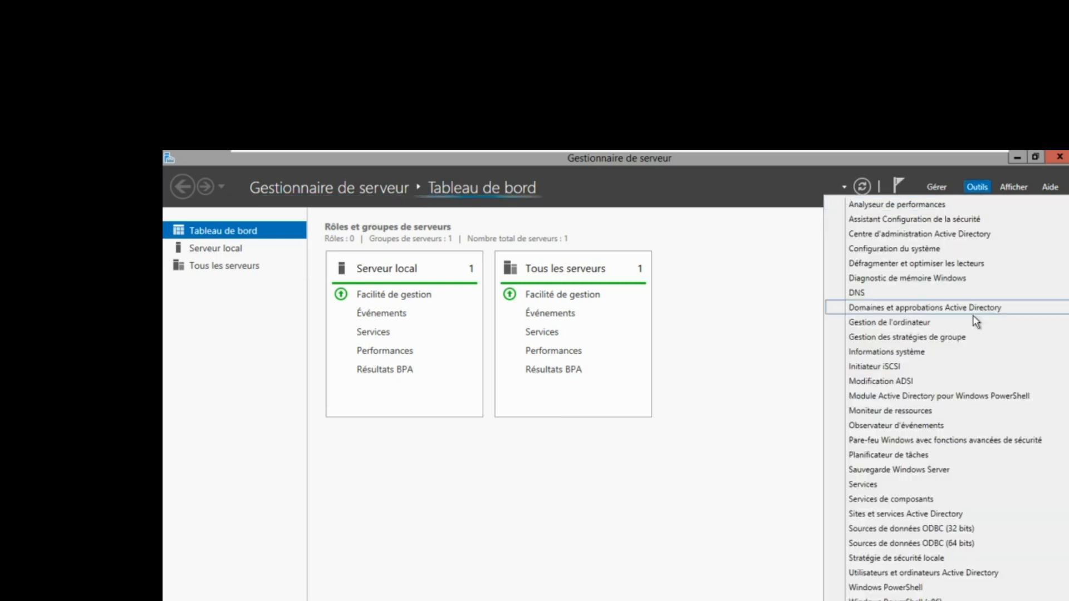
pyautogui.click(907, 474)
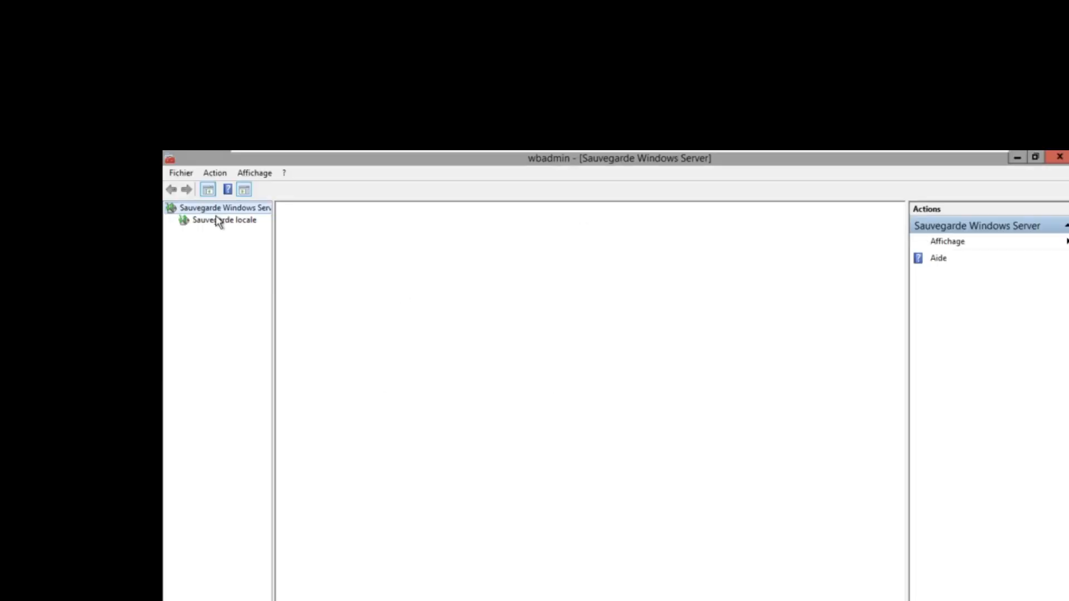
pyautogui.click(219, 221)
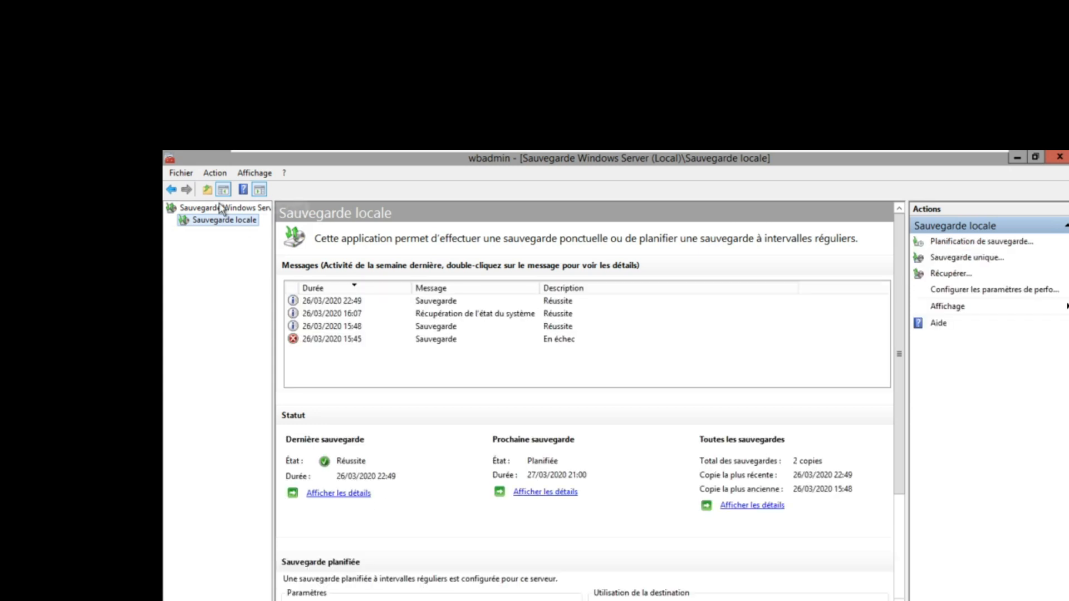
# Step: Start a recovery from this server's 26/03/2020 22:49 backup and choose État du système as the recovery type
pyautogui.click(214, 177)
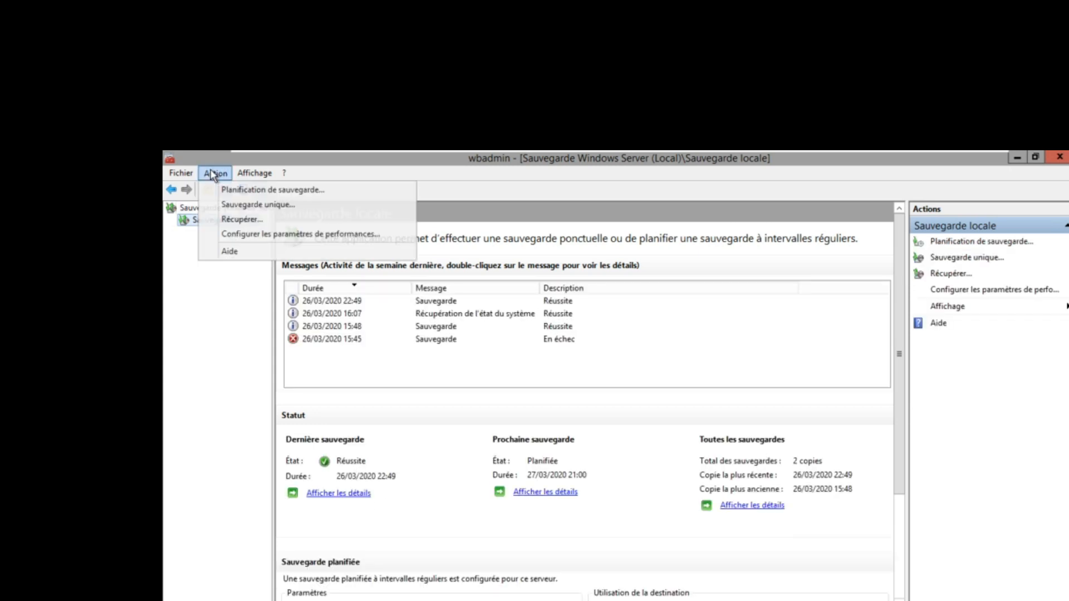
pyautogui.click(238, 219)
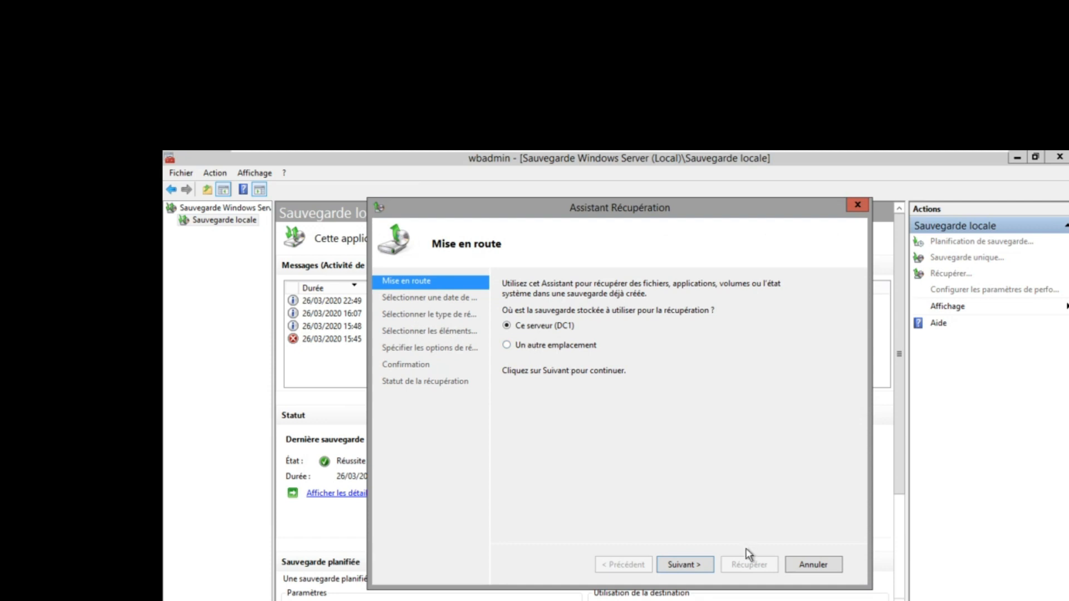
pyautogui.click(685, 564)
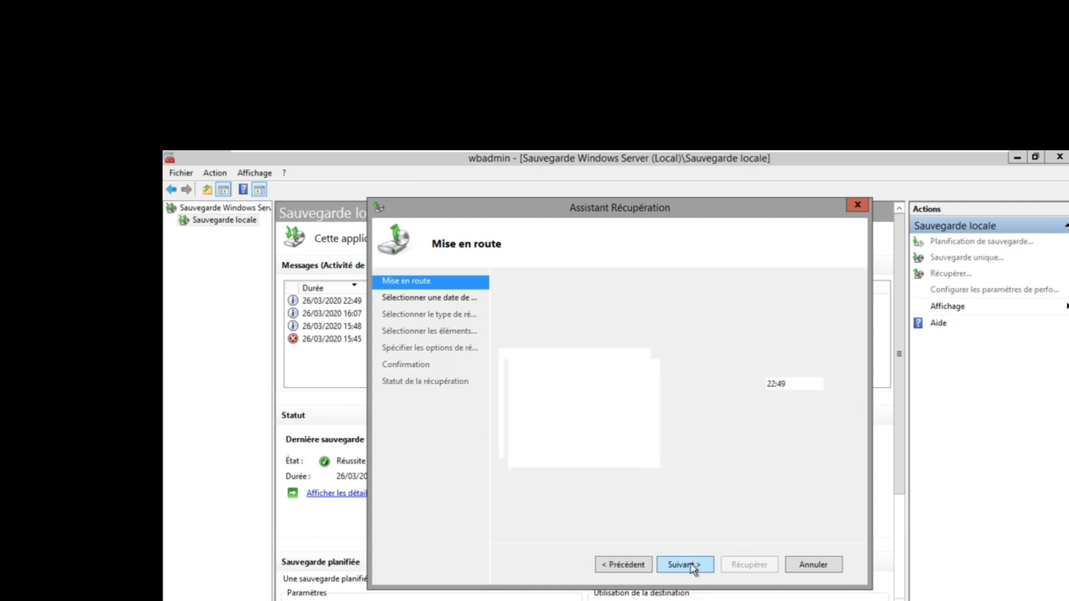
pyautogui.click(585, 444)
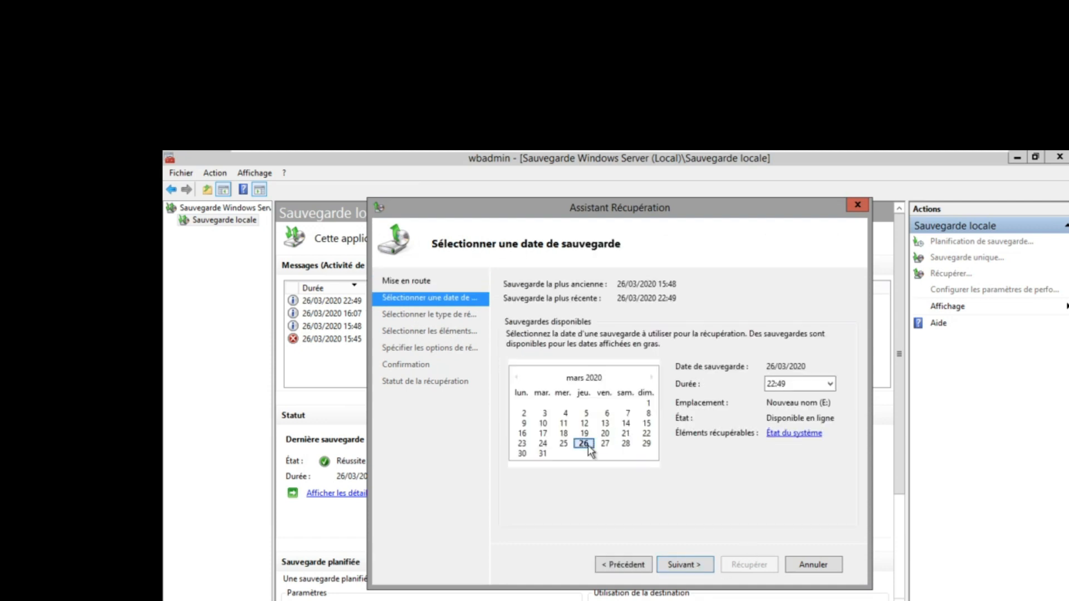
pyautogui.click(686, 563)
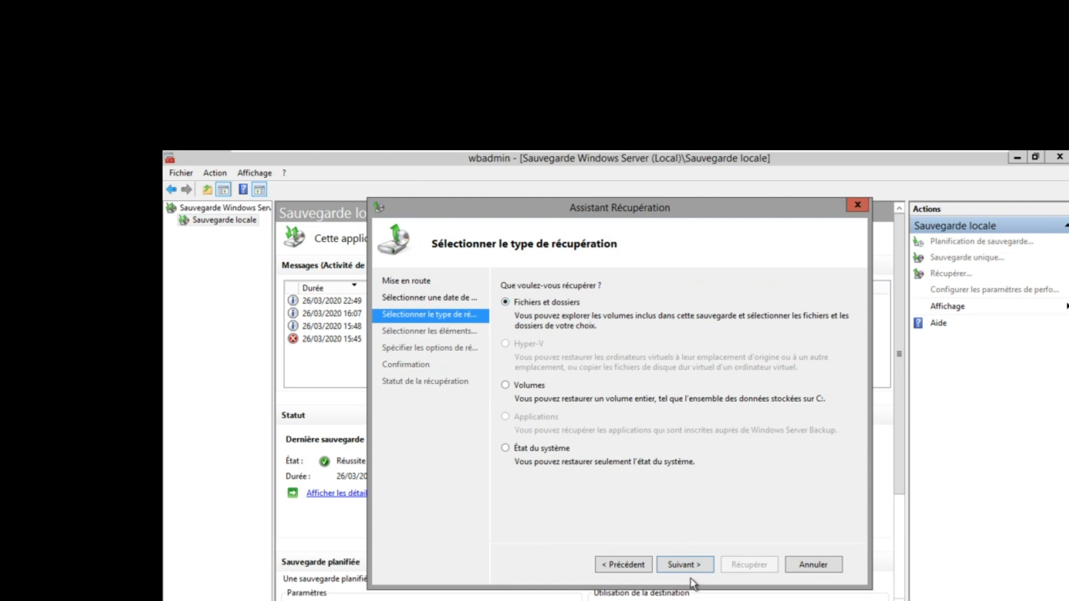
pyautogui.click(532, 450)
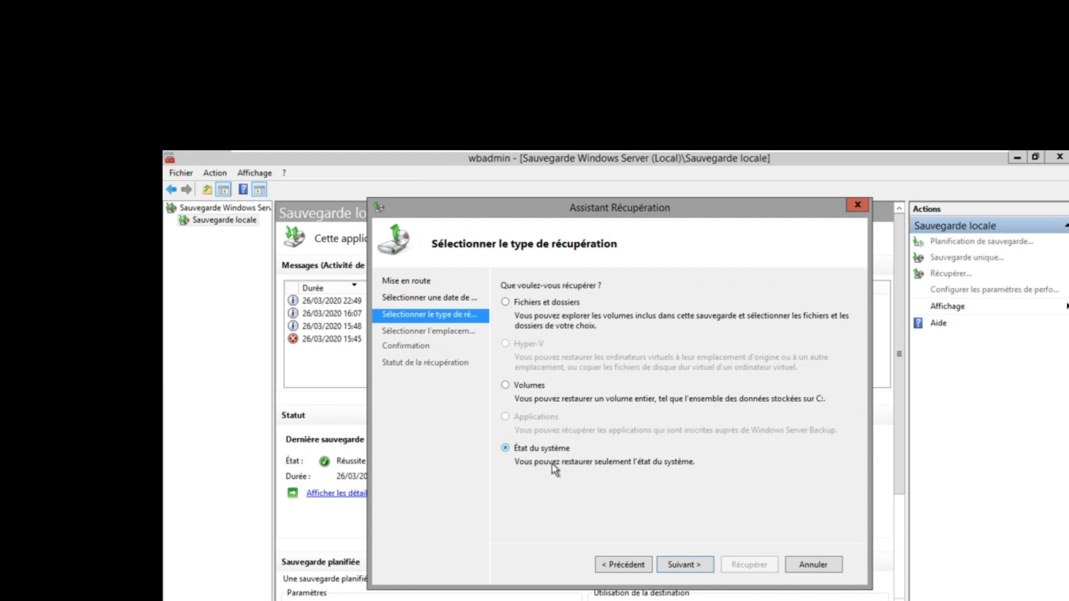
pyautogui.click(692, 566)
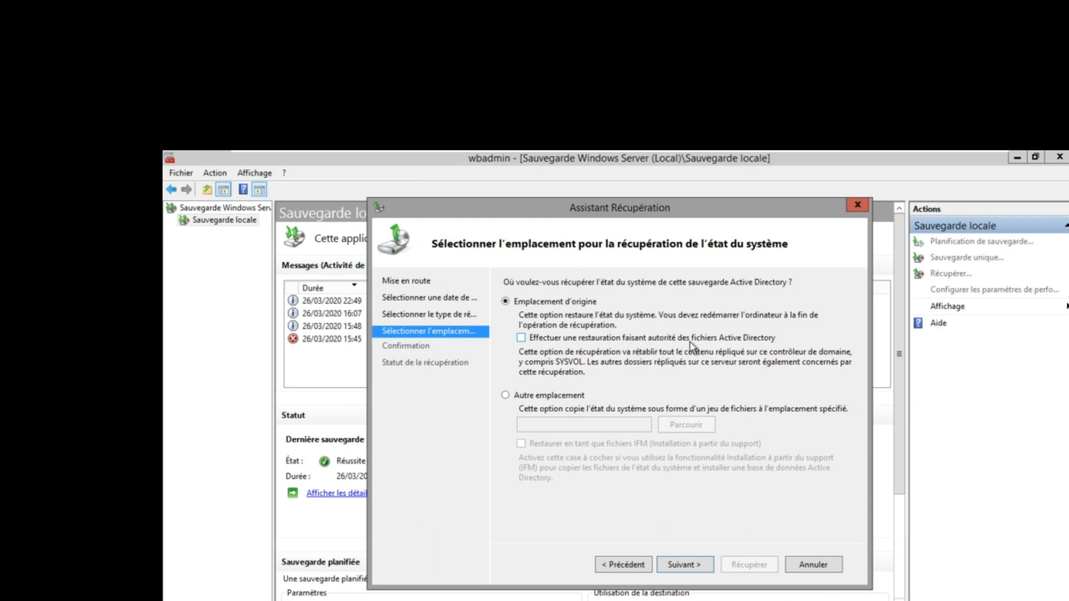
# Step: Recover the system state non-authoritatively to Emplacement d'origine with automatic server restart, accepting the notices to start the recovery
pyautogui.click(692, 564)
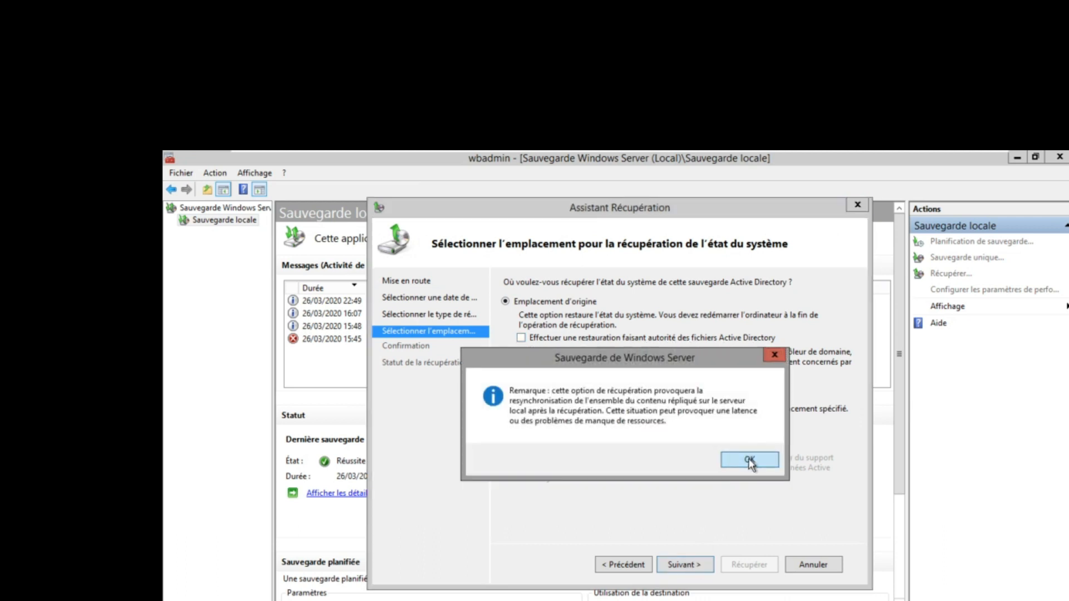
pyautogui.click(748, 459)
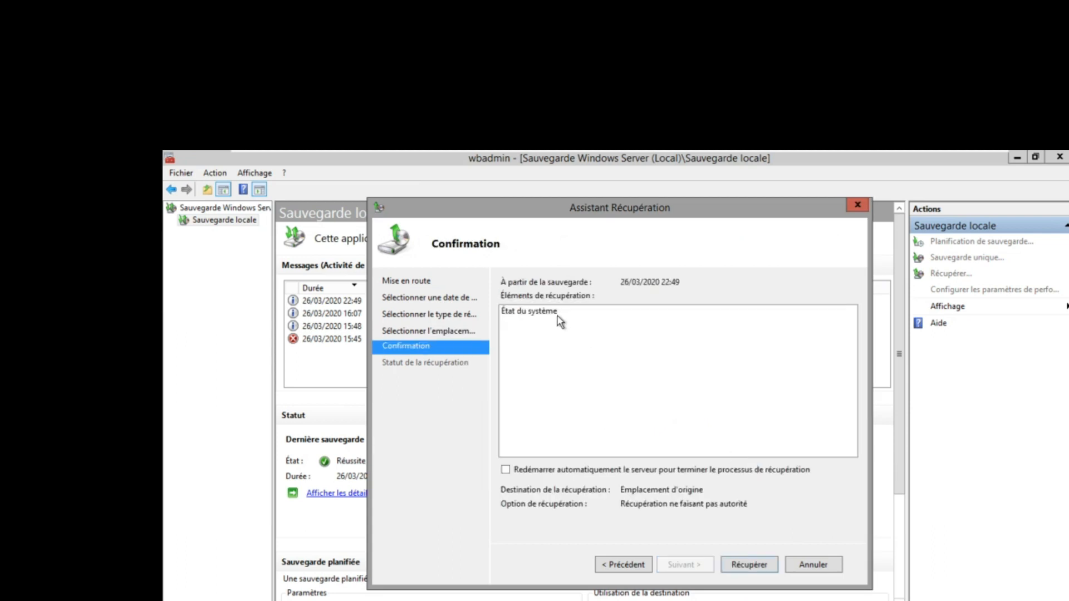
pyautogui.click(556, 472)
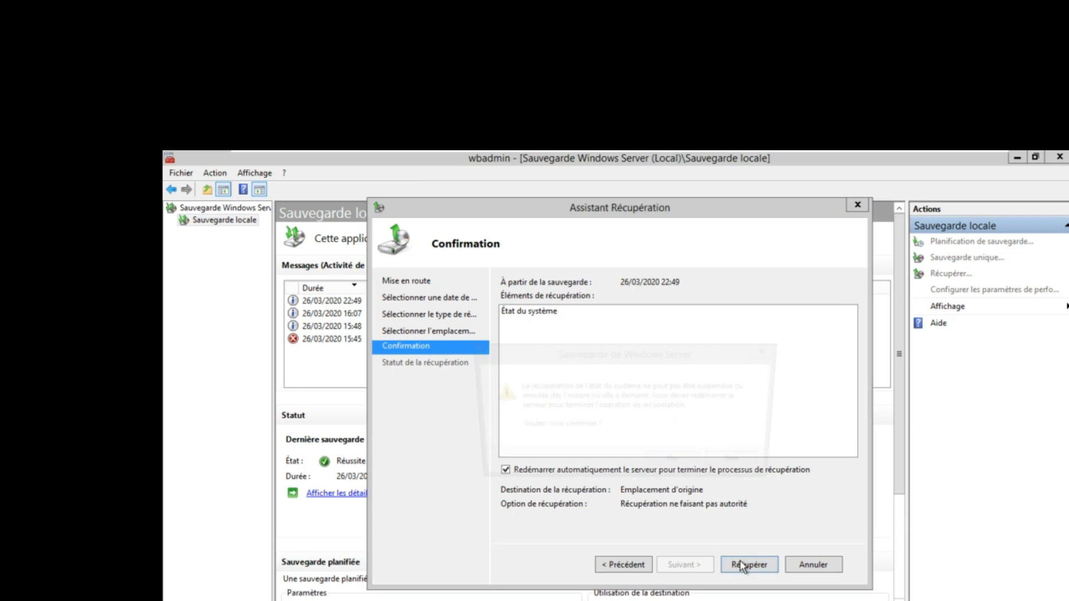
pyautogui.click(678, 465)
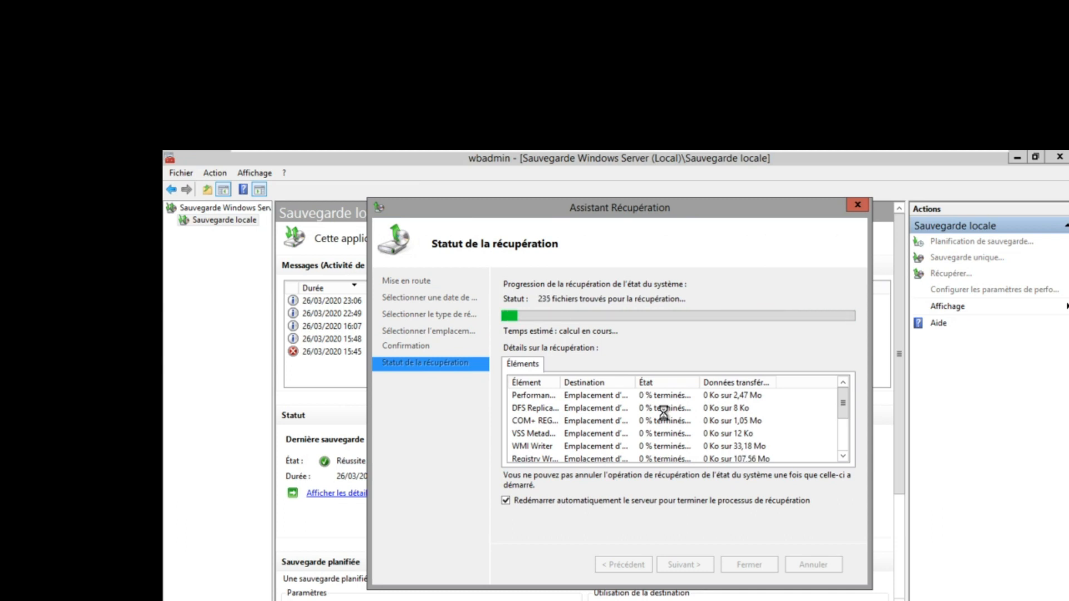
# Step: Check the wbadmin backup progress on DC2TMSIR201 and the system state recovery progress on DCTMSIR201 in alternation
pyautogui.moveTo(664, 153)
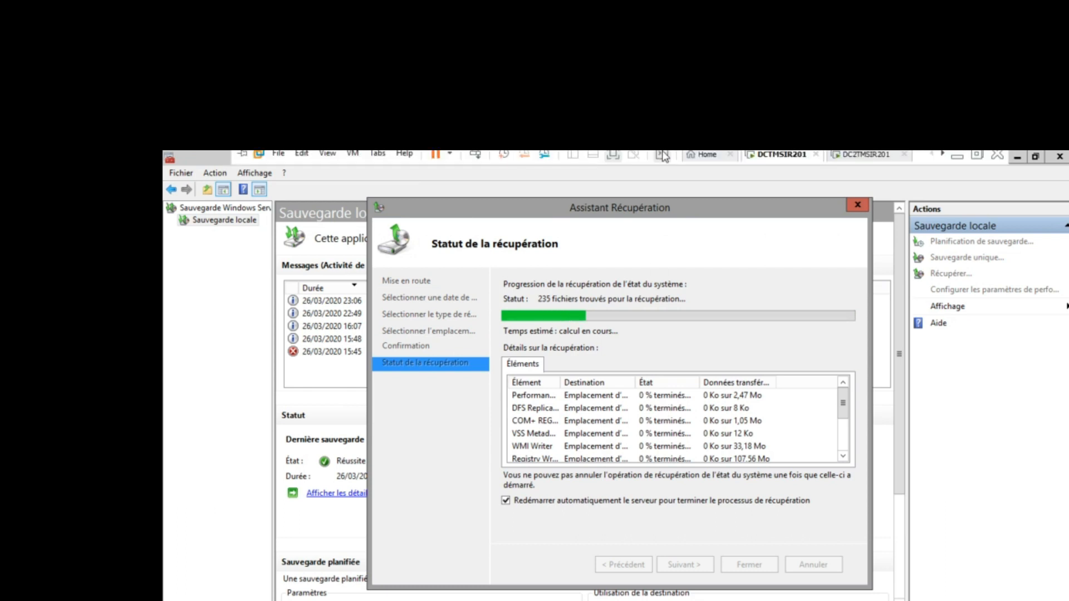
pyautogui.click(874, 161)
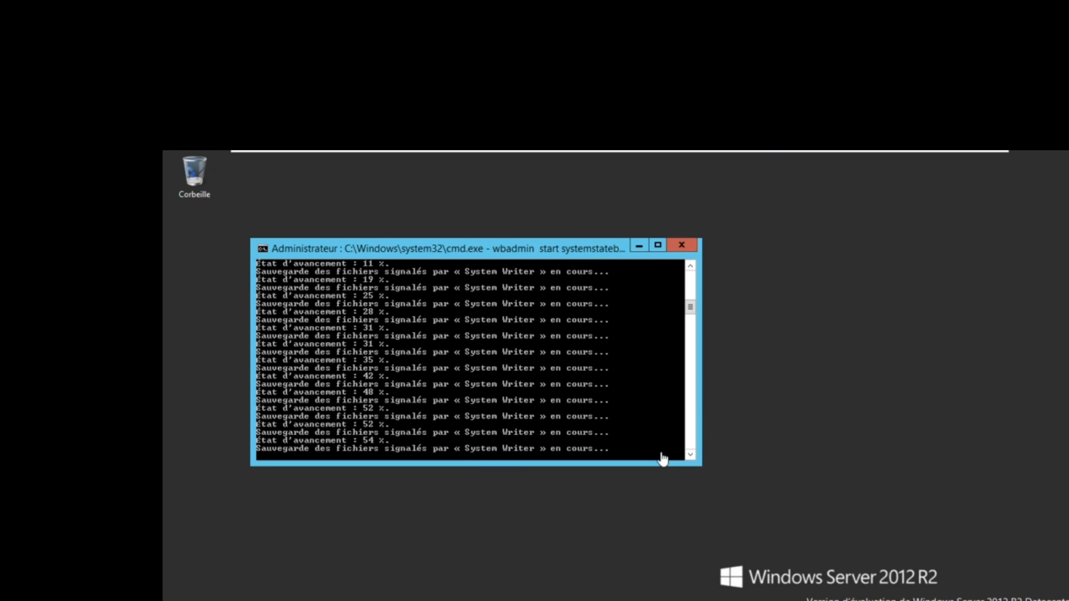
pyautogui.click(691, 456)
pyautogui.click(690, 455)
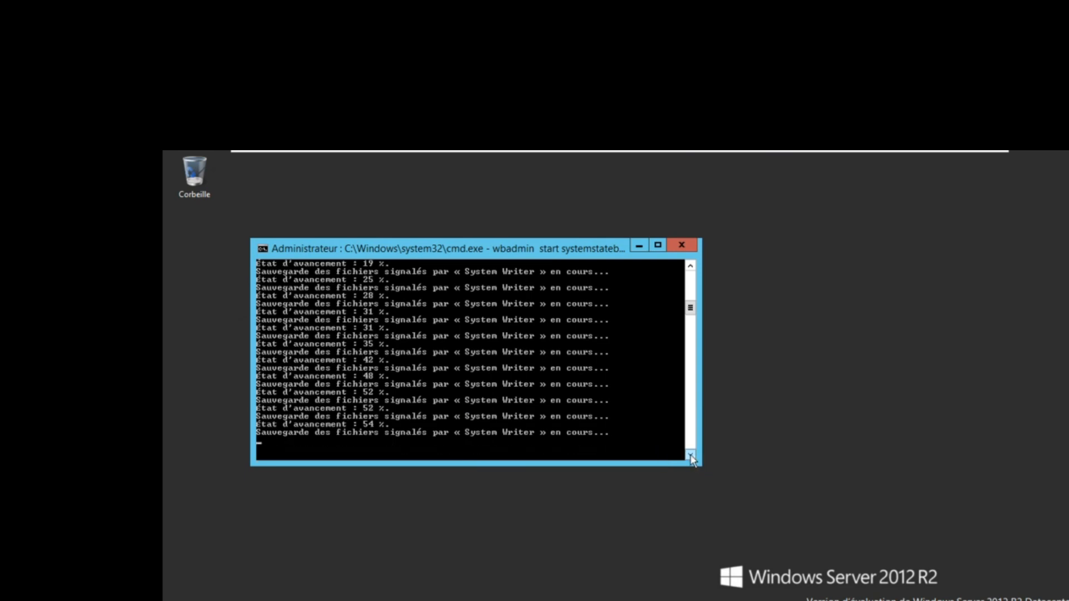
pyautogui.moveTo(673, 157)
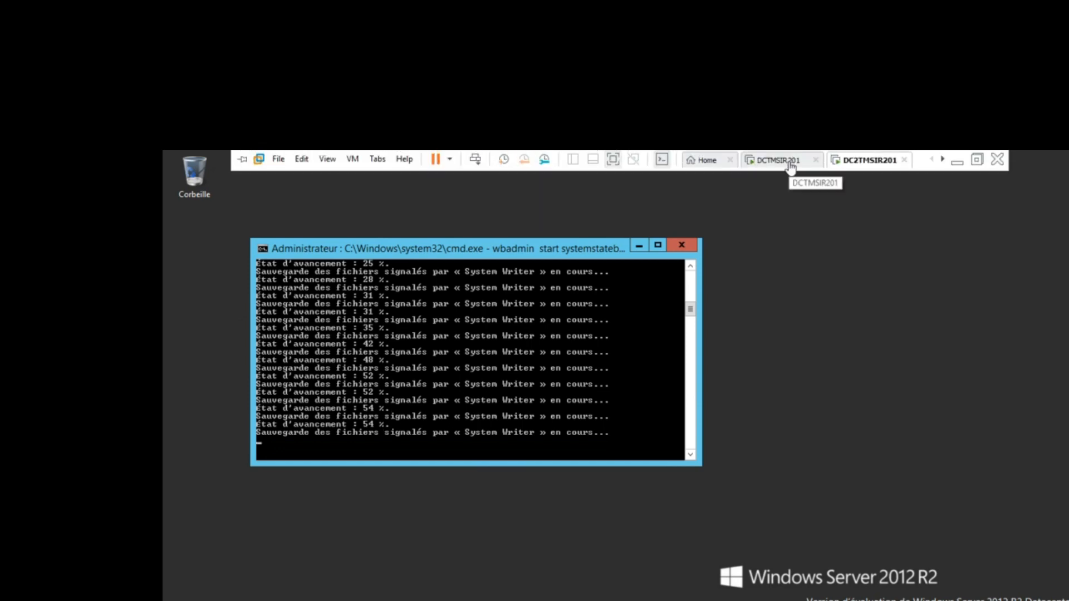
pyautogui.click(791, 164)
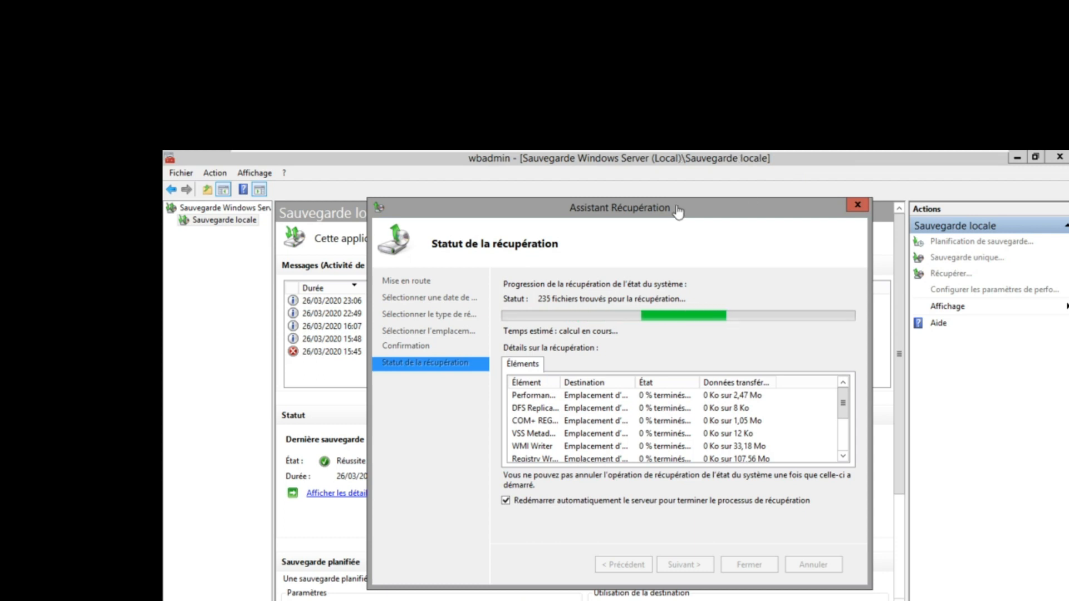
pyautogui.moveTo(818, 156)
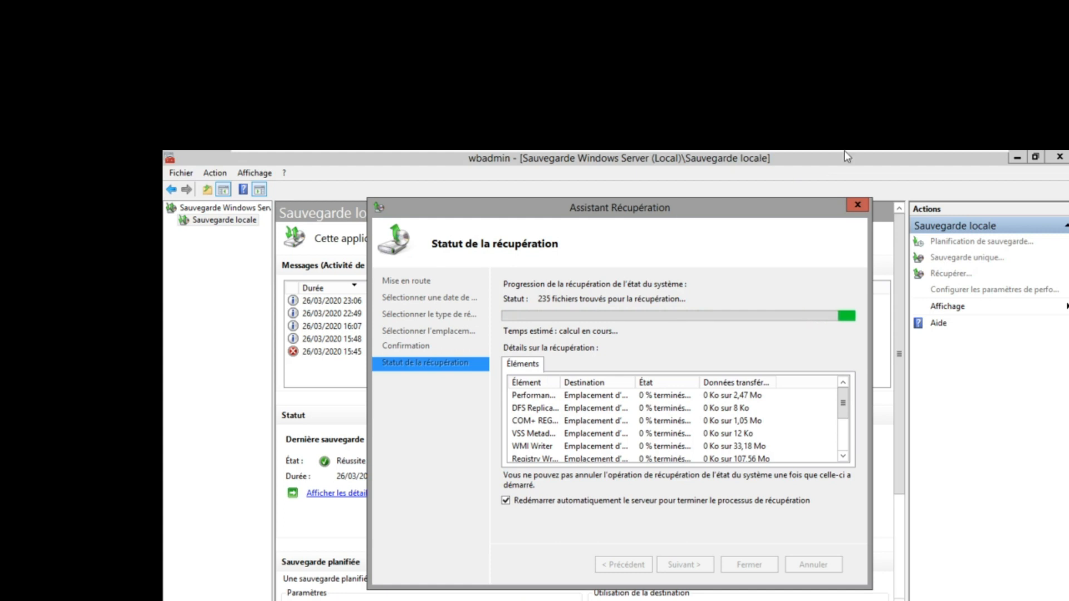
pyautogui.click(879, 159)
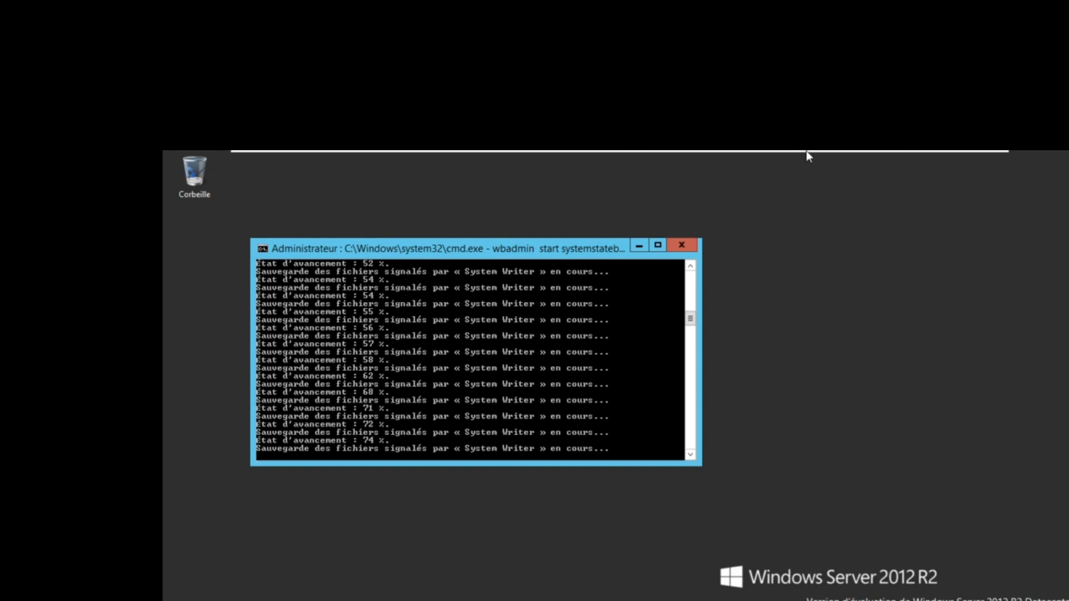
pyautogui.moveTo(813, 155)
pyautogui.click(775, 161)
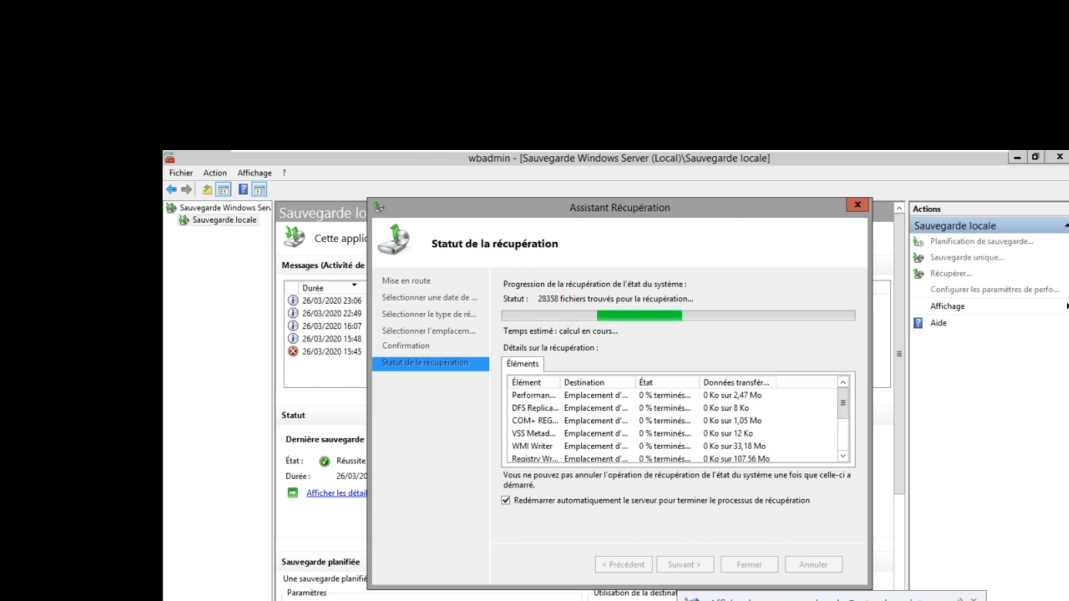
pyautogui.click(877, 161)
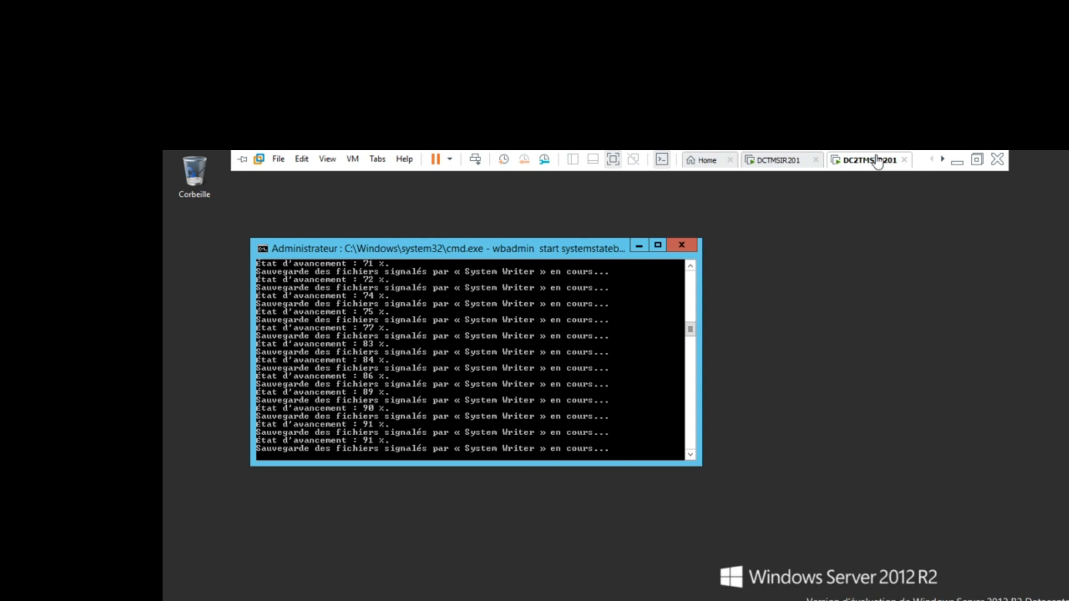
pyautogui.click(779, 162)
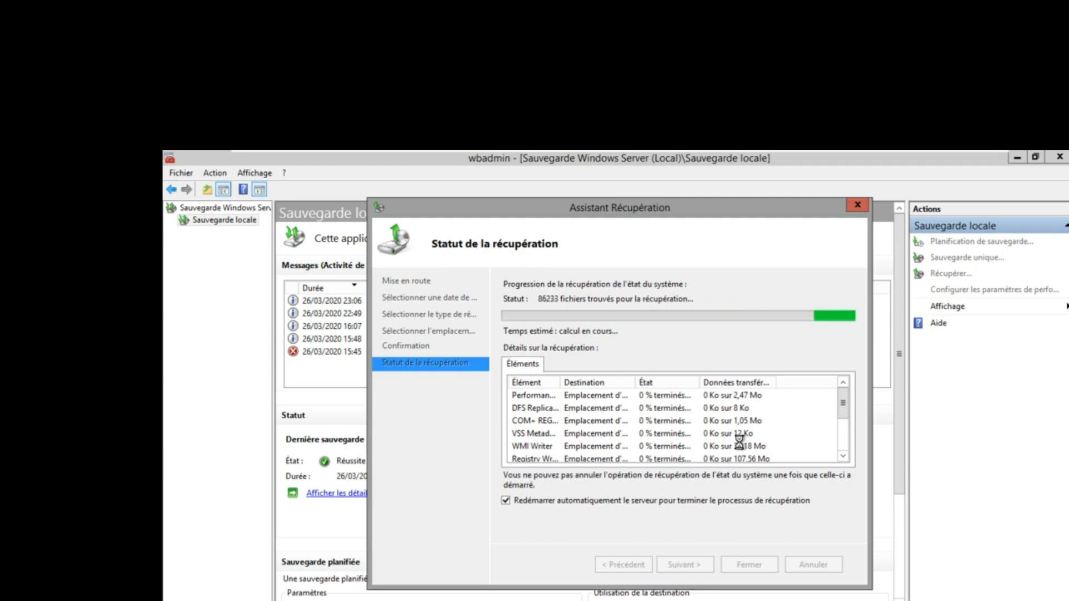
pyautogui.click(843, 457)
pyautogui.click(843, 457)
pyautogui.click(843, 456)
pyautogui.click(843, 457)
pyautogui.moveTo(844, 424); pyautogui.dragTo(843, 396)
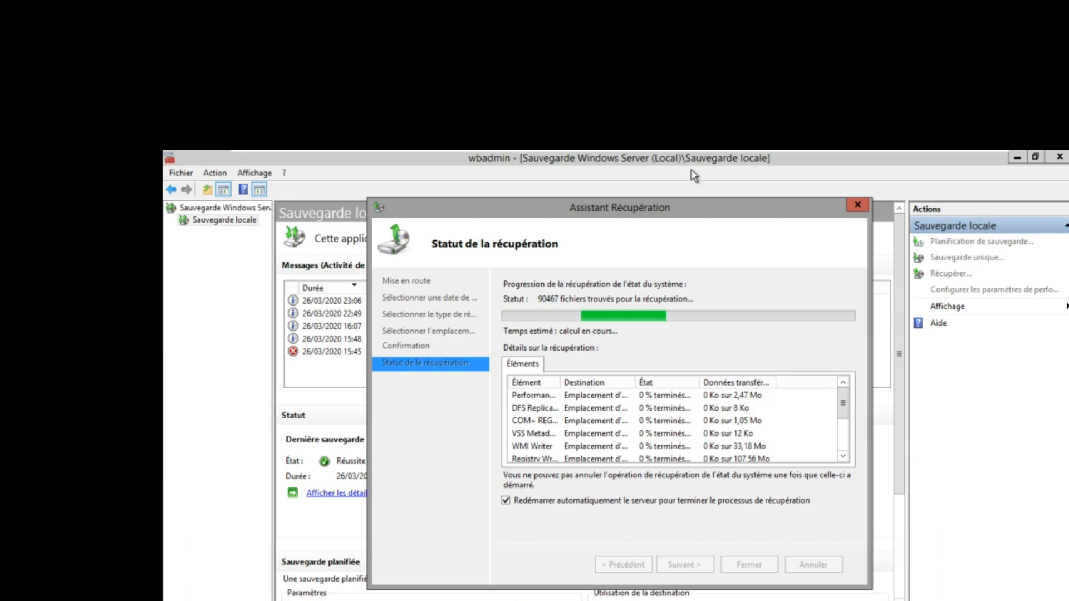
pyautogui.moveTo(755, 156)
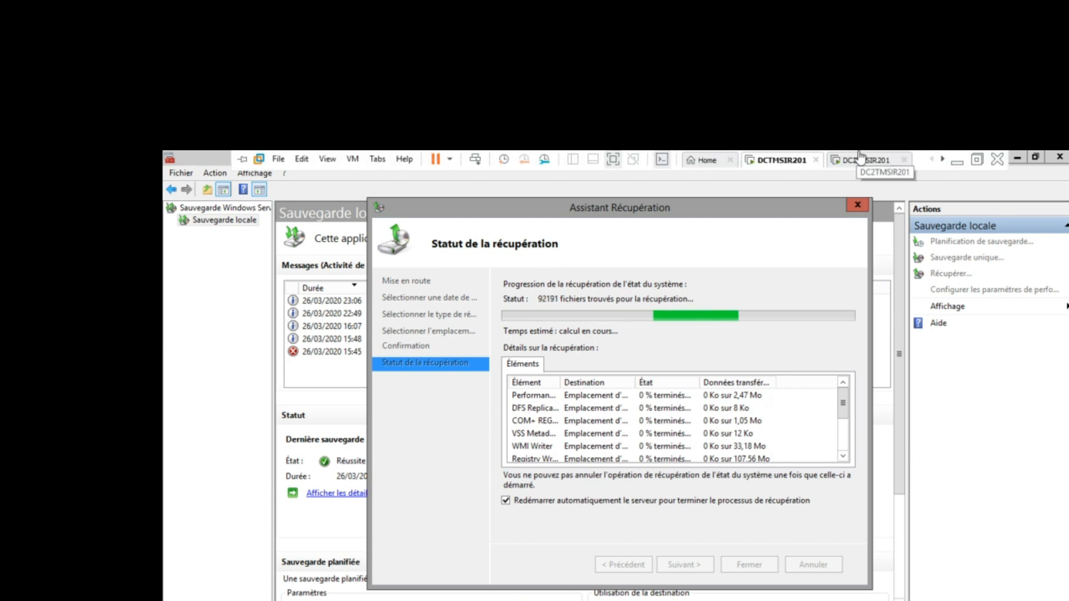
pyautogui.click(863, 160)
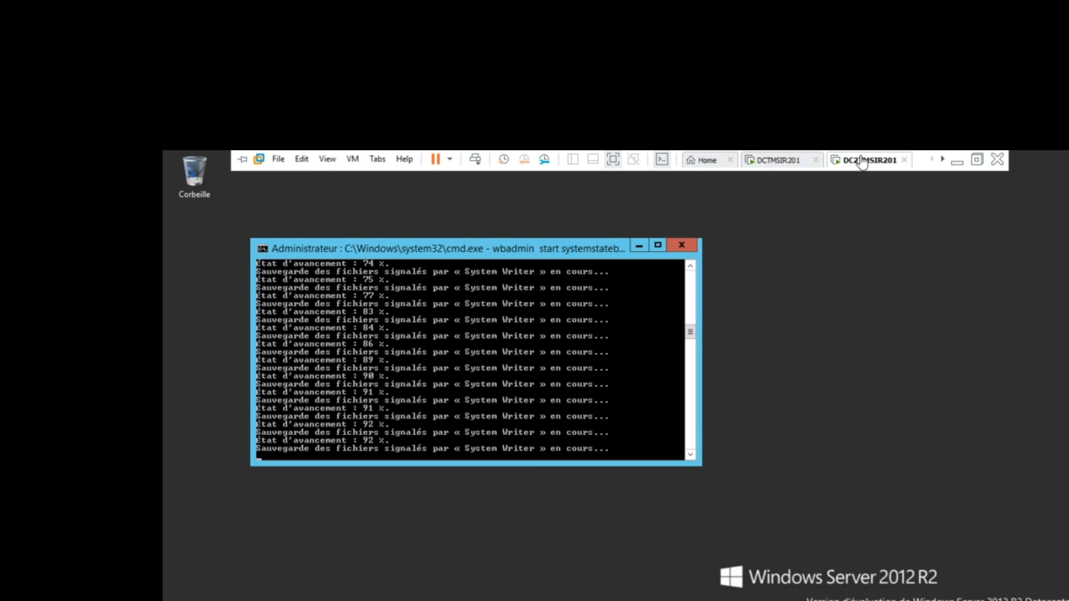
pyautogui.click(778, 160)
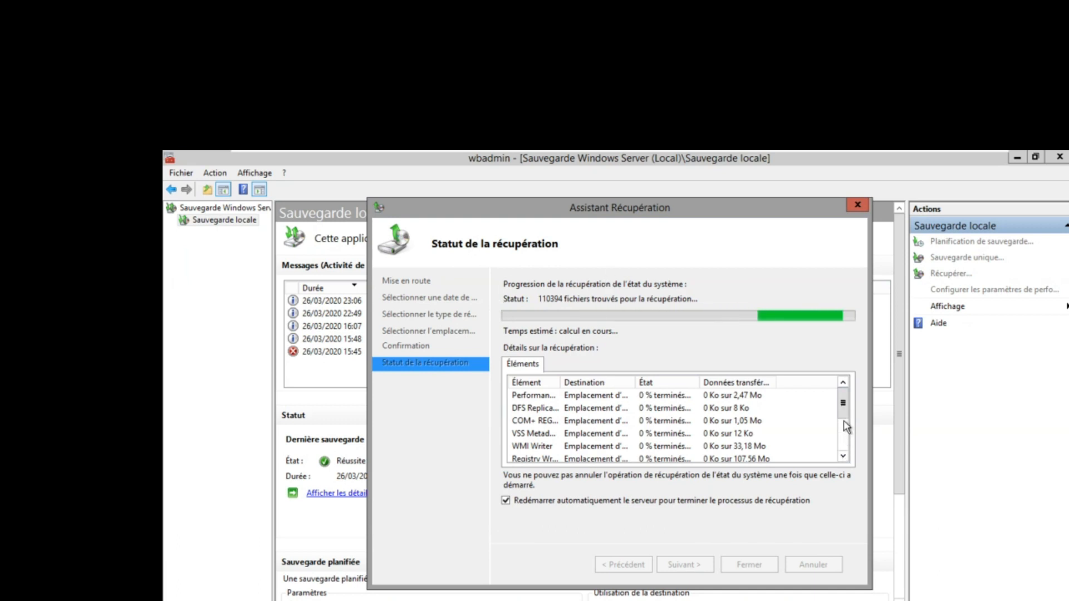
# Step: Widen the Élément column in the recovery details and examine the components being restored, especially the NTDS entry
pyautogui.scroll(-1, 846, 424)
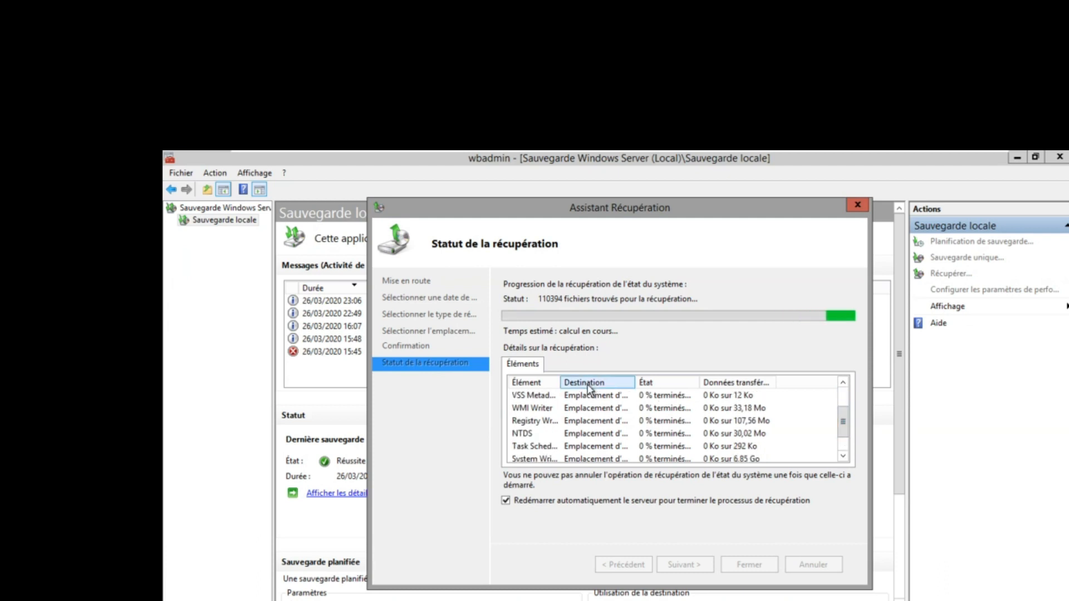
pyautogui.moveTo(560, 383); pyautogui.dragTo(634, 382)
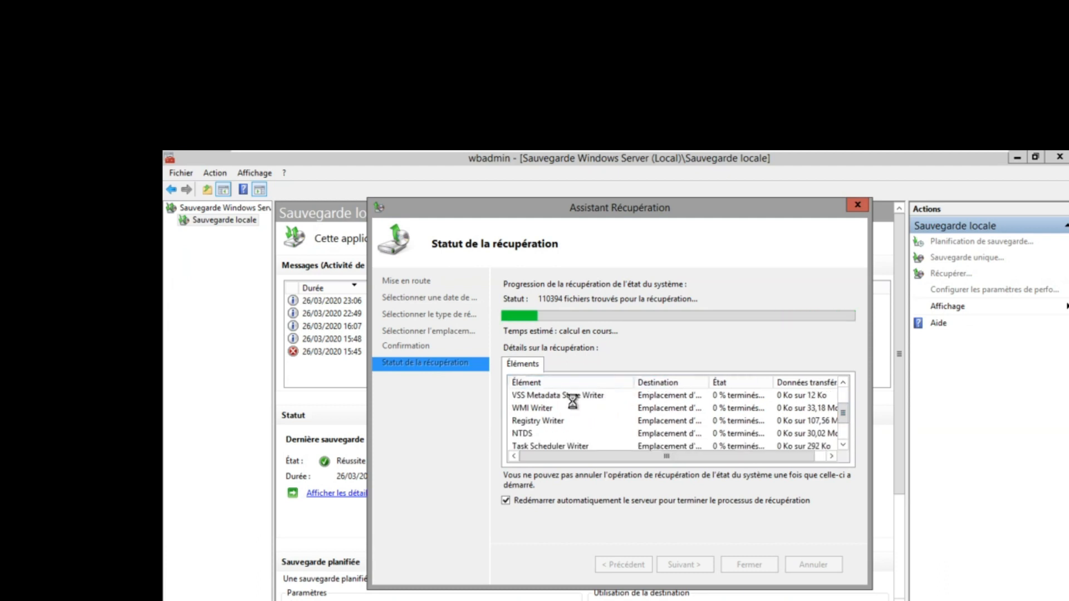
pyautogui.scroll(-1, 844, 404)
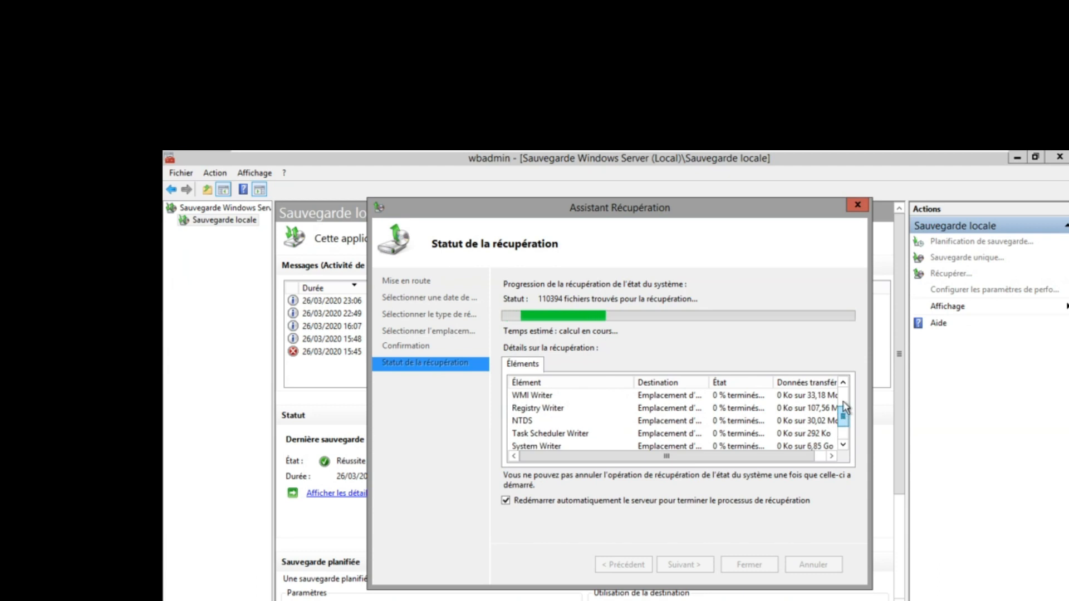
pyautogui.scroll(2, 844, 407)
pyautogui.scroll(-1, 844, 405)
pyautogui.scroll(-2, 844, 406)
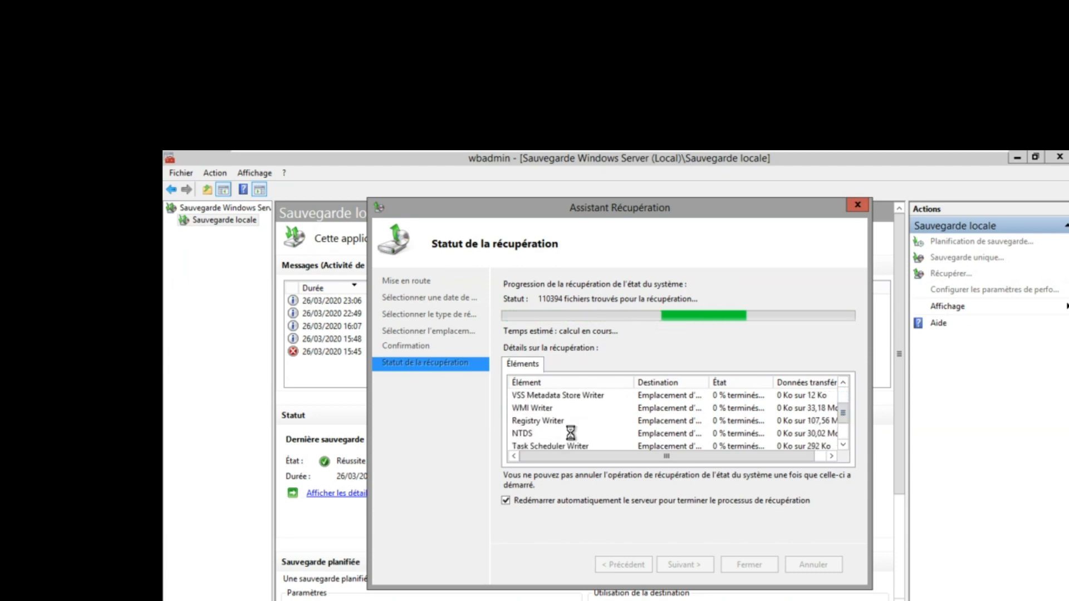
pyautogui.click(534, 433)
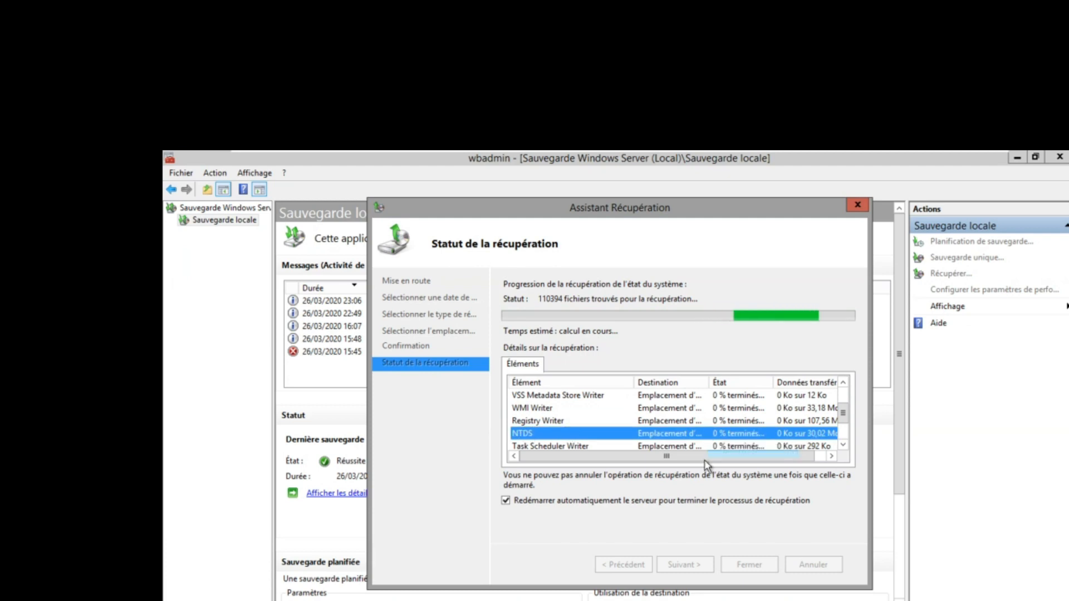
pyautogui.moveTo(706, 456); pyautogui.dragTo(718, 455)
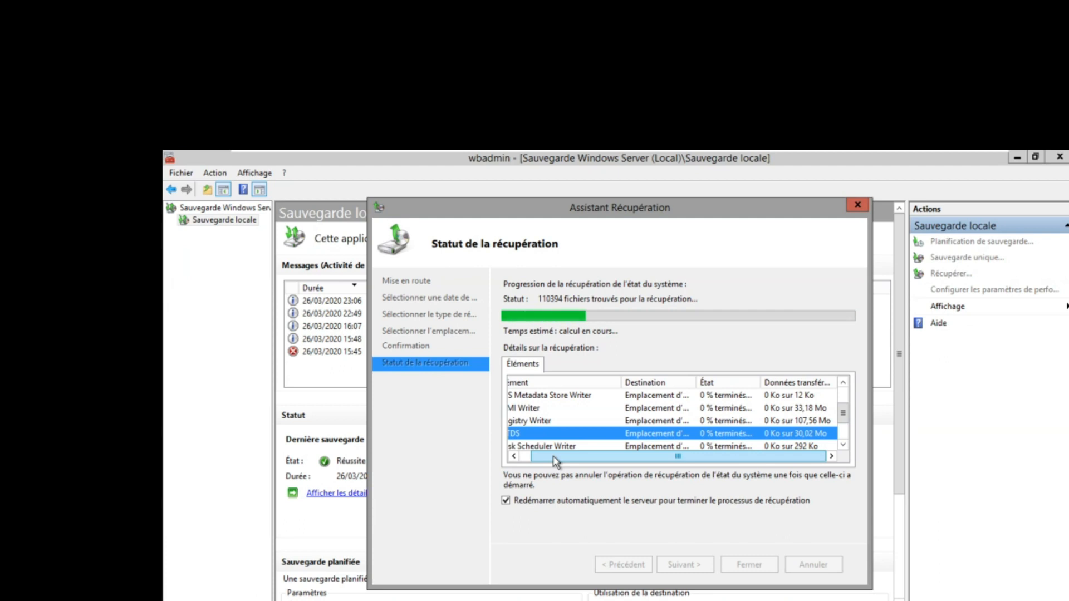
pyautogui.moveTo(546, 455); pyautogui.dragTo(526, 460)
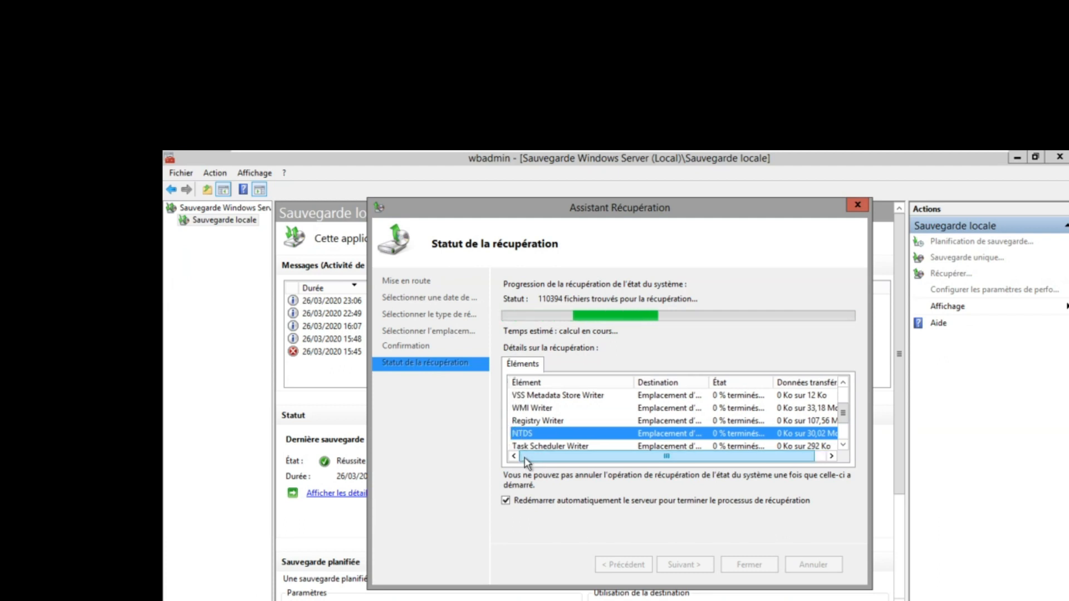
# Step: Switch to the DC2TMSIR201 virtual machine, begin a wbadmin command at its prompt and leave full-screen mode
pyautogui.moveTo(841, 156)
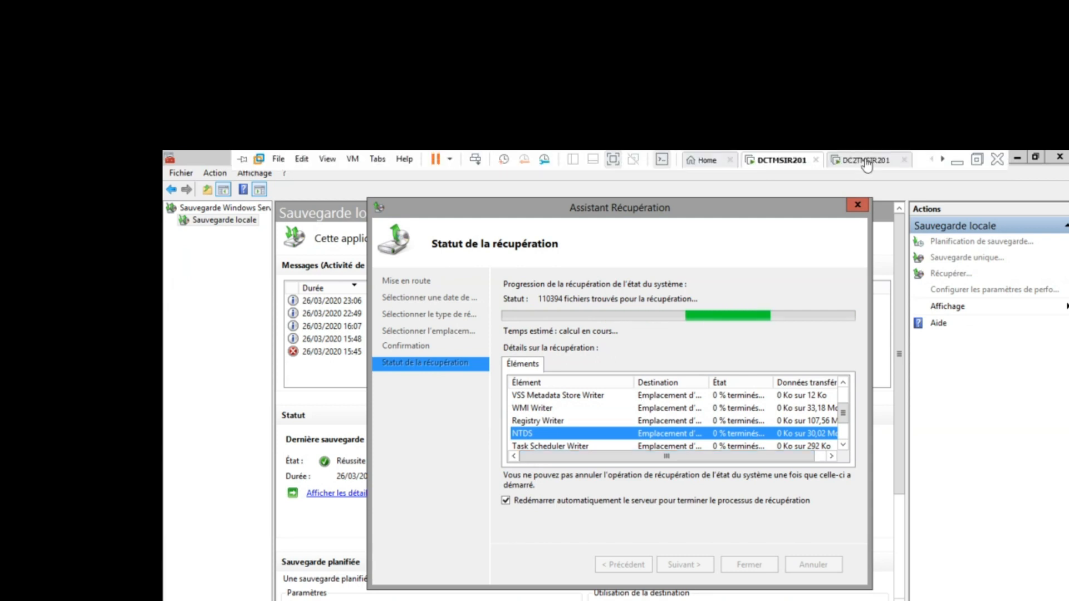
pyautogui.click(867, 161)
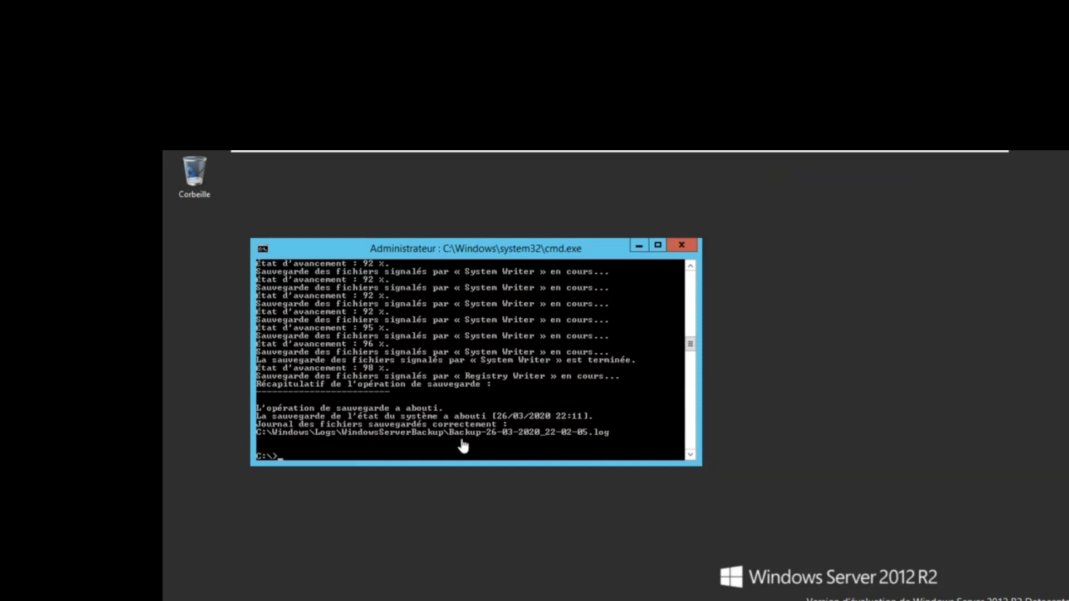
pyautogui.write('wbadmin')
pyautogui.moveTo(630, 152)
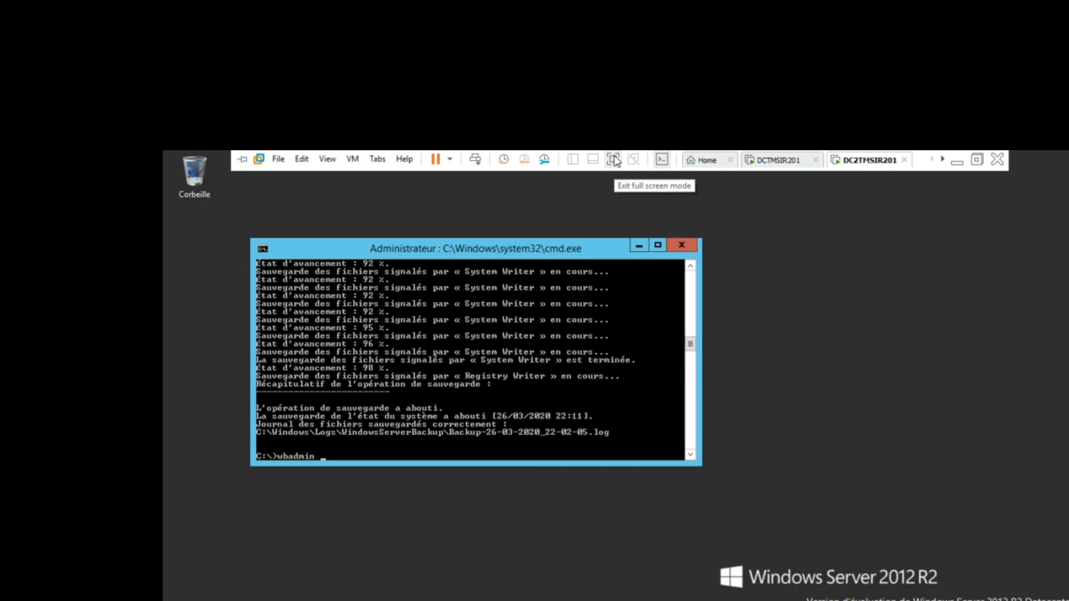
pyautogui.click(615, 162)
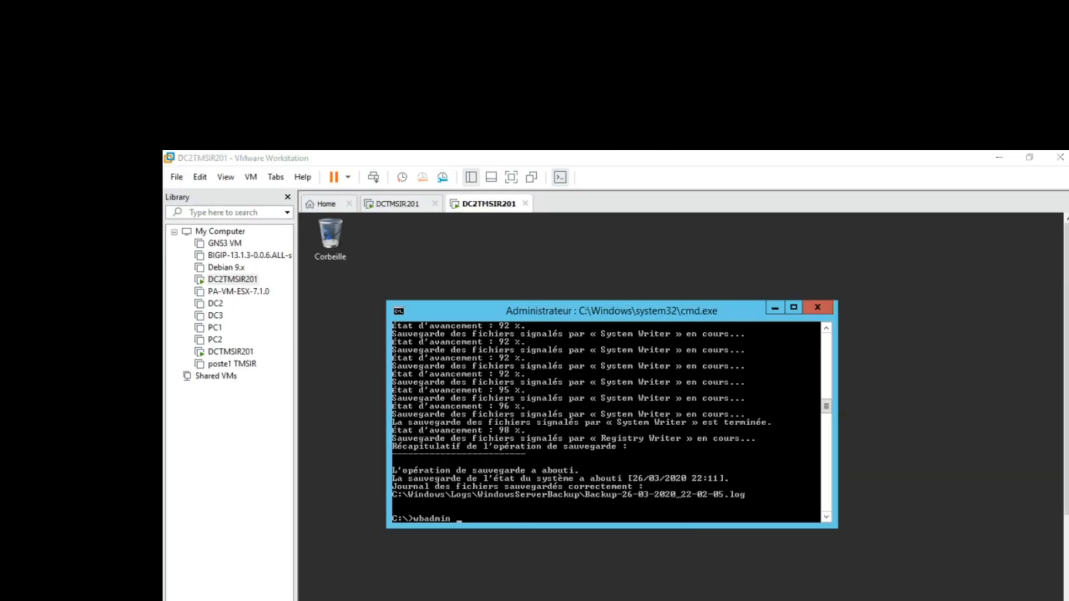
# Step: Switch to the sauvegarde AD notes in Notepad and copy the command wbadmin get versions -backupTarget:E:
pyautogui.hotkey('alt', 'Tab')
pyautogui.click(438, 481)
pyautogui.scroll(-2, 667, 471)
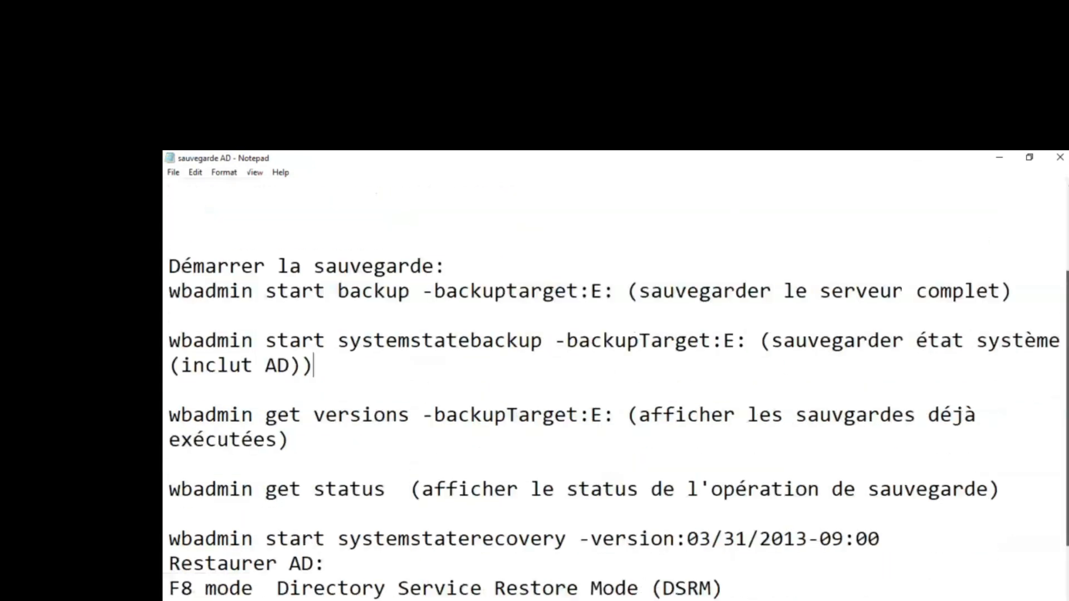
pyautogui.scroll(-1, 613, 390)
pyautogui.moveTo(172, 388); pyautogui.dragTo(615, 390)
pyautogui.press('cmd+c')
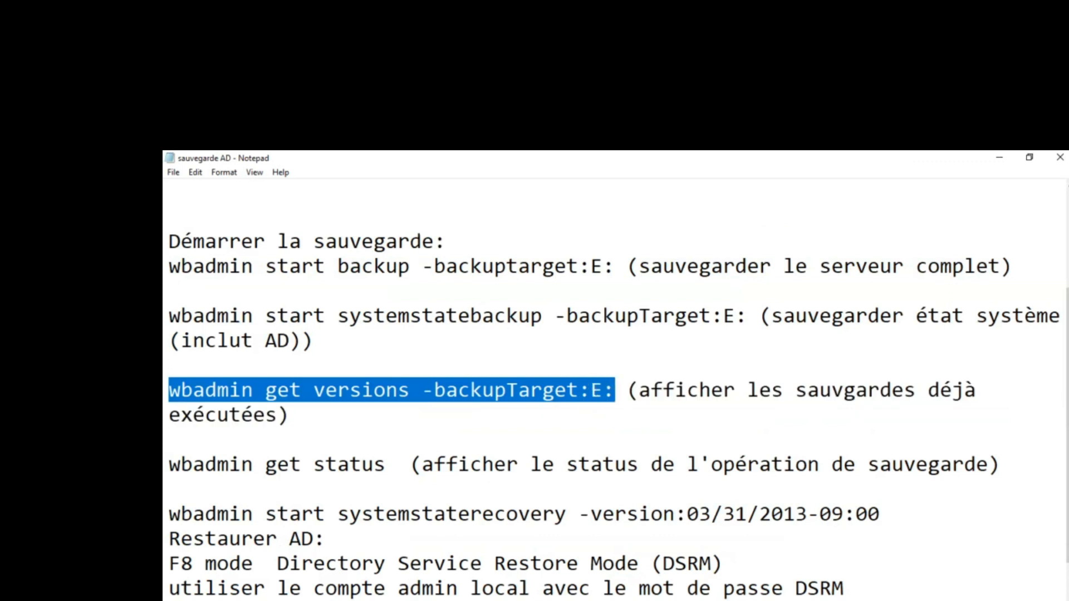
# Step: Back on DC2TMSIR201, replace the partial command with the copied wbadmin get versions -backupTarget:E: and run it
pyautogui.click(507, 600)
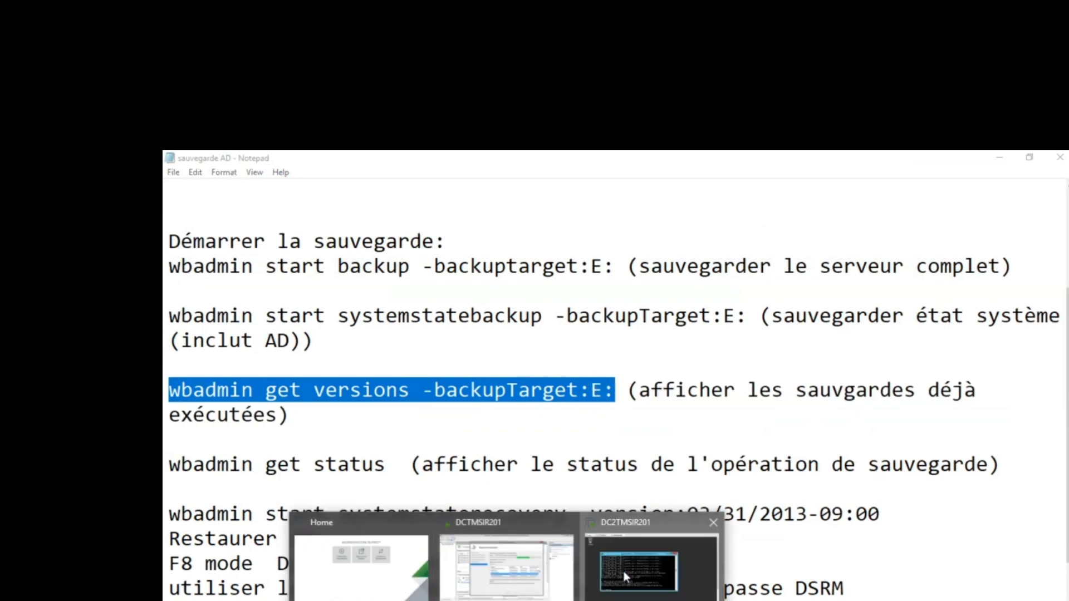
pyautogui.click(623, 570)
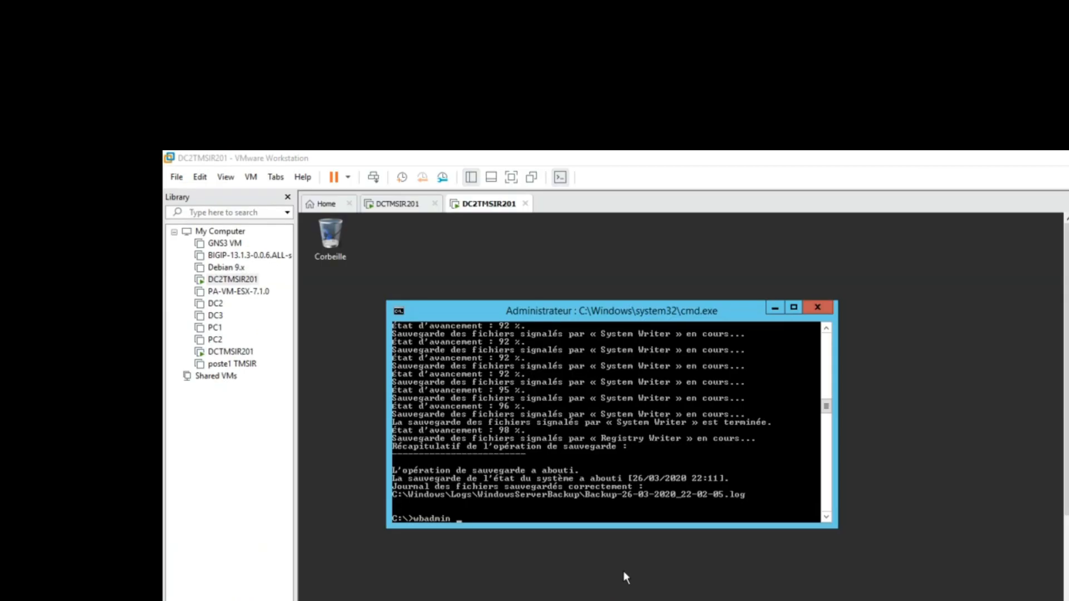
pyautogui.press('Escape')
pyautogui.rightClick(460, 517)
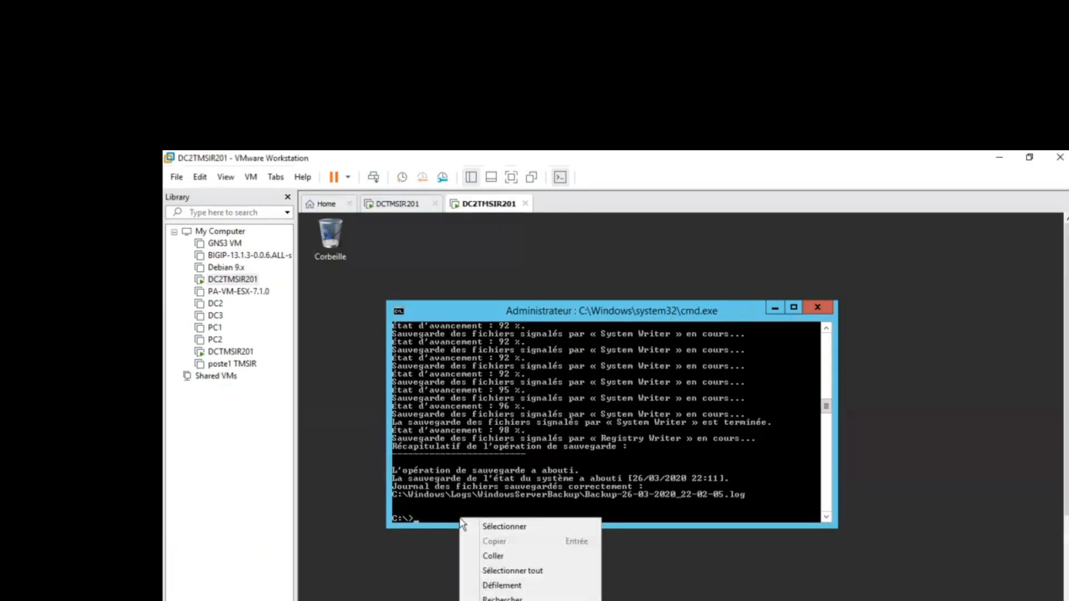
pyautogui.click(487, 556)
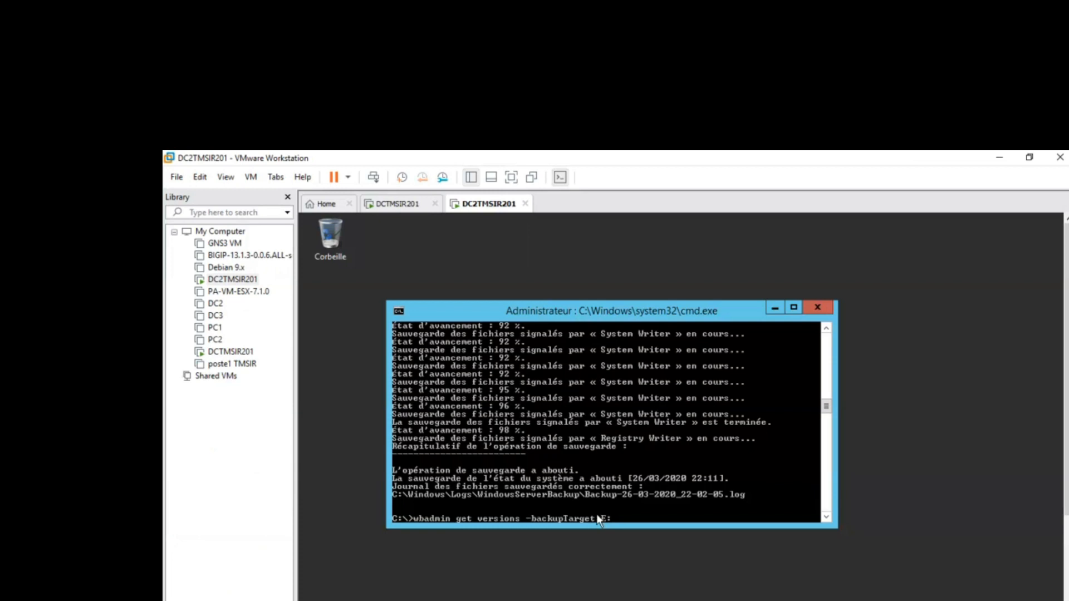
pyautogui.press('Return')
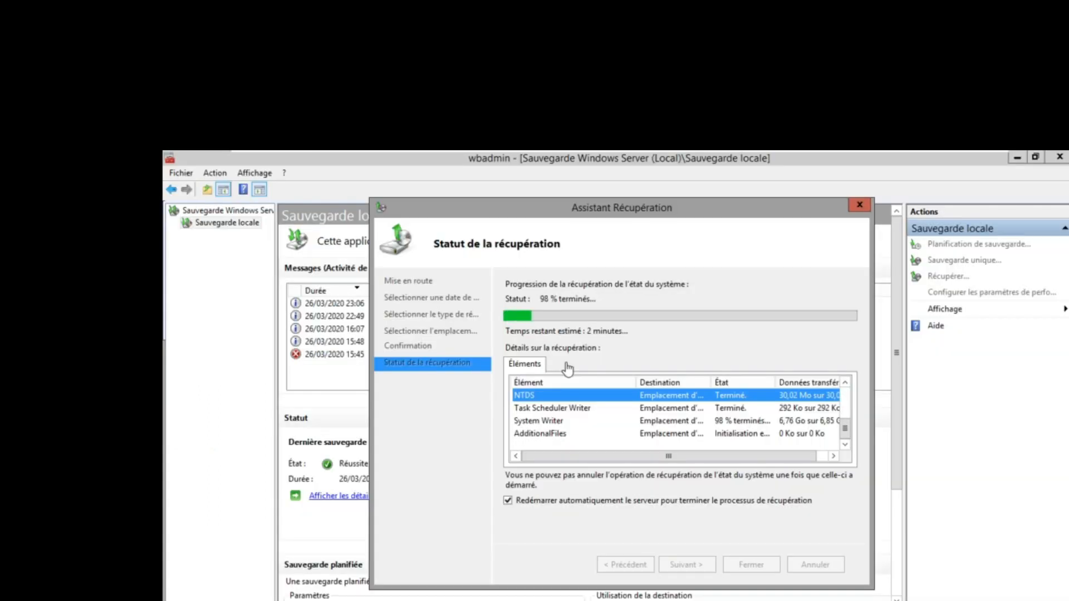
# Step: Switch from DCTMSIR201 to DC2TMSIR201 and sign in as Administrateur with the account password
pyautogui.moveTo(824, 153)
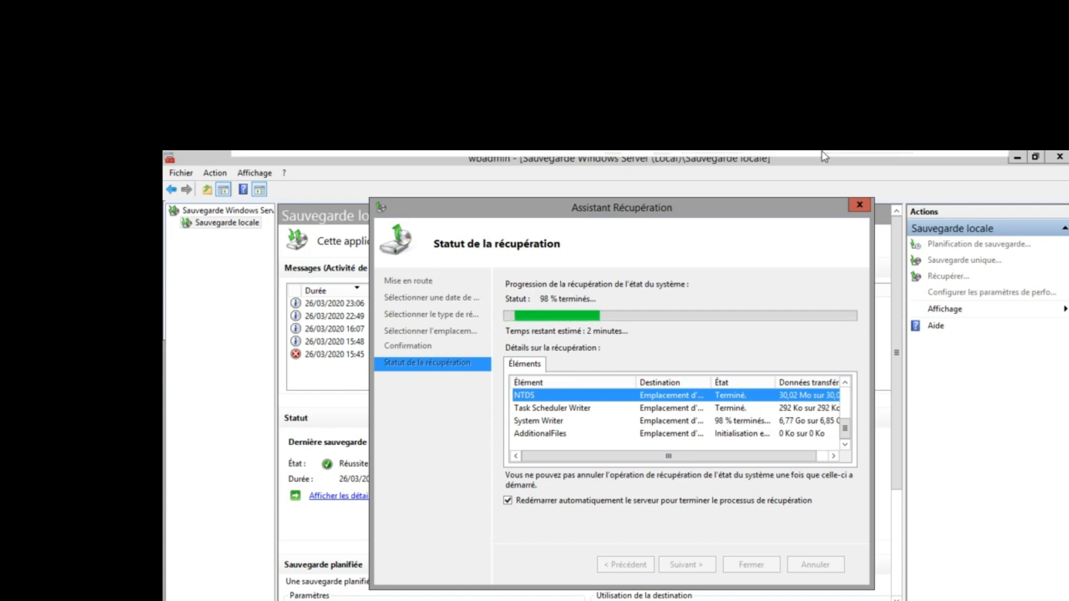
pyautogui.click(862, 160)
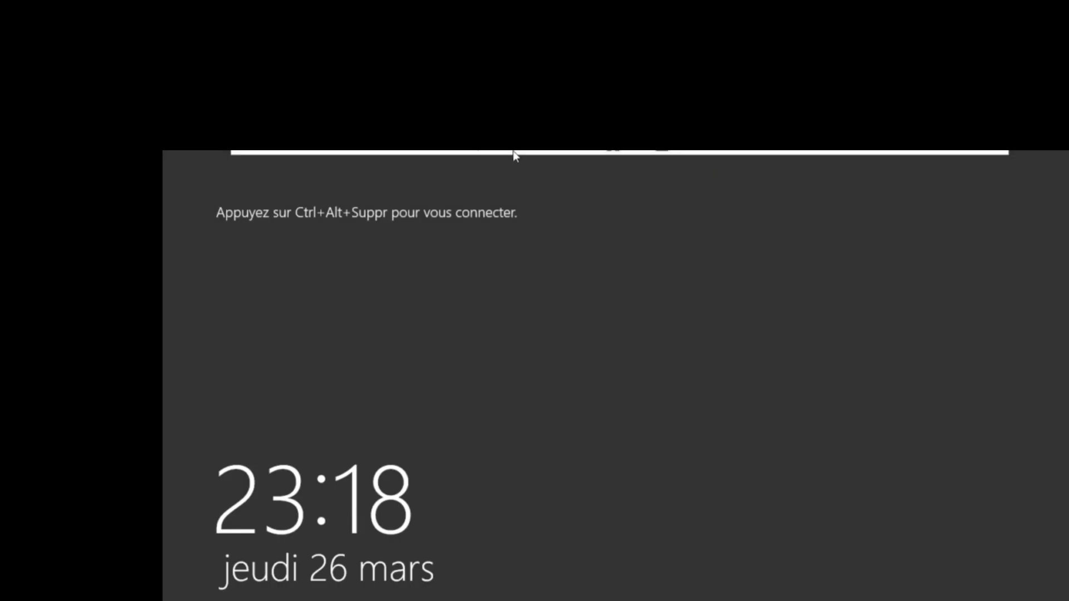
pyautogui.moveTo(513, 153)
pyautogui.click(475, 158)
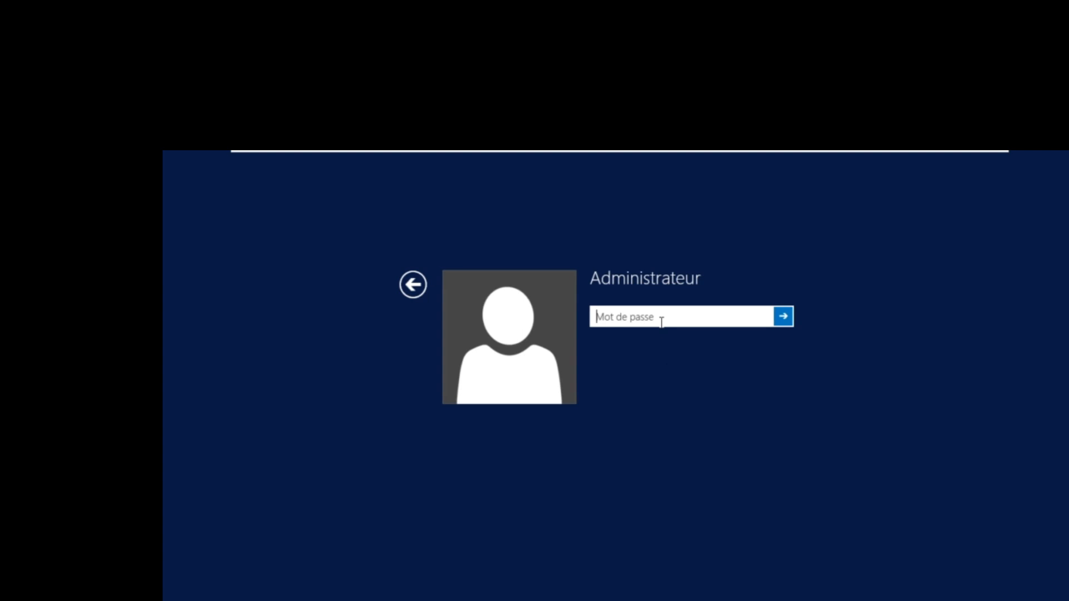
pyautogui.write('*********')
pyautogui.press('Return')
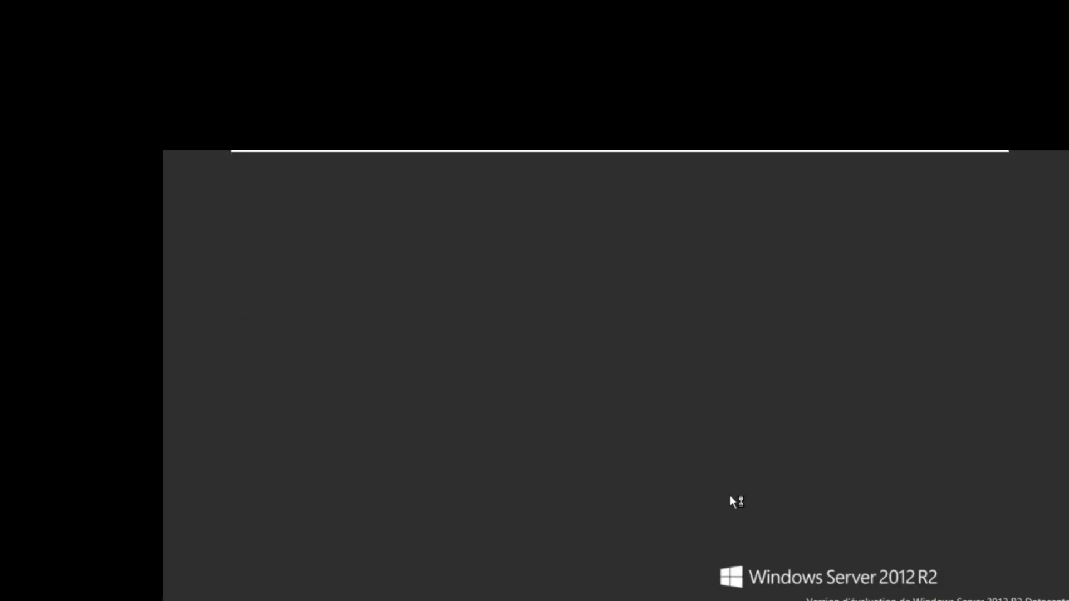
# Step: Search for cmd on DC2TMSIR201 and open a Command Prompt
pyautogui.press('super')
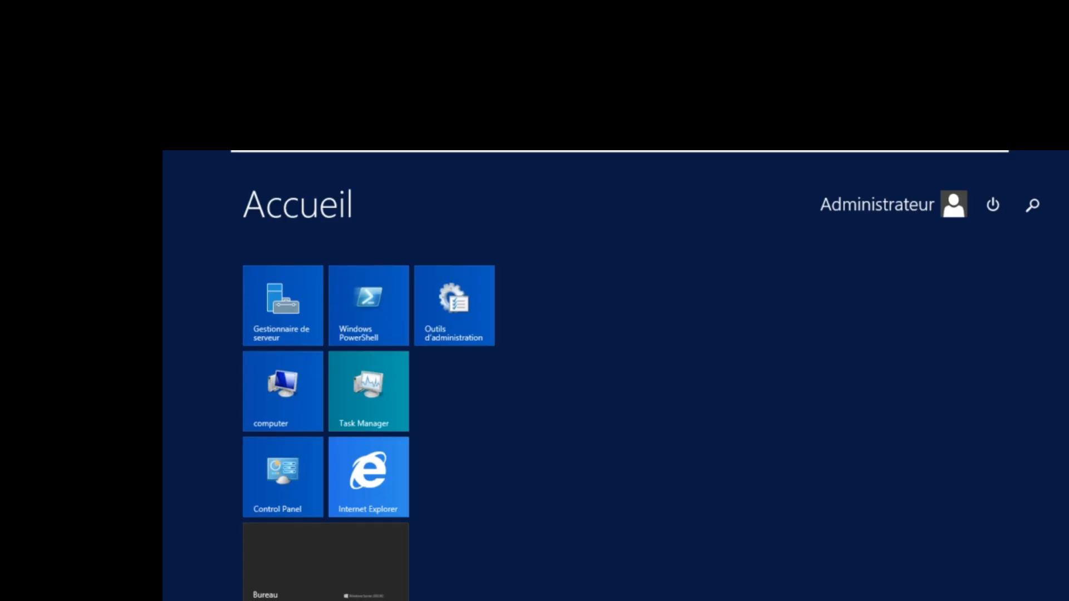
pyautogui.write('cmd')
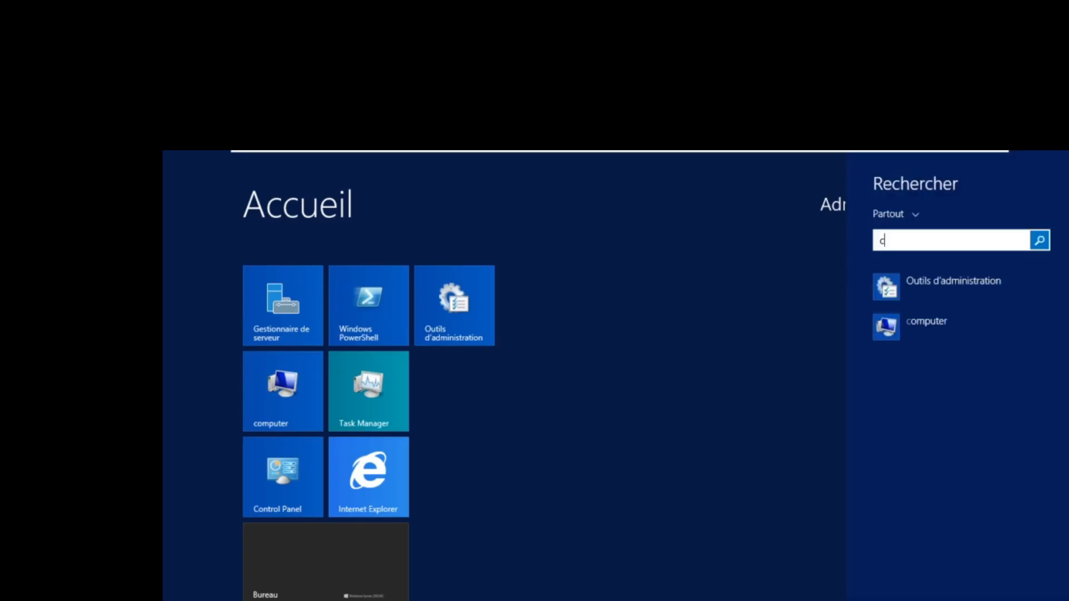
pyautogui.press('Return')
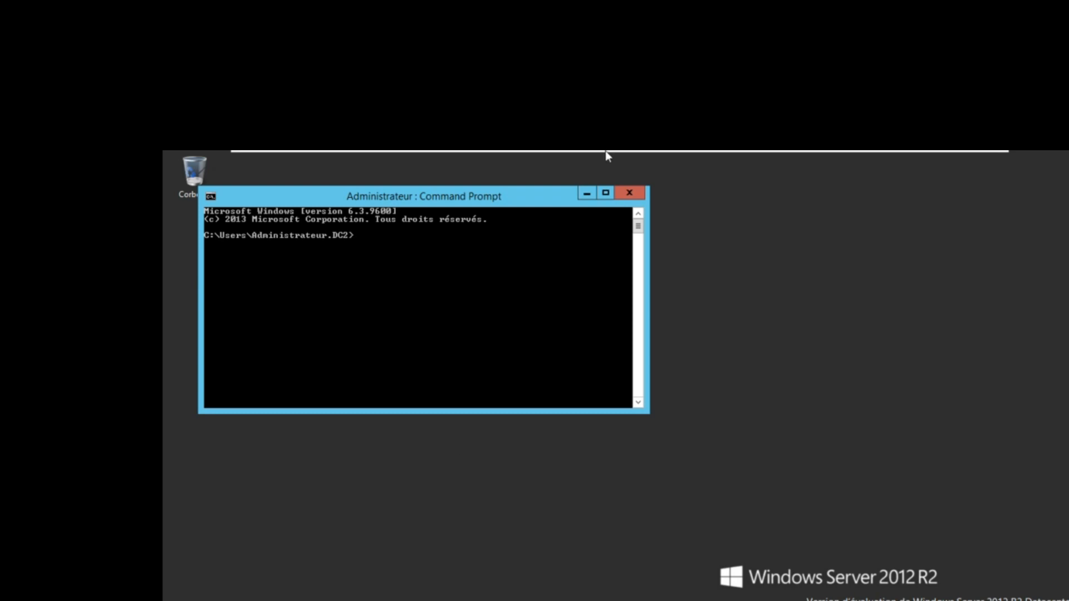
# Step: Return to the sauvegarde AD notes and copy wbadmin get versions -backupTarget:E: again
pyautogui.moveTo(606, 150)
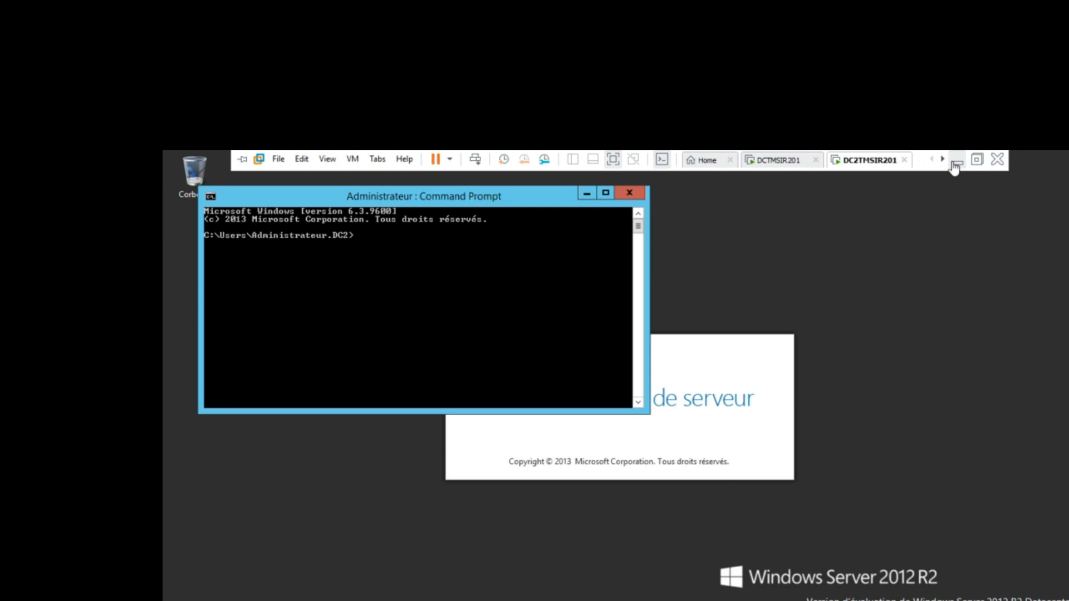
pyautogui.click(955, 166)
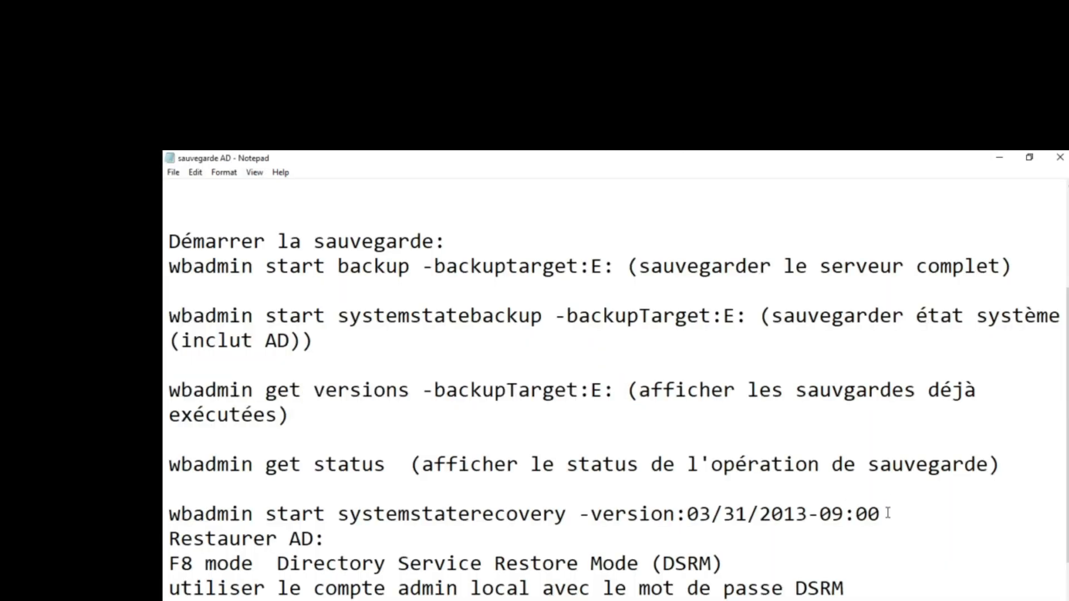
pyautogui.moveTo(167, 390); pyautogui.dragTo(615, 389)
pyautogui.press('cmd+c')
# Step: Paste wbadmin get versions -backupTarget:E: into DC2TMSIR201's new Command Prompt and run it to list the backups on E:
pyautogui.click(506, 600)
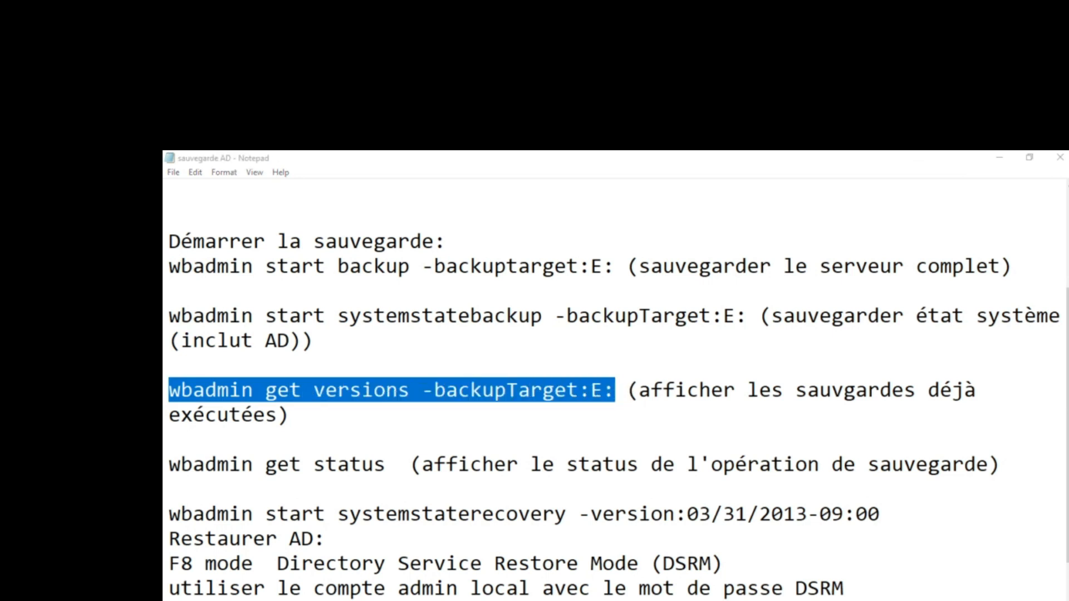
pyautogui.click(637, 549)
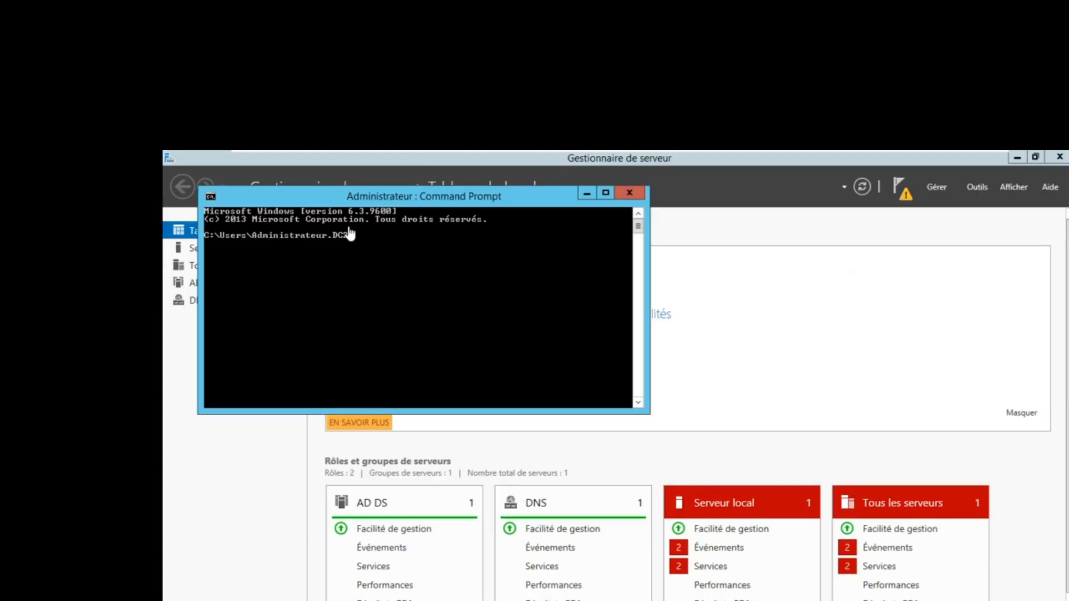
pyautogui.rightClick(359, 236)
pyautogui.click(392, 275)
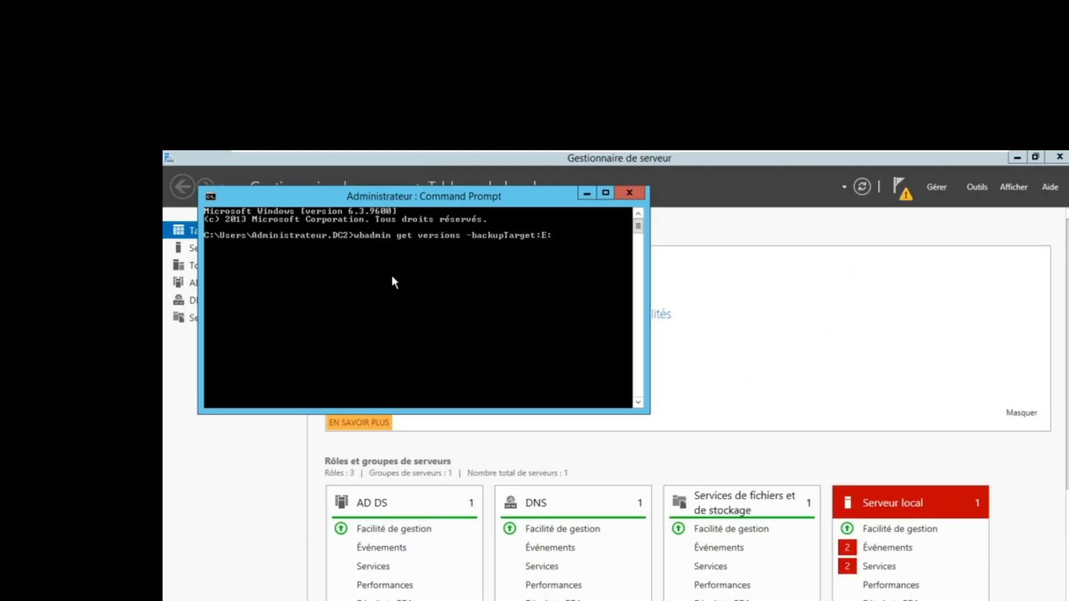
pyautogui.press('Return')
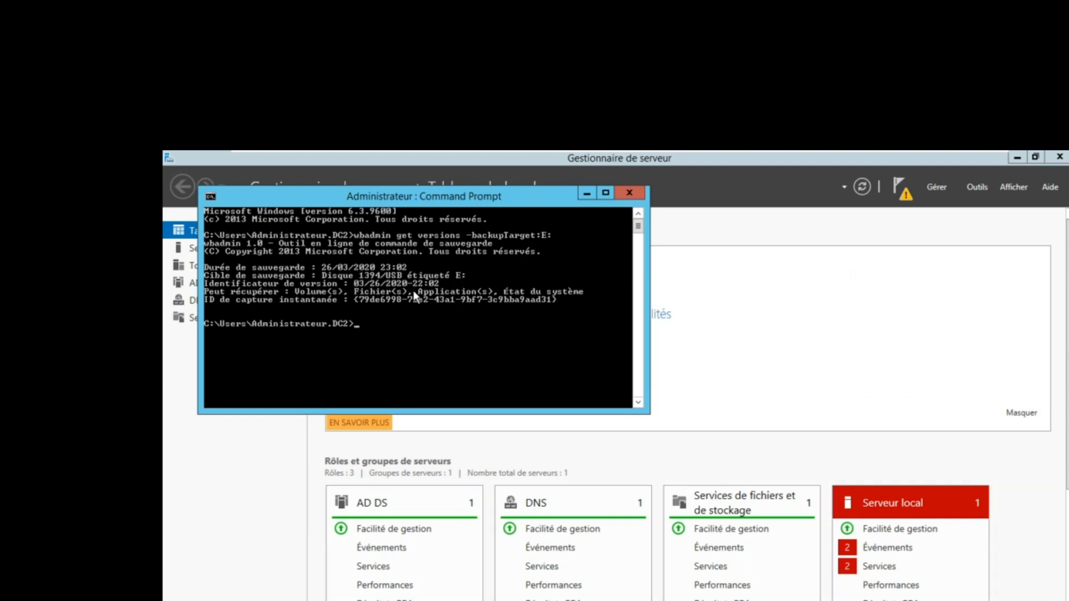
pyautogui.moveTo(956, 164)
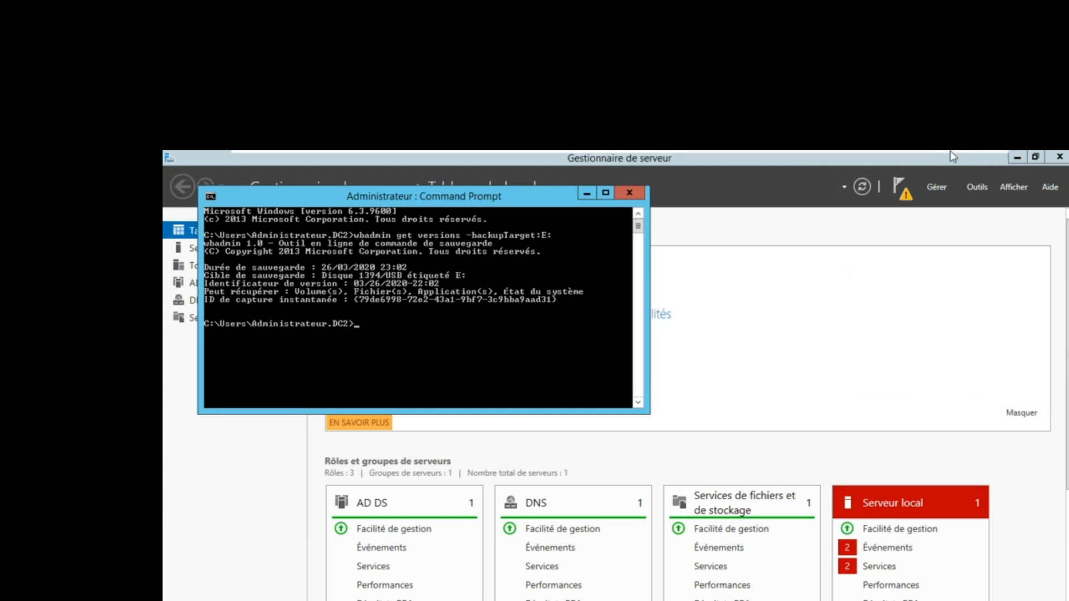